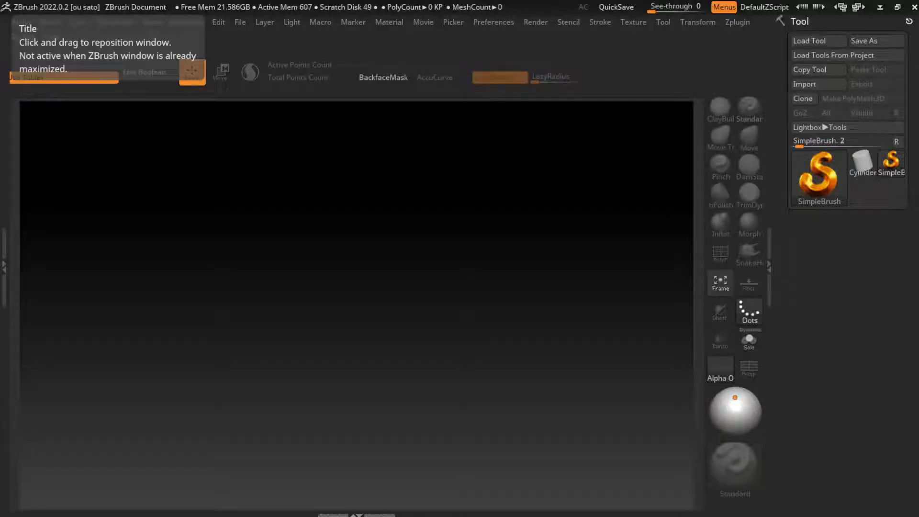
Load the Mannequin.ZPR sample project from LightBox's Project tab
left_click(494, 22)
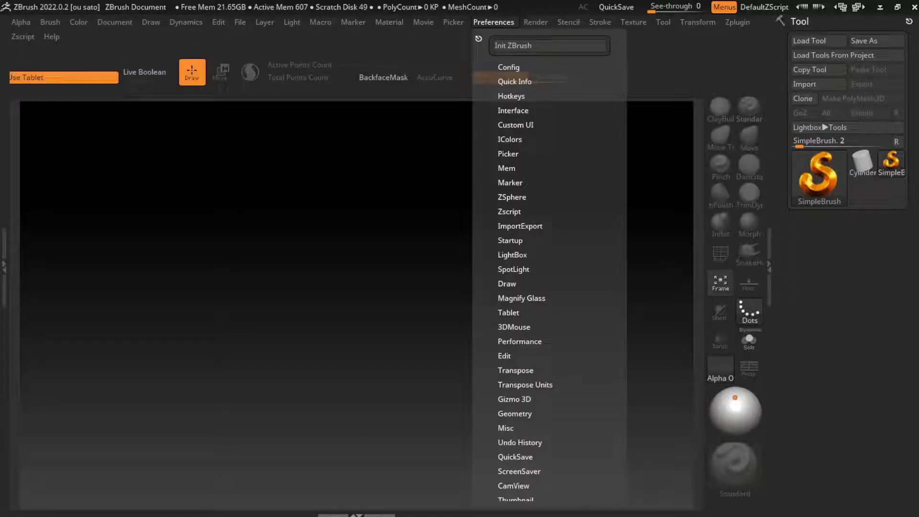
left_click(512, 255)
left_click(513, 272)
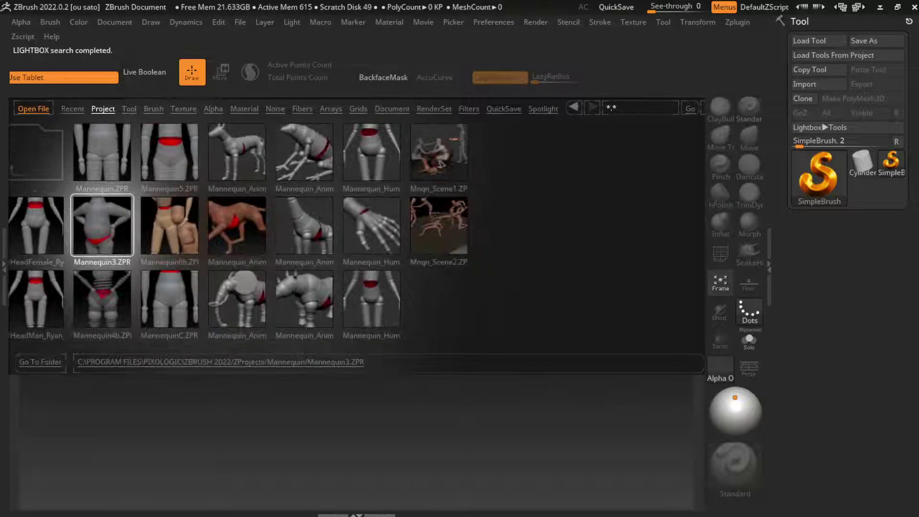
double_click(101, 152)
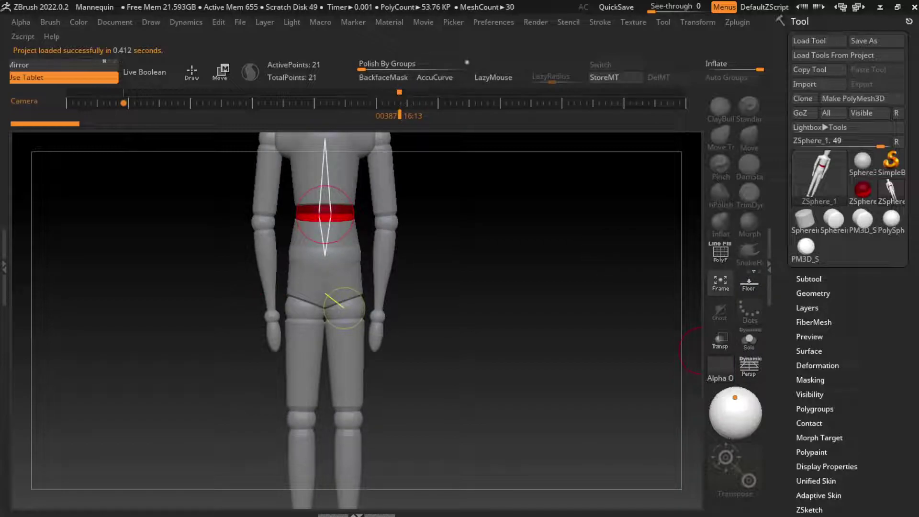
Turn off Show under Movie > TimeLine so the camera timeline is hidden
left_click(423, 22)
left_click(423, 22)
left_click(453, 231)
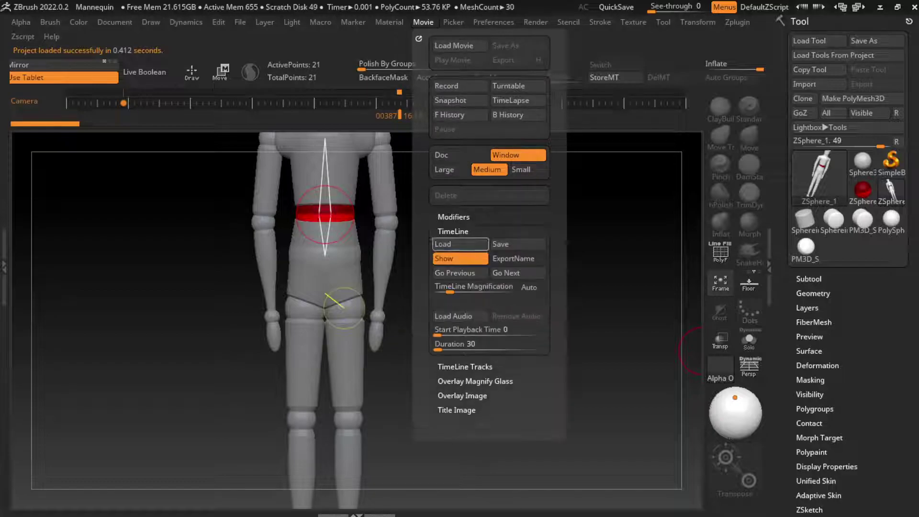
left_click(452, 255)
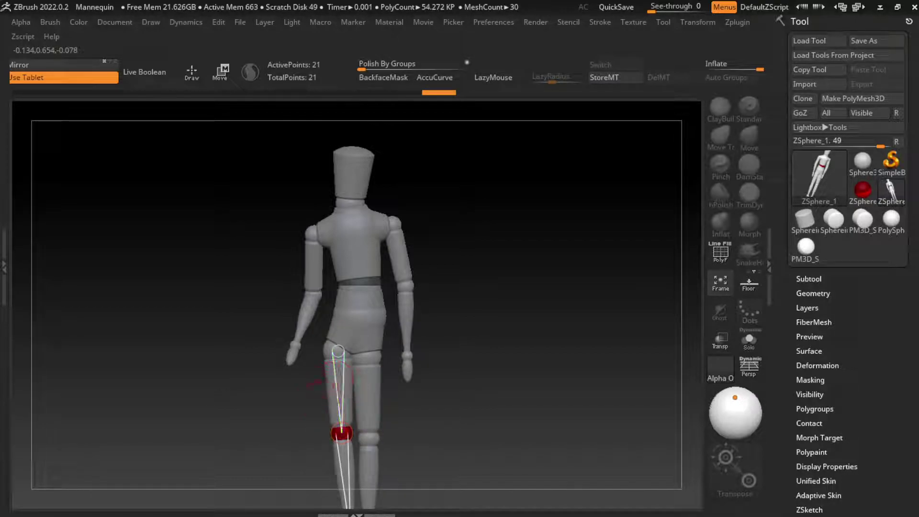
In Move mode, shift both lower legs inward to reposition the knees
key("w")
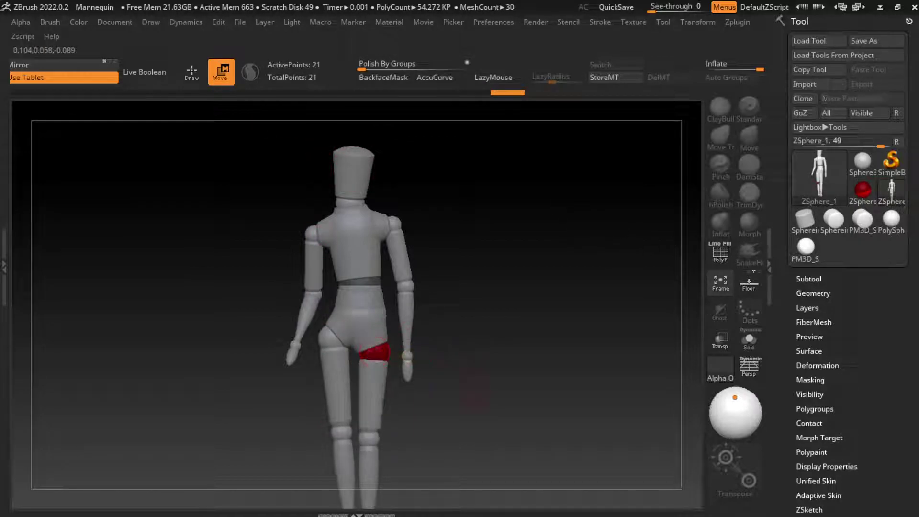
left_click_drag(341, 413, 331, 417)
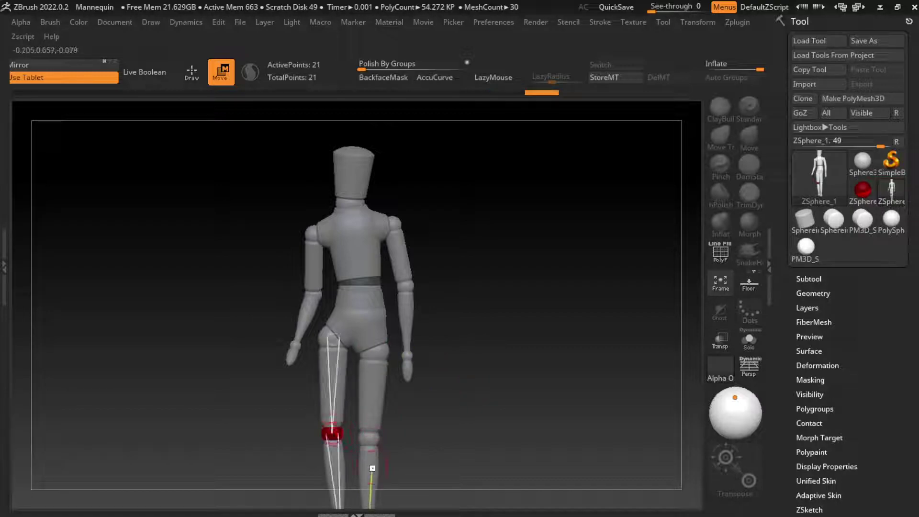
left_click_drag(375, 439, 371, 439)
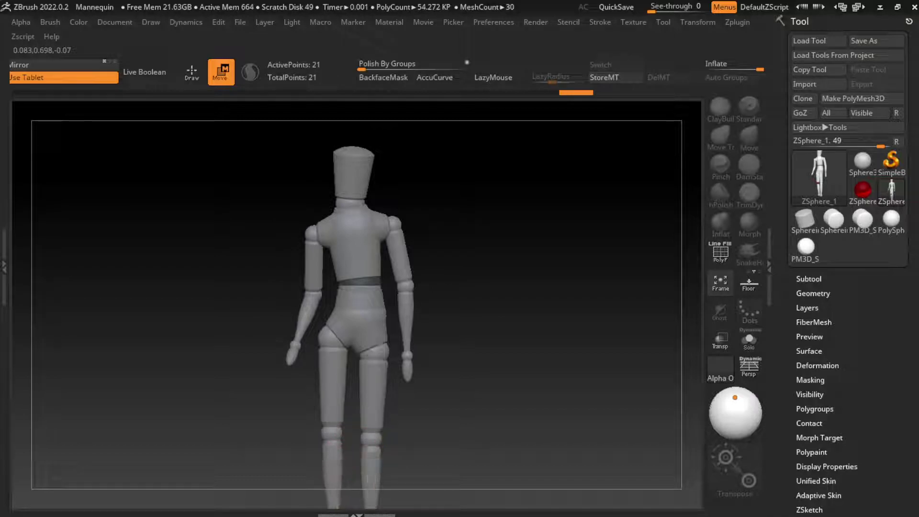
left_click_drag(448, 466, 452, 344, "alt")
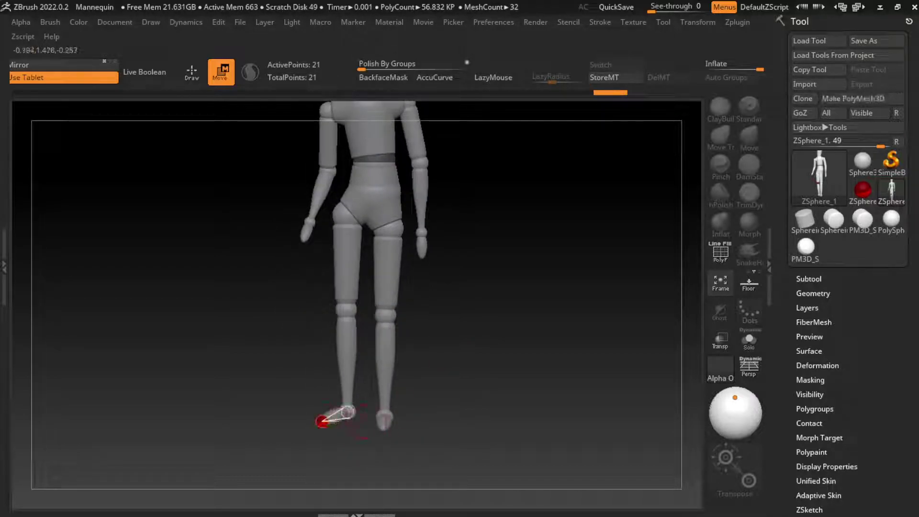
mouse_move(412, 428)
left_mouse_down()
mouse_move(447, 354)
mouse_move(383, 368)
left_mouse_up()
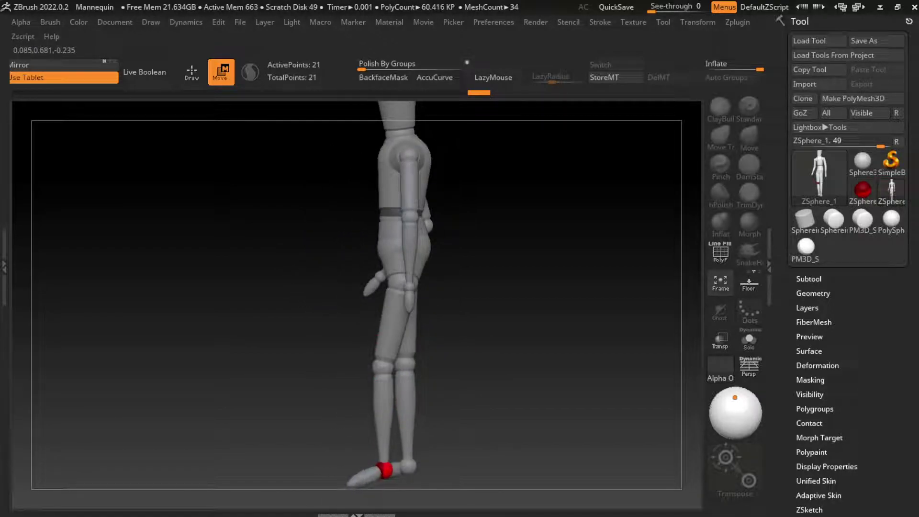
Swing the foot forward and re-pose it by moving the ankle joint down the leg
left_click_drag(352, 482, 347, 472)
left_click_drag(498, 369, 534, 369)
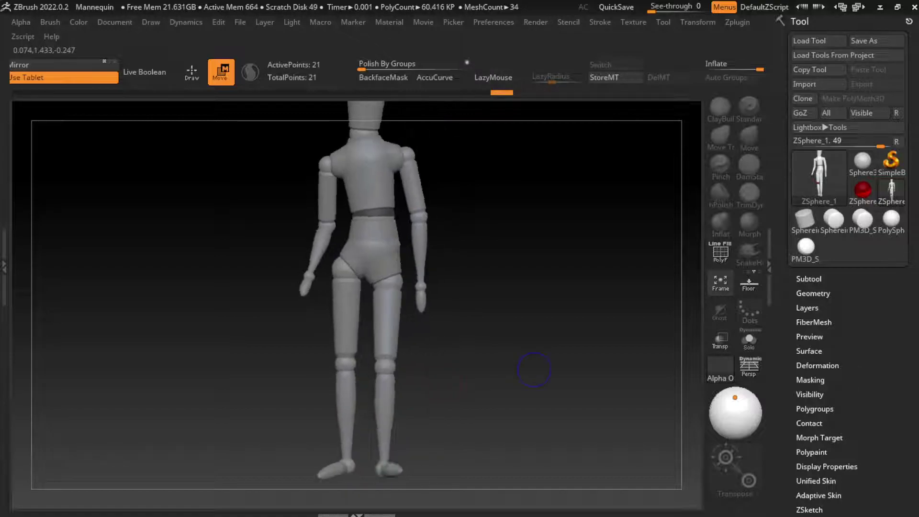
mouse_move(400, 478)
left_mouse_down()
mouse_move(520, 383)
mouse_move(484, 397)
left_mouse_up()
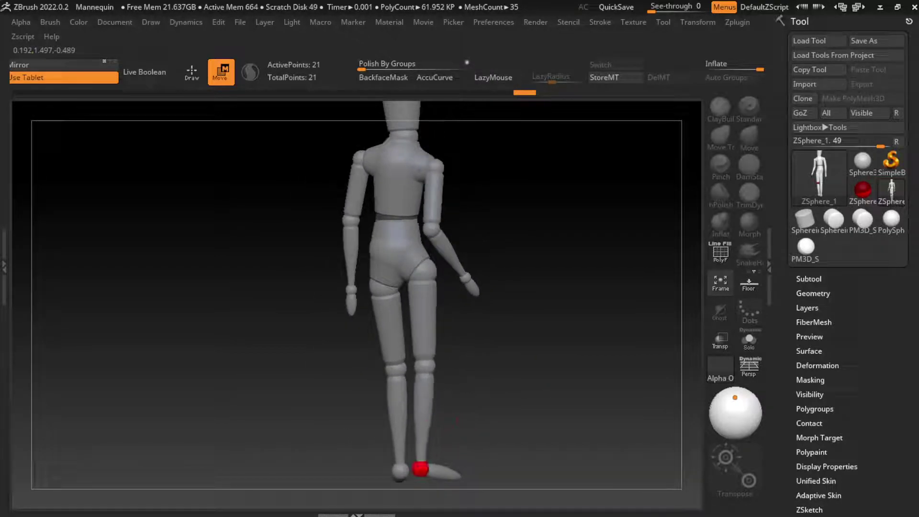
left_click_drag(420, 468, 444, 471)
left_click_drag(437, 404, 532, 371)
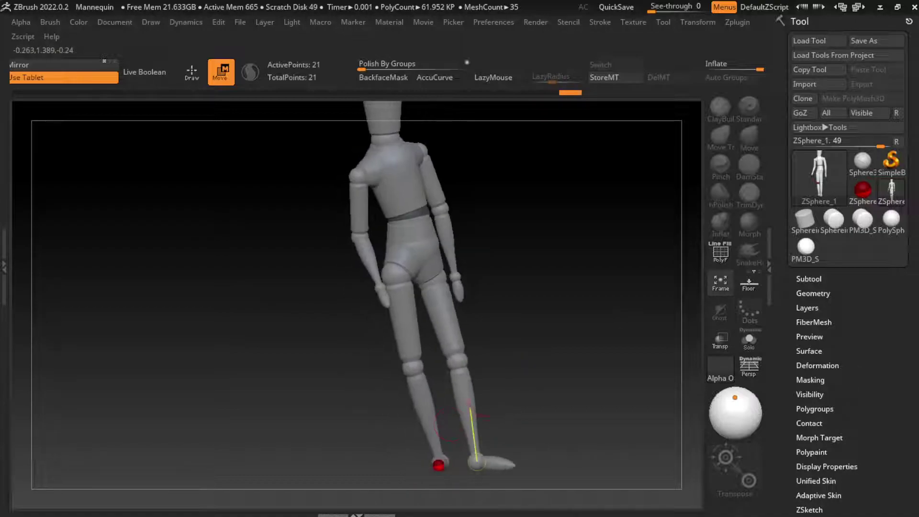
left_click_drag(449, 464, 494, 407)
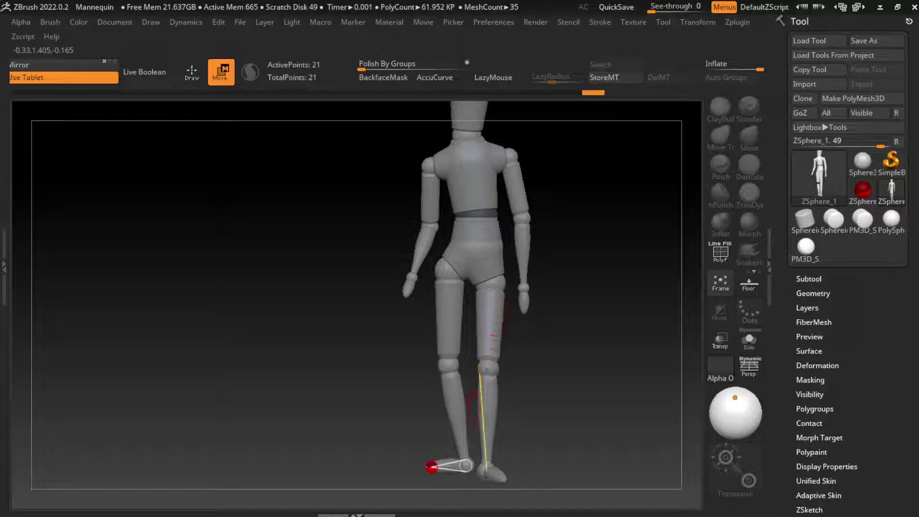
mouse_move(496, 337)
left_mouse_down()
mouse_move(493, 472)
mouse_move(418, 443)
left_mouse_up()
mouse_move(356, 438)
left_mouse_down("alt")
mouse_move(328, 416)
mouse_move(409, 358)
left_mouse_up("alt")
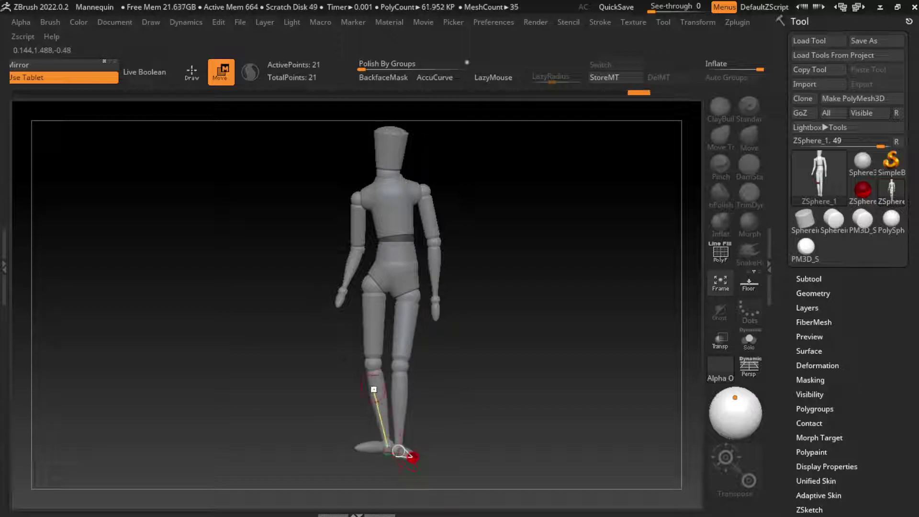
Straighten both lower legs at the knee and set the feet flat, pointing forward
mouse_move(411, 457)
left_mouse_down()
mouse_move(357, 452)
mouse_move(377, 446)
left_mouse_up()
mouse_move(421, 383)
left_mouse_down()
mouse_move(503, 376)
mouse_move(459, 369)
left_mouse_up()
left_click_drag(428, 322, 448, 344)
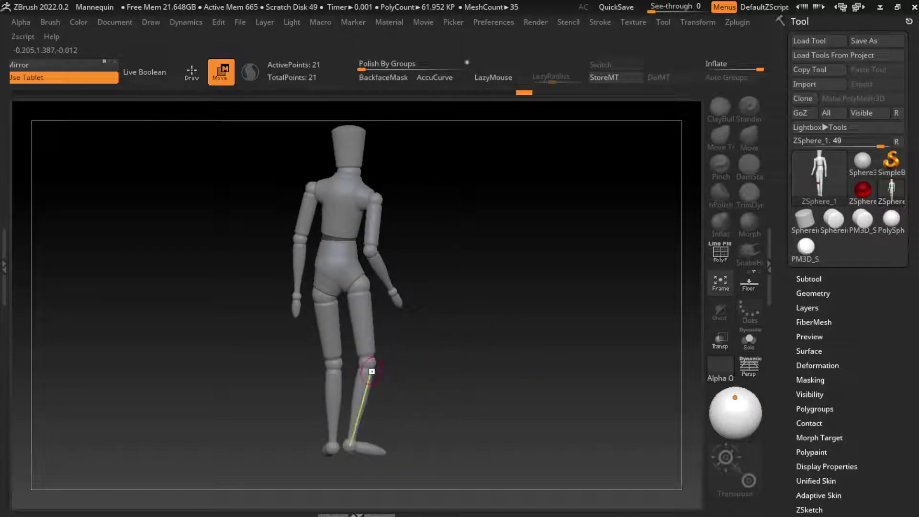
mouse_move(372, 371)
left_mouse_down()
mouse_move(375, 331)
mouse_move(359, 366)
left_mouse_up()
left_click_drag(380, 447, 390, 446)
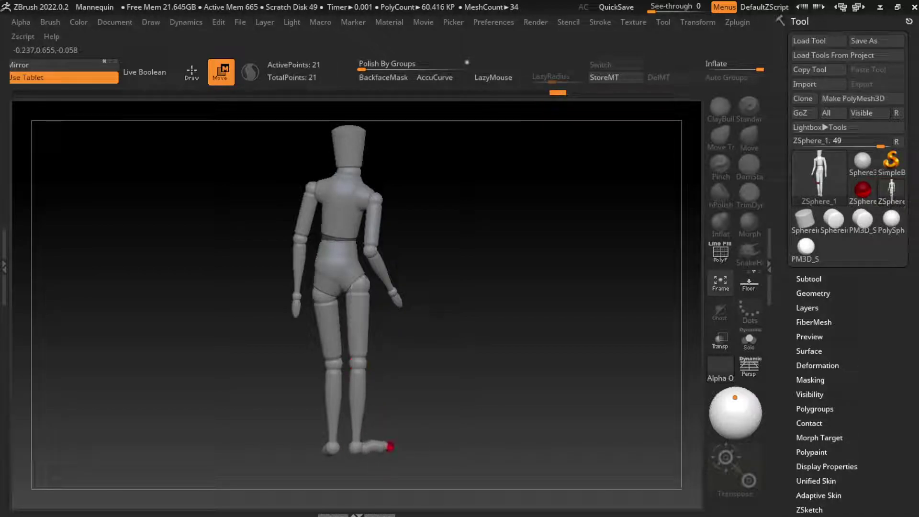
left_click_drag(412, 354, 529, 318)
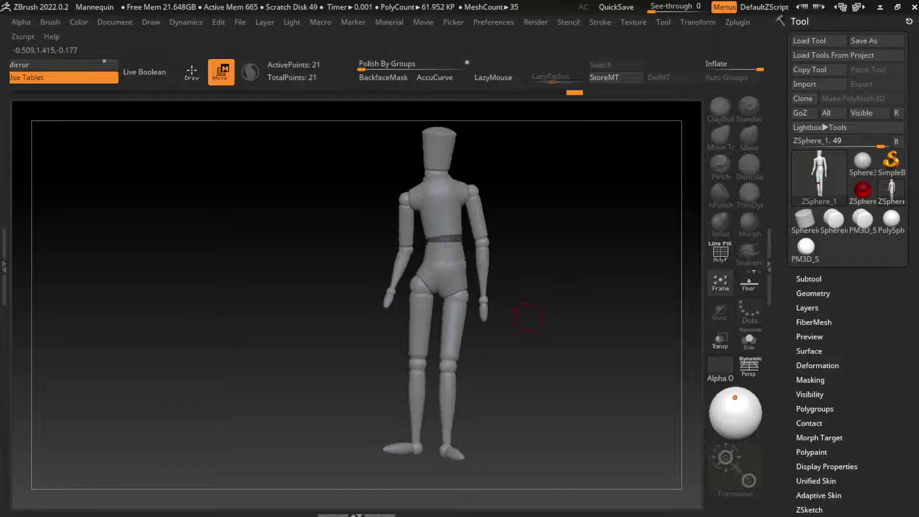
scroll(538, 282, "up", 3)
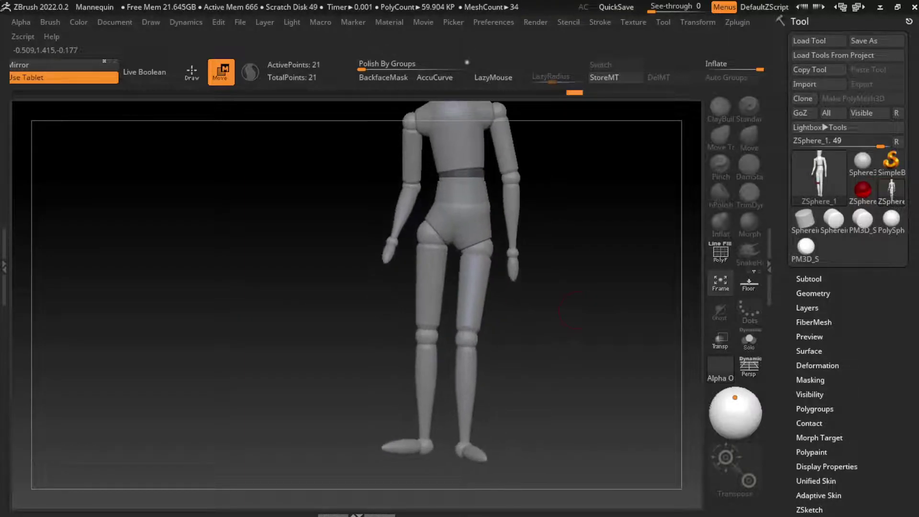
mouse_move(531, 269)
left_mouse_down()
mouse_move(539, 352)
mouse_move(503, 325)
left_mouse_up()
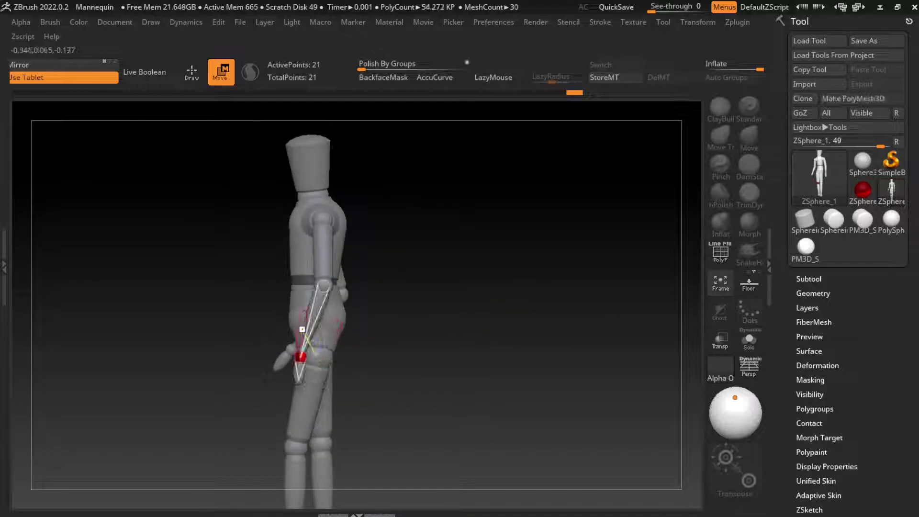
From the rear view, adjust both shoulders and lower the arm to hang by the body
left_click_drag(302, 330, 333, 388)
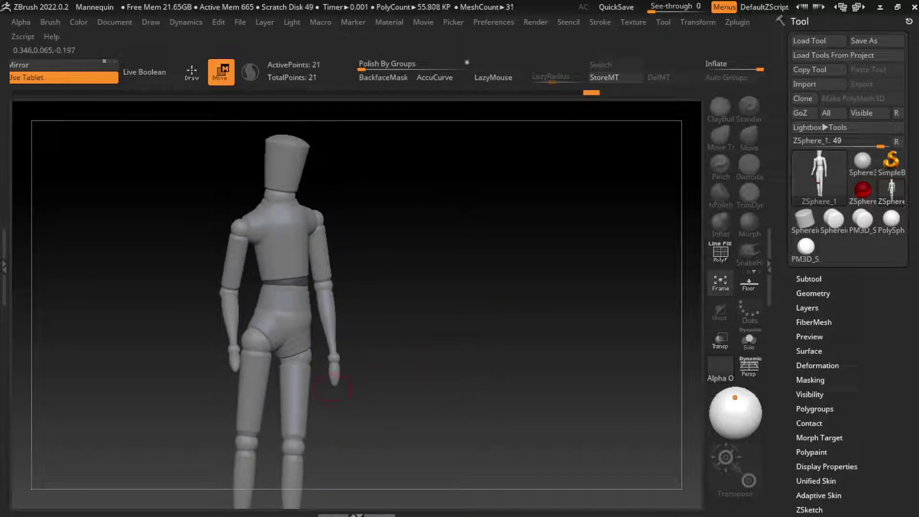
left_click_drag(349, 376, 337, 368)
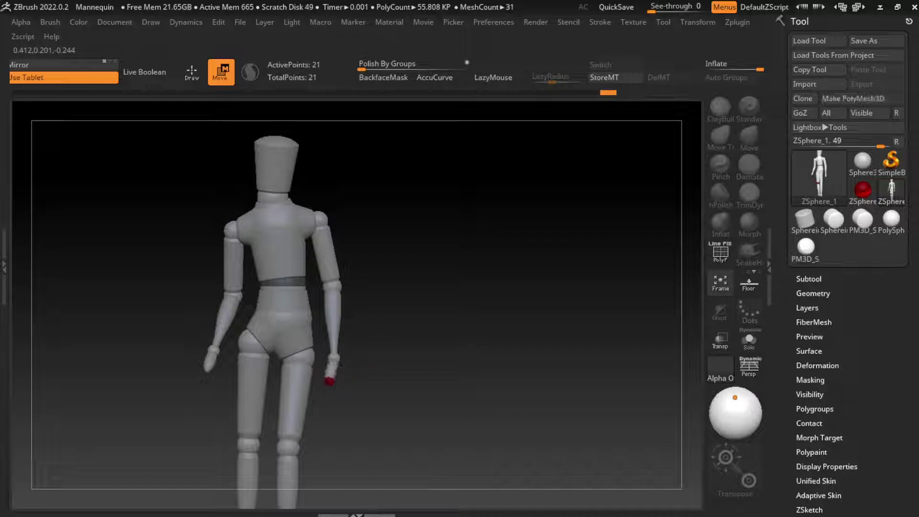
left_click_drag(421, 359, 507, 344, "alt")
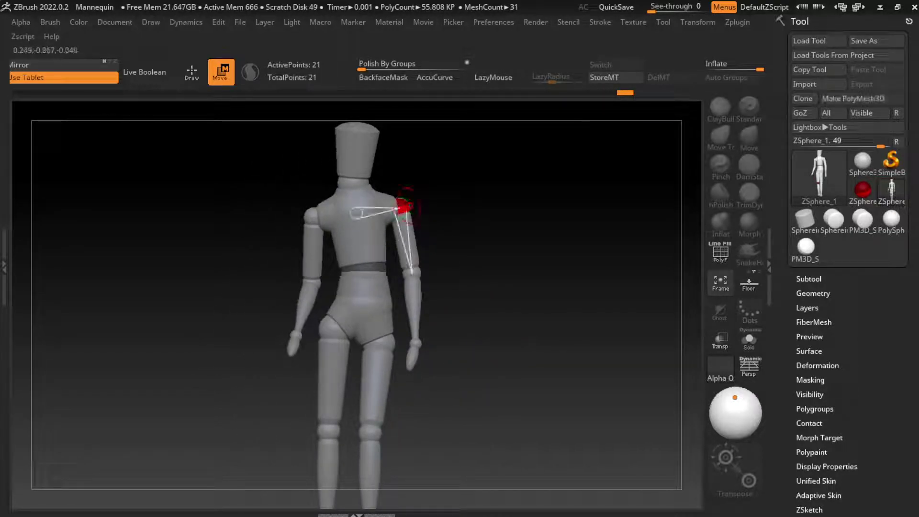
left_click_drag(400, 206, 417, 272)
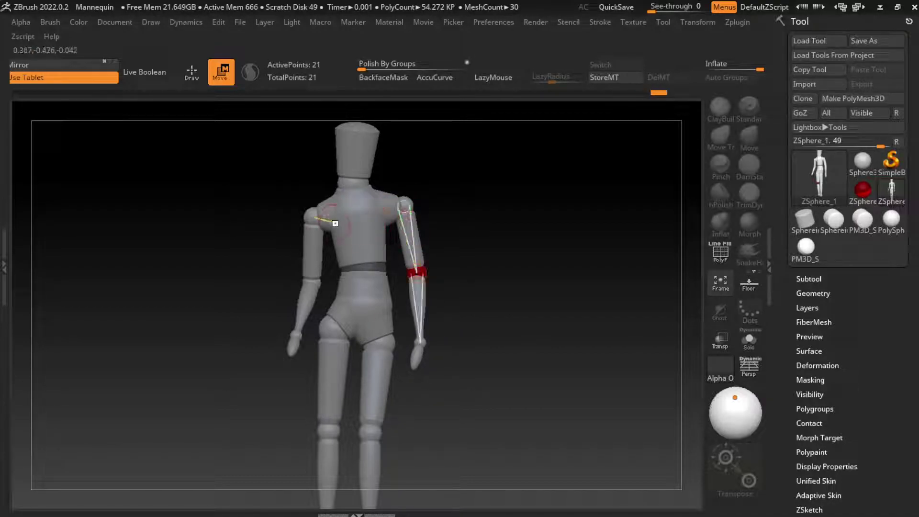
left_click_drag(312, 214, 306, 229)
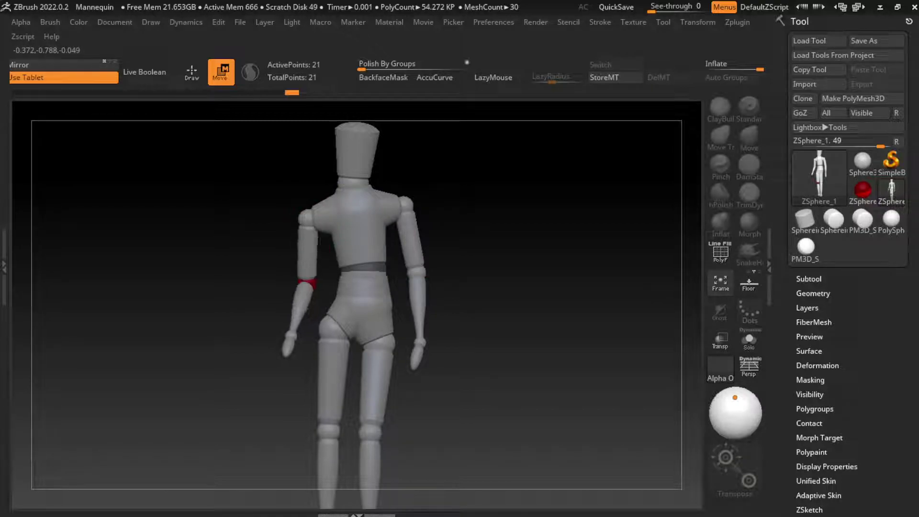
left_click_drag(478, 261, 580, 252)
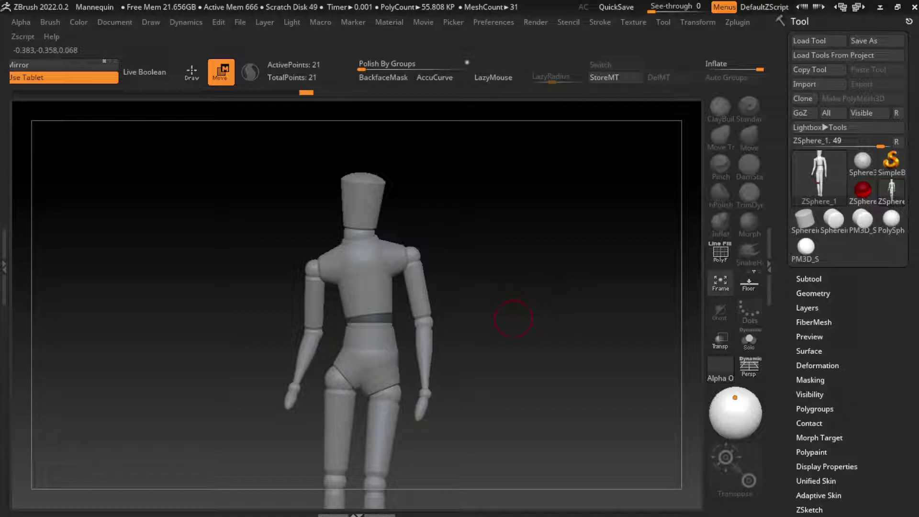
Raise the left arm slightly and check the arm pose from a side view
left_click_drag(513, 319, 507, 337)
left_click_drag(313, 305, 318, 275)
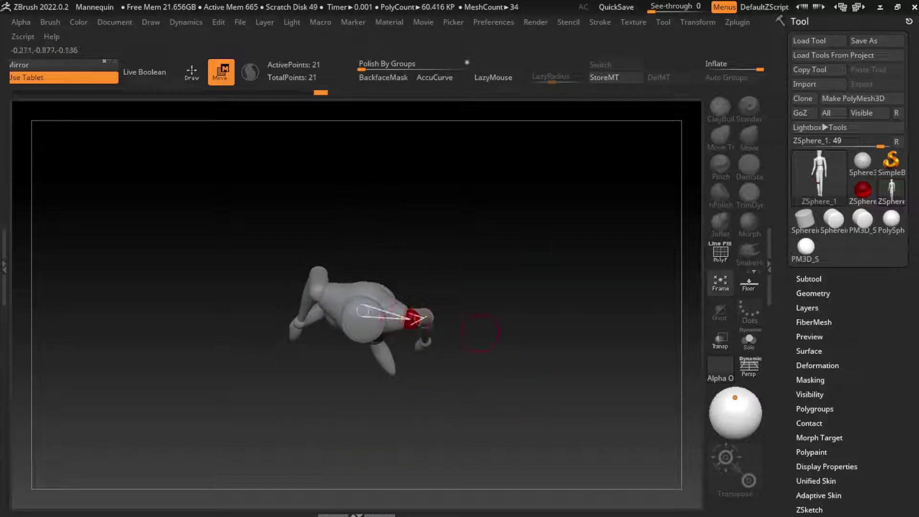
left_click_drag(478, 386, 476, 269)
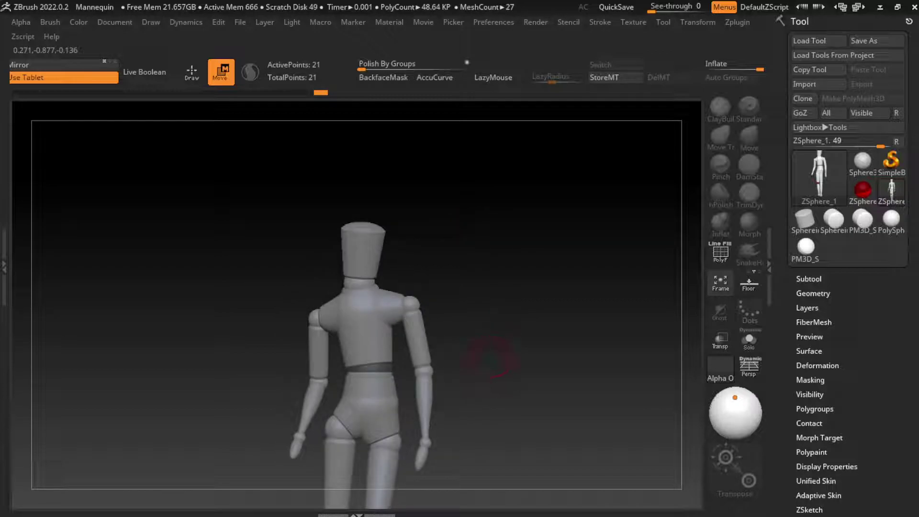
left_click_drag(495, 364, 486, 316, "alt")
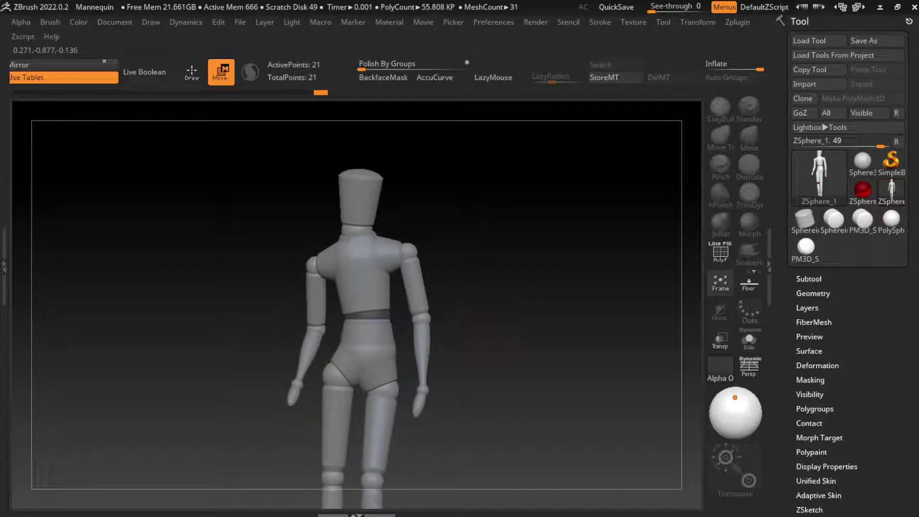
left_click_drag(551, 335, 479, 335)
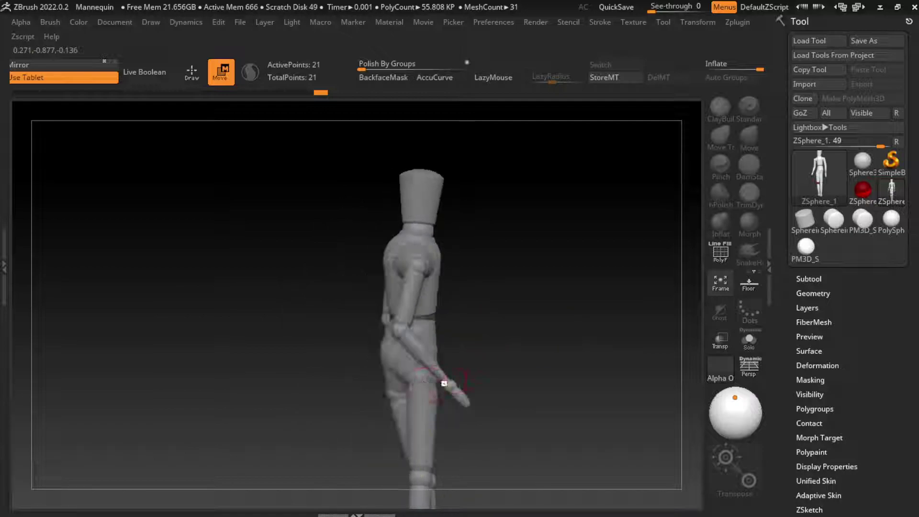
mouse_move(474, 388)
left_mouse_down()
mouse_move(493, 394)
mouse_move(493, 364)
left_mouse_up()
Select the hip ZSphere of the skeleton and delete it
left_click(383, 376)
left_click(421, 483)
left_click(419, 375)
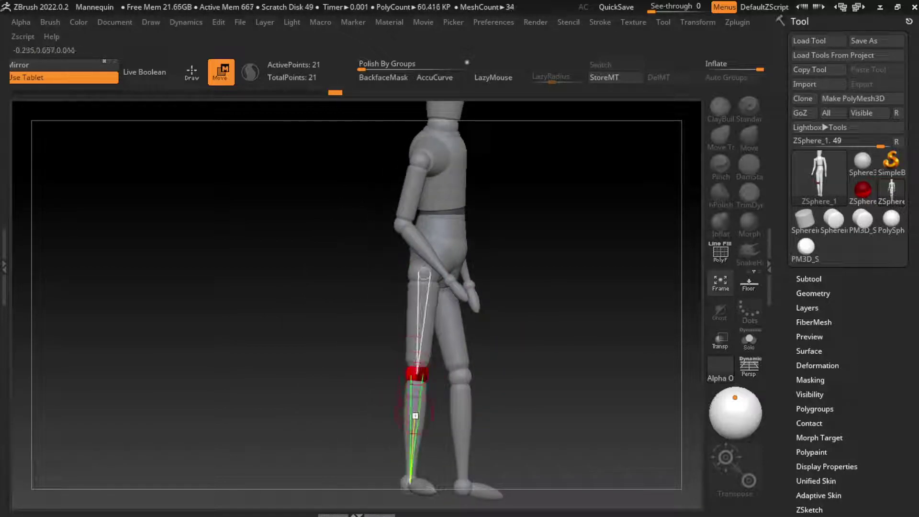
key("f")
mouse_move(469, 338)
left_mouse_down()
mouse_move(541, 338)
mouse_move(431, 352)
left_mouse_up()
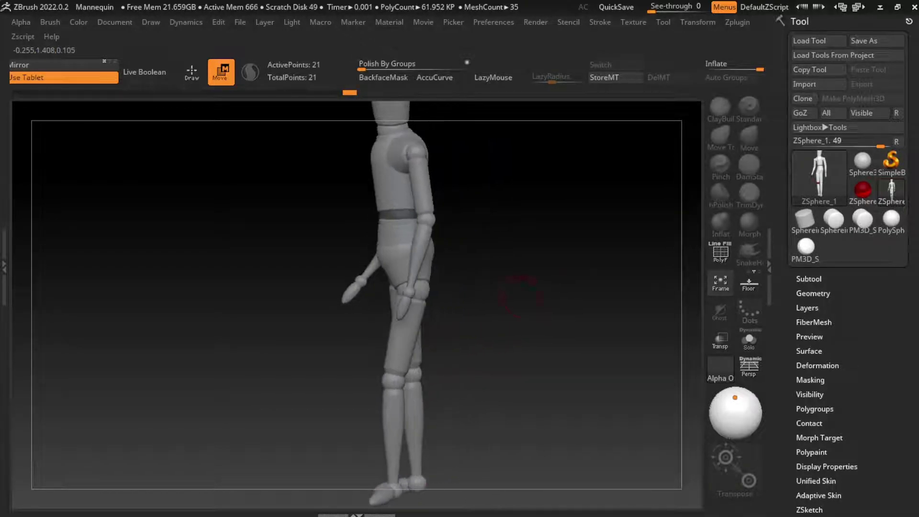
left_click(378, 287)
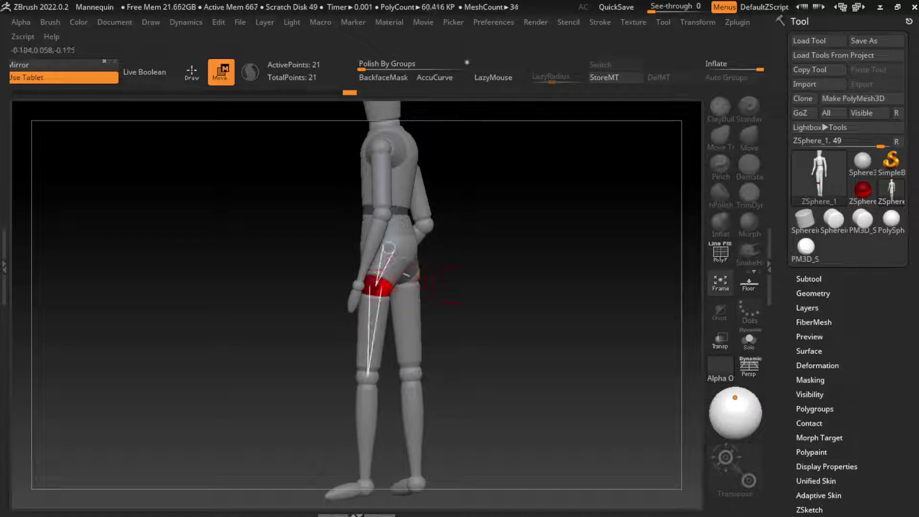
left_click(378, 288, "alt")
left_click_drag(479, 314, 560, 315)
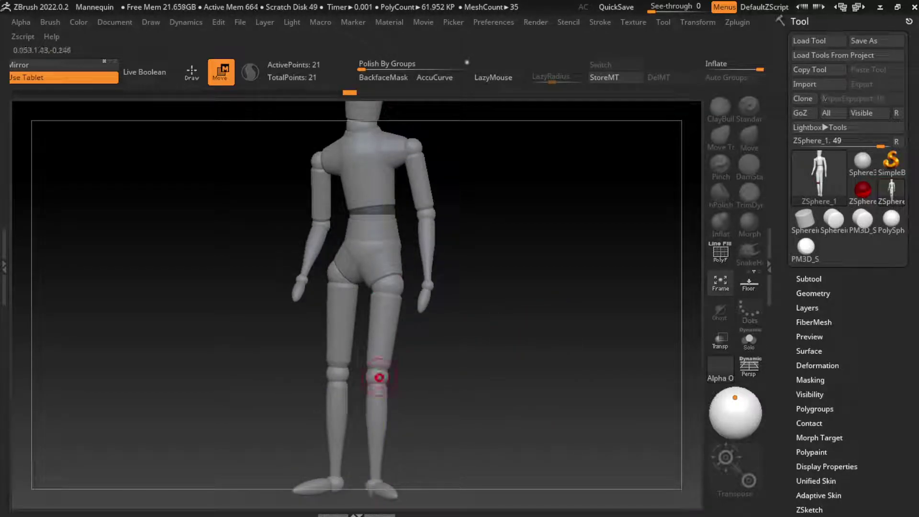
Remove the right ankle sphere and the remaining hip piece from the mannequin
left_click(383, 379)
left_click(380, 488)
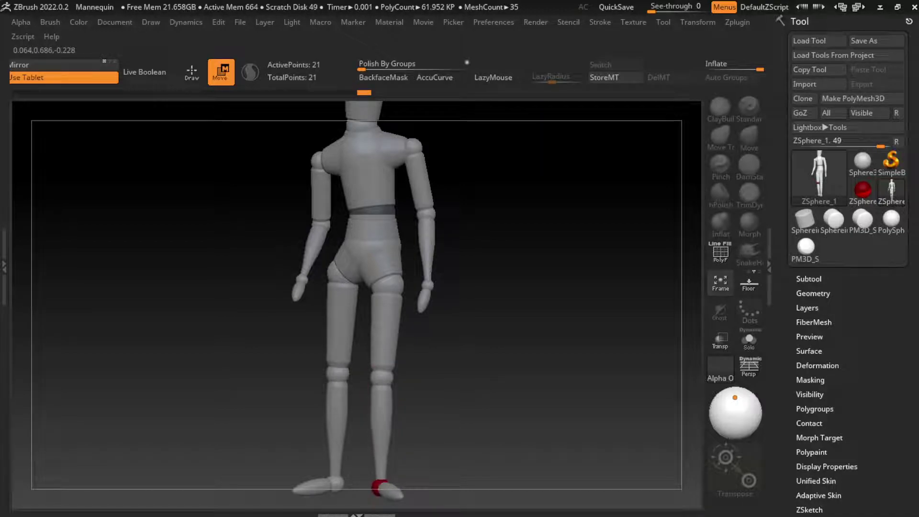
left_click(378, 488, "alt")
left_click_drag(431, 431, 472, 413)
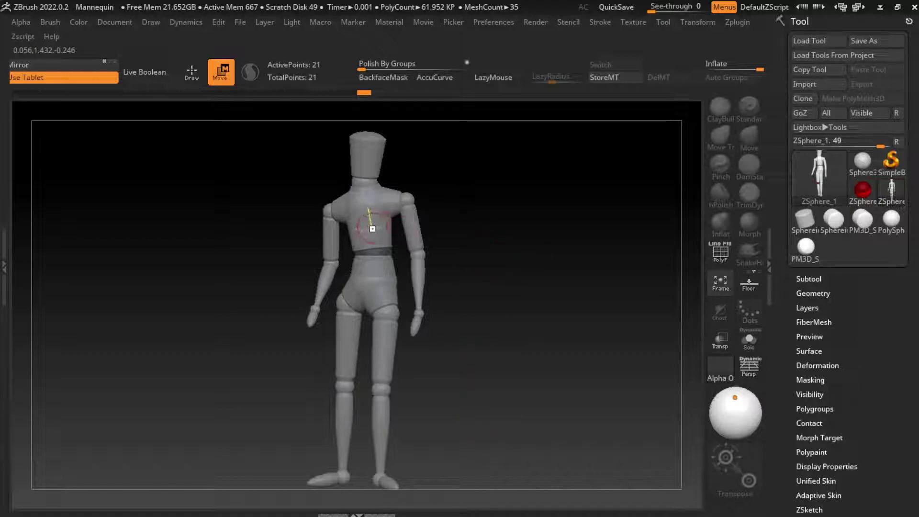
left_click_drag(422, 245, 414, 251)
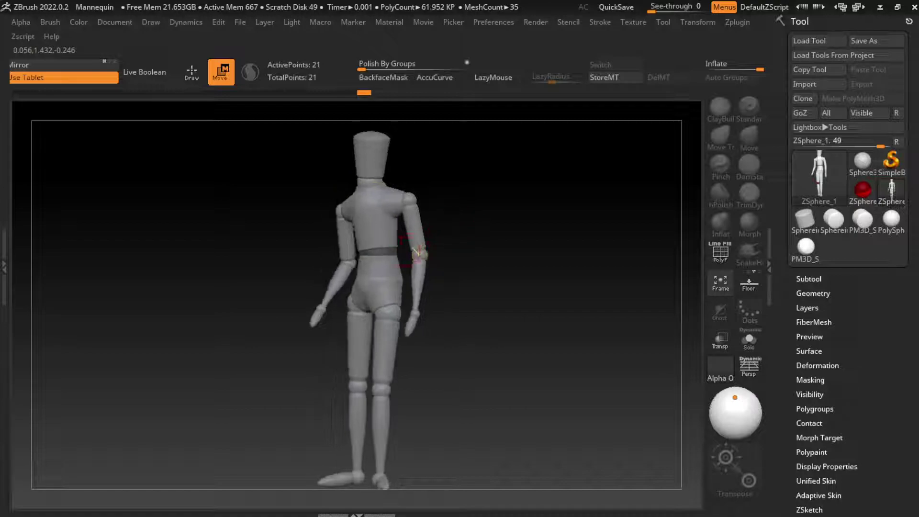
left_click(378, 283)
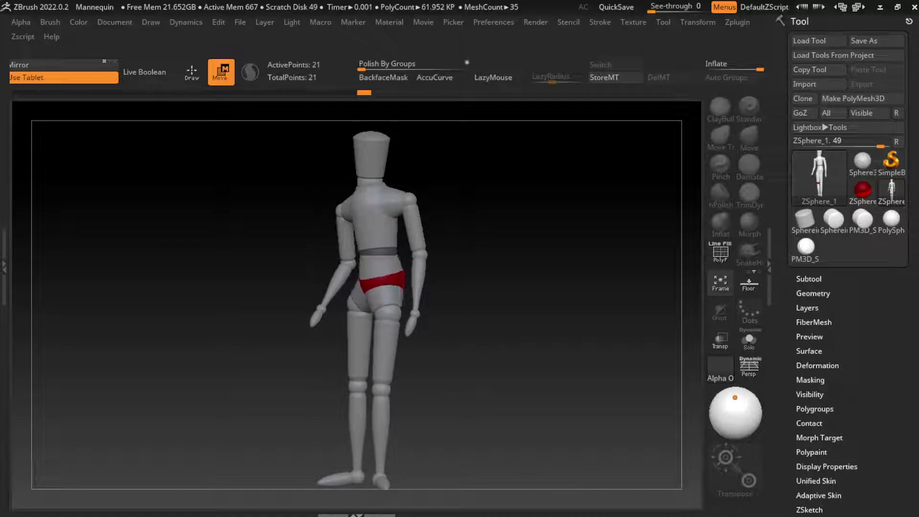
left_click(381, 282, "alt")
left_click_drag(474, 287, 510, 288)
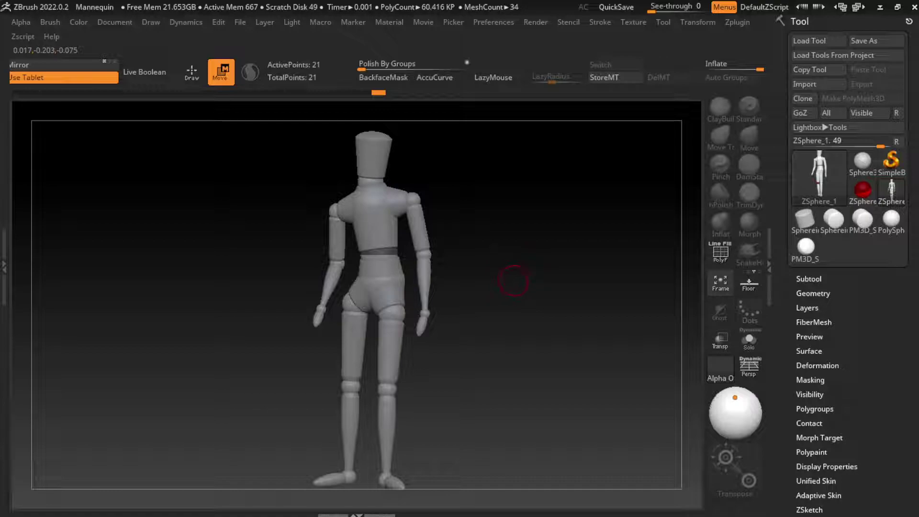
Convert the ZSphere mannequin into the PolyMesh3D tool PM3D_ZSphere_1
left_click(388, 389)
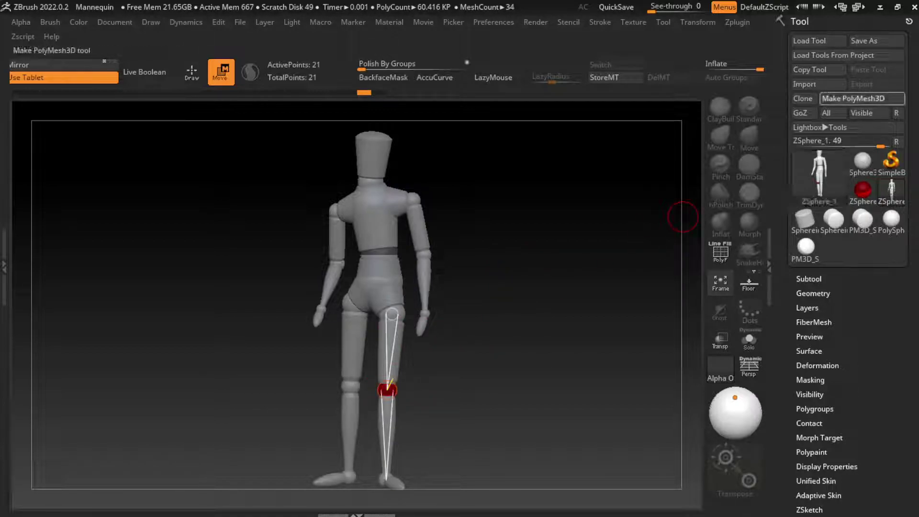
left_click(853, 98)
key("space")
key("space")
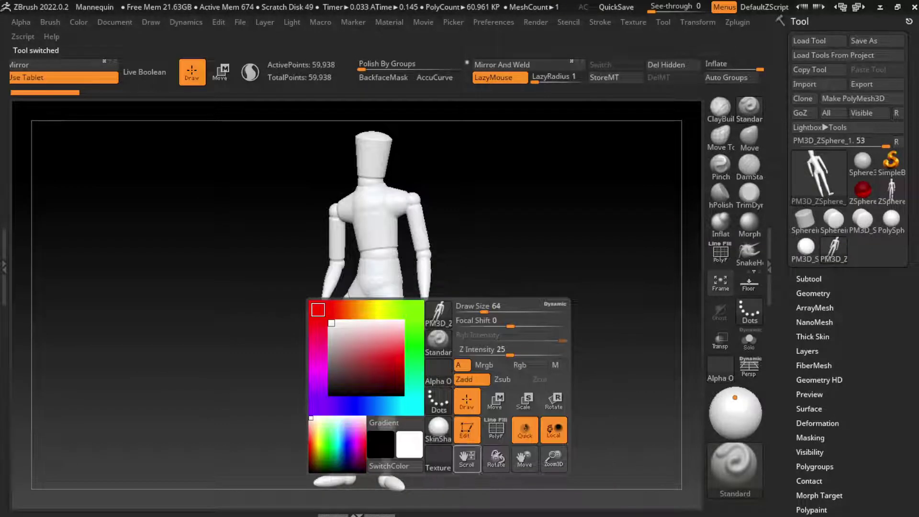
left_click(434, 430)
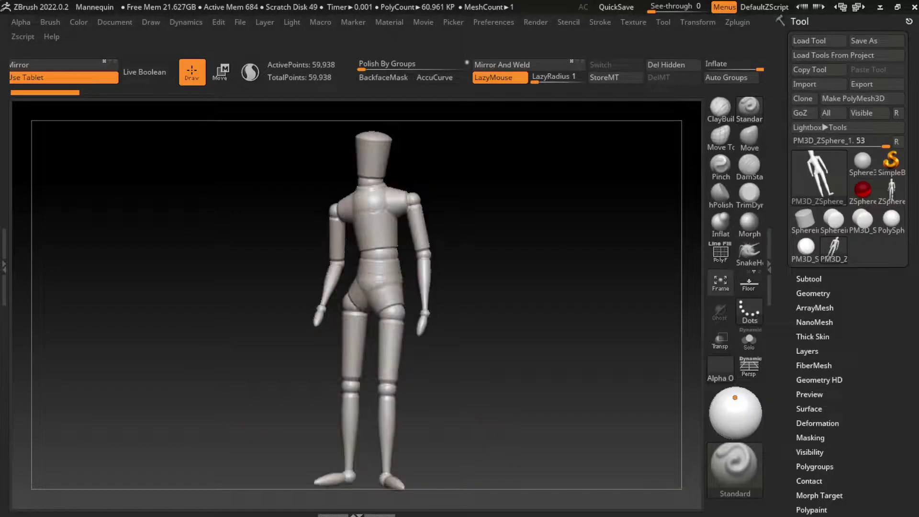
Enable Sculptris Pro, pick the ClayBuildup brush and adjust its size
key("w")
key("q")
key("ctrl+shift+s")
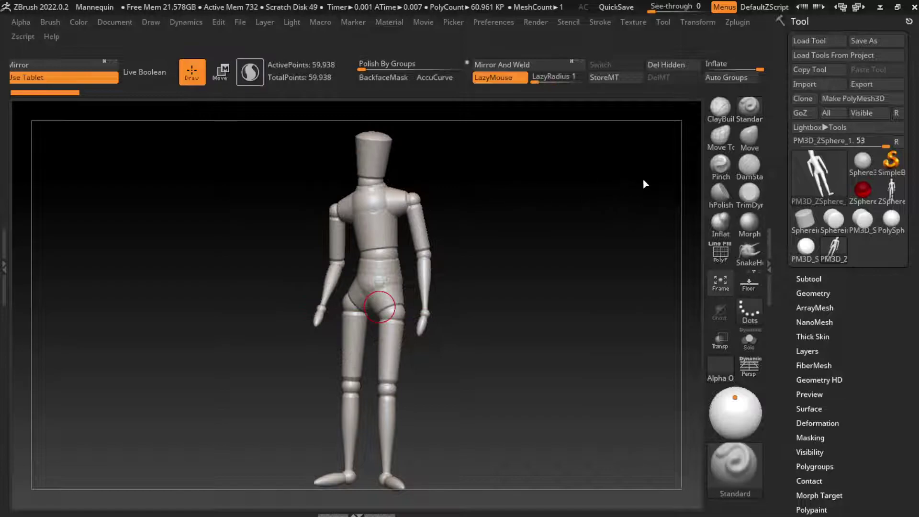
left_click(720, 106)
key("space")
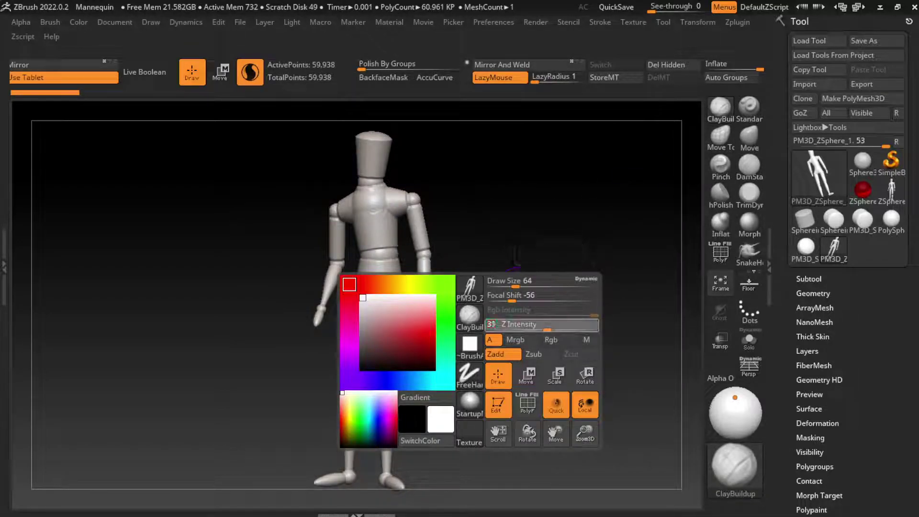
key("s")
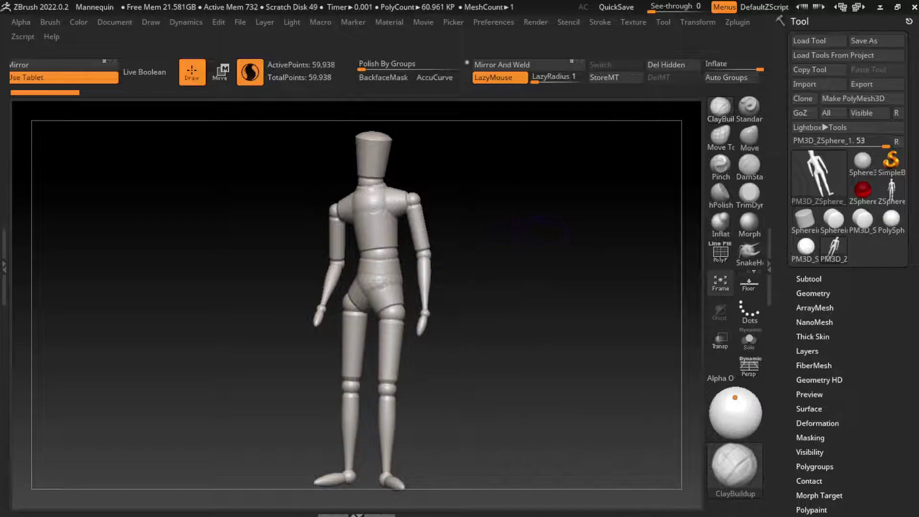
Build up clay masses along the left and right sides of the back
left_click_drag(498, 213, 492, 188)
mouse_move(365, 213)
left_mouse_down()
mouse_move(355, 239)
mouse_move(359, 268)
left_mouse_up()
key("ctrl+z")
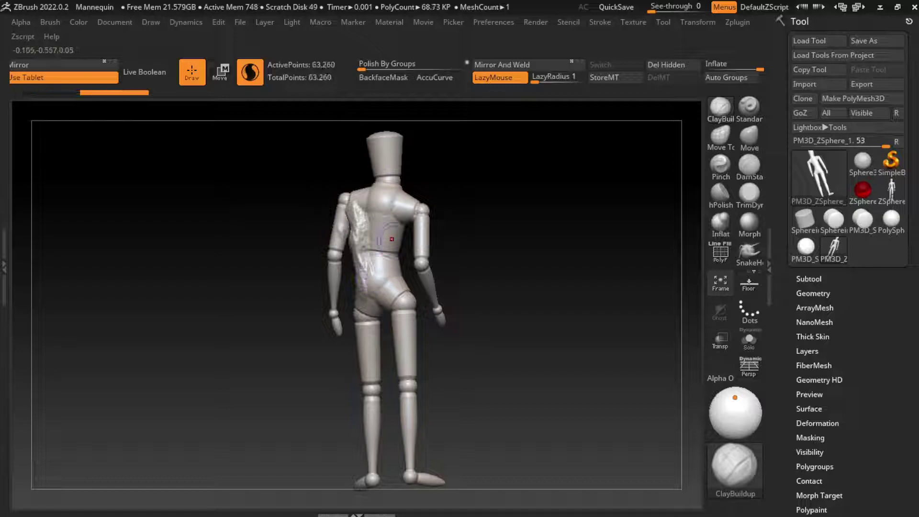
left_click_drag(395, 223, 379, 290)
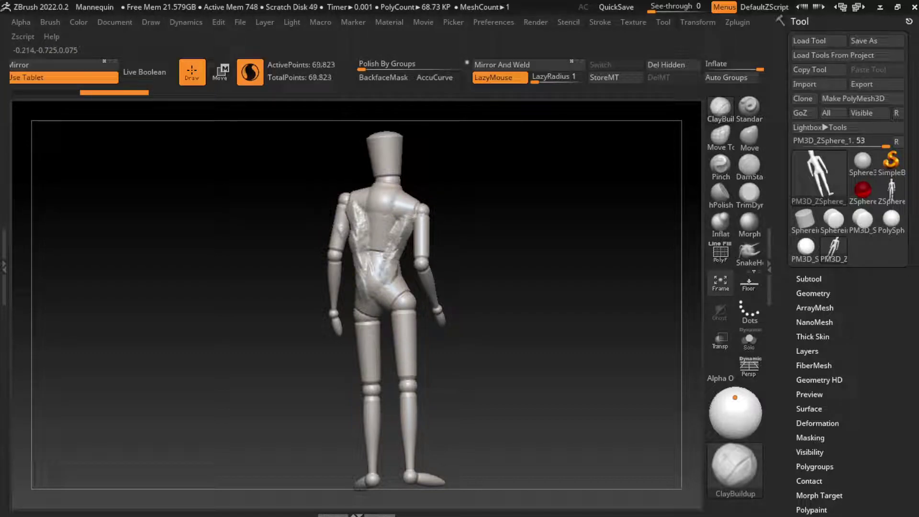
left_click_drag(399, 210, 398, 239)
Add clay along the left upper arm and a diagonal ridge across the shoulder
left_click_drag(488, 249, 548, 252)
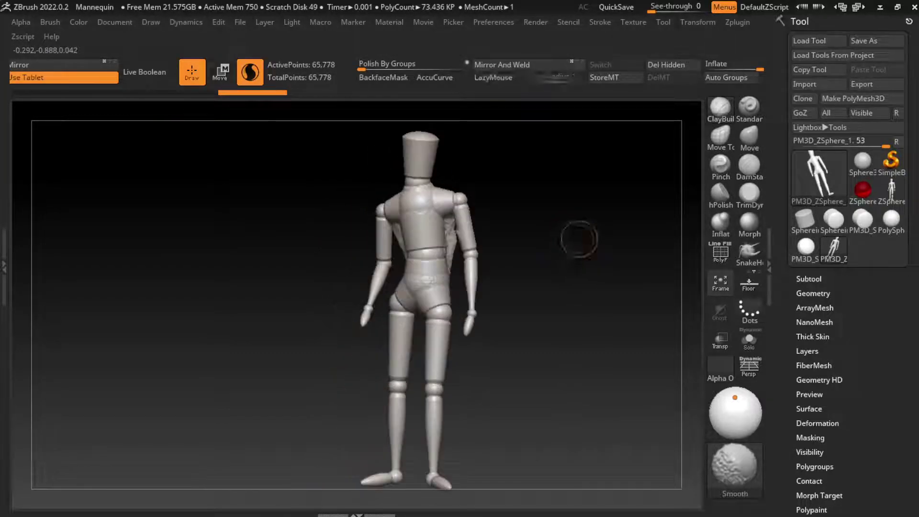
right_click_drag(469, 242, 498, 225, "ctrl")
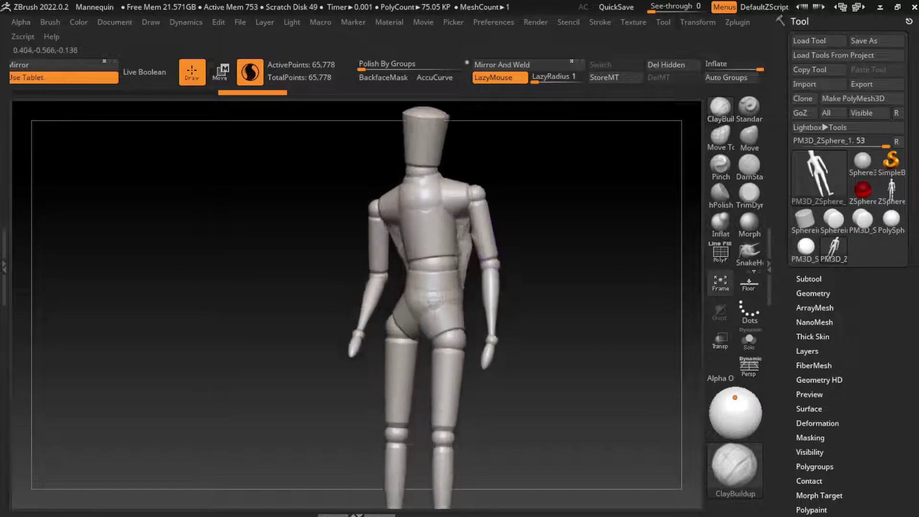
mouse_move(493, 239)
left_mouse_down()
mouse_move(498, 261)
mouse_move(493, 204)
left_mouse_up()
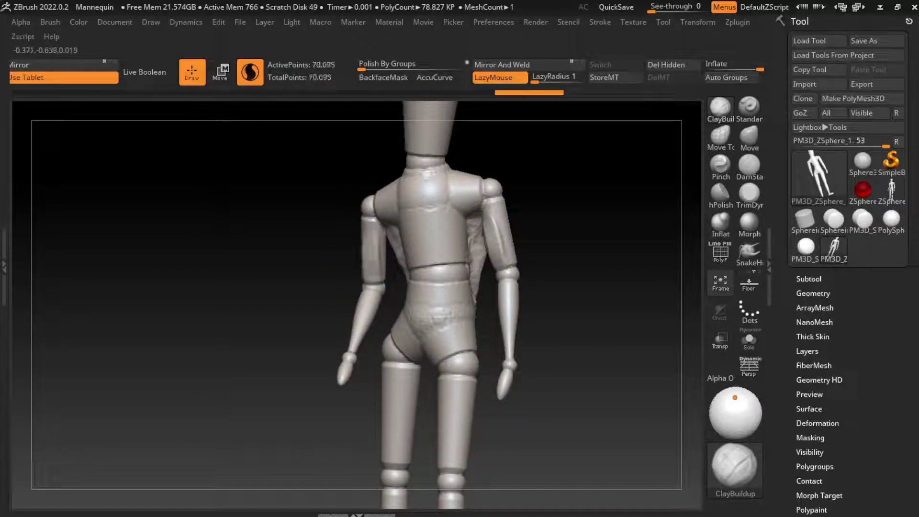
key("ctrl+z")
left_click_drag(492, 250, 496, 223)
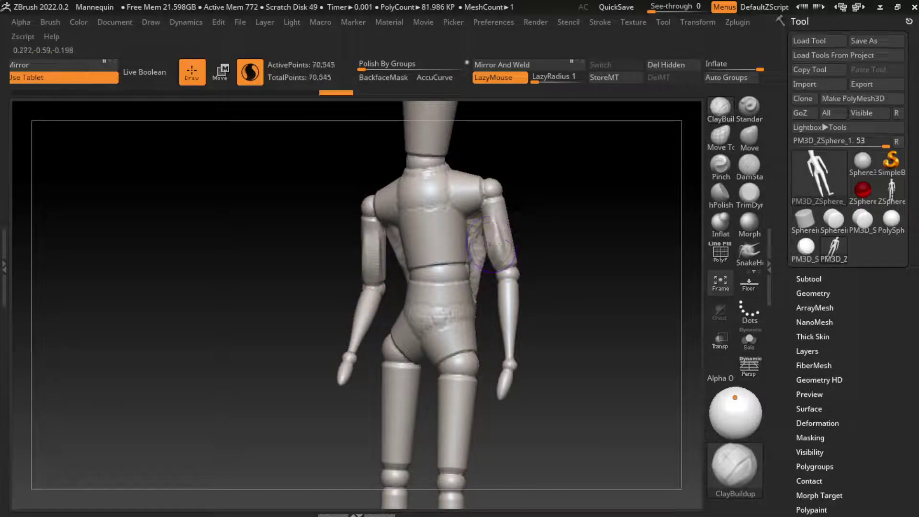
mouse_move(490, 190)
left_mouse_down()
mouse_move(448, 223)
mouse_move(467, 218)
mouse_move(418, 157)
left_mouse_up()
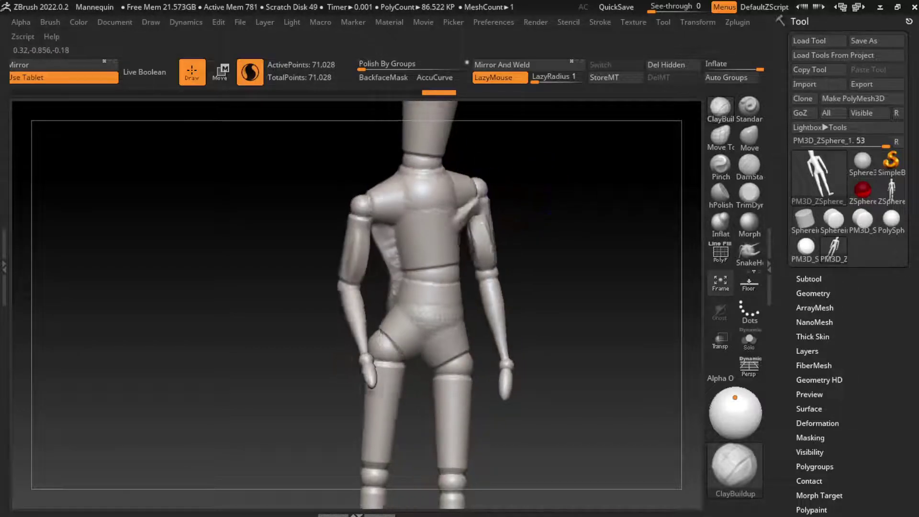
Sculpt clay over the upper torso, shoulder blade and neck, smoothing the upper back
left_click_drag(574, 288, 632, 292)
mouse_move(398, 210)
left_mouse_down()
mouse_move(383, 240)
mouse_move(417, 249)
left_mouse_up()
left_click_drag(599, 225, 550, 222)
left_click_drag(447, 211, 444, 205)
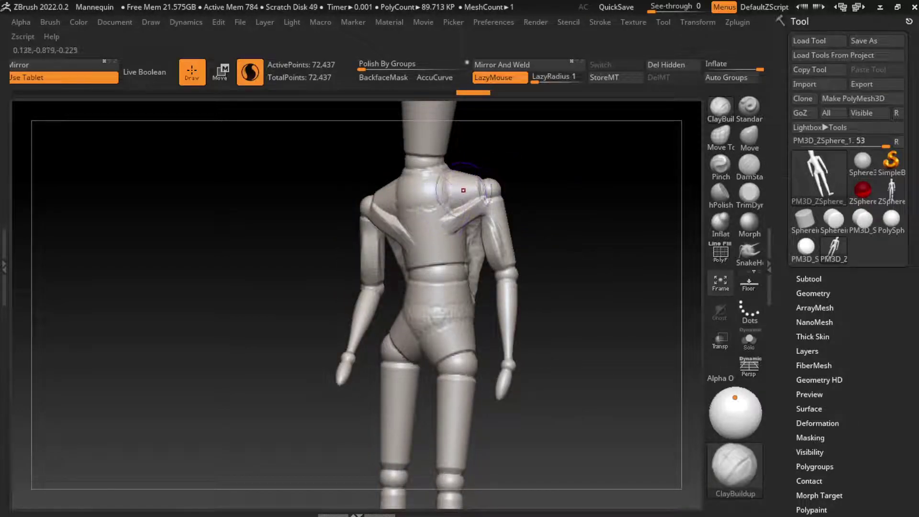
left_click_drag(390, 216, 407, 229)
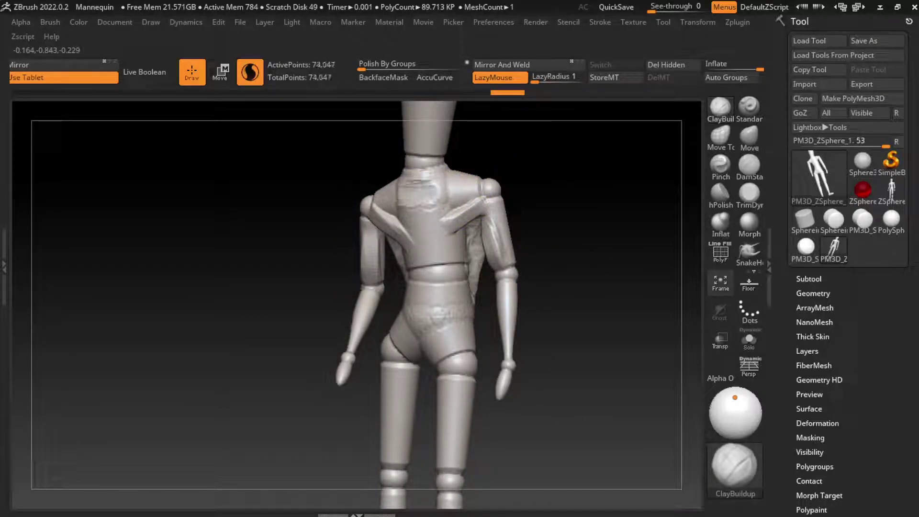
left_click_drag(441, 165, 407, 177)
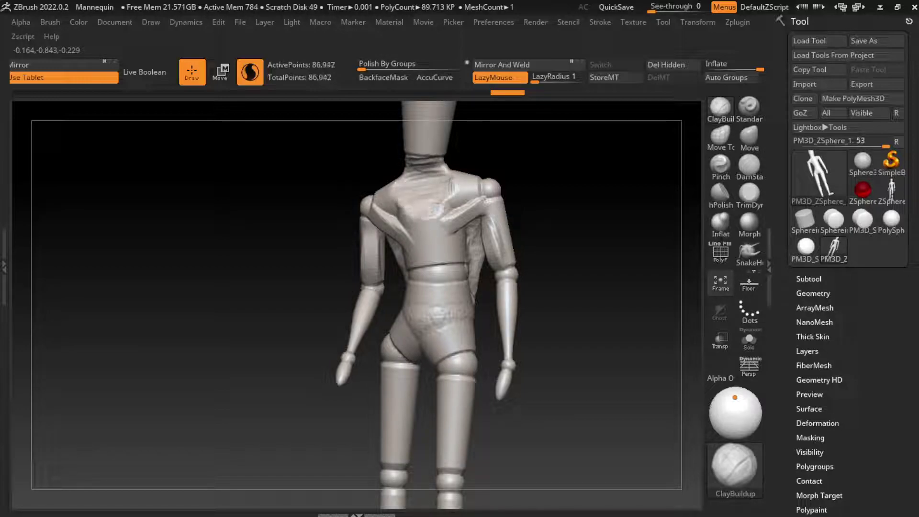
left_click_drag(445, 203, 404, 211)
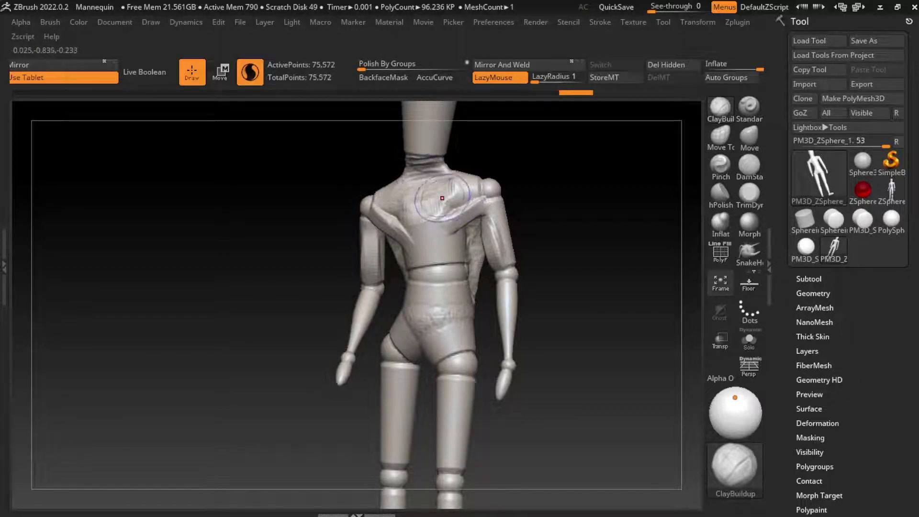
left_click_drag(467, 189, 447, 215)
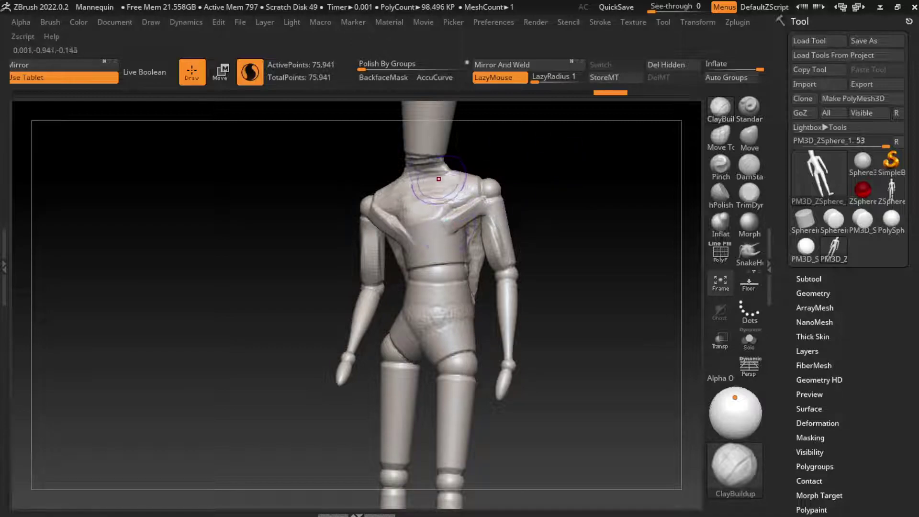
right_click_drag(467, 192, 454, 181)
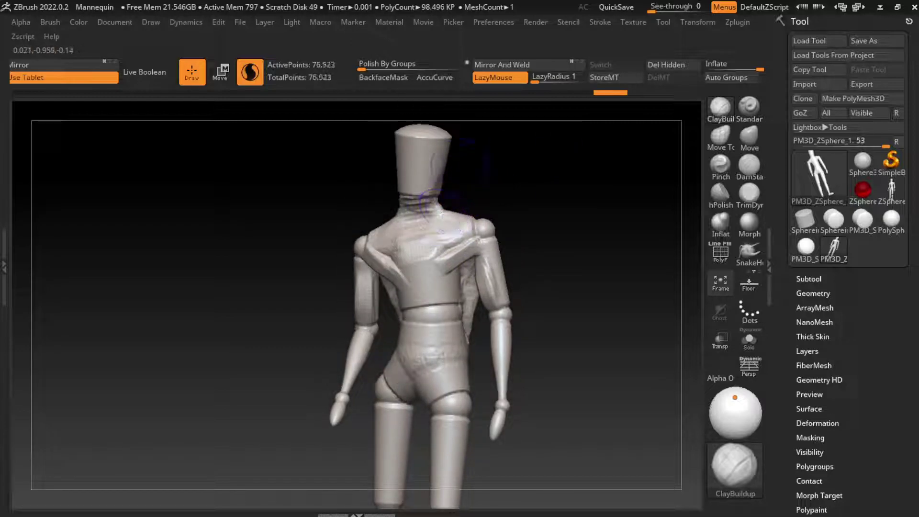
Add clay masses up the neck, undoing the last stroke
left_click_drag(441, 211, 437, 178)
mouse_move(407, 211)
left_mouse_down()
mouse_move(408, 172)
mouse_move(418, 194)
mouse_move(431, 188)
left_mouse_up()
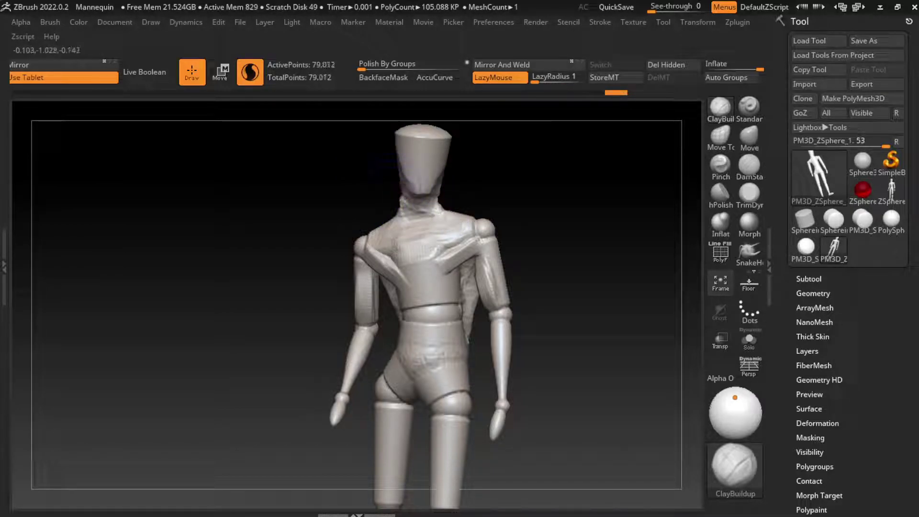
left_click_drag(431, 220, 440, 230)
key("ctrl+z")
key("ctrl+z")
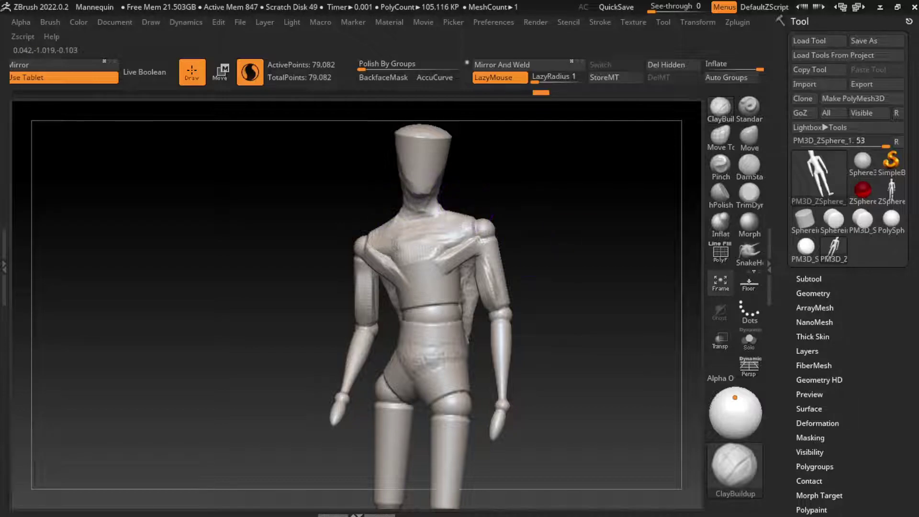
Build up several clay strokes across the mannequin's upper back
mouse_move(551, 225)
left_mouse_down()
mouse_move(595, 236)
mouse_move(524, 192)
mouse_move(522, 229)
left_mouse_up()
mouse_move(368, 243)
left_mouse_down()
mouse_move(383, 225)
mouse_move(417, 247)
mouse_move(435, 242)
left_mouse_up()
left_click_drag(522, 229, 550, 206)
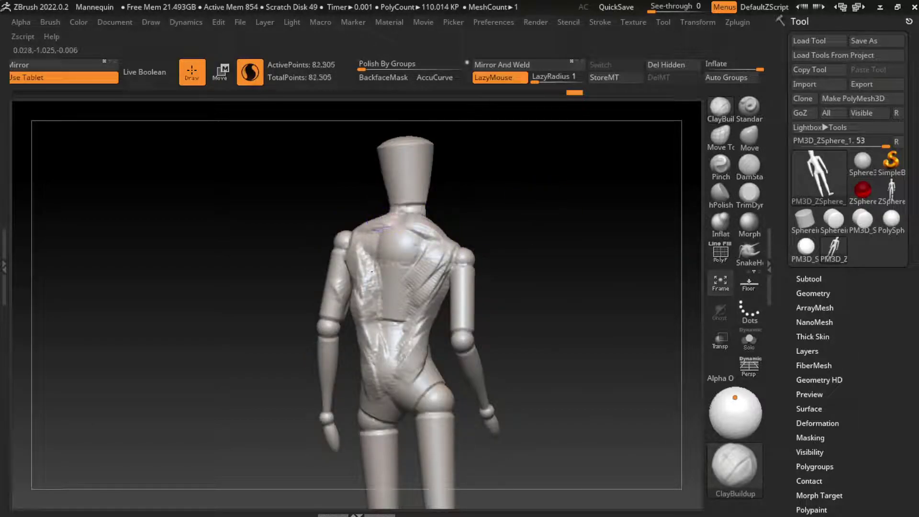
left_click_drag(386, 201, 416, 196)
mouse_move(526, 216)
left_mouse_down()
mouse_move(623, 206)
mouse_move(574, 211)
left_mouse_up()
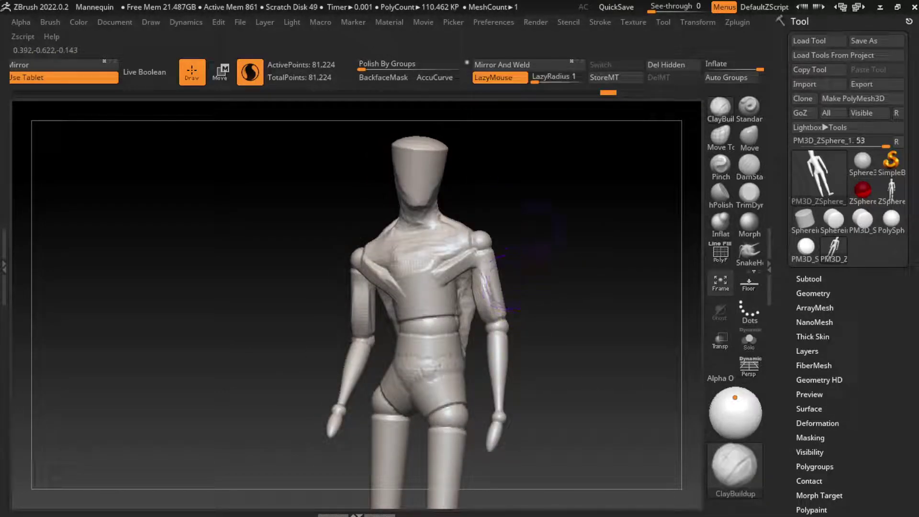
left_click_drag(551, 216, 527, 220)
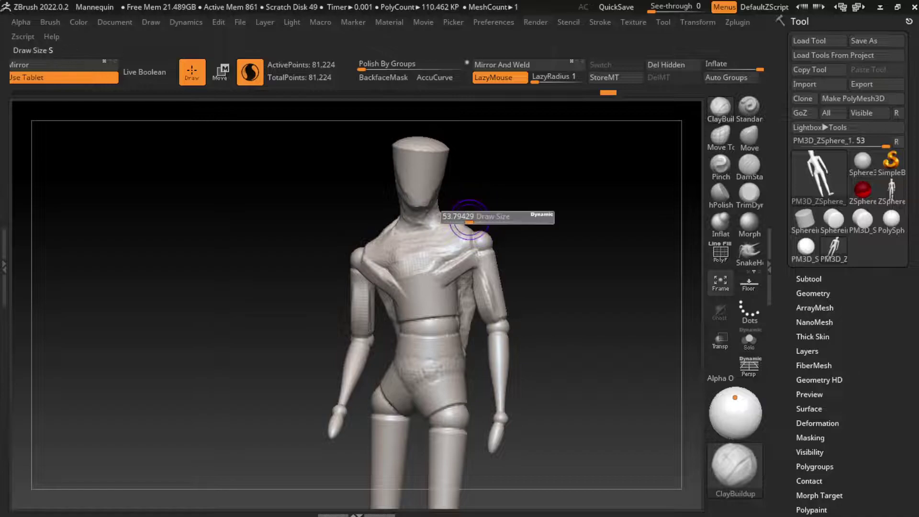
Step through sculpt history to drop the arm pose change and restore neck, chest and shoulder strokes
key("ctrl+shift+z")
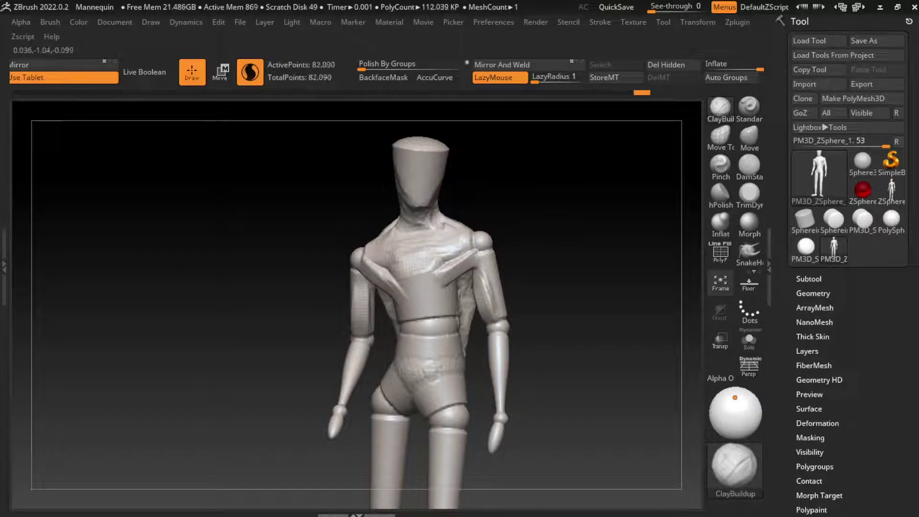
key("ctrl+shift+z")
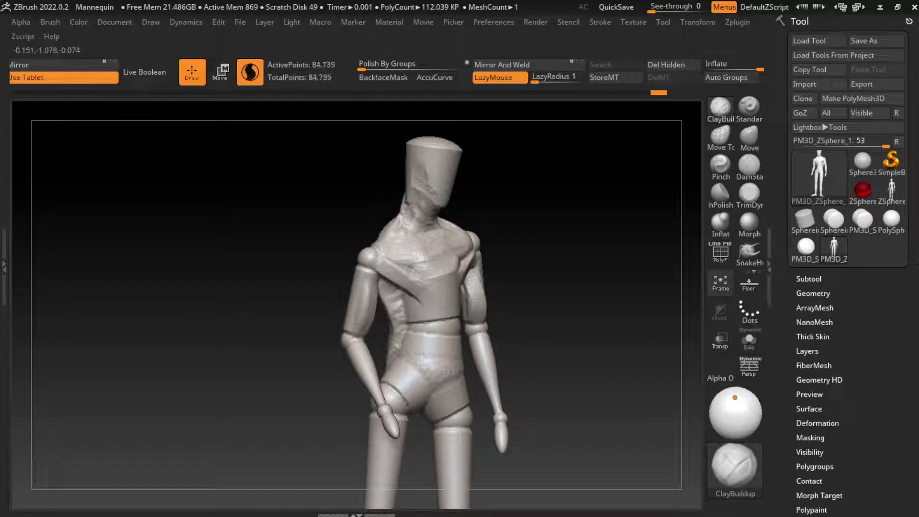
key("ctrl+z")
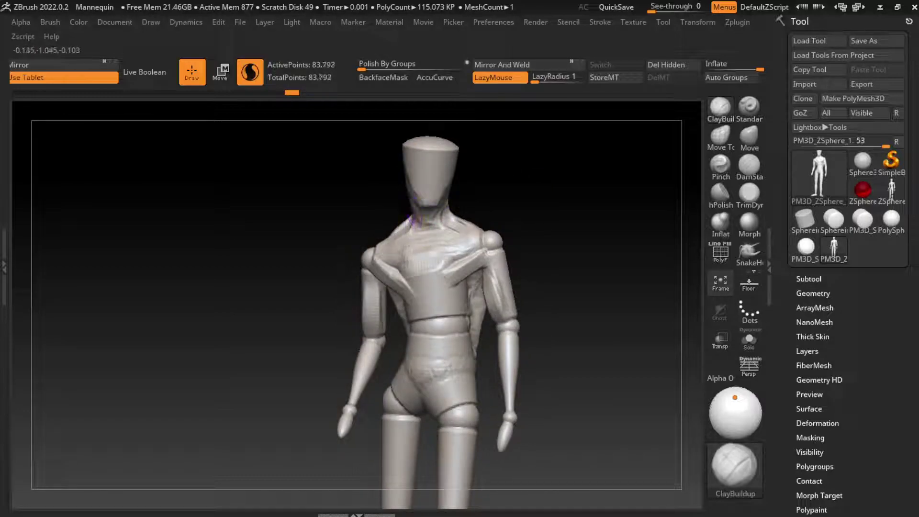
key("ctrl+shift+z")
key("ctrl+shift+z")
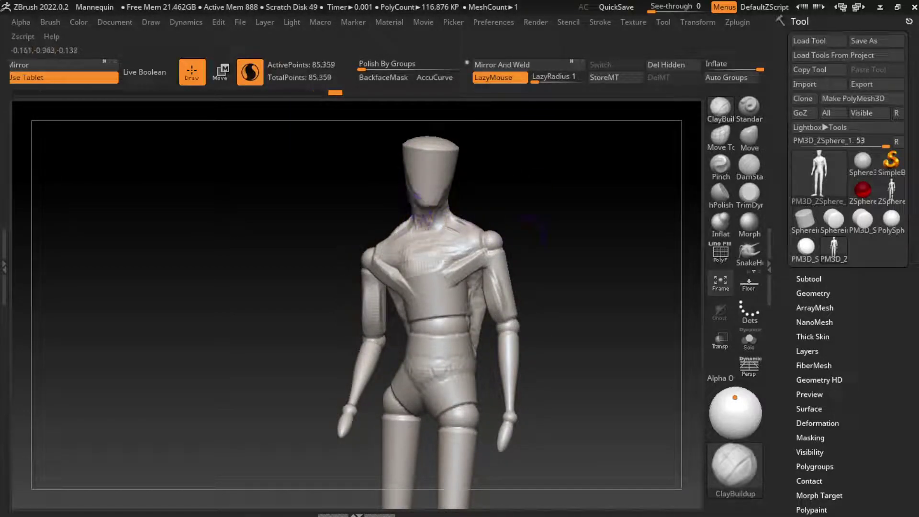
key("ctrl+shift+z")
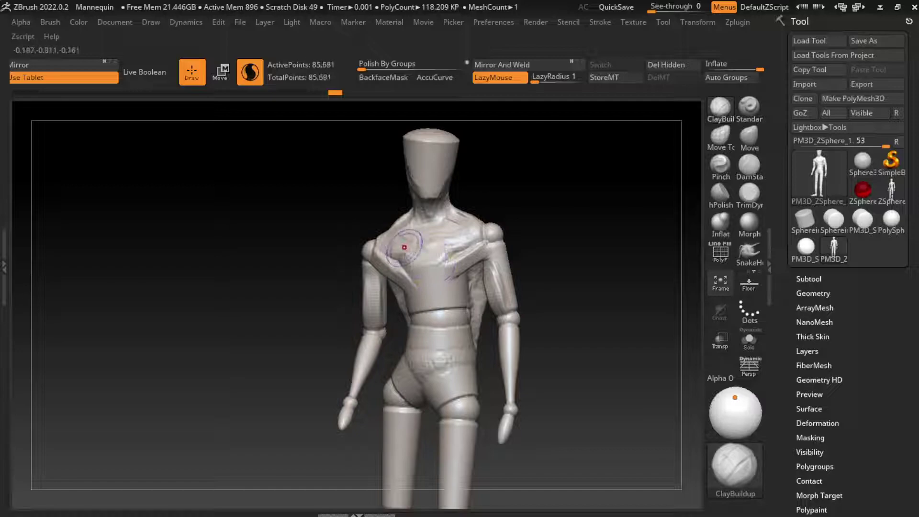
key("ctrl+shift+z")
key("ctrl+shift+z")
key("ctrl+shift+z")
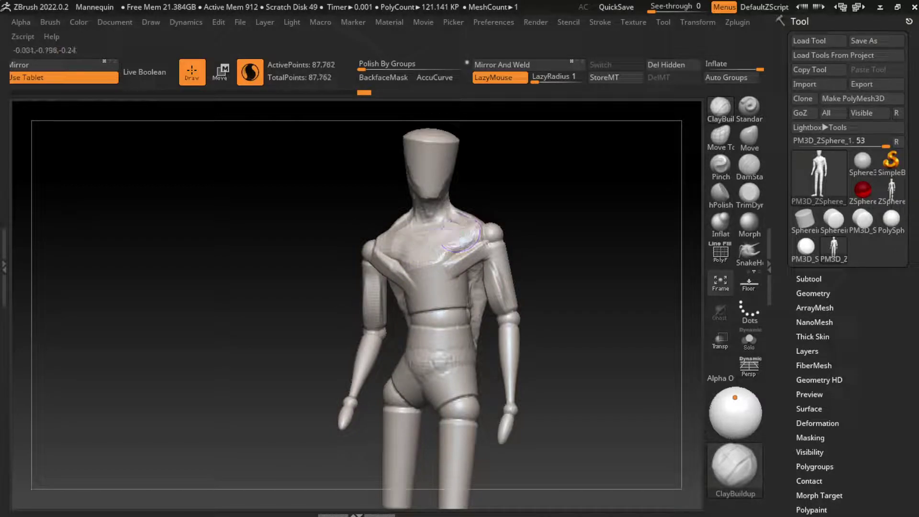
key("ctrl+shift+z")
key("ctrl+shift+z")
key("ctrl+shift+z")
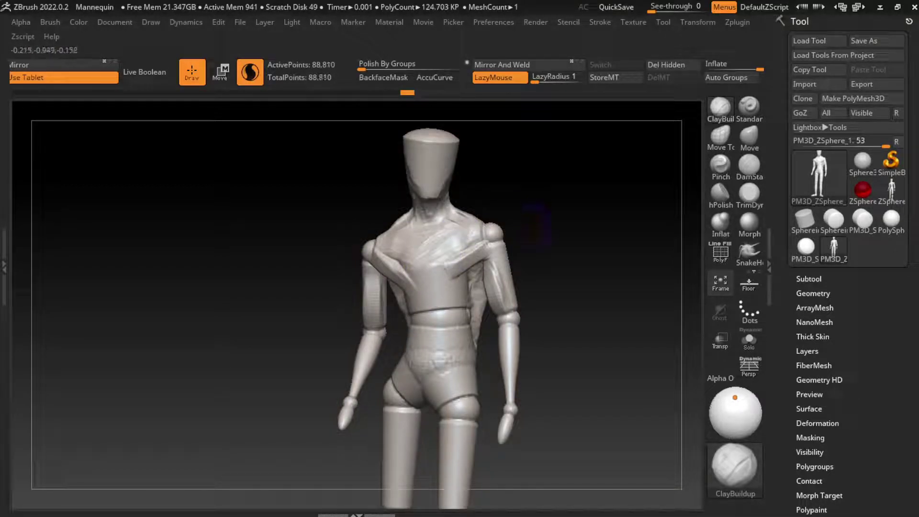
key("ctrl+shift+z")
Reshape the shoulder surface and build up the left chest muscle
left_click_drag(483, 202, 479, 234)
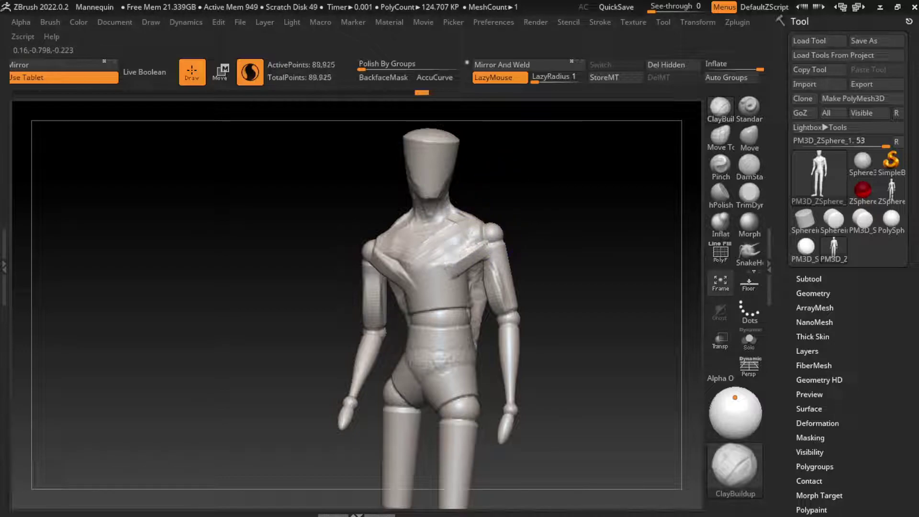
key("ctrl+shift+z")
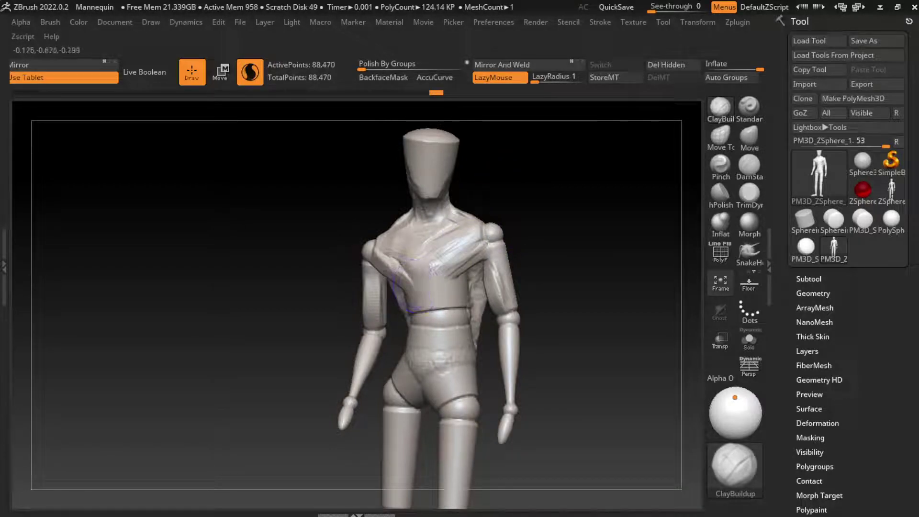
left_click_drag(395, 261, 412, 308)
left_click_drag(392, 254, 407, 283)
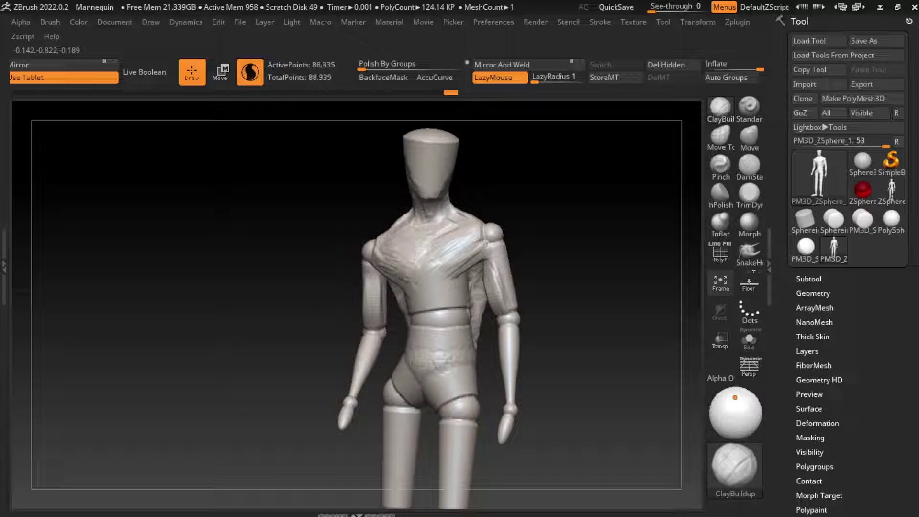
left_click_drag(537, 268, 613, 263)
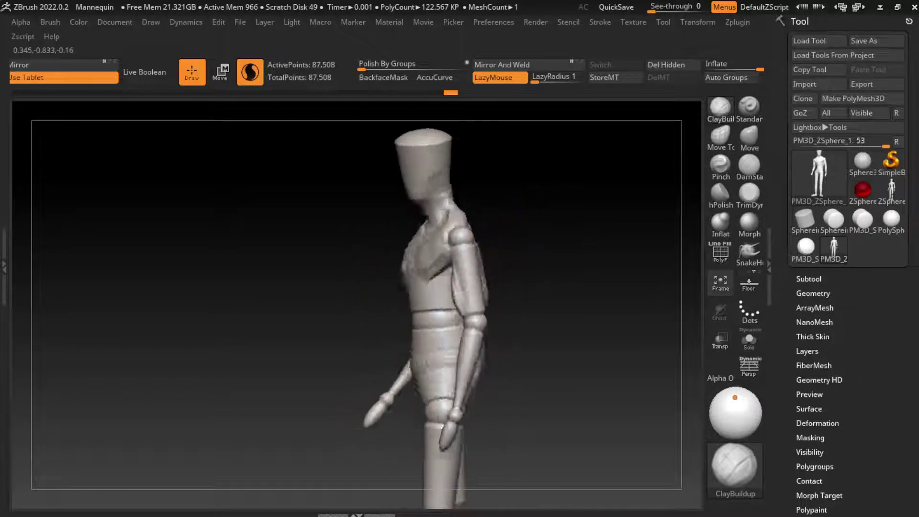
left_click_drag(478, 216, 460, 244)
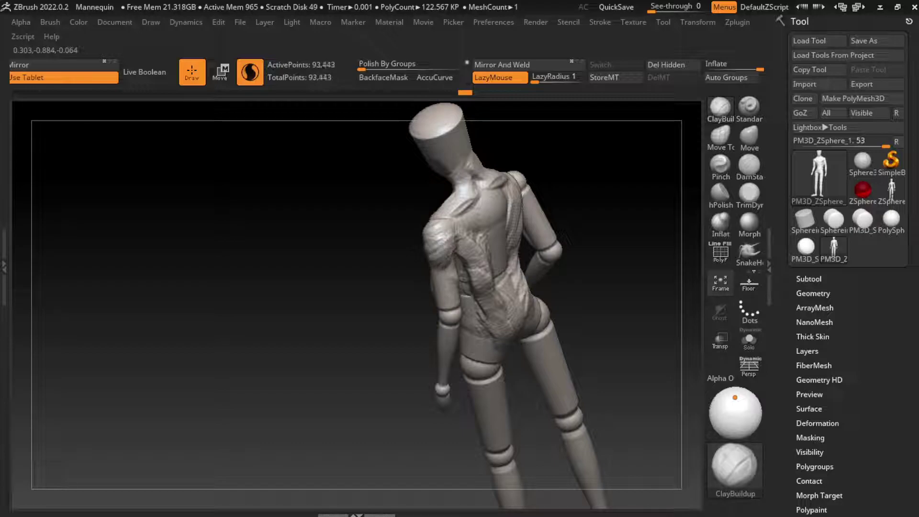
Smooth and build up clay on both shoulders, the trapezius, shoulder blade and chest
left_click_drag(565, 237, 572, 225)
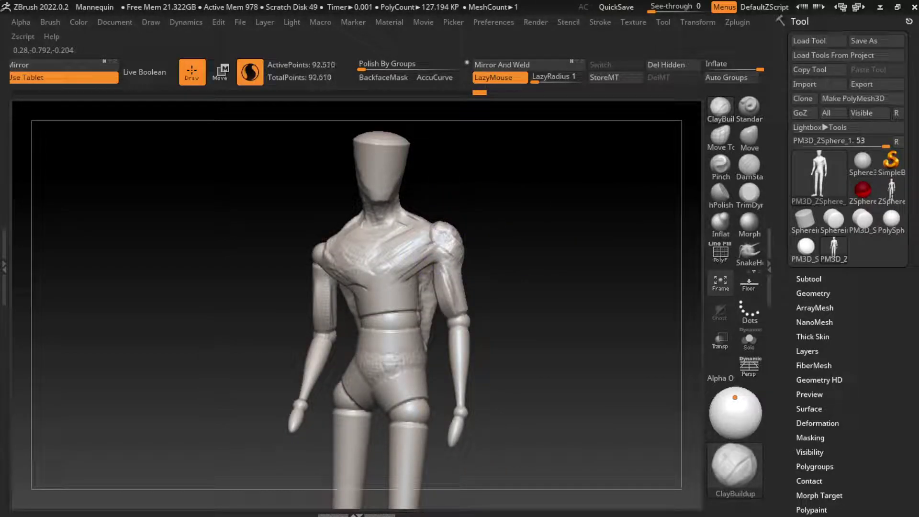
mouse_move(448, 240)
left_mouse_down("shift")
mouse_move(451, 256)
mouse_move(466, 261)
left_mouse_up("shift")
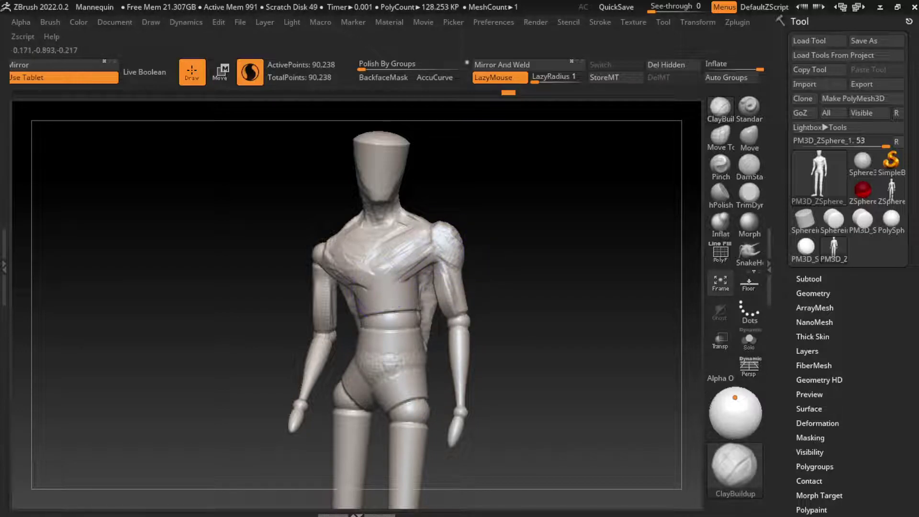
mouse_move(378, 268)
left_mouse_down("shift")
mouse_move(407, 242)
mouse_move(448, 264)
mouse_move(412, 216)
left_mouse_up("shift")
mouse_move(397, 249)
left_mouse_down()
mouse_move(416, 232)
mouse_move(409, 213)
left_mouse_up()
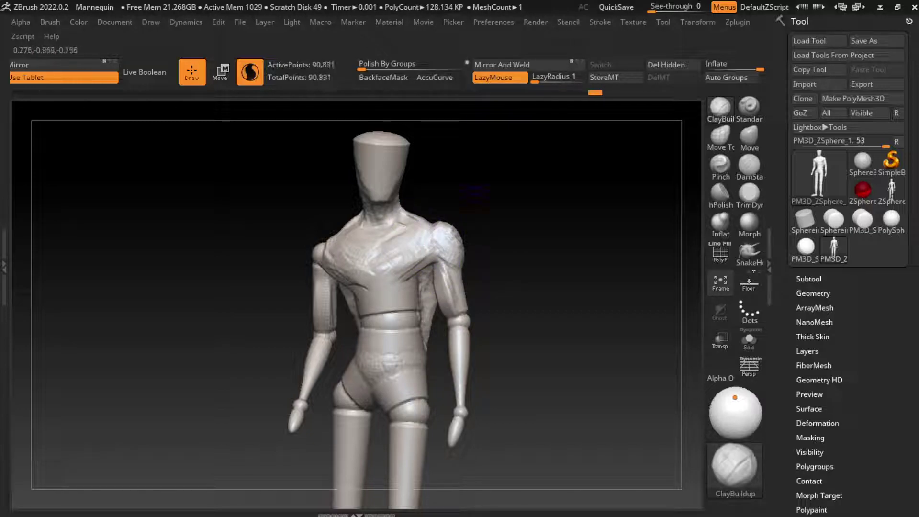
mouse_move(336, 259)
left_mouse_down()
mouse_move(347, 239)
mouse_move(412, 215)
left_mouse_up()
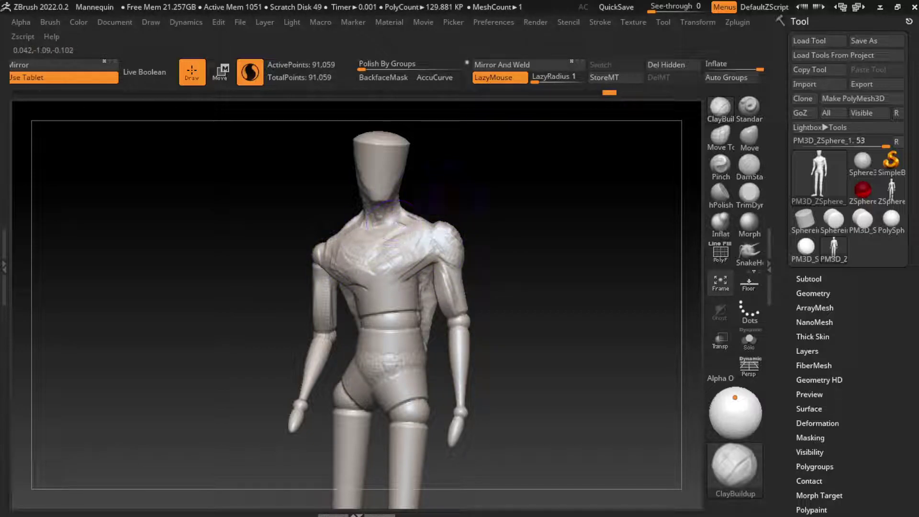
left_click_drag(527, 287, 455, 287)
mouse_move(301, 249)
left_mouse_down()
mouse_move(337, 276)
mouse_move(340, 268)
left_mouse_up()
left_click_drag(527, 287, 454, 288)
left_click_drag(325, 259, 335, 302)
Undo several stray sculpt strokes and lay a new clay stroke on the right upper arm
left_click_drag(503, 216, 565, 207)
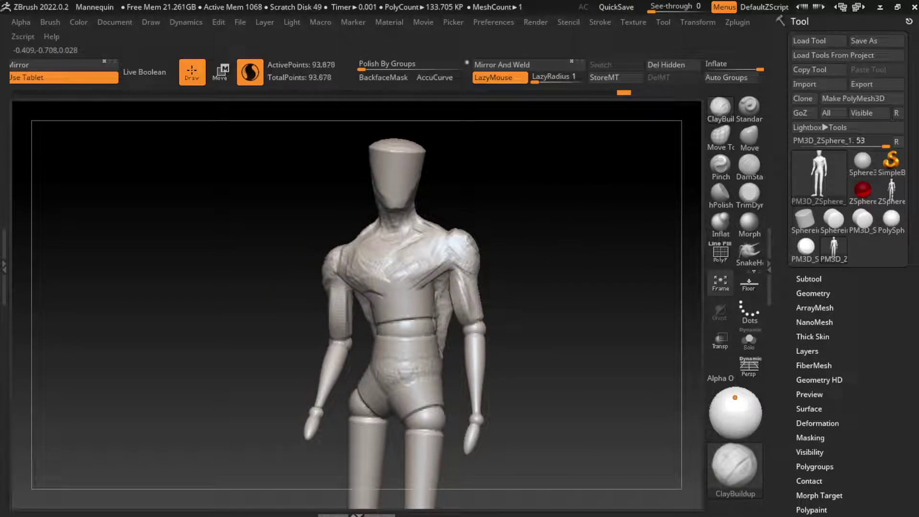
mouse_move(486, 311)
left_mouse_down()
mouse_move(467, 283)
mouse_move(471, 292)
mouse_move(470, 265)
mouse_move(459, 289)
mouse_move(471, 249)
mouse_move(456, 288)
left_mouse_up()
key("ctrl+z")
key("ctrl+z")
key("ctrl+z")
left_click_drag(565, 282, 607, 281)
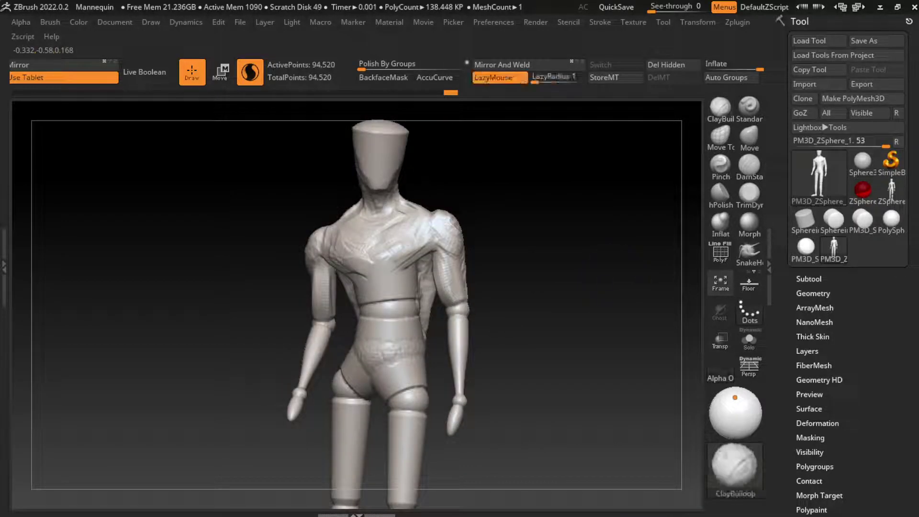
left_click_drag(565, 220, 632, 221)
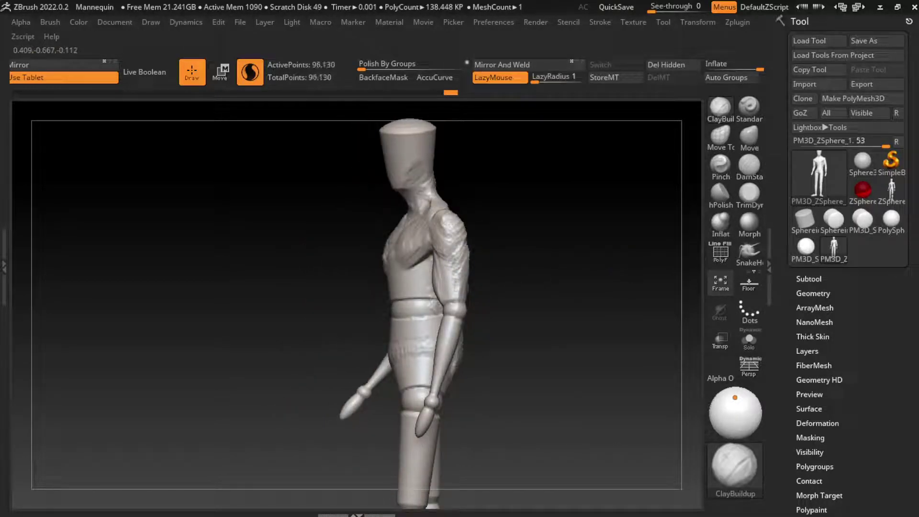
left_click_drag(618, 292, 545, 295)
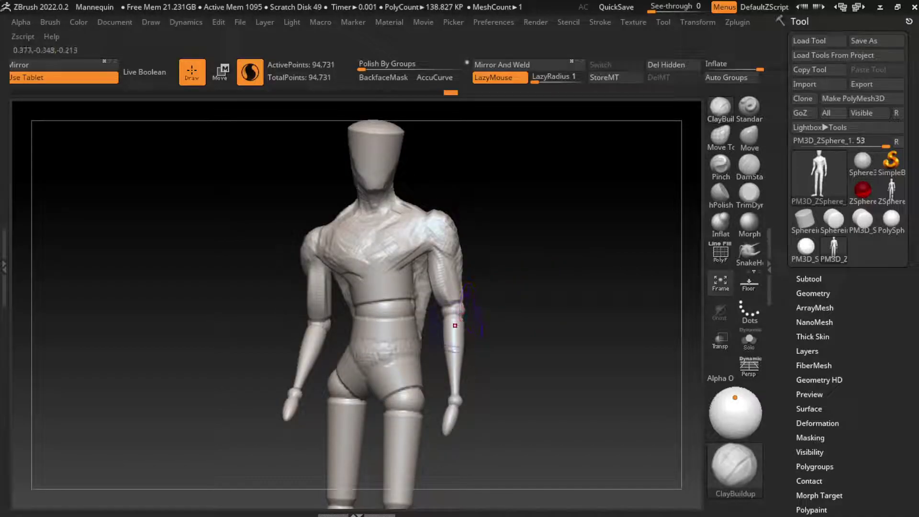
Build clay muscle along the upper arm, shoulder and forearm from front and side
left_click_drag(455, 302, 455, 343)
left_click_drag(452, 282, 457, 345)
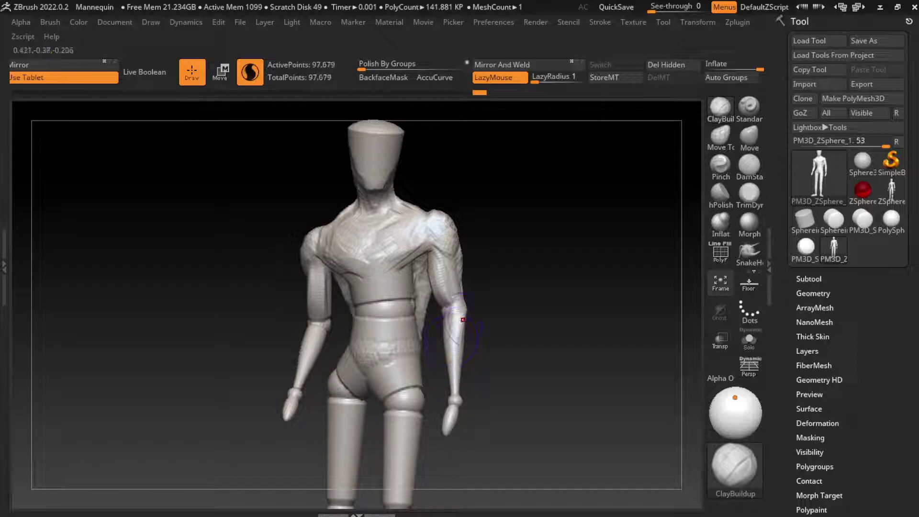
left_click_drag(452, 307, 459, 359)
left_click_drag(551, 336, 623, 335)
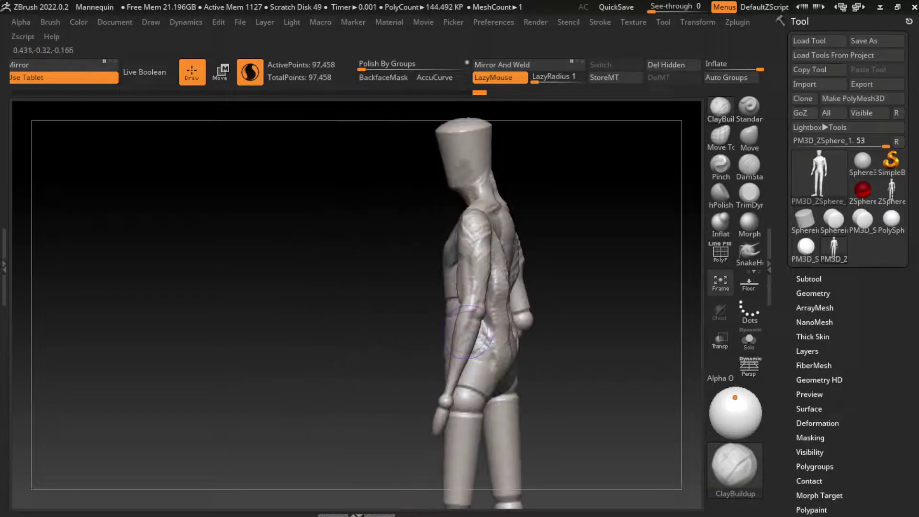
left_click_drag(474, 302, 479, 349)
left_click_drag(503, 383, 534, 331)
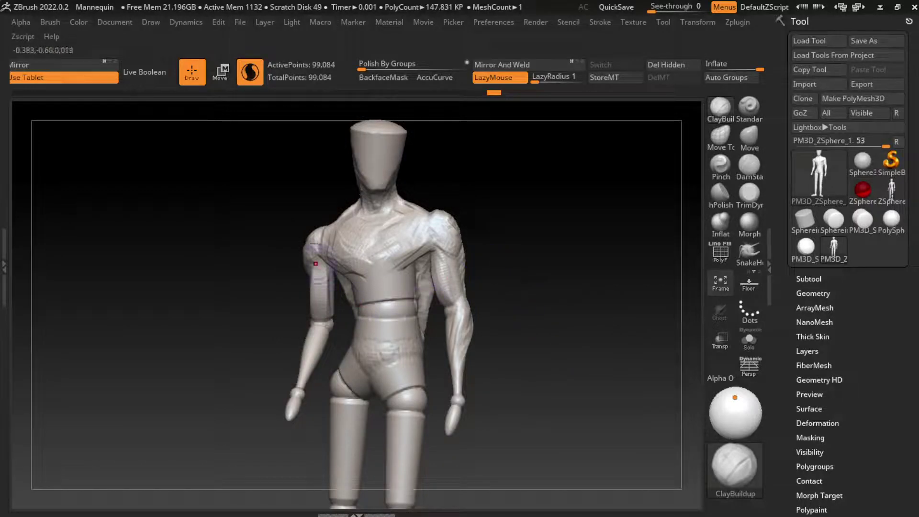
Add clay muscle detail to the forearm from a more frontal angle
left_click_drag(311, 330, 314, 342)
left_click_drag(269, 363, 298, 348)
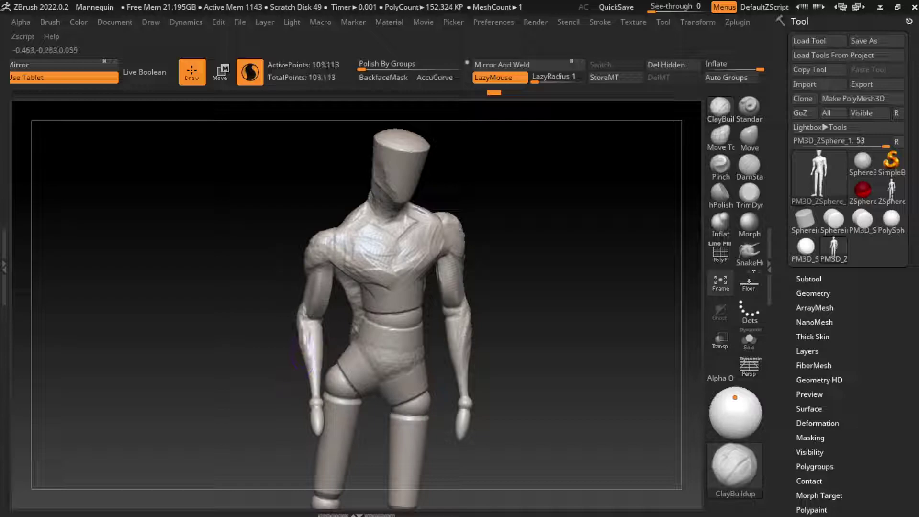
left_click_drag(249, 374, 317, 354)
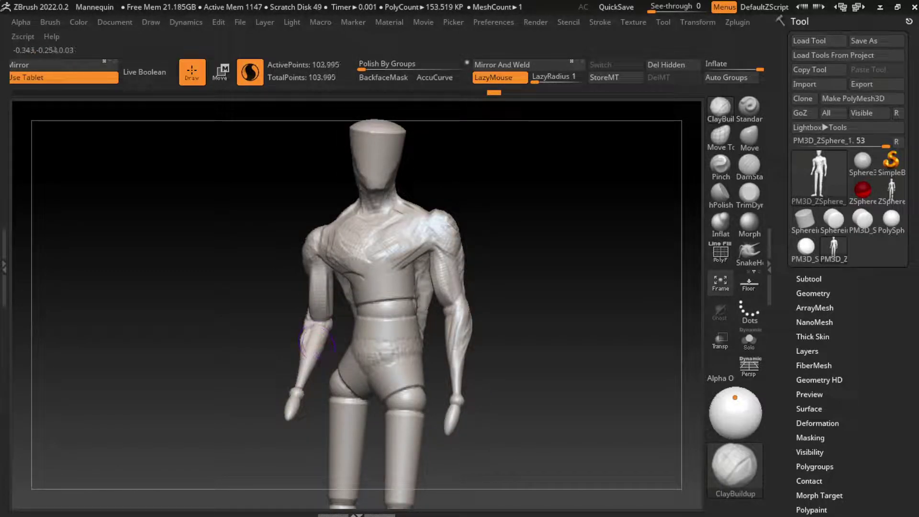
mouse_move(320, 331)
left_mouse_down()
mouse_move(329, 352)
mouse_move(314, 341)
mouse_move(302, 384)
left_mouse_up()
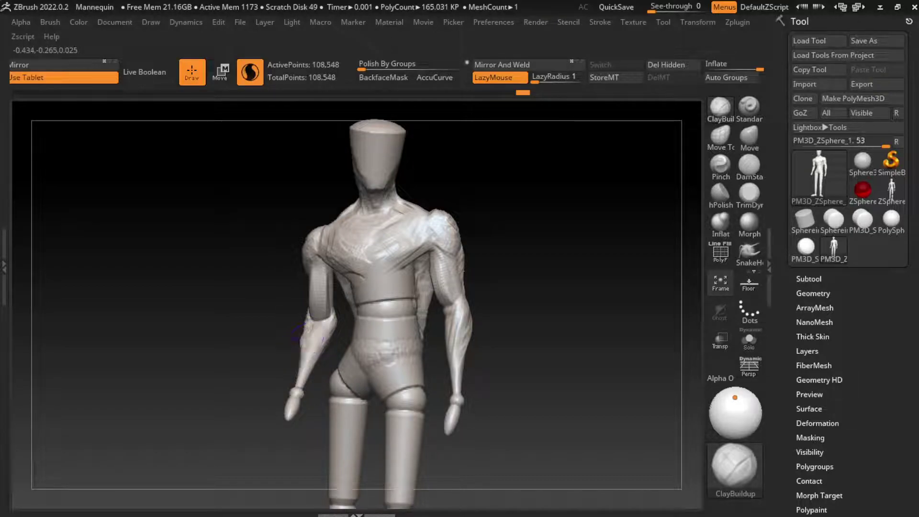
left_click_drag(299, 334, 293, 376)
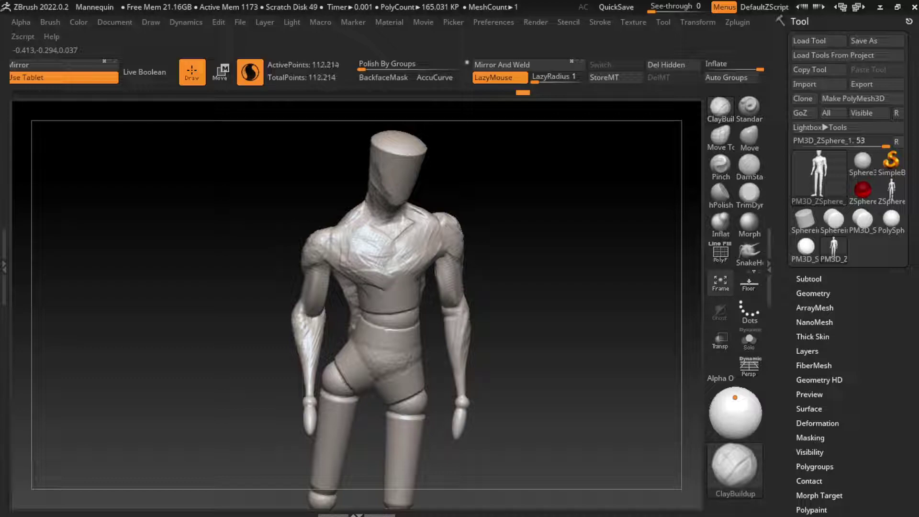
Undo the last strokes and switch to the Inflate brush with new Draw Size and LazyMouse on
key("ctrl+z")
key("ctrl+z")
key("ctrl+z")
key("l")
left_click_drag(512, 298, 529, 261)
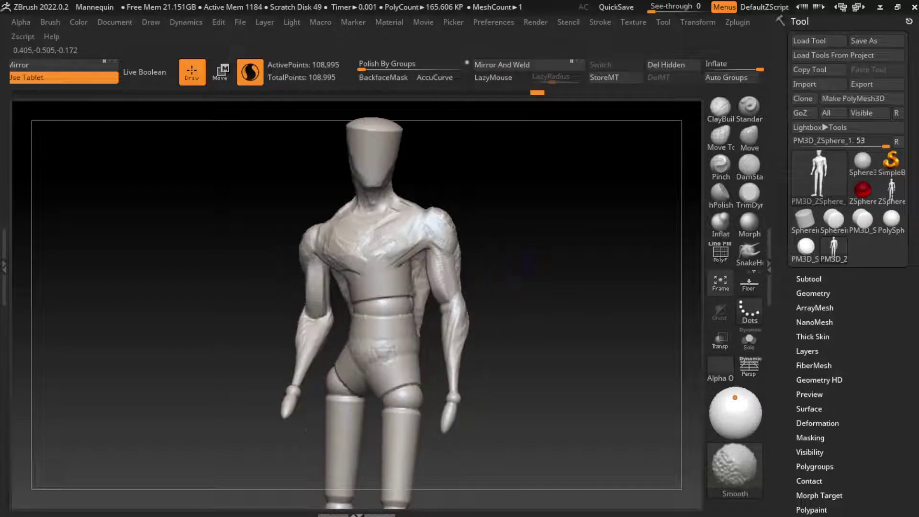
key("l")
key("s")
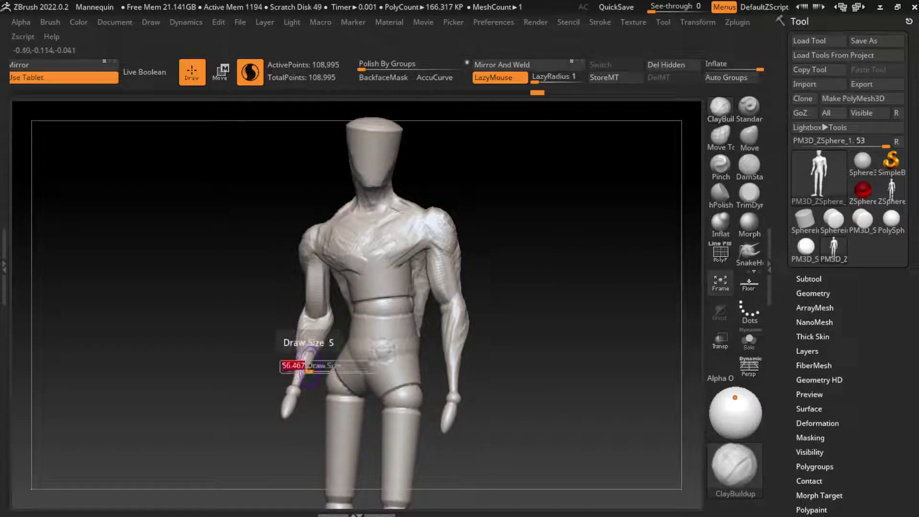
left_click(721, 225)
key("s")
key("l")
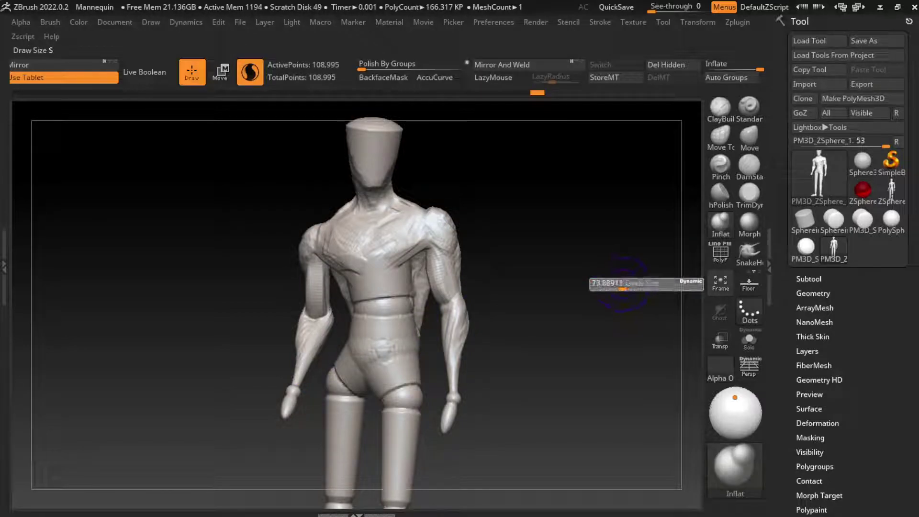
Inflate the right forearm, the back of the arm and the hand to thicken them
mouse_move(452, 350)
left_mouse_down()
mouse_move(452, 397)
mouse_move(457, 385)
left_mouse_up()
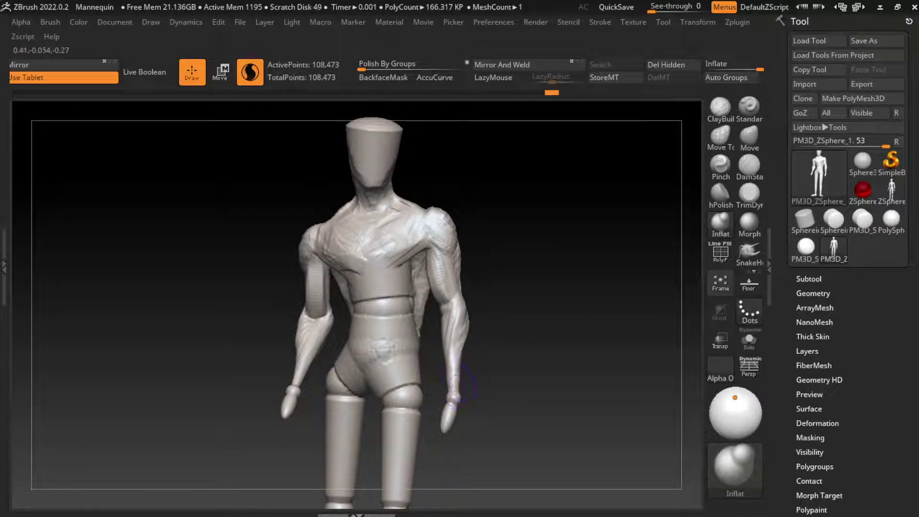
mouse_move(534, 370)
left_mouse_down()
mouse_move(453, 383)
mouse_move(471, 345)
left_mouse_up()
mouse_move(457, 383)
left_mouse_down()
mouse_move(467, 374)
mouse_move(464, 383)
left_mouse_up()
left_click_drag(599, 393, 543, 417)
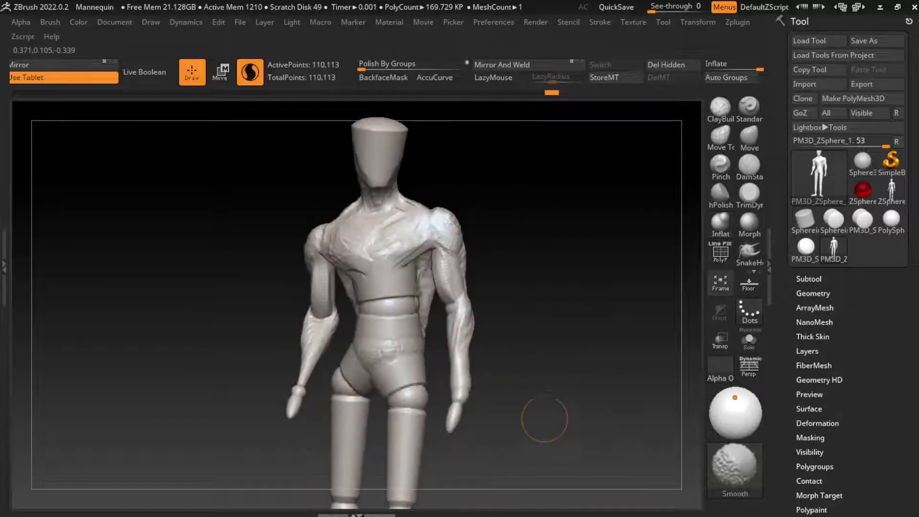
left_click_drag(302, 366, 421, 404)
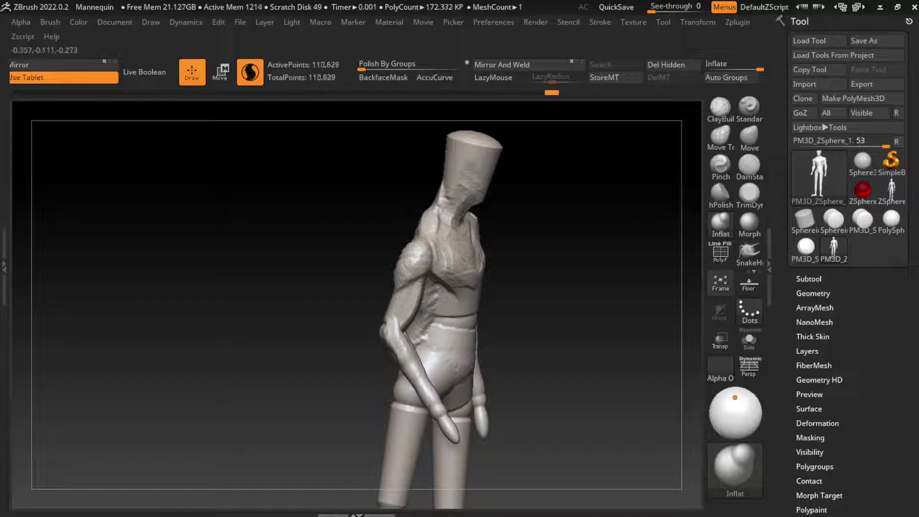
mouse_move(536, 307)
left_mouse_down()
mouse_move(610, 289)
mouse_move(598, 311)
left_mouse_up()
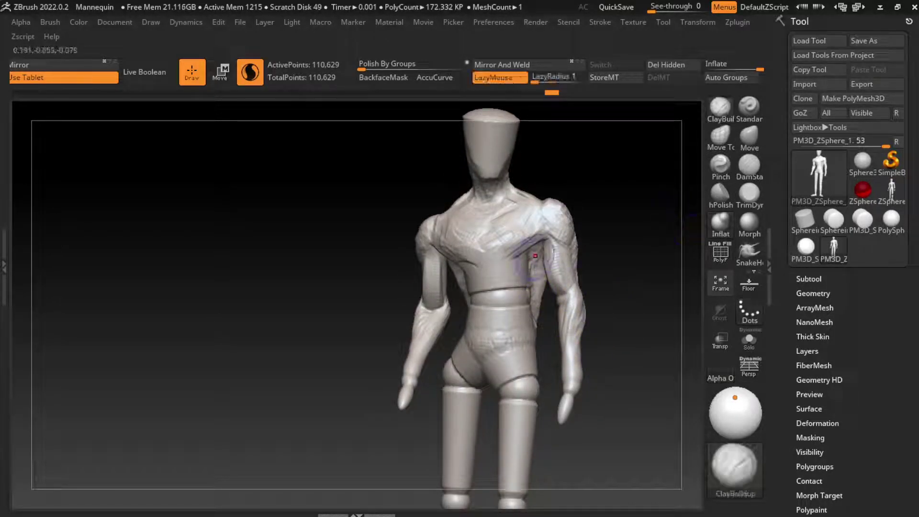
Build ClayBuildup muscle on the right arm, under the armpit, and down the chest and left side
mouse_move(551, 247)
left_mouse_down()
mouse_move(533, 261)
mouse_move(531, 297)
left_mouse_up()
mouse_move(541, 266)
left_mouse_down()
mouse_move(534, 325)
mouse_move(522, 288)
left_mouse_up()
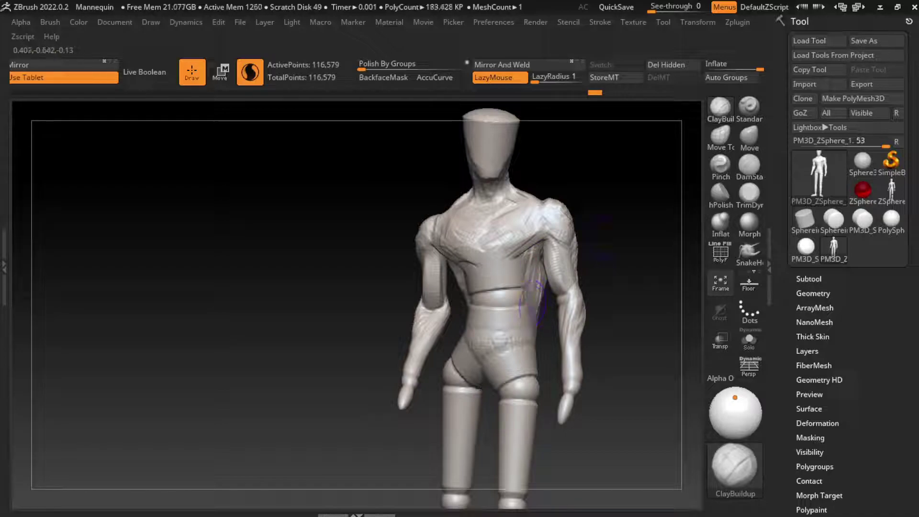
left_click_drag(647, 335, 670, 325)
mouse_move(474, 282)
left_mouse_down()
mouse_move(493, 268)
mouse_move(476, 345)
left_mouse_up()
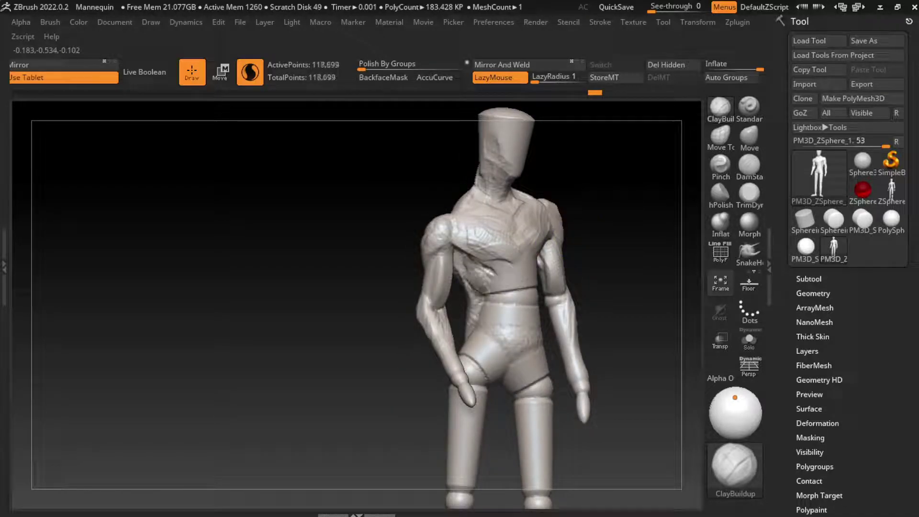
left_click_drag(599, 268, 633, 256)
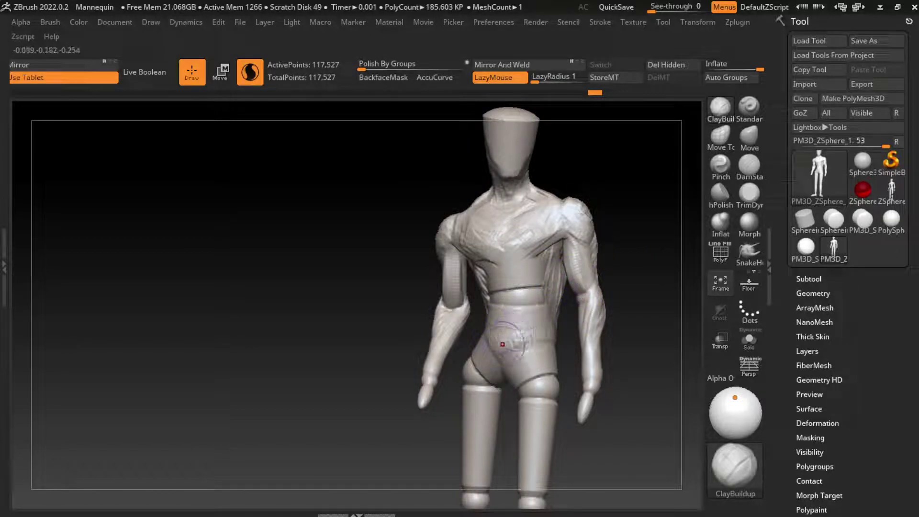
Lay clay muscle masses over the left hip, lower belly and groin
mouse_move(502, 344)
left_mouse_down()
mouse_move(477, 378)
mouse_move(511, 323)
left_mouse_up()
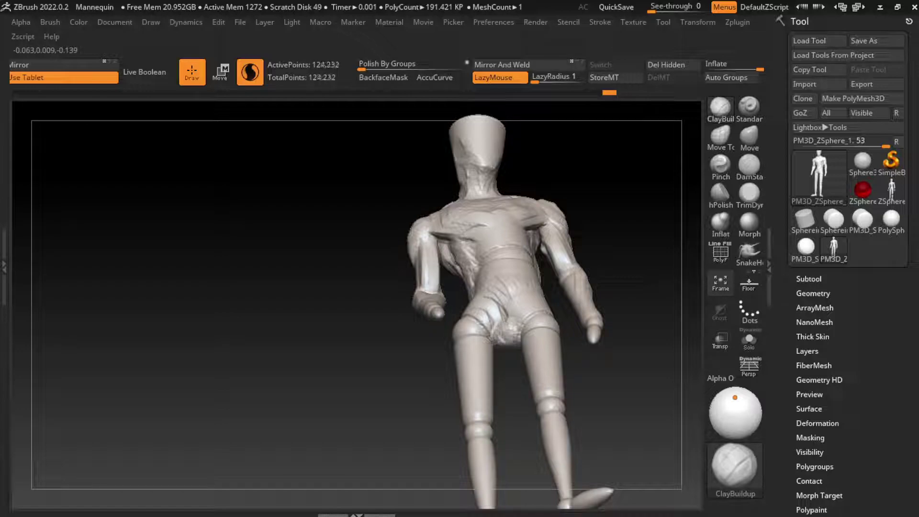
left_click_drag(642, 312, 636, 268)
left_click_drag(513, 287, 536, 330)
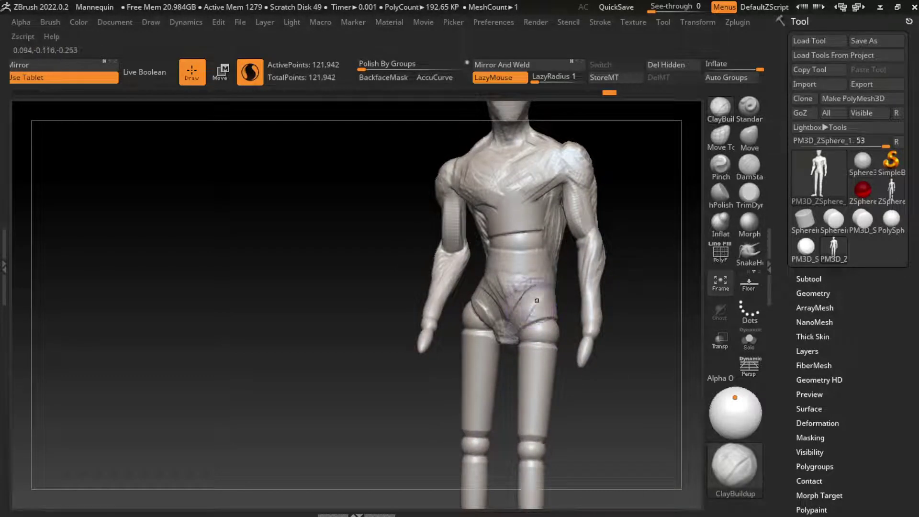
mouse_move(478, 335)
left_mouse_down()
mouse_move(481, 304)
mouse_move(506, 332)
mouse_move(502, 311)
mouse_move(522, 269)
mouse_move(510, 258)
left_mouse_up()
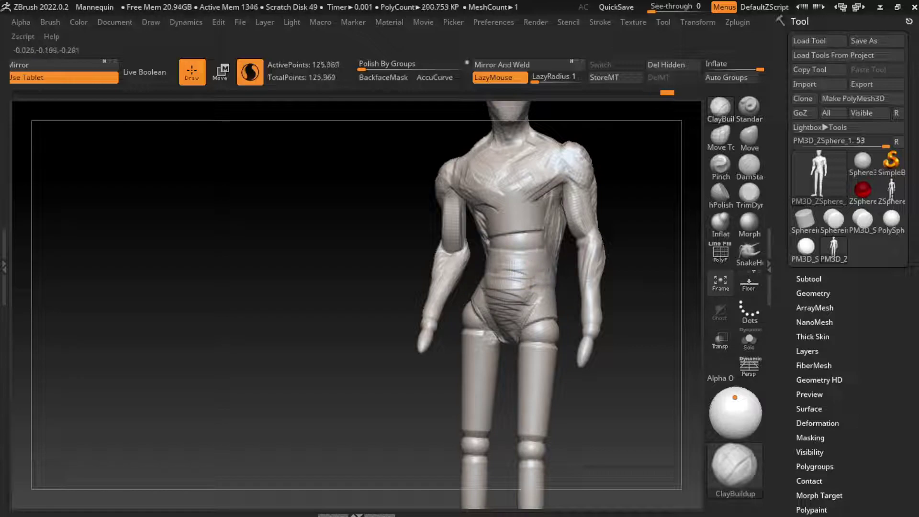
mouse_move(496, 331)
left_mouse_down()
mouse_move(512, 337)
mouse_move(496, 364)
left_mouse_up()
left_click_drag(500, 319, 524, 304)
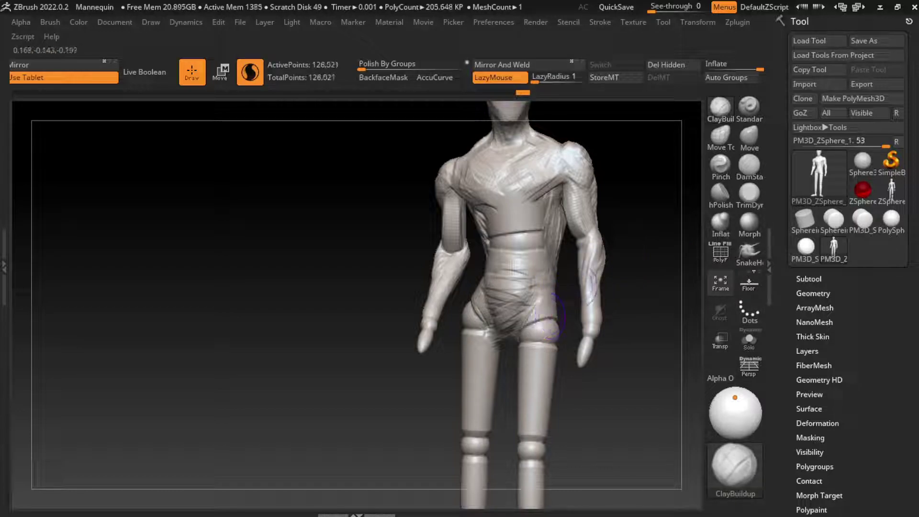
mouse_move(551, 321)
left_mouse_down()
mouse_move(531, 307)
mouse_move(546, 314)
left_mouse_up()
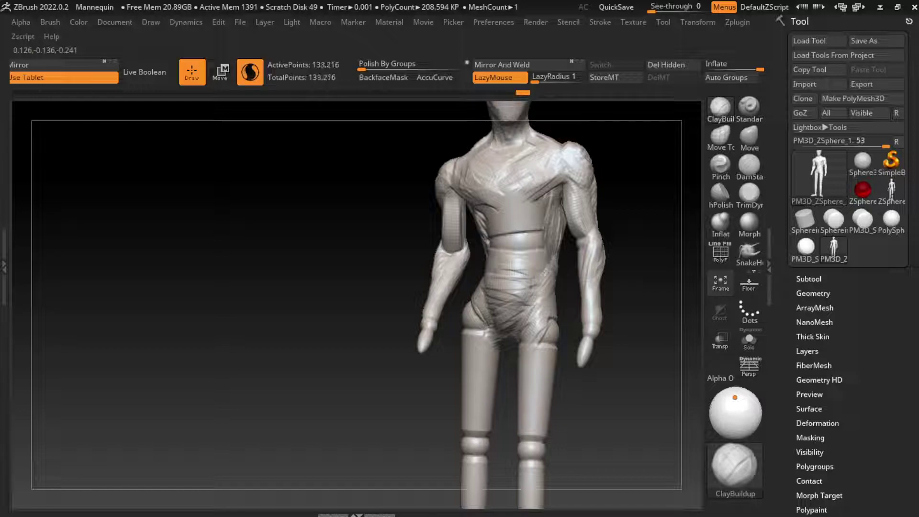
From a rear view, build ClayBuildup muscle over the lower back and buttocks
left_click_drag(594, 290, 607, 303)
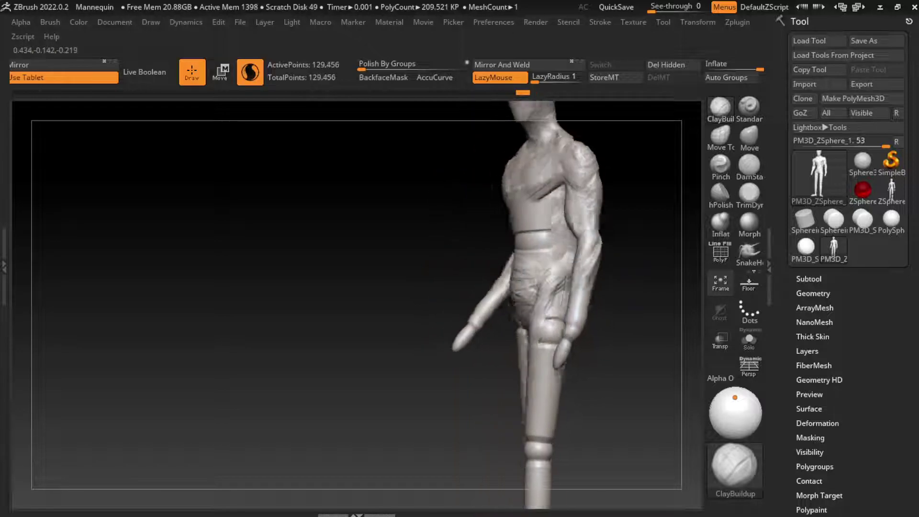
left_click_drag(565, 277, 599, 335)
mouse_move(594, 269)
left_mouse_down()
mouse_move(569, 297)
mouse_move(594, 312)
mouse_move(593, 330)
left_mouse_up()
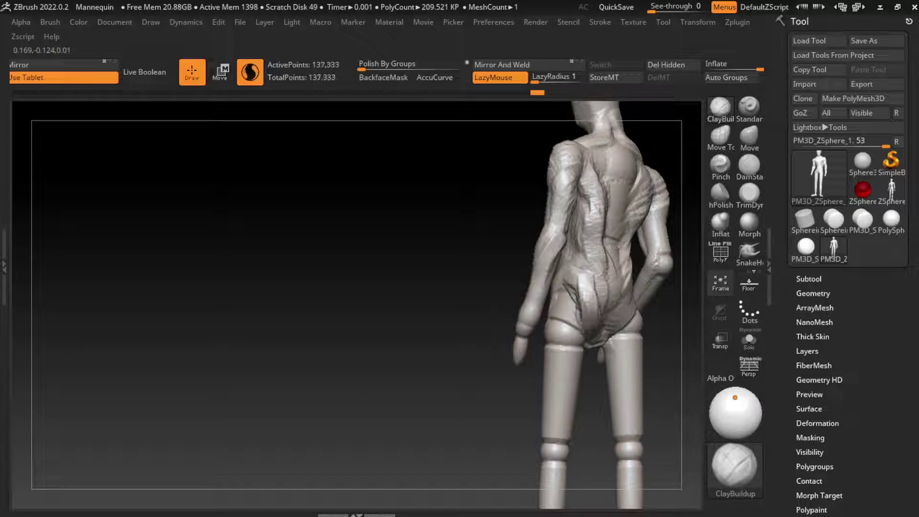
left_click_drag(479, 307, 507, 311)
mouse_move(593, 299)
left_mouse_down()
mouse_move(656, 326)
mouse_move(656, 306)
mouse_move(651, 325)
left_mouse_up()
mouse_move(582, 330)
left_mouse_down()
mouse_move(656, 321)
mouse_move(637, 336)
mouse_move(599, 311)
left_mouse_up()
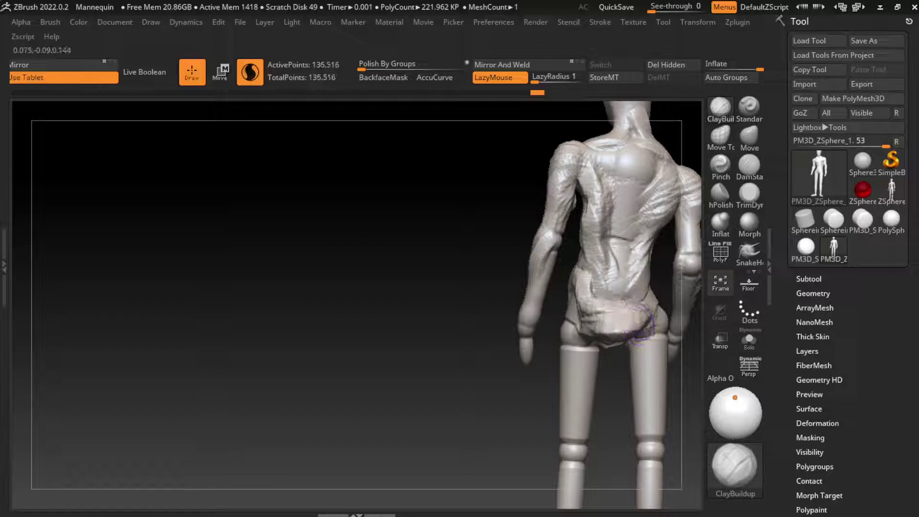
mouse_move(647, 292)
left_mouse_down()
mouse_move(585, 302)
mouse_move(584, 292)
left_mouse_up()
mouse_move(646, 268)
left_mouse_down()
mouse_move(645, 285)
mouse_move(599, 313)
left_mouse_up()
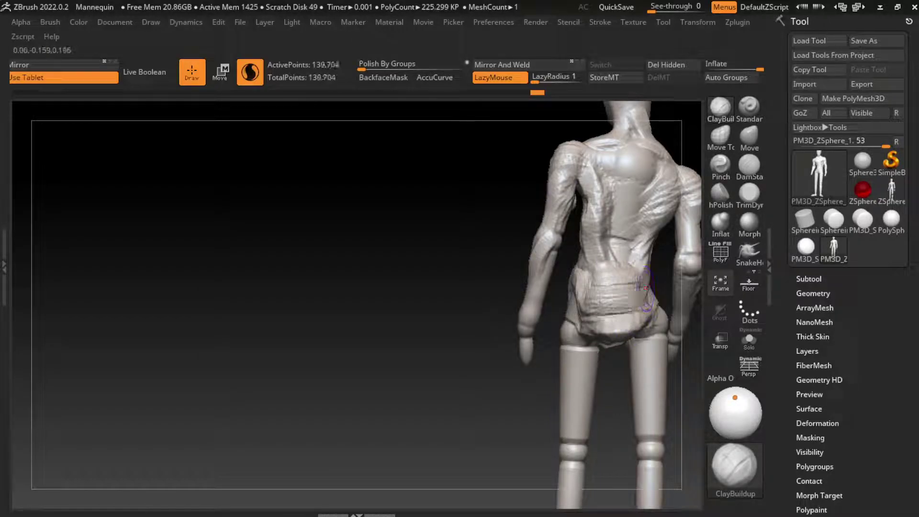
mouse_move(648, 299)
left_mouse_down()
mouse_move(598, 321)
mouse_move(594, 345)
mouse_move(647, 335)
mouse_move(646, 302)
mouse_move(644, 331)
mouse_move(581, 340)
left_mouse_up()
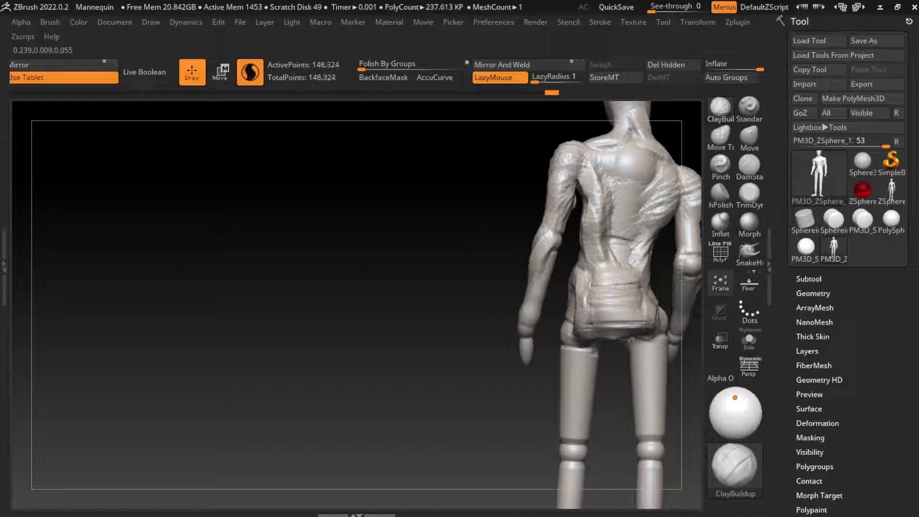
Shift-smooth the buttocks and hip from a side view, then return to the front
mouse_move(502, 383)
left_mouse_down("shift")
mouse_move(671, 381)
mouse_move(507, 318)
mouse_move(524, 297)
mouse_move(522, 321)
mouse_move(481, 330)
mouse_move(526, 311)
left_mouse_up("shift")
left_click_drag(464, 287, 517, 316)
mouse_move(479, 269)
left_mouse_down()
mouse_move(522, 307)
mouse_move(518, 268)
left_mouse_up()
left_click_drag(637, 335, 373, 335)
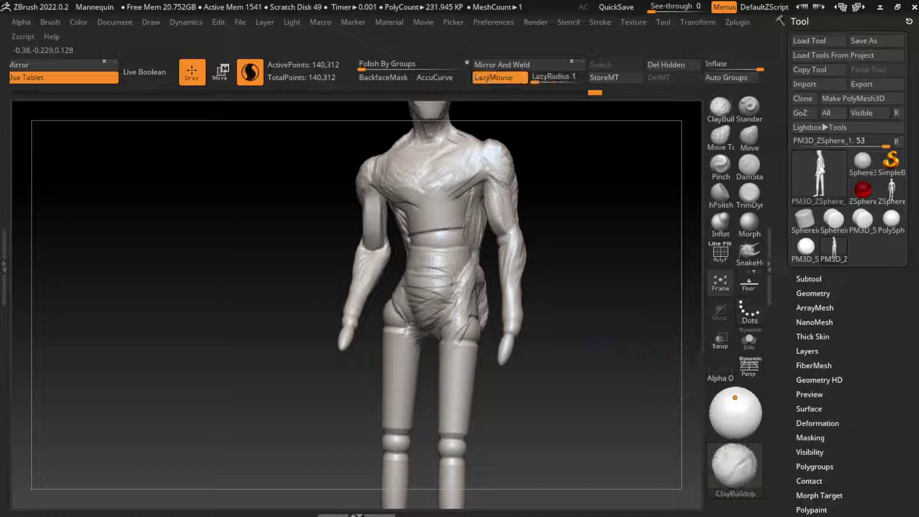
left_click_drag(622, 383, 613, 321, "alt")
Undo the last hip stroke and add clay streaks down the right thigh
mouse_move(503, 253)
left_mouse_down()
mouse_move(461, 255)
mouse_move(545, 225)
left_mouse_up()
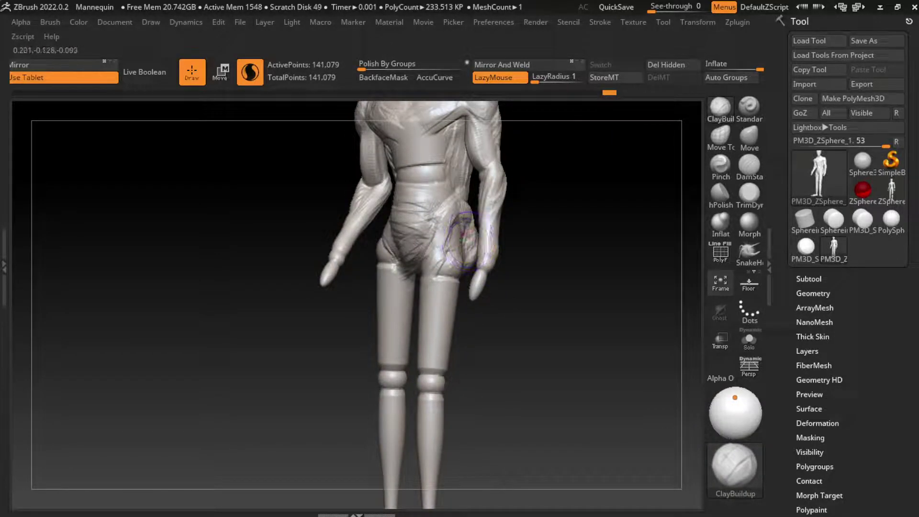
key("ctrl+z")
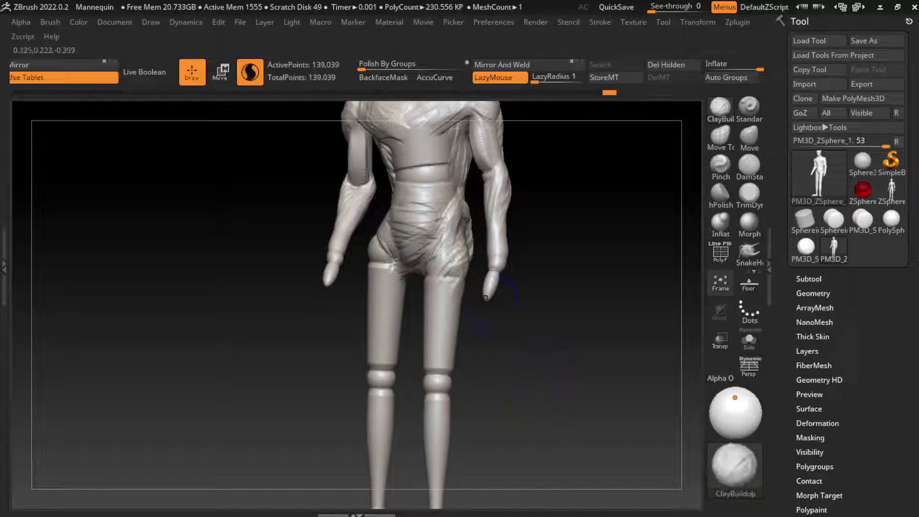
left_click_drag(460, 253, 453, 374)
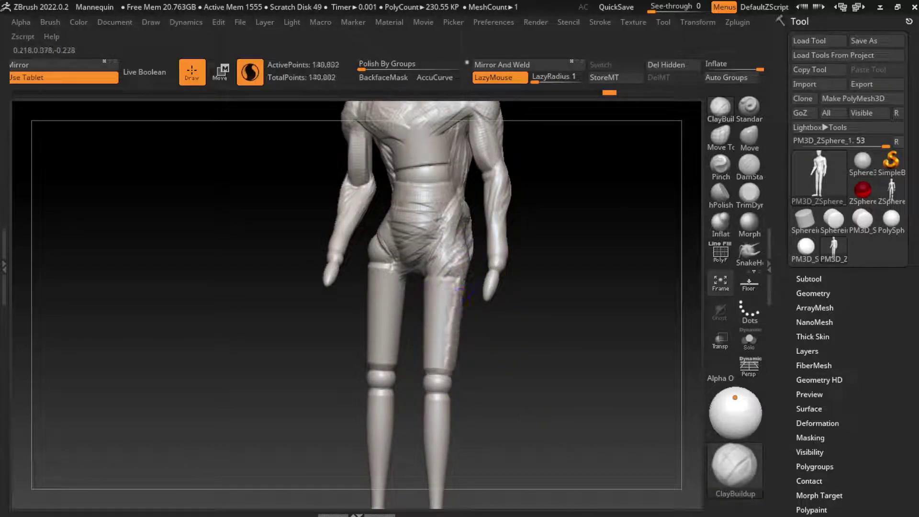
mouse_move(428, 380)
left_mouse_down()
mouse_move(446, 289)
mouse_move(426, 383)
mouse_move(436, 445)
mouse_move(439, 412)
left_mouse_up()
left_click_drag(429, 292, 424, 340)
Add more muscle streaks along the right thigh toward the knee
left_click_drag(574, 288, 551, 292)
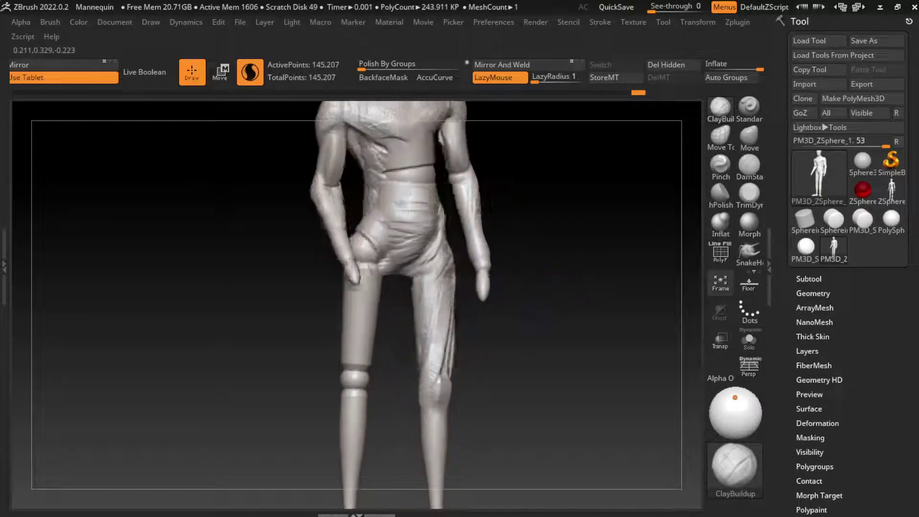
mouse_move(410, 268)
left_mouse_down()
mouse_move(411, 359)
mouse_move(400, 300)
mouse_move(429, 350)
mouse_move(421, 323)
mouse_move(426, 417)
left_mouse_up()
left_click_drag(575, 287, 556, 288)
left_click_drag(436, 343, 439, 398)
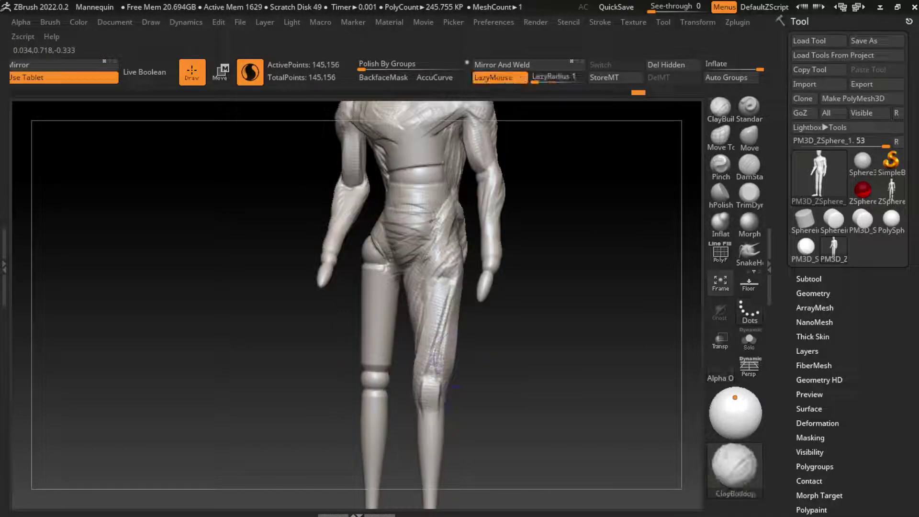
left_click_drag(429, 277, 430, 305)
left_click_drag(410, 277, 411, 300)
left_click_drag(417, 258, 417, 378)
Build clay strands on the upper left thigh, right buttock and inner left thigh
left_click_drag(369, 317, 365, 249)
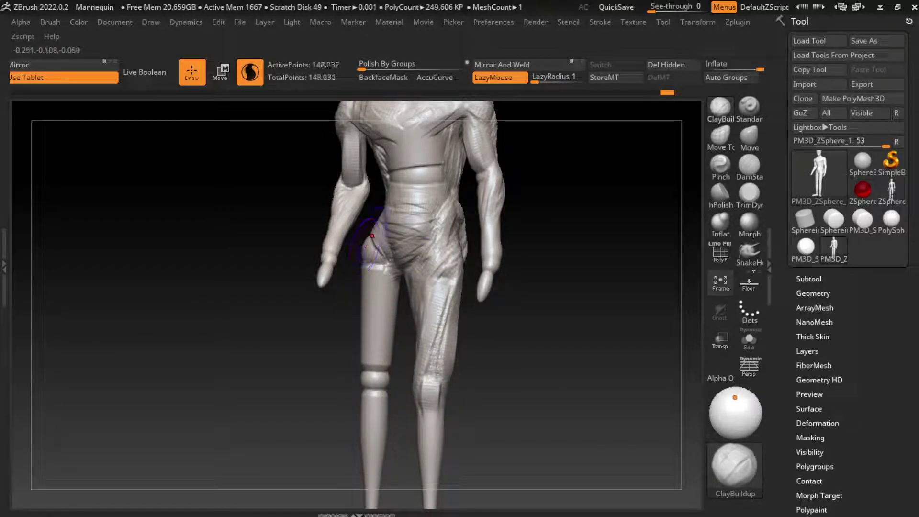
mouse_move(368, 293)
left_mouse_down()
mouse_move(363, 248)
mouse_move(374, 265)
left_mouse_up()
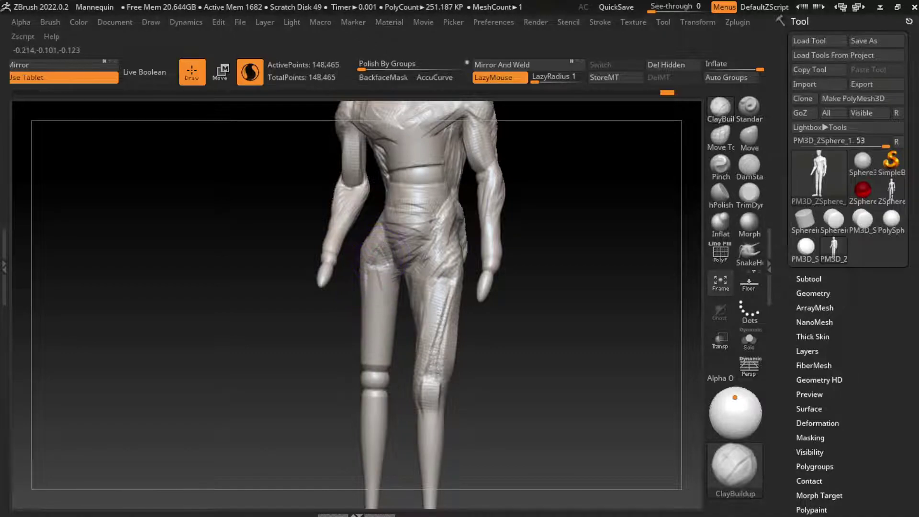
mouse_move(394, 345)
left_mouse_down()
mouse_move(388, 278)
mouse_move(389, 300)
mouse_move(381, 300)
left_mouse_up()
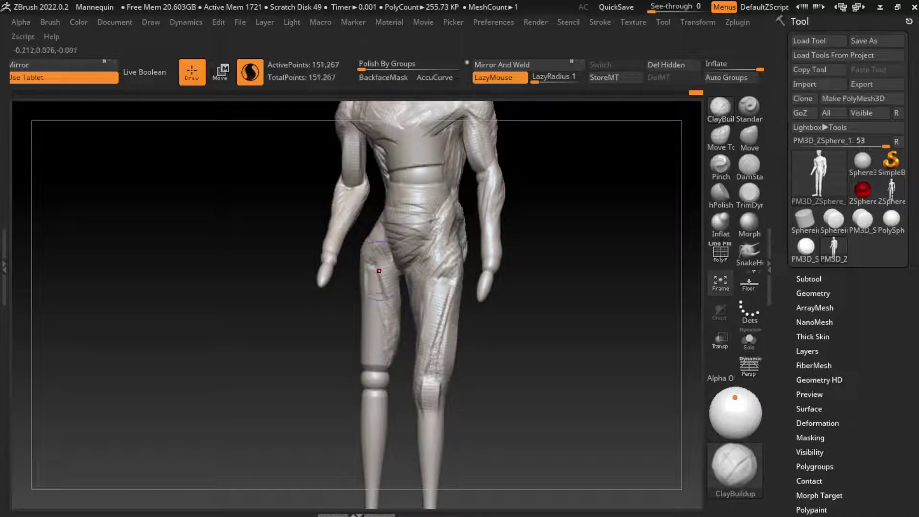
mouse_move(550, 287)
left_mouse_down()
mouse_move(407, 268)
mouse_move(397, 244)
left_mouse_up()
mouse_move(402, 299)
left_mouse_down()
mouse_move(397, 254)
mouse_move(376, 286)
left_mouse_up()
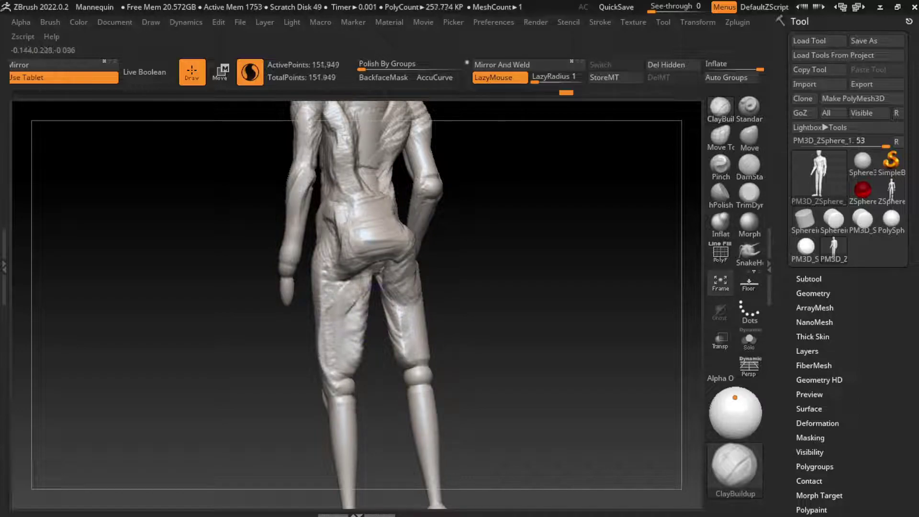
mouse_move(354, 319)
left_mouse_down()
mouse_move(345, 272)
mouse_move(364, 251)
mouse_move(349, 278)
left_mouse_up()
left_click_drag(347, 360, 354, 321)
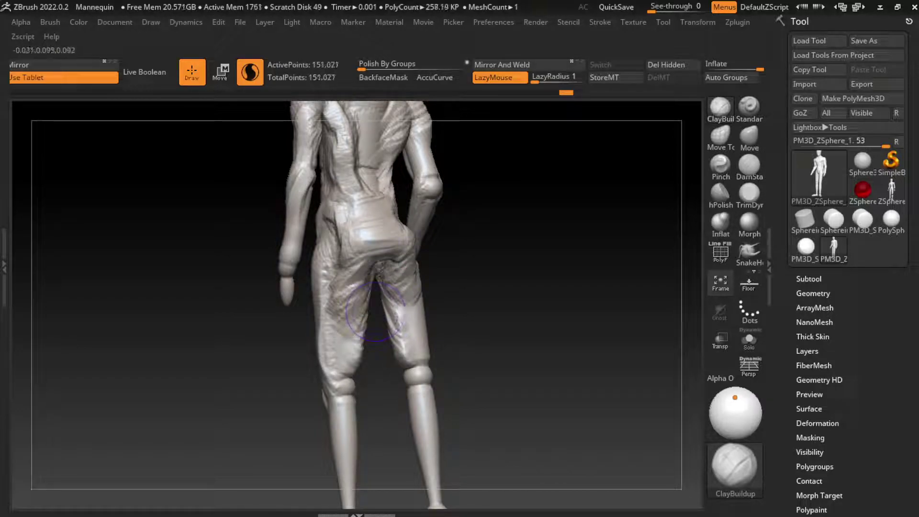
From a front three-quarter view, add clay strokes down the inner left thigh
left_click_drag(417, 331, 565, 325)
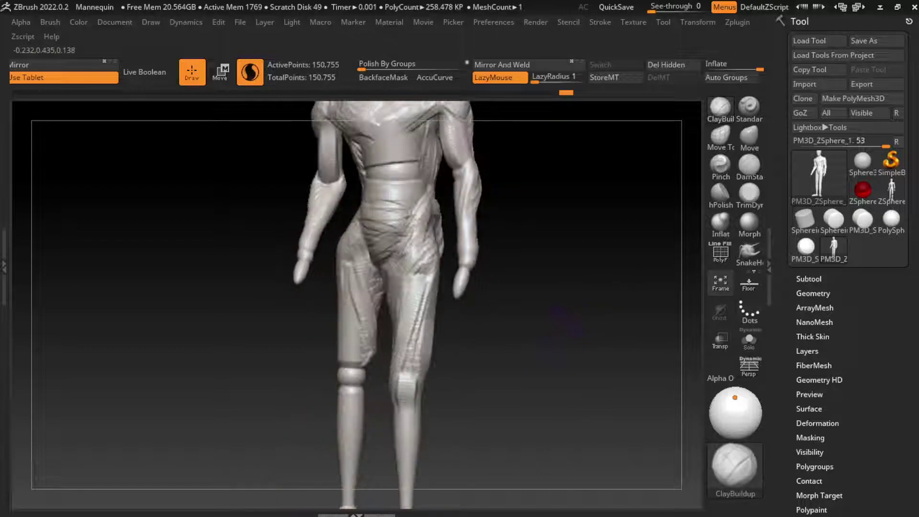
mouse_move(348, 270)
left_mouse_down()
mouse_move(357, 364)
mouse_move(357, 338)
mouse_move(359, 352)
left_mouse_up()
mouse_move(455, 383)
left_mouse_down()
mouse_move(421, 364)
mouse_move(431, 335)
left_mouse_up()
left_click_drag(326, 263, 330, 335)
left_click_drag(527, 335, 503, 288)
left_click_drag(335, 287, 337, 349)
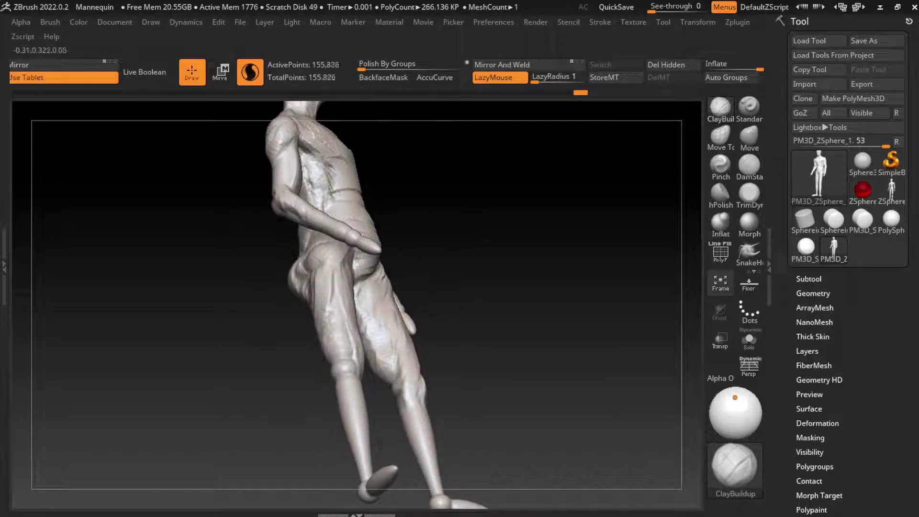
mouse_move(338, 319)
left_mouse_down()
mouse_move(340, 373)
mouse_move(318, 287)
left_mouse_up()
Smooth the inner-thigh strokes, then build more clay on the left thigh
left_click_drag(550, 311, 518, 348, "shift")
key("l")
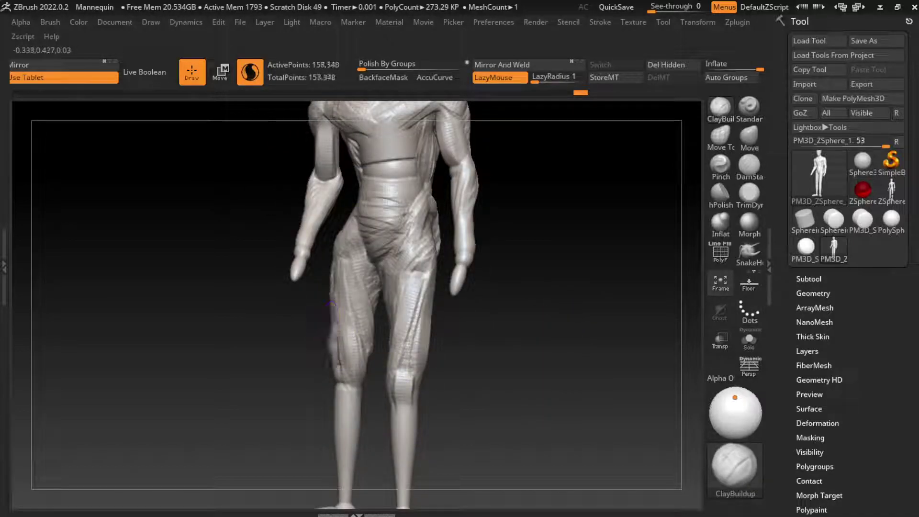
left_click_drag(330, 304, 306, 307)
left_click_drag(326, 369, 312, 253)
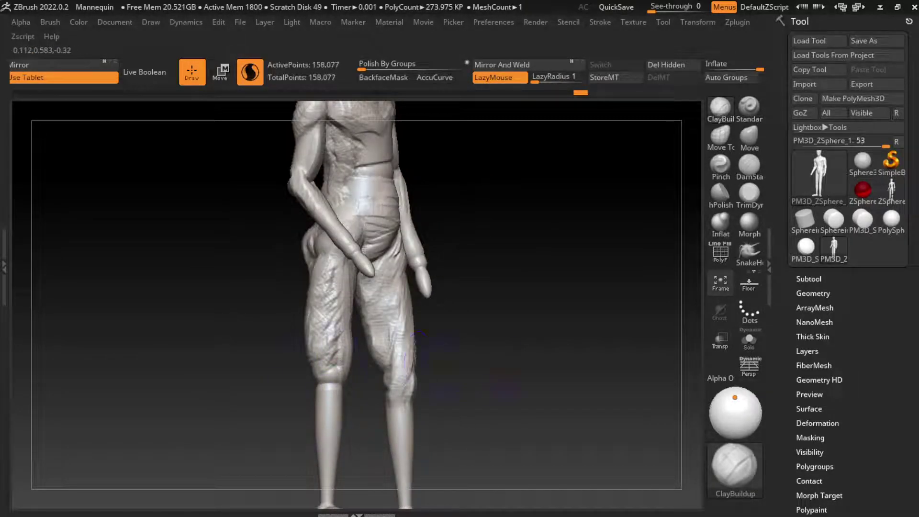
Zoom out to the full legs and select the Move brush, briefly trying Move Topological
mouse_move(508, 342)
left_mouse_down()
mouse_move(515, 325)
mouse_move(474, 381)
left_mouse_up()
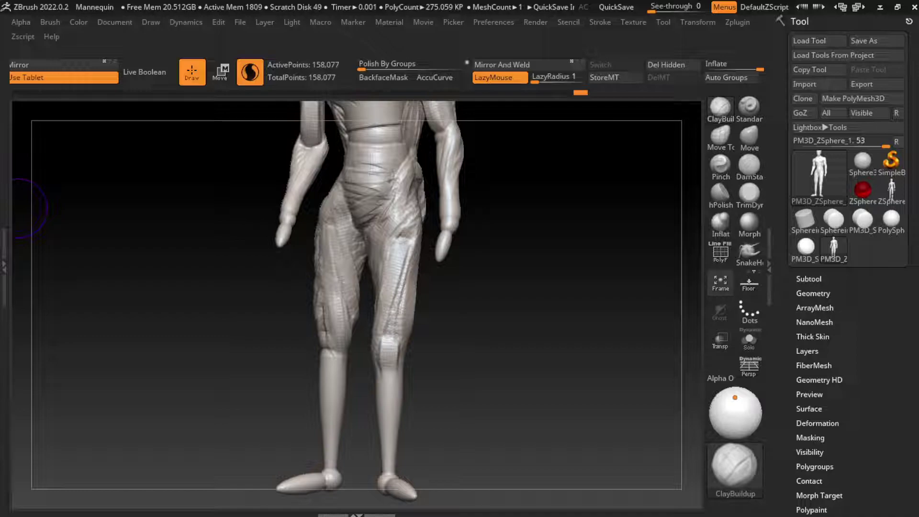
mouse_move(29, 207)
left_mouse_down("alt")
mouse_move(333, 351)
mouse_move(599, 349)
mouse_move(534, 358)
left_mouse_up("alt")
key("s")
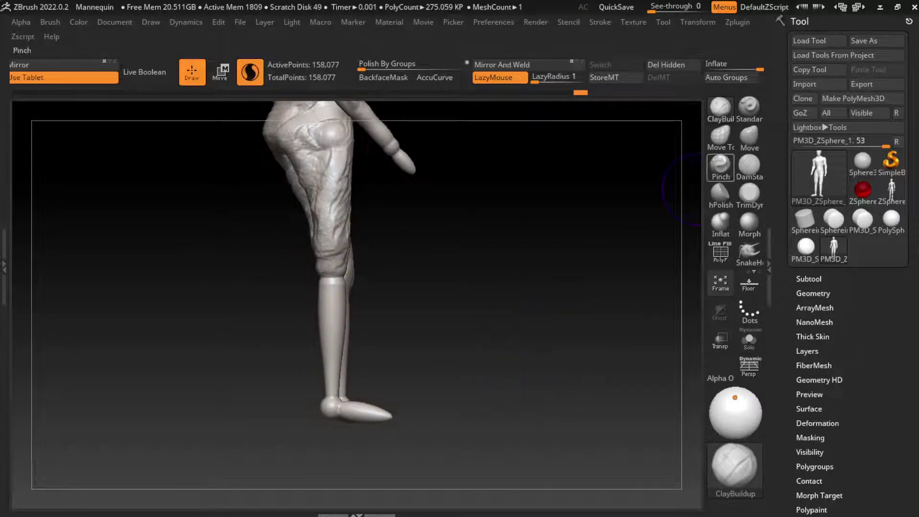
key("b")
key("m")
key("v")
key("s")
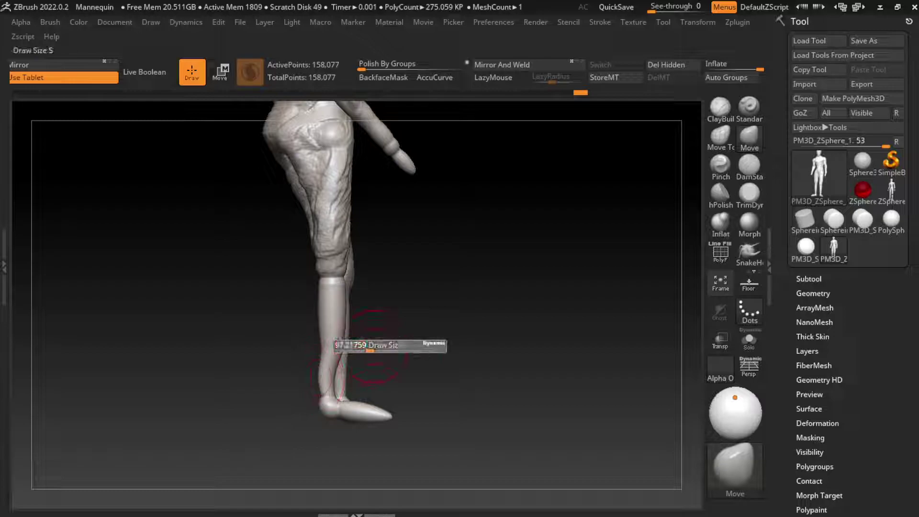
key("b")
key("m")
key("v")
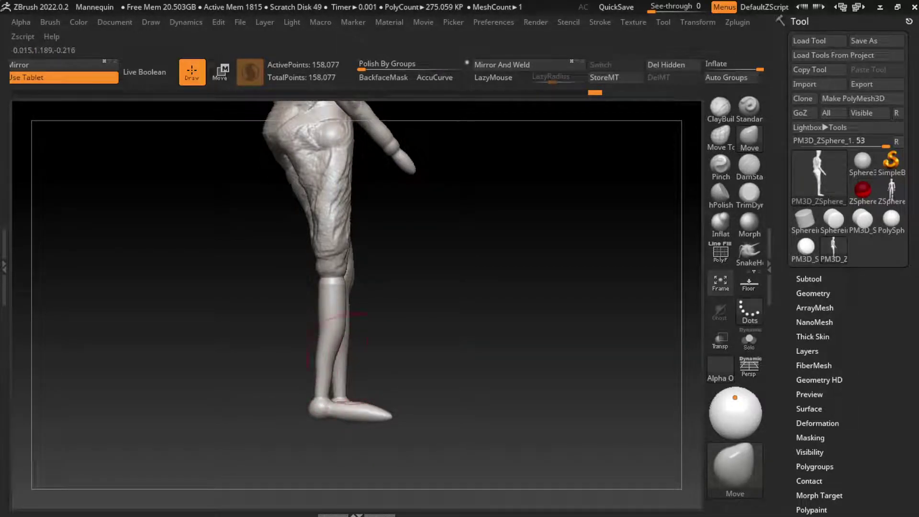
Shift the left ankle joint right and reshape the lower shin with an enlarged brush
mouse_move(374, 345)
left_mouse_down("shift")
mouse_move(474, 338)
mouse_move(450, 348)
left_mouse_up("shift")
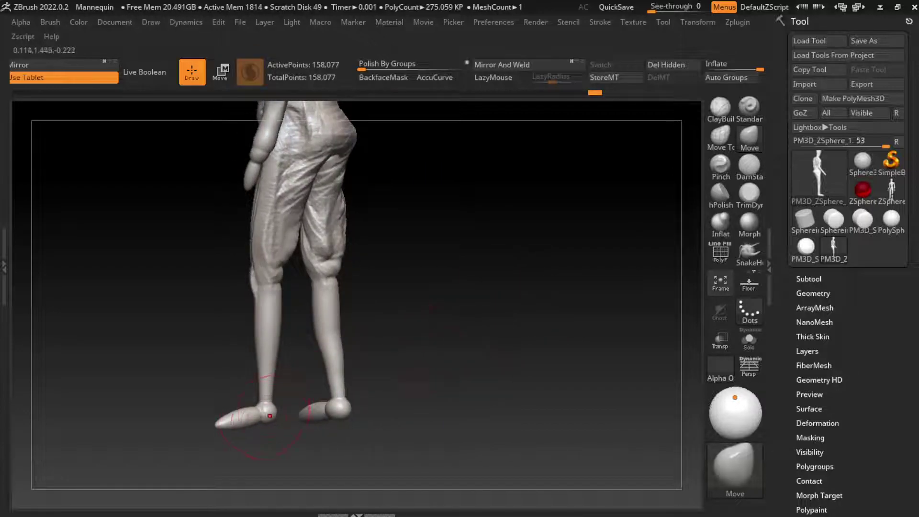
right_click_drag(270, 416, 275, 411)
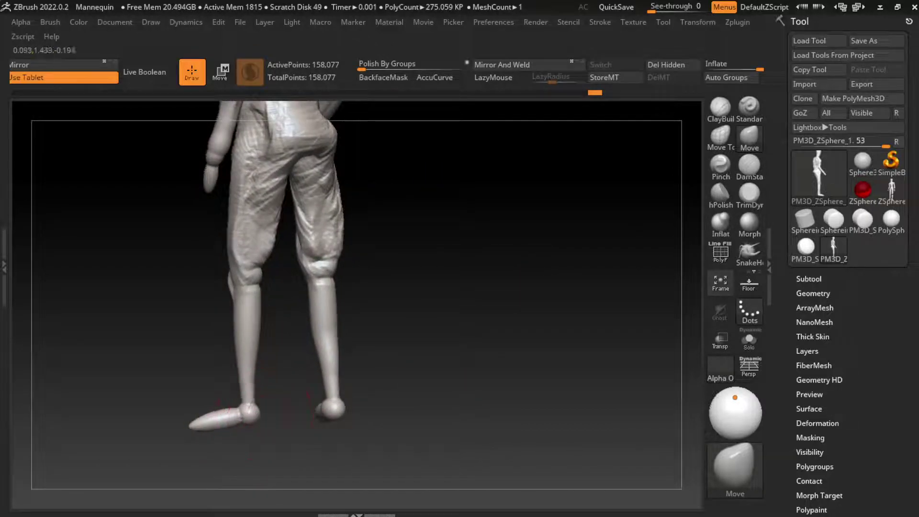
left_click_drag(250, 412, 255, 411)
key("s")
left_click_drag(229, 380, 261, 378)
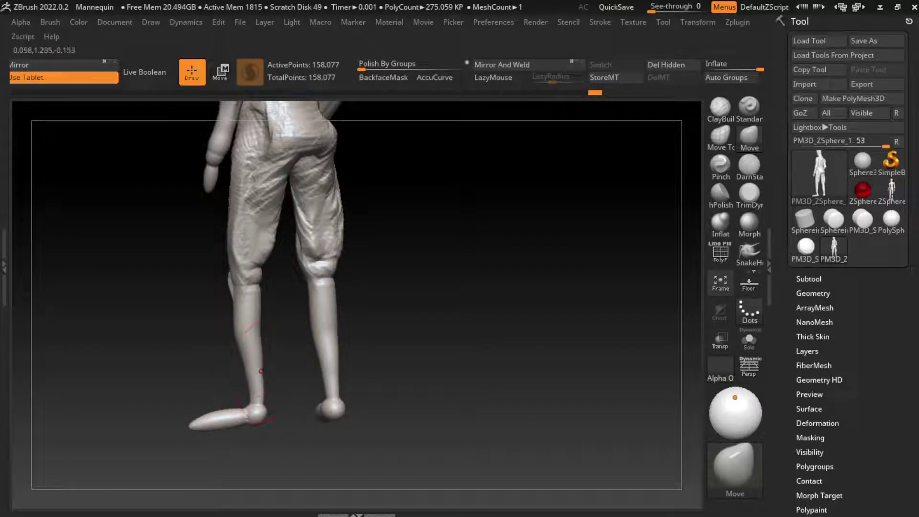
right_click_drag(268, 373, 531, 350)
Reselect the ClayBuildup brush and turn the legs into view
key("s")
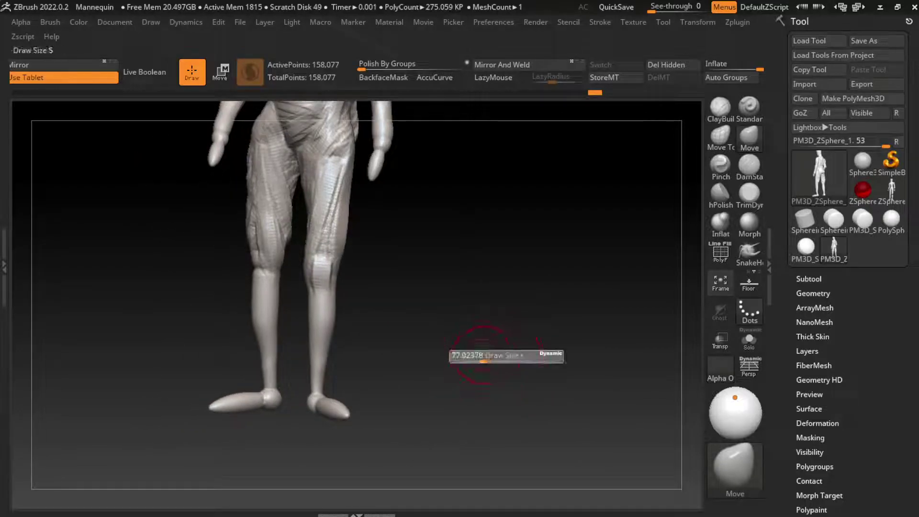
key("b")
key("c")
key("b")
right_click_drag(498, 261, 531, 258, "alt")
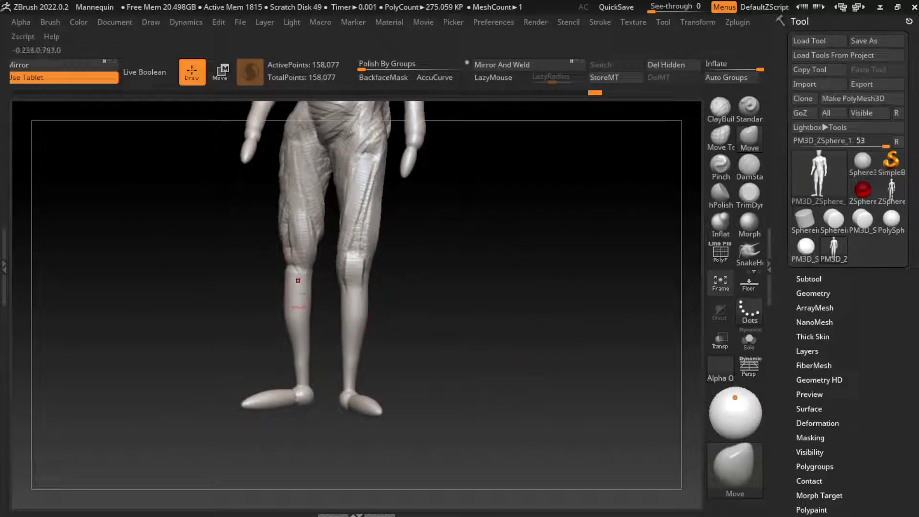
right_click_drag(295, 300, 335, 295)
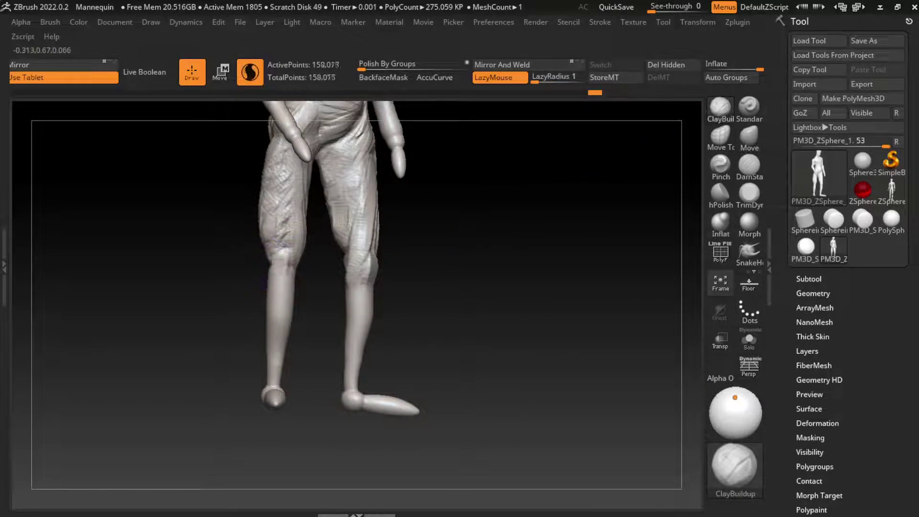
Turn on LazyMouse and build clay muscle over the right knee
right_click_drag(281, 280, 311, 278)
left_click(491, 78)
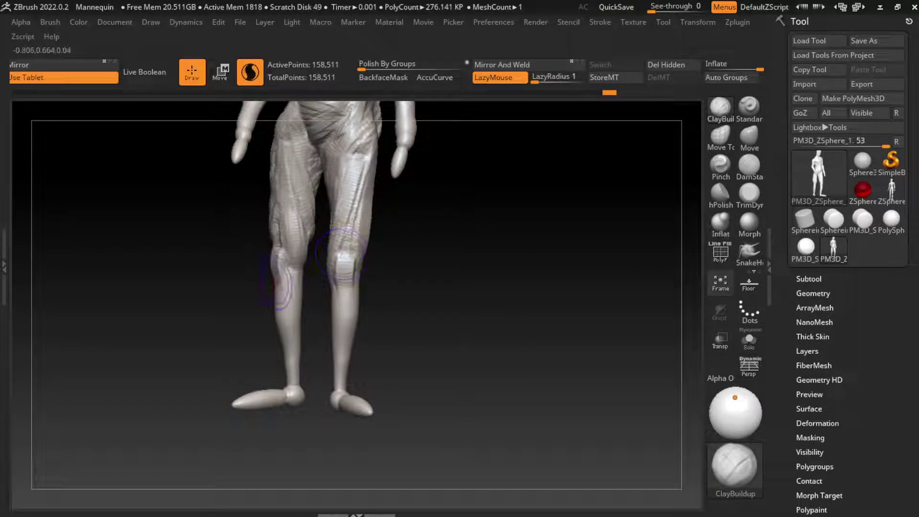
left_click_drag(279, 294, 282, 328)
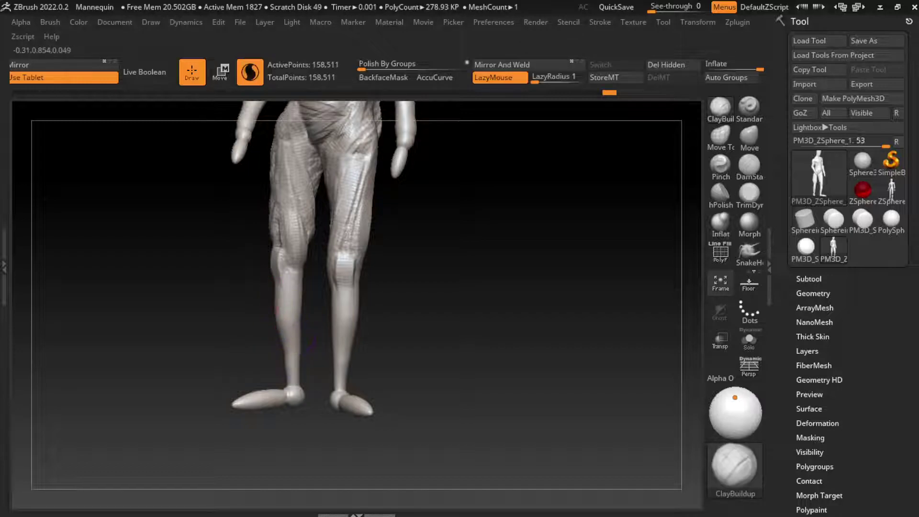
mouse_move(307, 287)
right_mouse_down("alt")
mouse_move(318, 358)
mouse_move(338, 305)
mouse_move(304, 254)
mouse_move(314, 235)
mouse_move(486, 302)
right_mouse_up("alt")
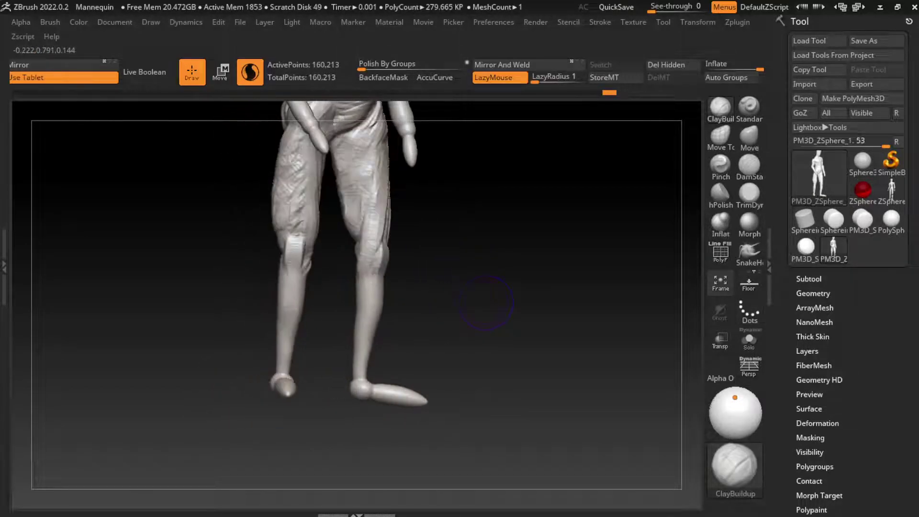
From an angled side view, build short clay strokes on the right shin
right_click_drag(356, 288, 341, 254)
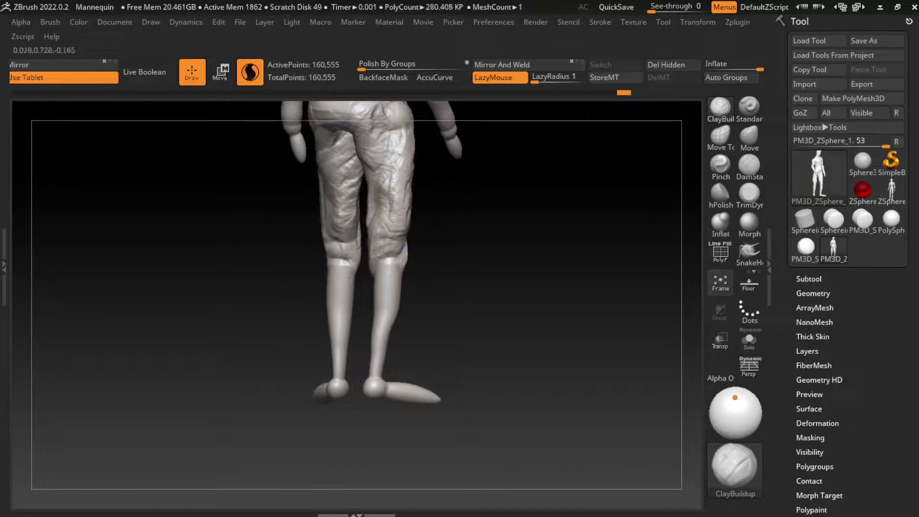
mouse_move(356, 287)
right_mouse_down()
mouse_move(378, 269)
mouse_move(412, 316)
right_mouse_up()
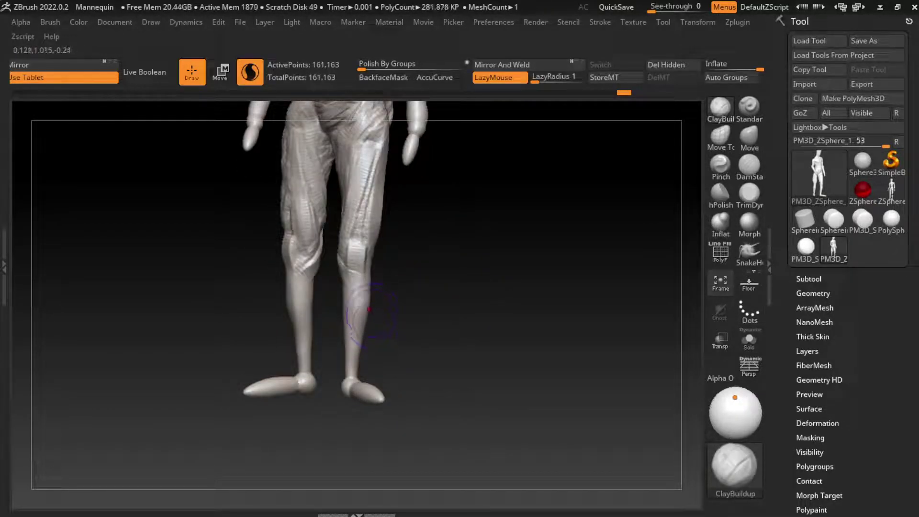
right_click_drag(362, 302, 357, 275)
left_click_drag(357, 283, 355, 335)
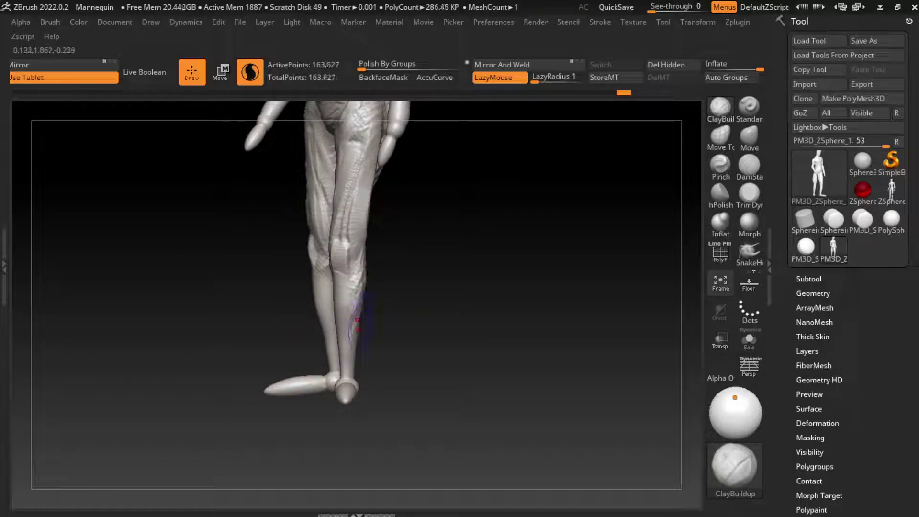
right_click_drag(355, 335, 353, 314)
mouse_move(353, 314)
left_mouse_down()
mouse_move(356, 268)
mouse_move(349, 340)
left_mouse_up()
left_click_drag(357, 283, 343, 312)
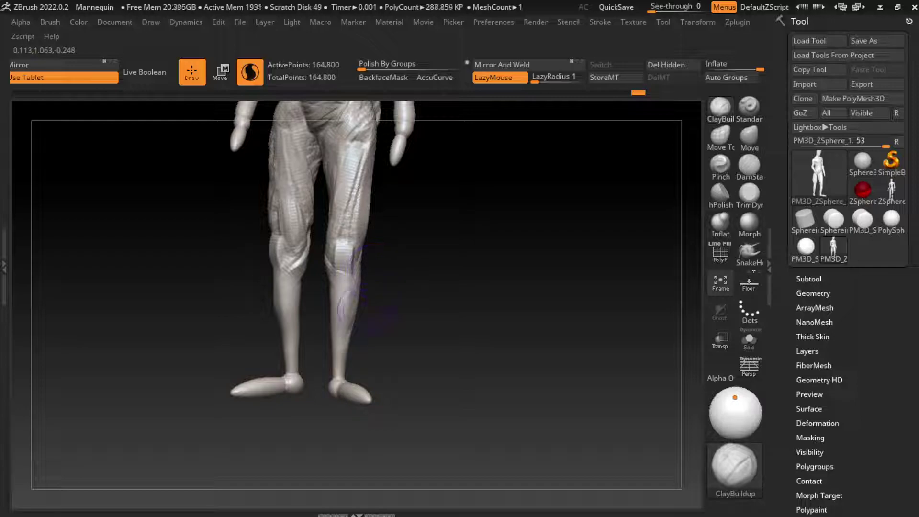
With DamStandard, carve two grooves down the right shin and one below the left knee
left_click(749, 165)
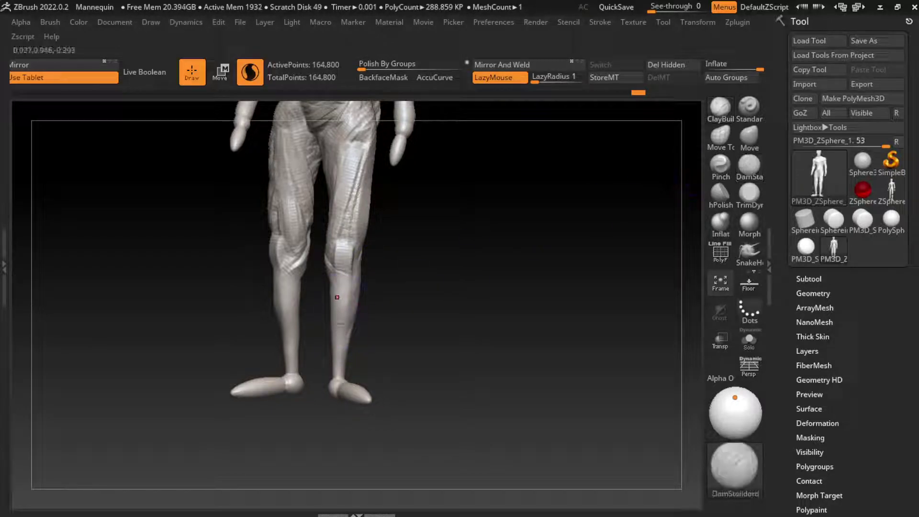
left_click_drag(336, 295, 339, 349)
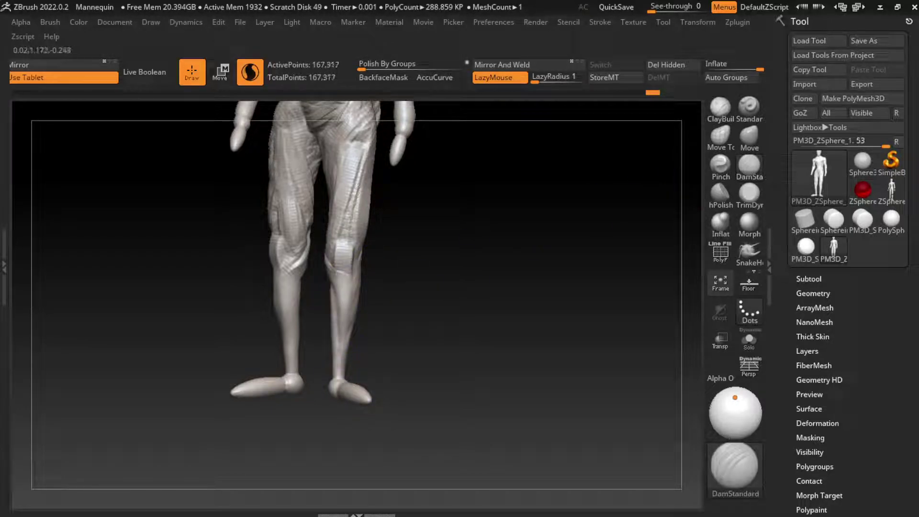
left_click_drag(338, 280, 340, 347)
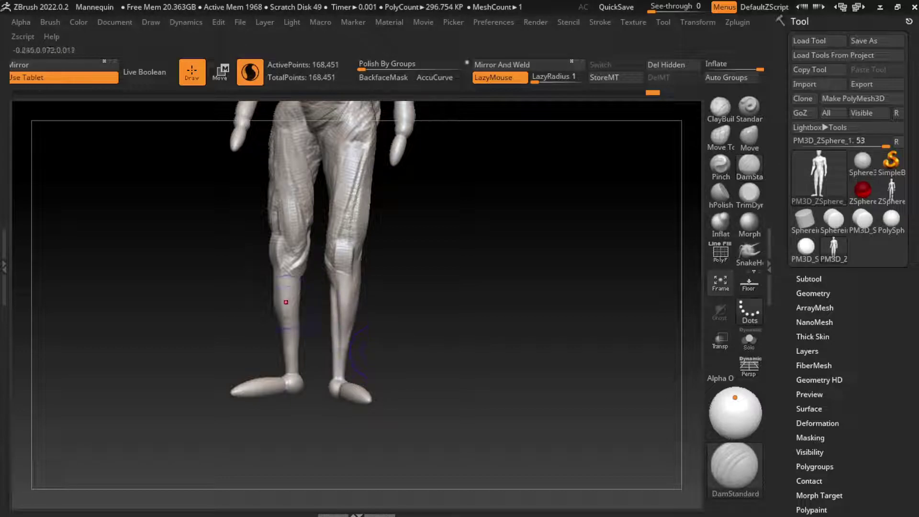
mouse_move(297, 293)
left_mouse_down()
mouse_move(296, 283)
mouse_move(291, 319)
left_mouse_up()
left_click_drag(478, 297, 322, 295)
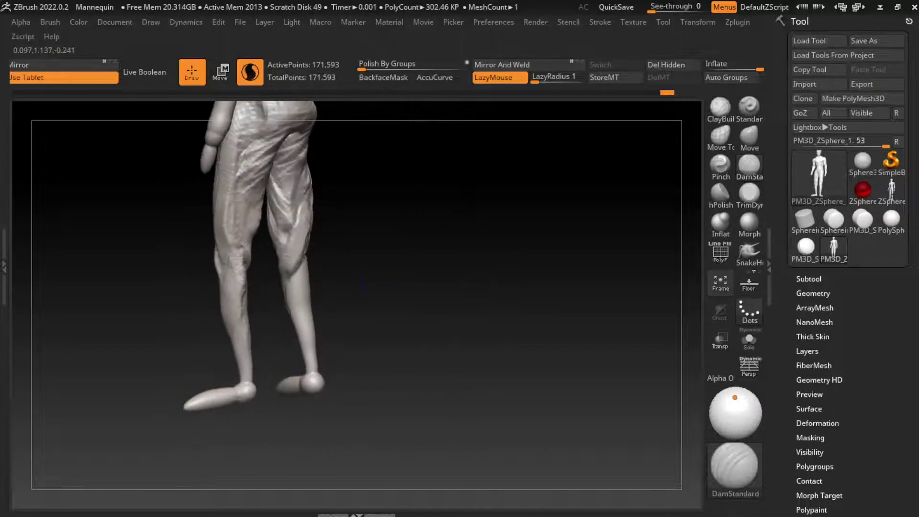
Switch back to ClayBuildup and add a small clay stroke on the shin
left_click(720, 106)
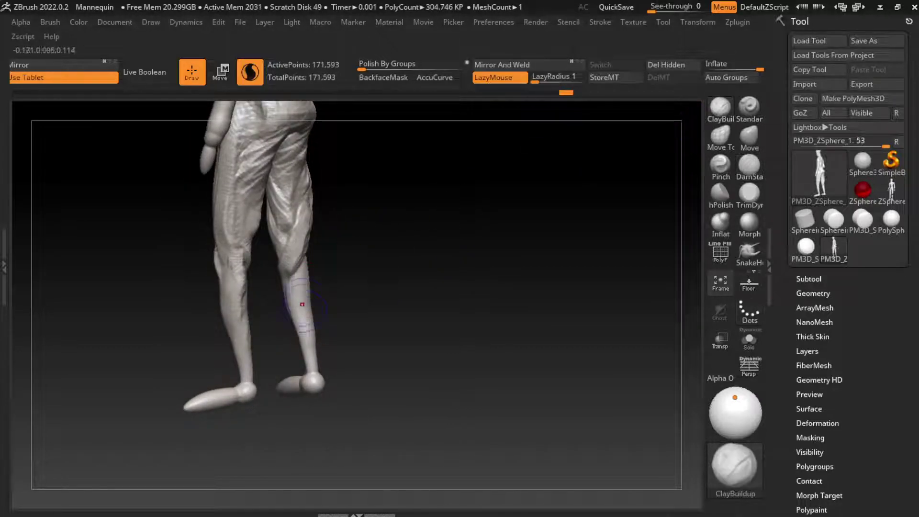
right_click_drag(300, 314, 308, 308)
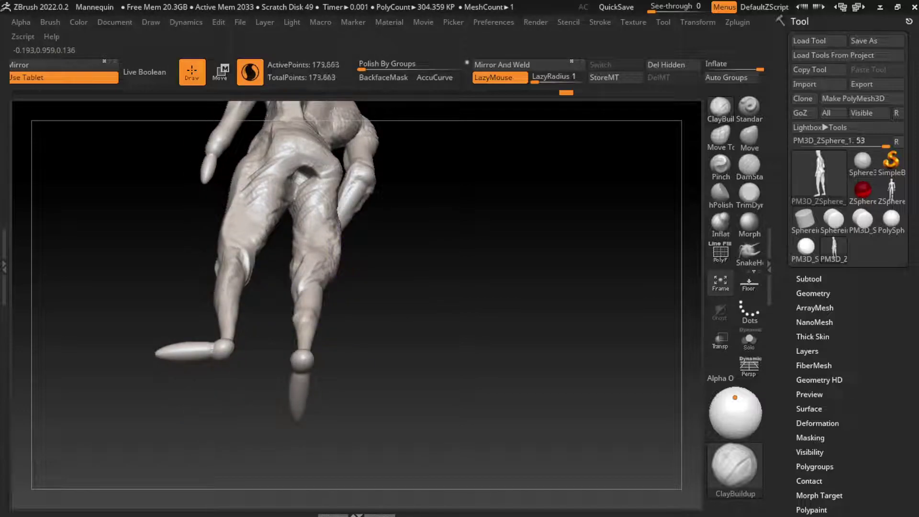
left_click_drag(307, 287, 318, 289)
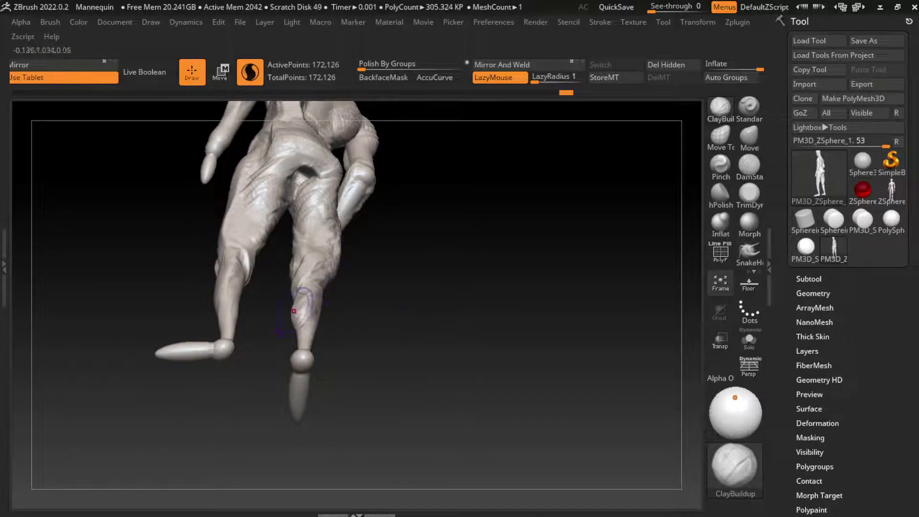
mouse_move(325, 304)
right_mouse_down()
mouse_move(317, 323)
mouse_move(354, 316)
mouse_move(325, 309)
mouse_move(348, 265)
right_mouse_up()
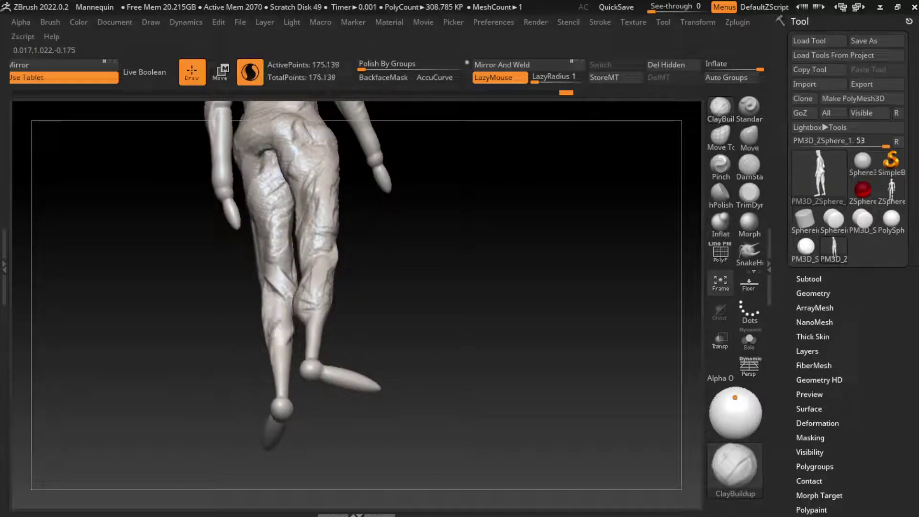
From rear views, build clay along the right ankle, then the left ankle and lower calf
right_click_drag(280, 307, 378, 353)
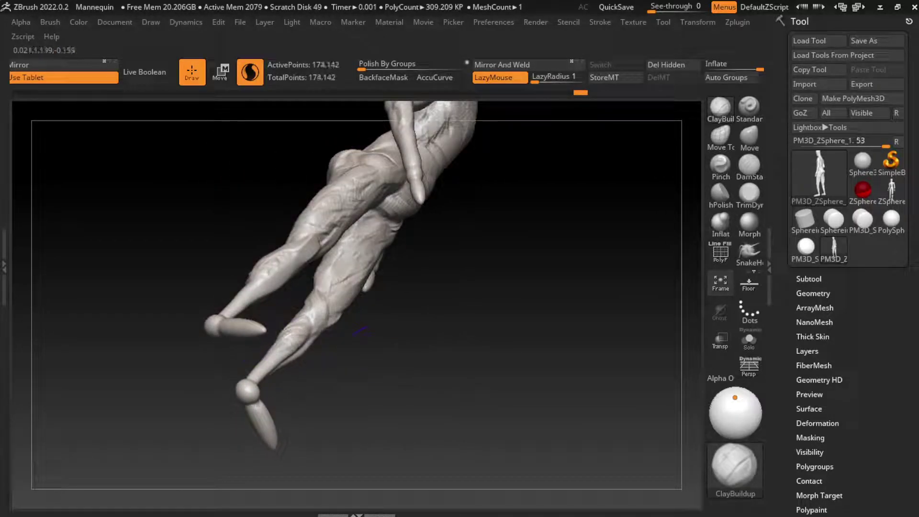
mouse_move(306, 316)
right_mouse_down()
mouse_move(335, 287)
mouse_move(287, 330)
mouse_move(257, 340)
right_mouse_up()
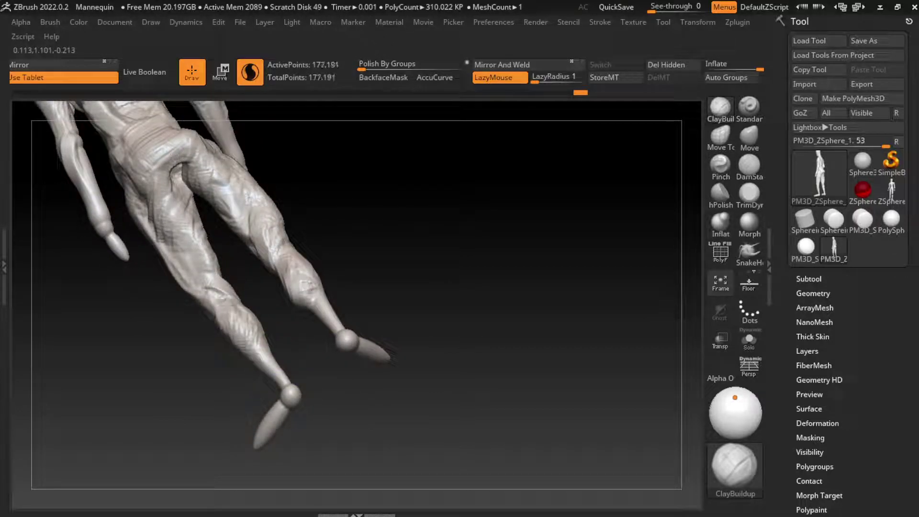
mouse_move(229, 311)
right_mouse_down()
mouse_move(308, 378)
mouse_move(455, 359)
right_mouse_up()
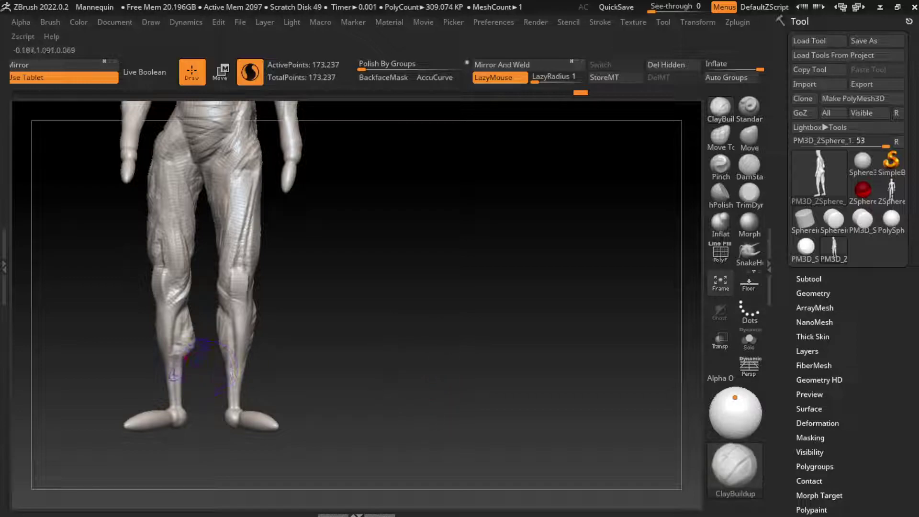
right_click_drag(204, 361, 328, 356)
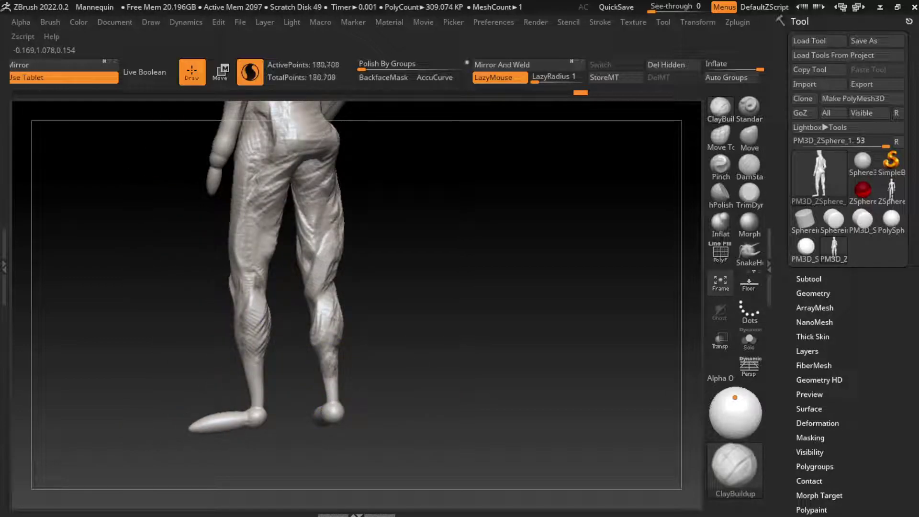
left_click_drag(330, 366, 326, 409)
right_click_drag(290, 376, 269, 373)
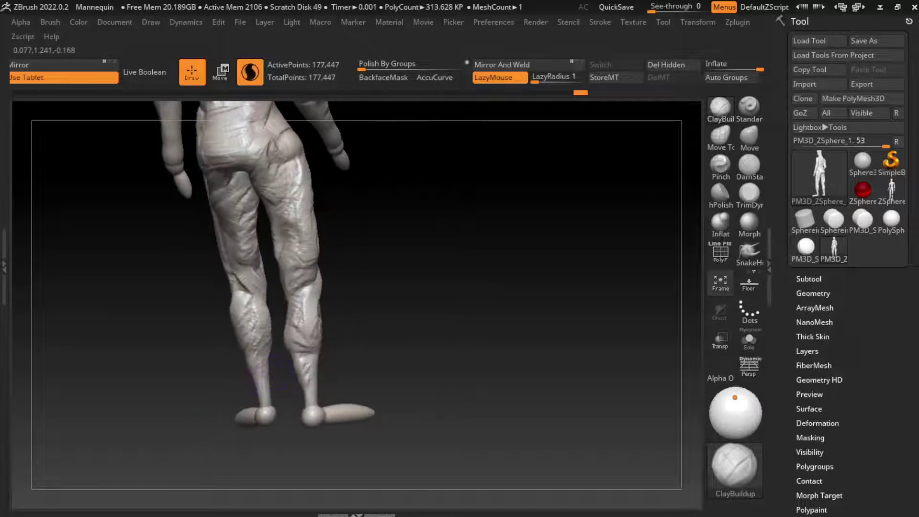
left_click_drag(259, 355, 265, 415)
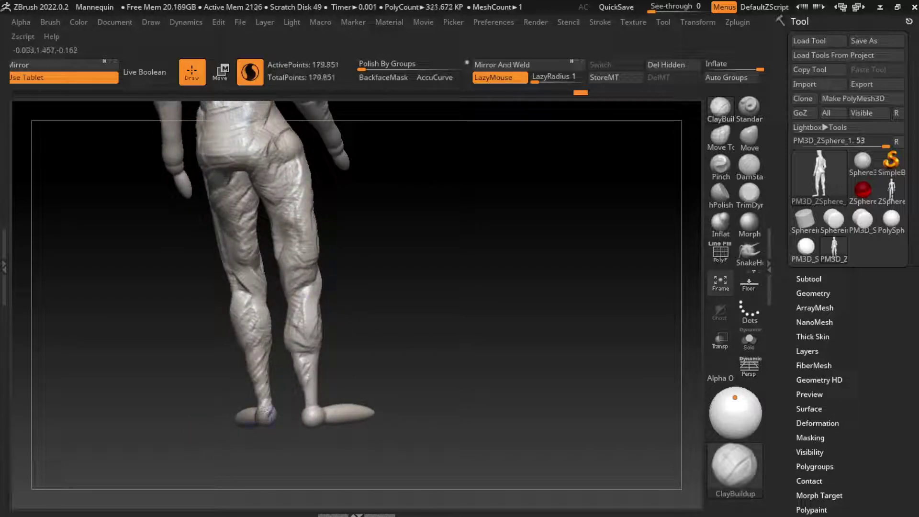
Add small clay strokes to the left and right ankles
right_click_drag(268, 414, 323, 419)
left_click_drag(331, 421, 329, 408)
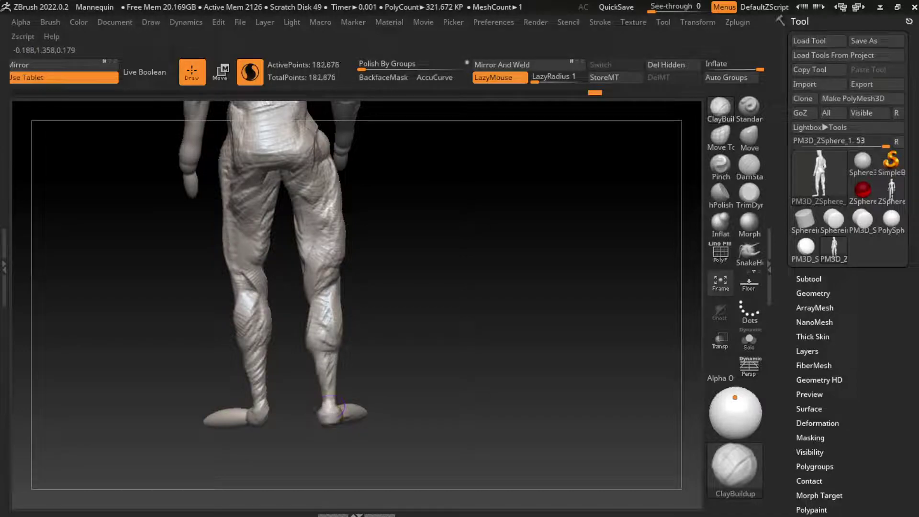
left_click_drag(364, 378, 488, 383)
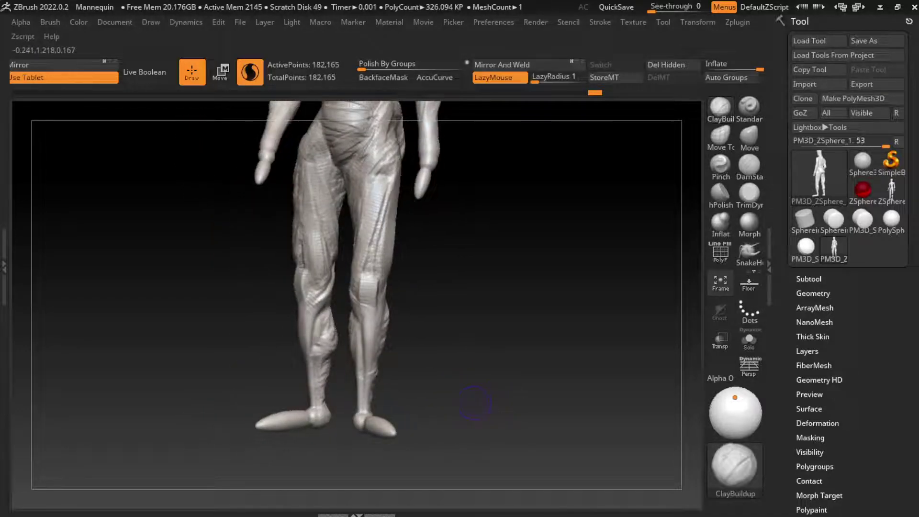
mouse_move(377, 424)
left_mouse_down()
mouse_move(366, 410)
mouse_move(311, 397)
left_mouse_up()
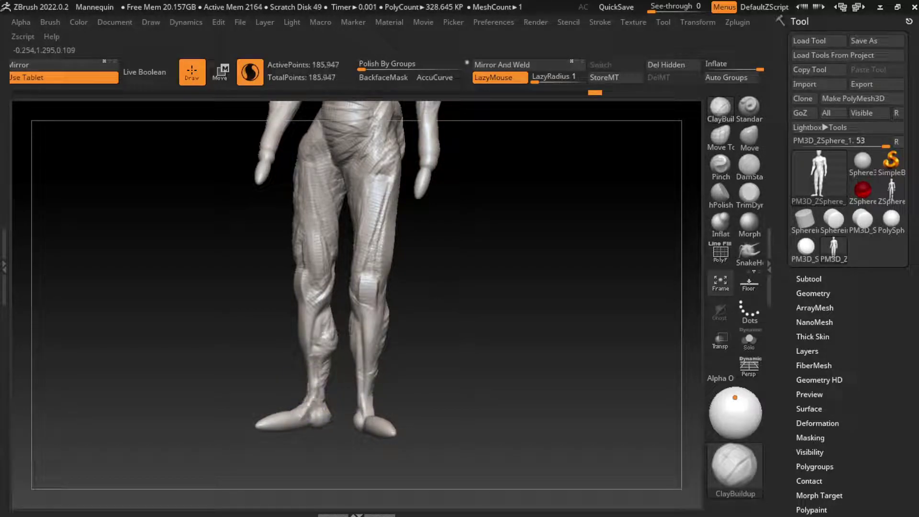
Build up the left foot and its toes, then the right foot, with ClayBuildup strokes
left_click_drag(295, 431, 268, 424)
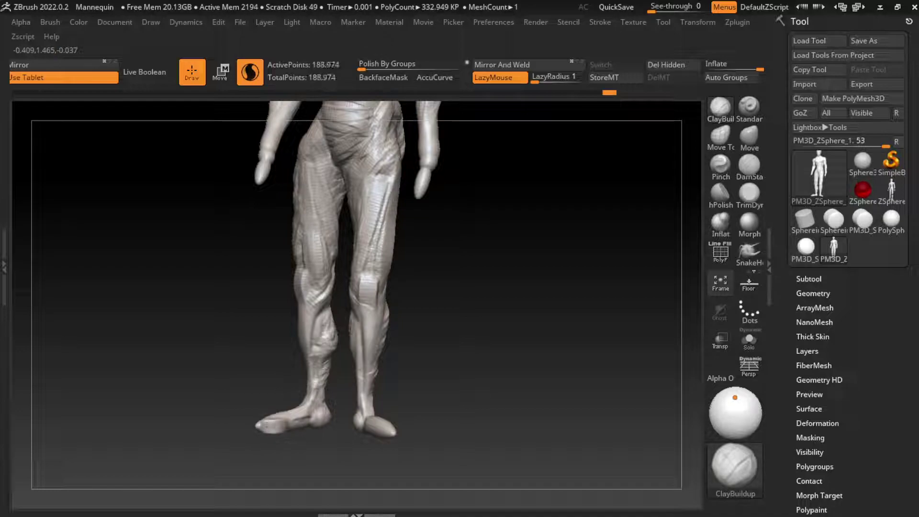
left_click_drag(294, 437, 318, 419)
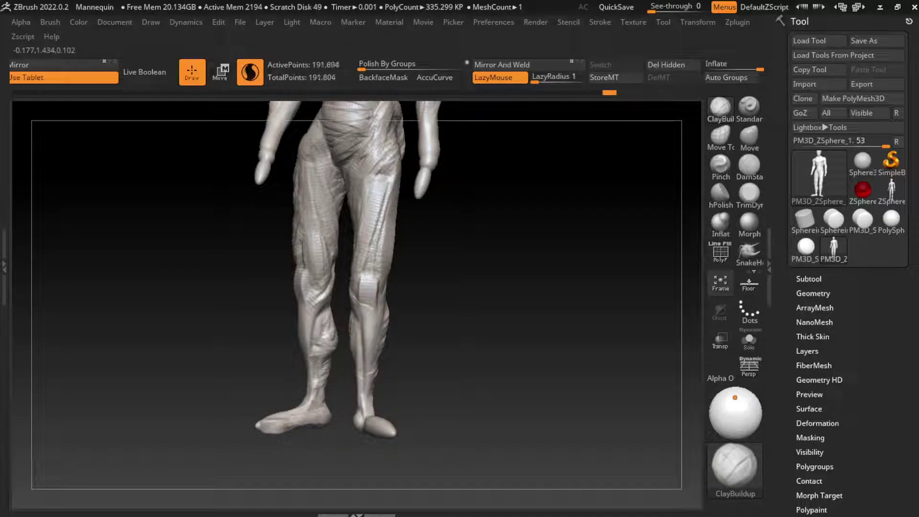
left_click_drag(273, 426, 258, 424)
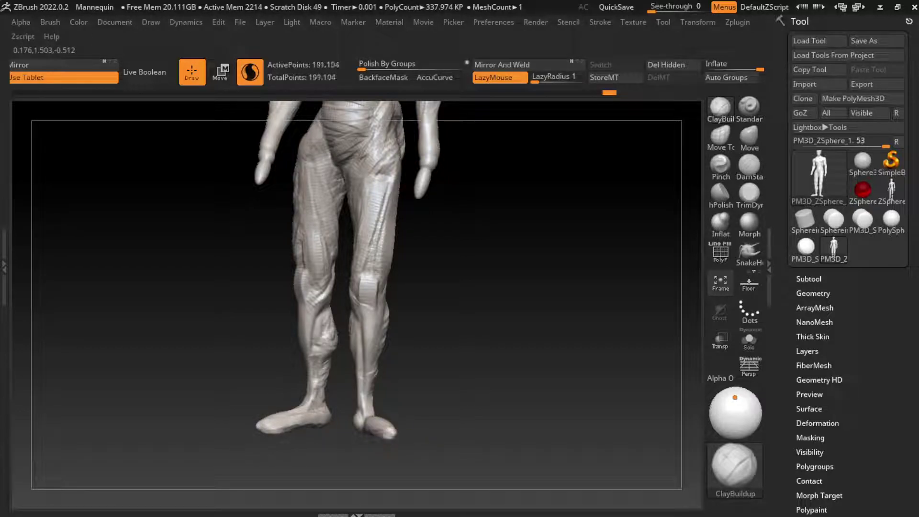
left_click_drag(354, 420, 362, 419)
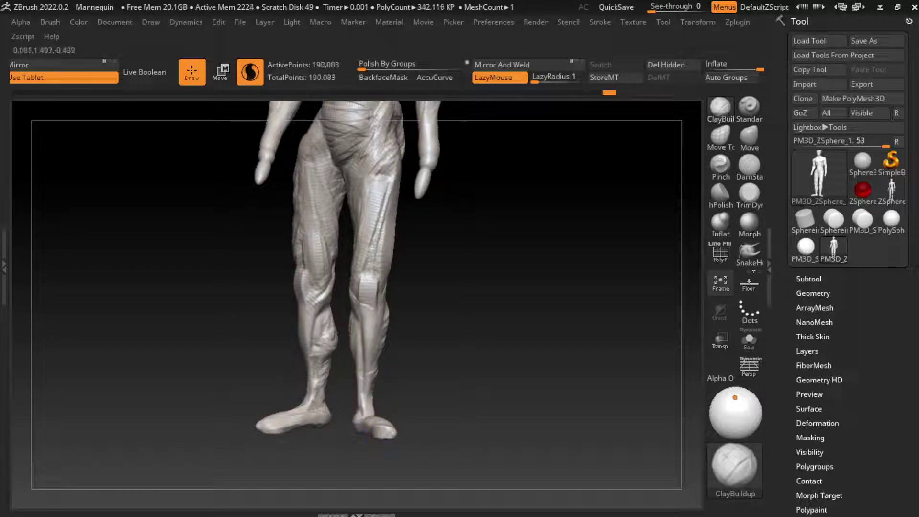
left_click_drag(443, 412, 412, 419)
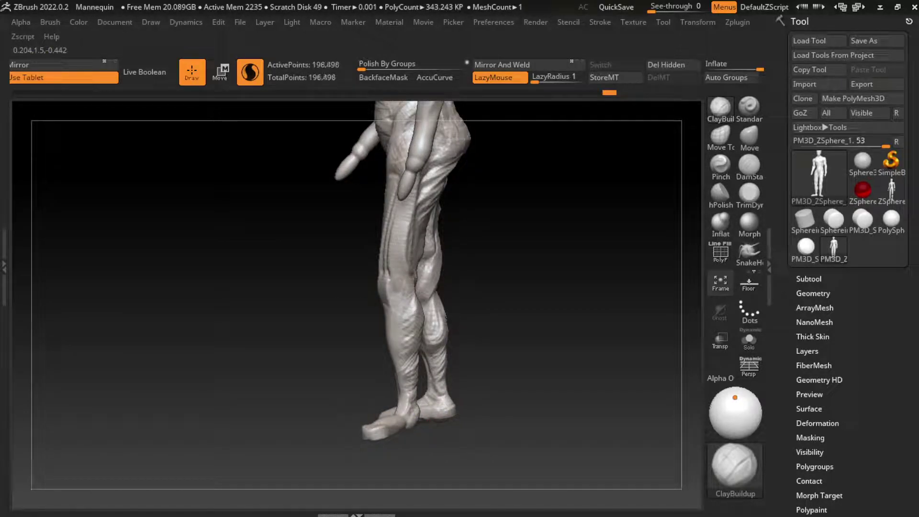
mouse_move(394, 411)
left_mouse_down()
mouse_move(424, 433)
mouse_move(399, 383)
mouse_move(407, 335)
left_mouse_up()
With the Move brush, pull the left foot out larger and fuller
left_click(750, 139)
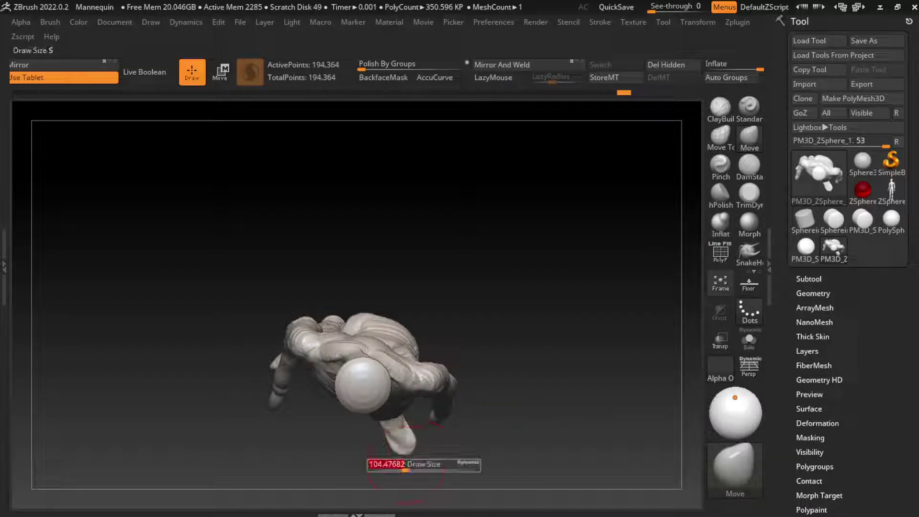
mouse_move(397, 443)
left_mouse_down()
mouse_move(421, 447)
mouse_move(397, 447)
left_mouse_up()
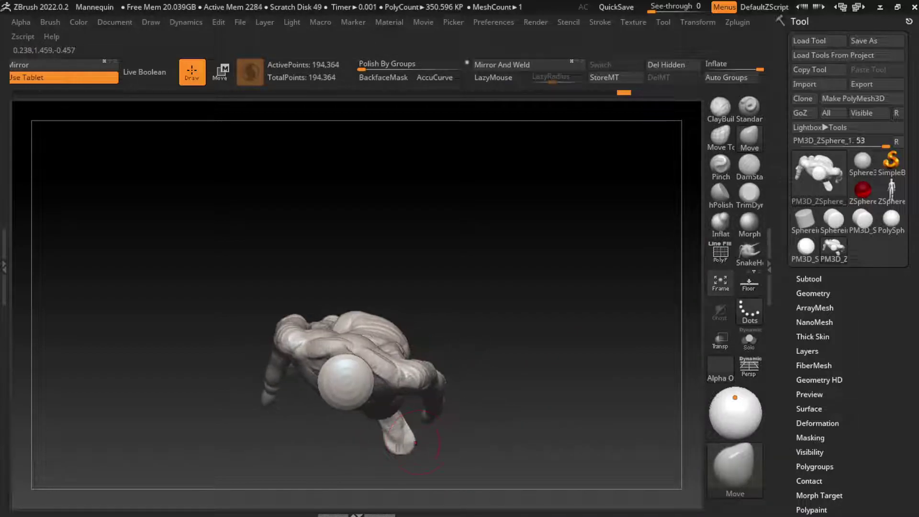
mouse_move(474, 438)
left_mouse_down()
mouse_move(474, 383)
mouse_move(563, 393)
left_mouse_up()
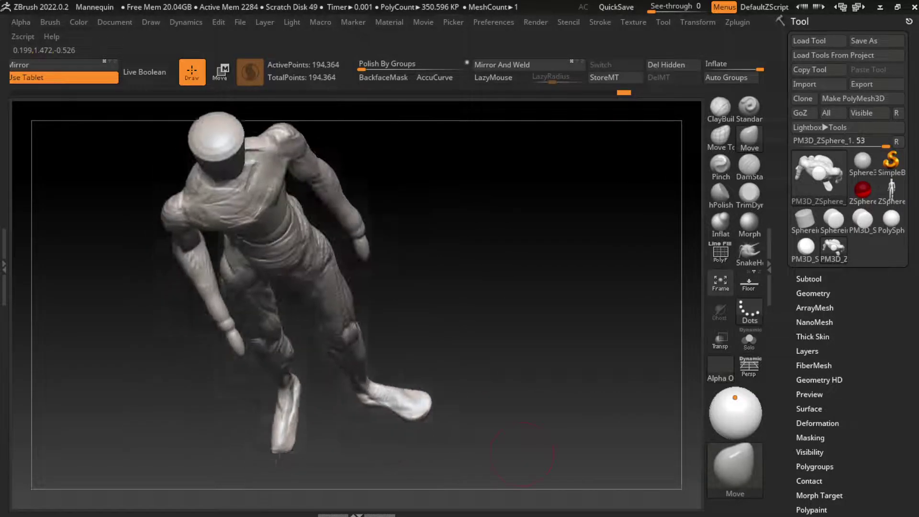
mouse_move(306, 388)
left_mouse_down()
mouse_move(304, 414)
mouse_move(321, 415)
left_mouse_up()
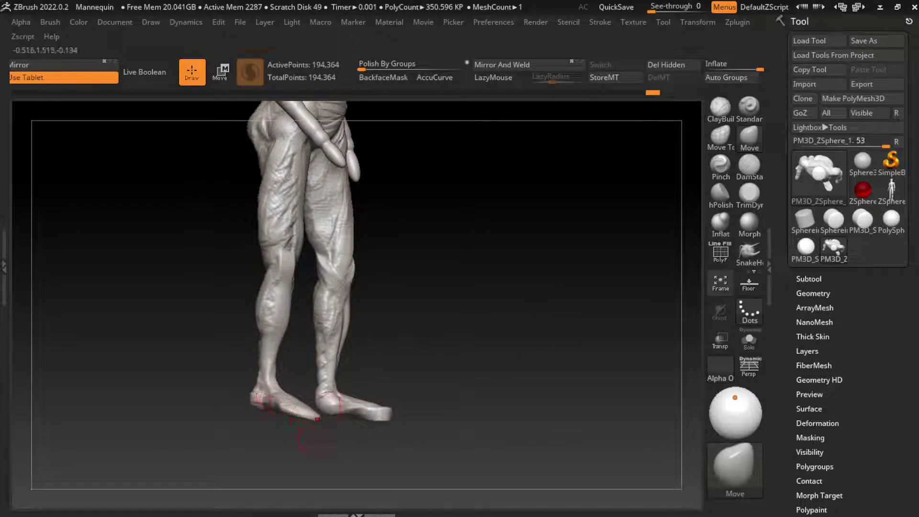
left_click_drag(337, 415, 335, 416)
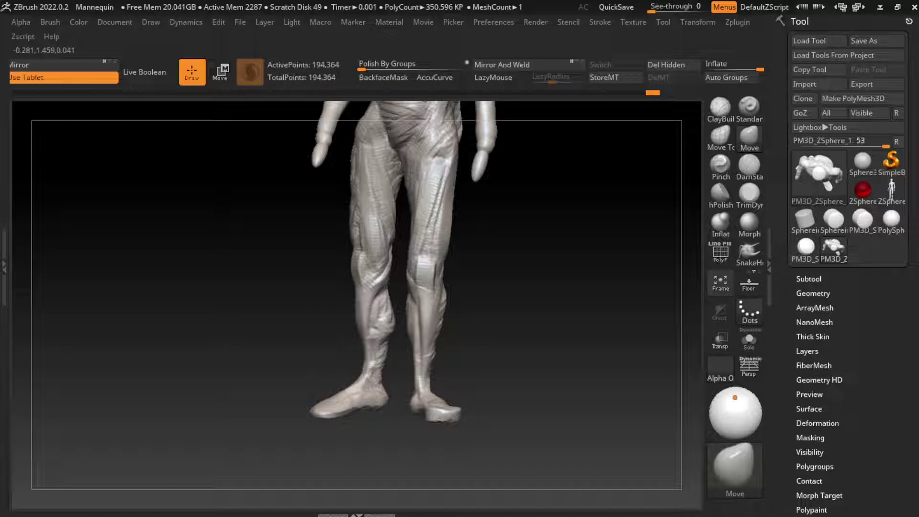
left_click_drag(371, 364, 438, 393)
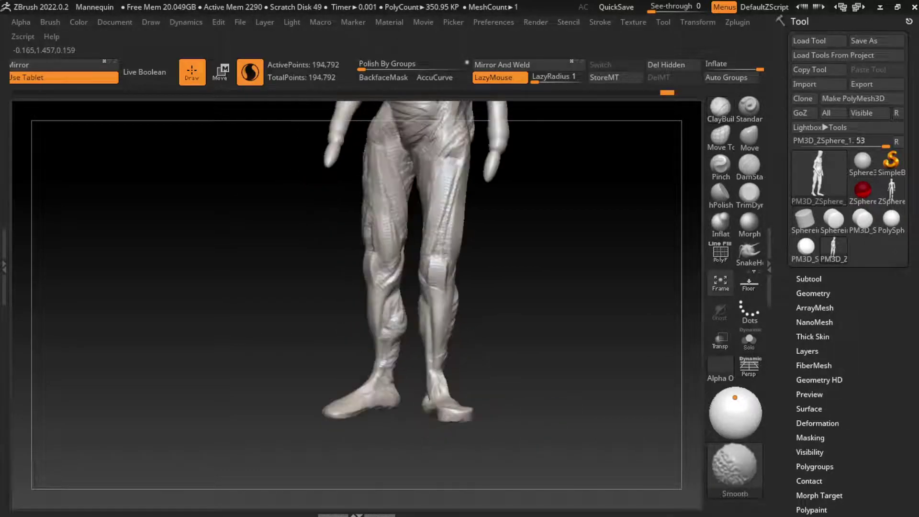
Resize the brush and reshape the right foot and right ankle with Move
key("s")
left_click_drag(431, 390, 455, 402)
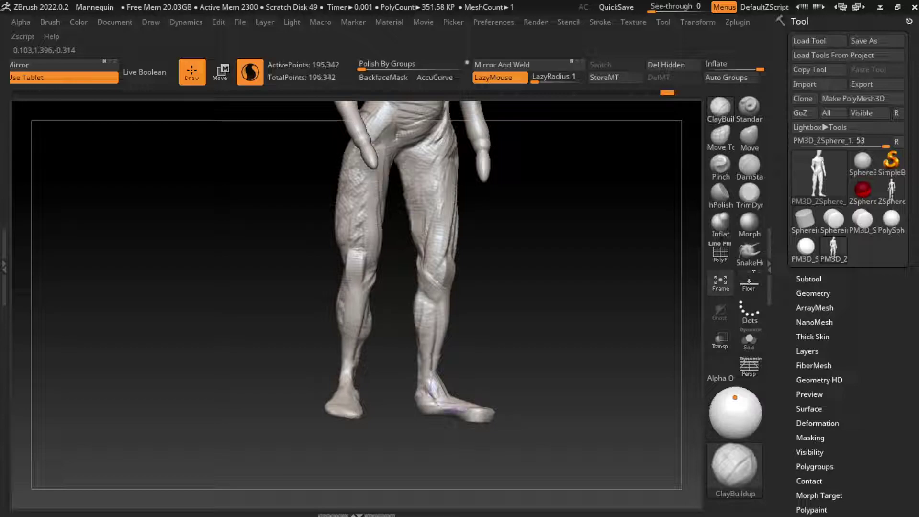
key("b")
key("m")
key("v")
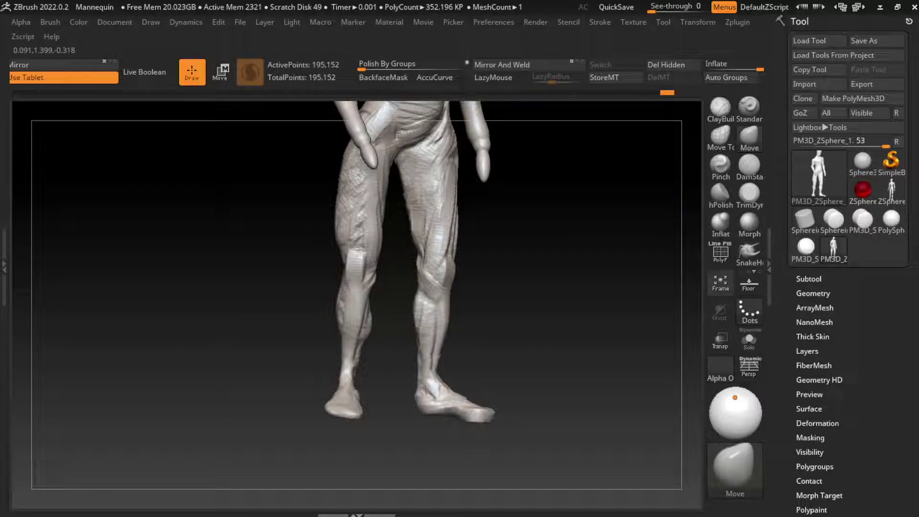
left_click_drag(443, 392, 438, 381)
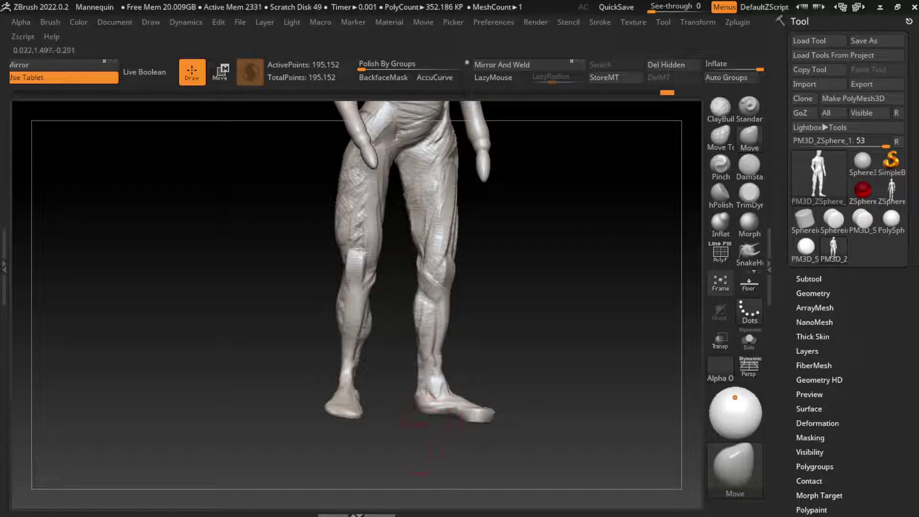
Orbit below the model and zoom out to show the whole mannequin
mouse_move(434, 448)
left_mouse_down()
mouse_move(444, 387)
mouse_move(536, 361)
mouse_move(503, 412)
mouse_move(364, 429)
left_mouse_up()
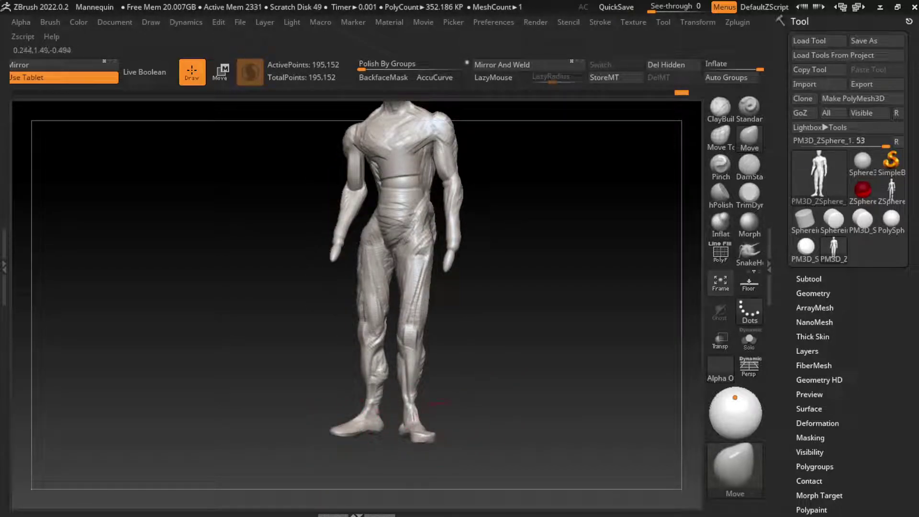
mouse_move(452, 421)
left_mouse_down()
mouse_move(472, 386)
mouse_move(525, 340)
left_mouse_up()
key("s")
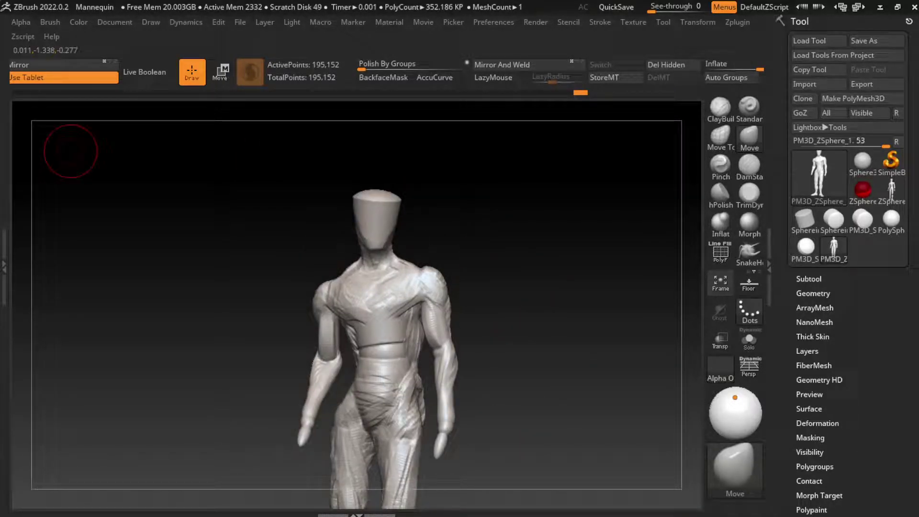
Add a ClayBuildup stroke across the chest, then carve and soften DamStandard creases along the sternum and pecs
key("b")
key("c")
key("b")
key("l")
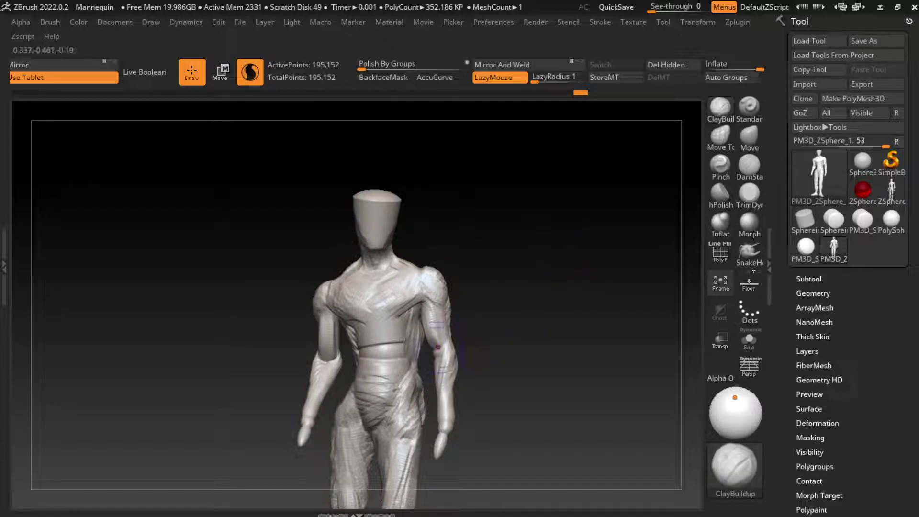
left_click_drag(383, 306, 367, 329)
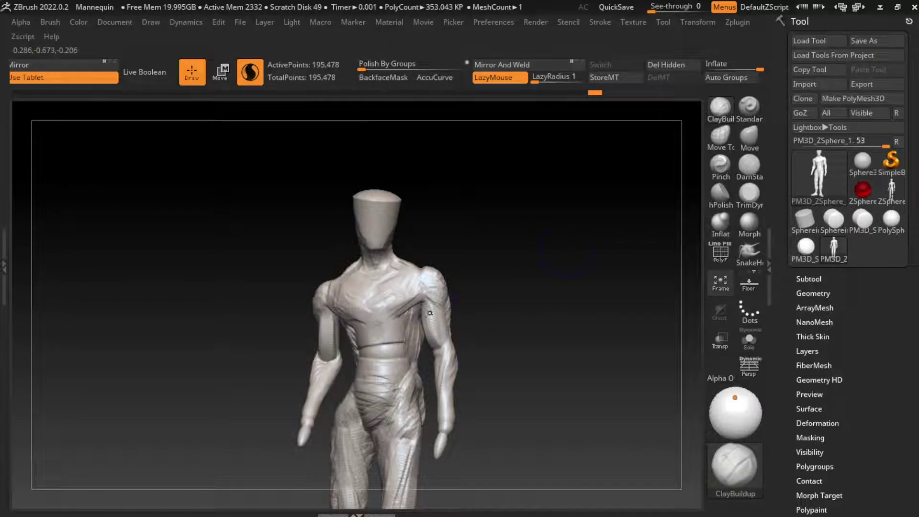
key("b")
key("d")
key("s")
left_click_drag(372, 291, 375, 319)
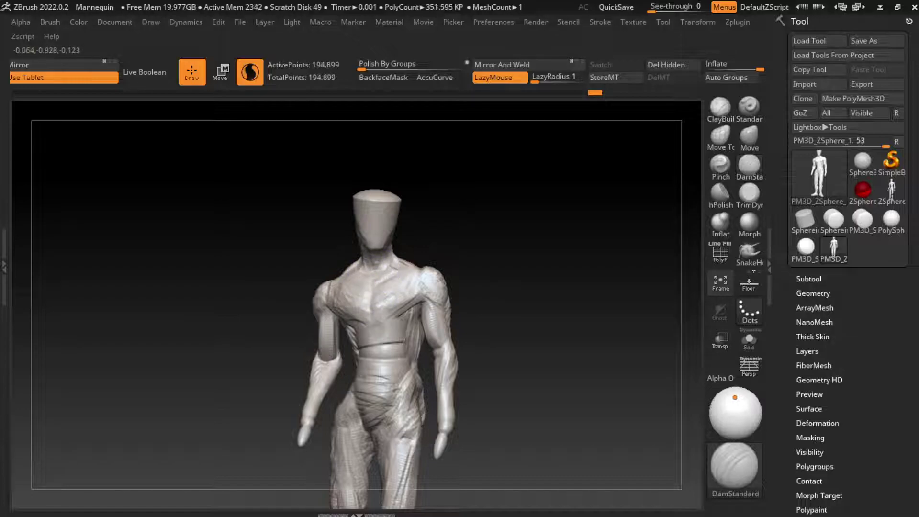
mouse_move(379, 268)
left_mouse_down("shift")
mouse_move(369, 302)
mouse_move(412, 278)
mouse_move(407, 297)
mouse_move(412, 278)
mouse_move(347, 290)
mouse_move(428, 266)
left_mouse_up("shift")
Smooth and reshape the neck and upper chest, then build more clay on the chest
left_click(720, 107)
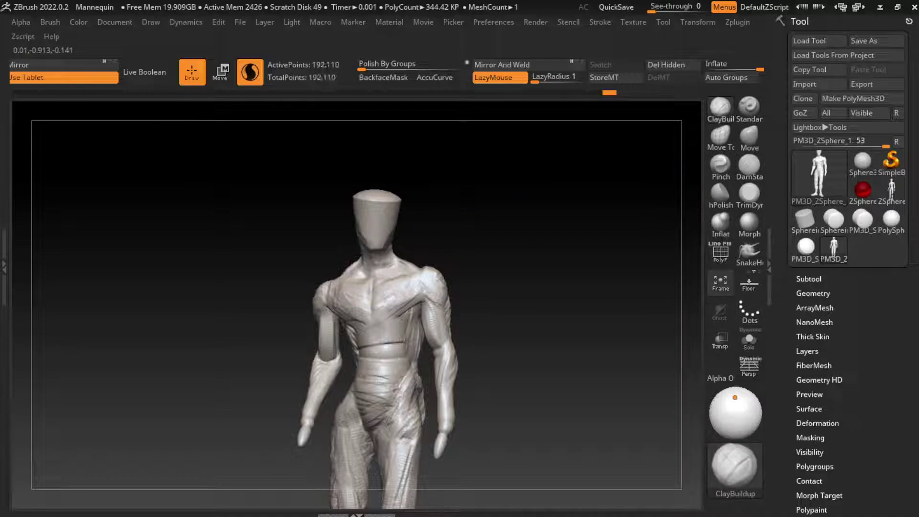
mouse_move(332, 288)
left_mouse_down("shift")
mouse_move(364, 296)
mouse_move(390, 275)
mouse_move(431, 272)
left_mouse_up("shift")
key("s")
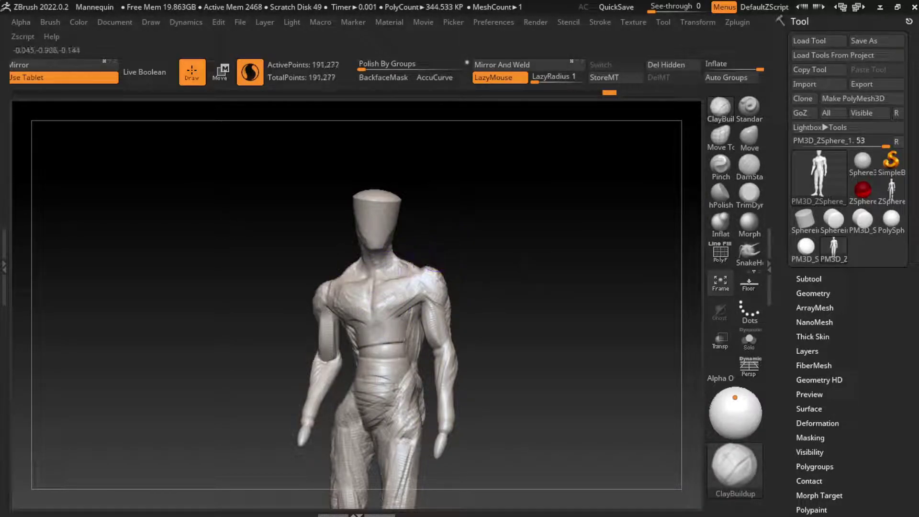
left_click_drag(387, 252, 375, 276, "shift")
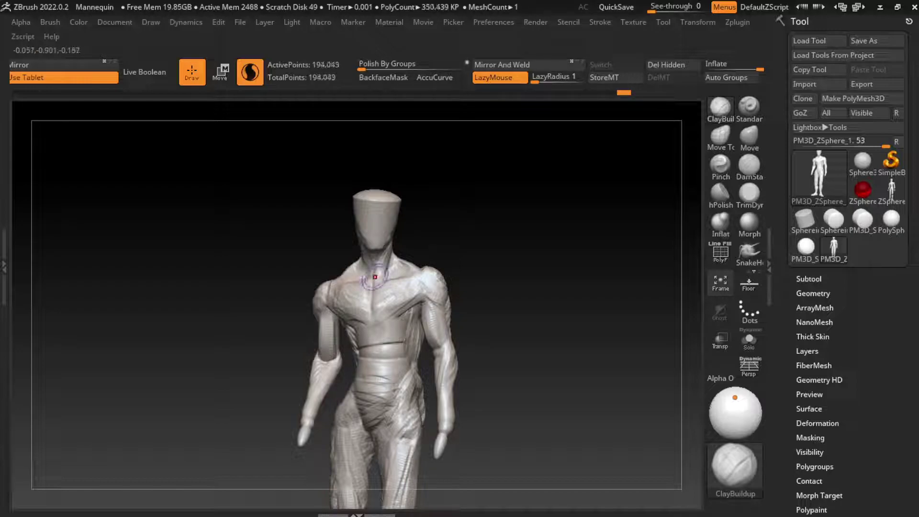
left_click_drag(550, 287, 503, 292)
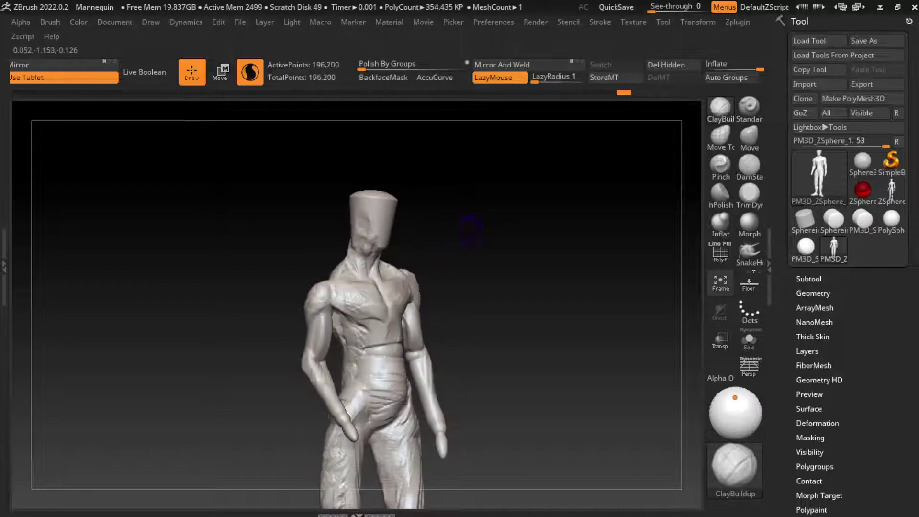
left_click_drag(378, 249, 373, 268, "shift")
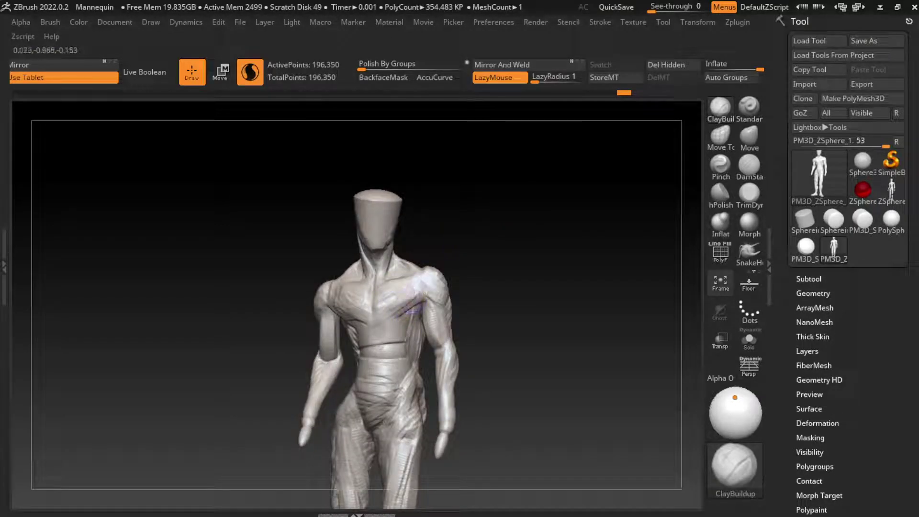
right_click_drag(422, 273, 380, 287)
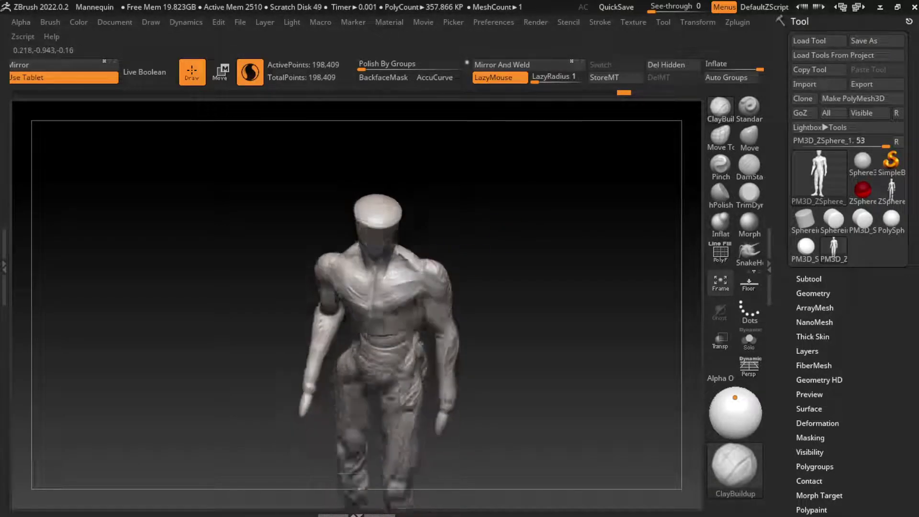
mouse_move(379, 287)
left_mouse_down()
mouse_move(394, 293)
mouse_move(405, 273)
mouse_move(426, 264)
mouse_move(378, 279)
mouse_move(348, 259)
mouse_move(354, 269)
left_mouse_up()
mouse_move(505, 304)
left_mouse_down()
mouse_move(356, 268)
mouse_move(422, 261)
left_mouse_up()
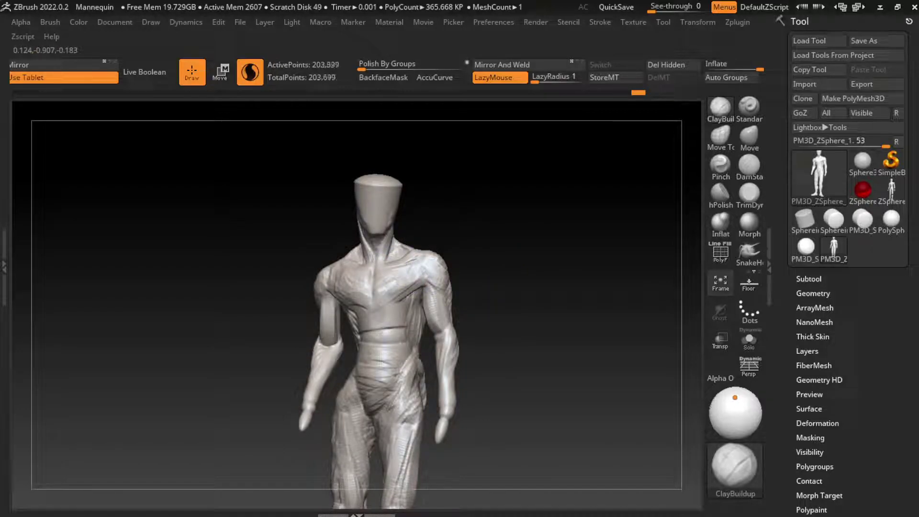
Build clay muscle masses on both shoulders, including the left armpit area
mouse_move(362, 264)
left_mouse_down()
mouse_move(316, 264)
mouse_move(330, 268)
left_mouse_up()
left_click_drag(527, 263, 479, 265)
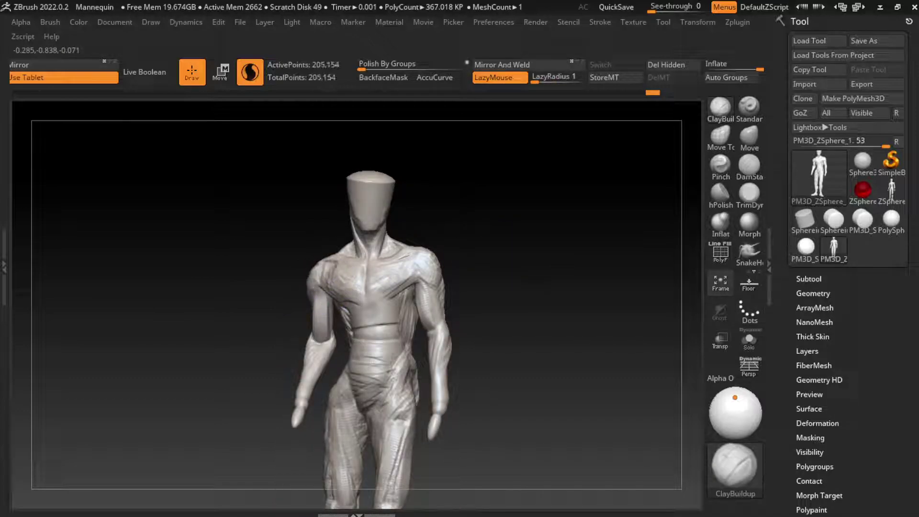
left_click_drag(428, 285, 421, 266)
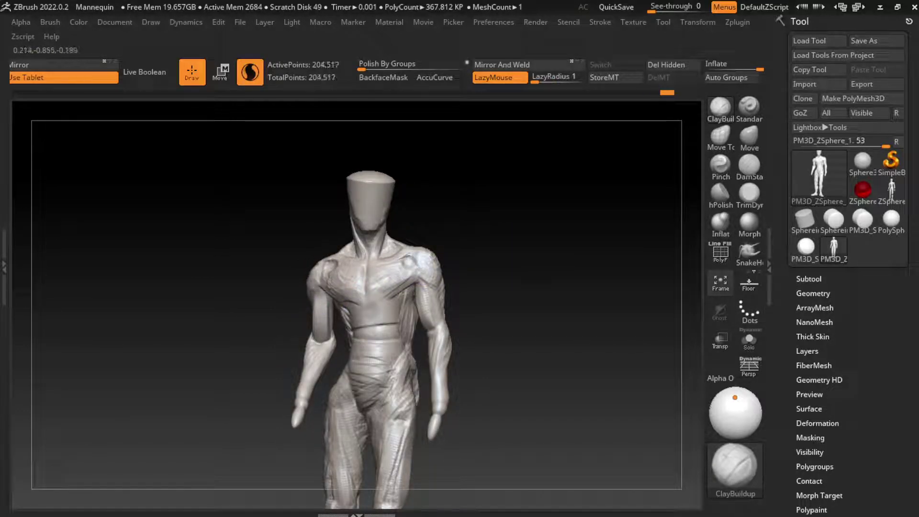
left_click_drag(345, 263, 316, 282)
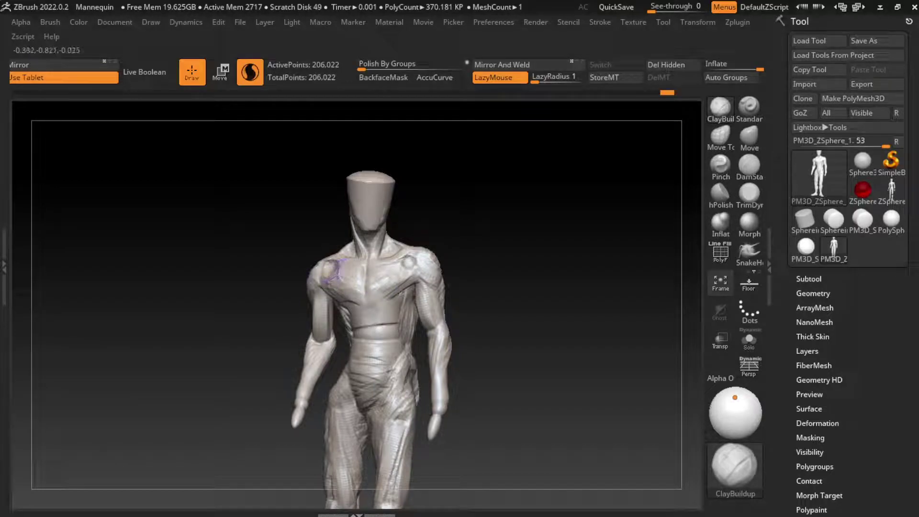
mouse_move(408, 262)
left_mouse_down()
mouse_move(420, 259)
mouse_move(384, 287)
mouse_move(313, 301)
left_mouse_up()
mouse_move(398, 292)
left_mouse_down()
mouse_move(415, 278)
mouse_move(405, 267)
left_mouse_up()
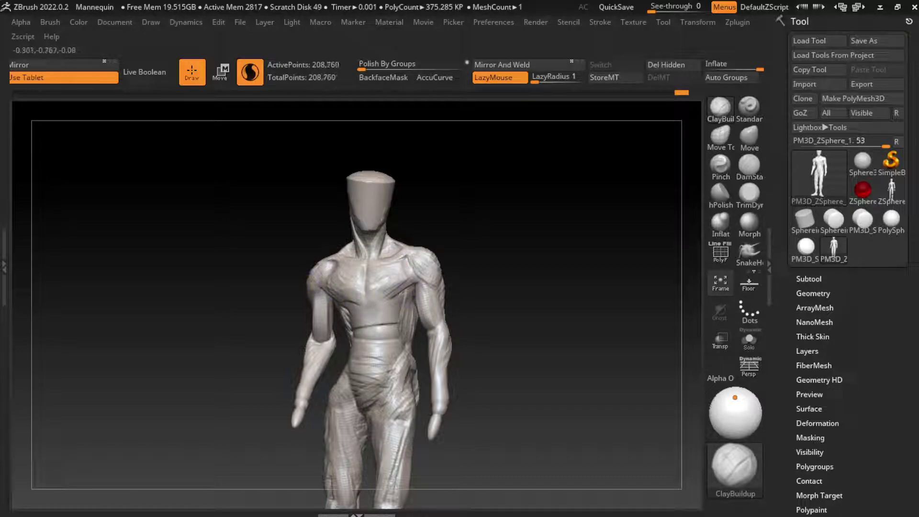
left_click_drag(324, 290, 343, 314)
left_click_drag(323, 275, 331, 295)
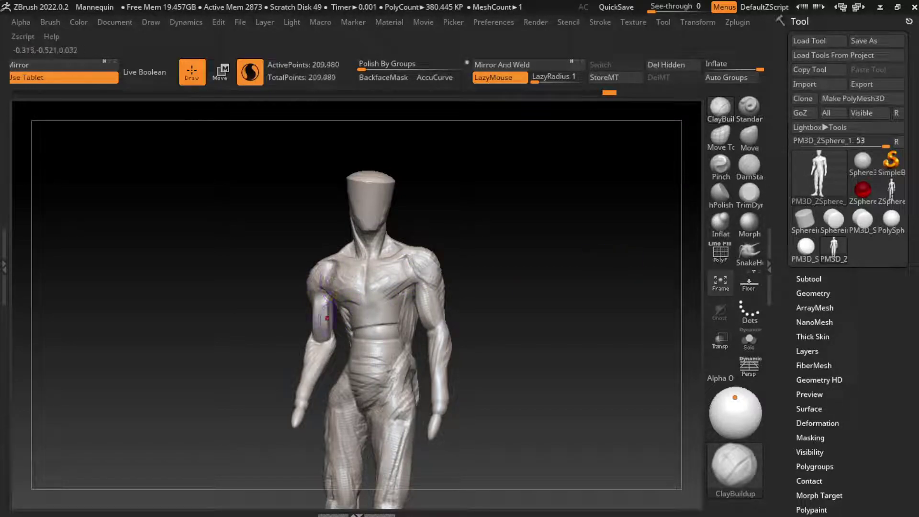
left_click_drag(443, 323, 443, 352)
Carve a DamStandard crease across the centre chest, then add ClayBuildup to the left chest
left_click(749, 165)
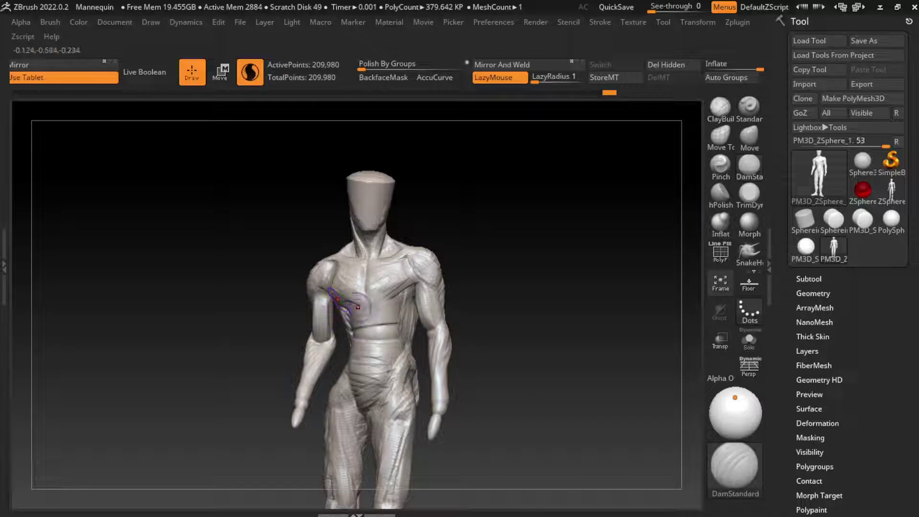
mouse_move(364, 289)
left_mouse_down()
mouse_move(376, 311)
mouse_move(398, 312)
left_mouse_up()
left_click(720, 108)
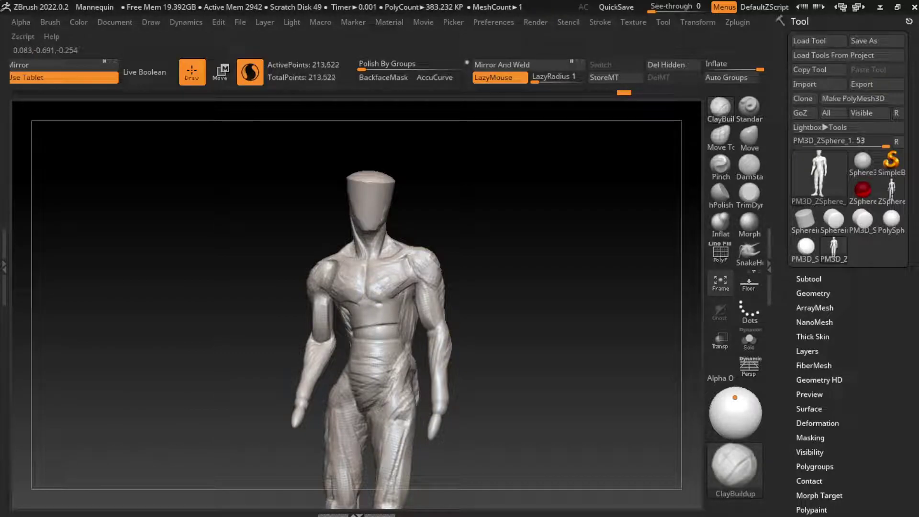
left_click_drag(383, 295, 353, 298)
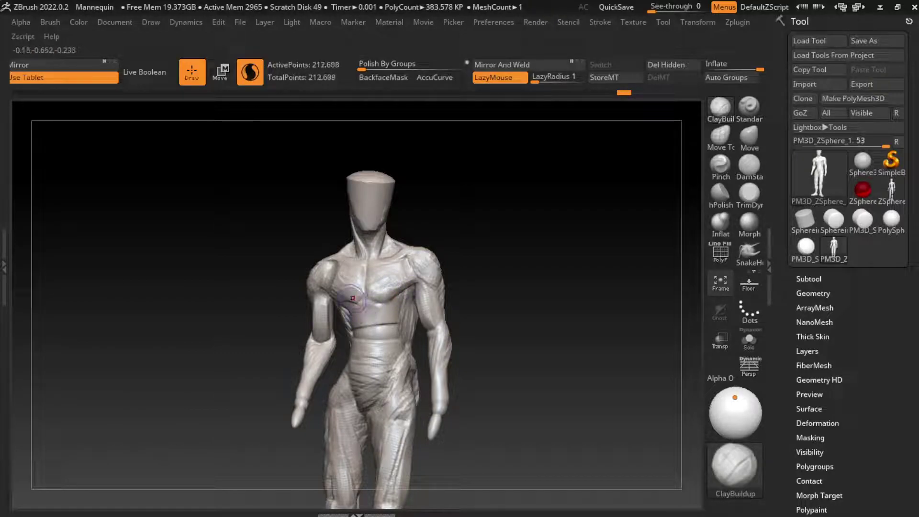
left_click_drag(503, 240, 479, 241)
left_click_drag(354, 290, 366, 300)
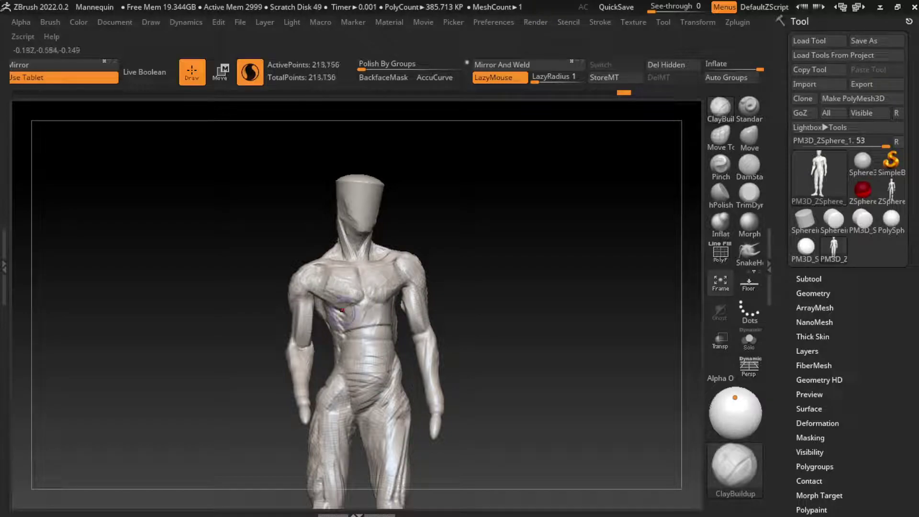
Reshape the chest around the sternum and carve pectoral and ab separation lines
left_click_drag(498, 280, 478, 282)
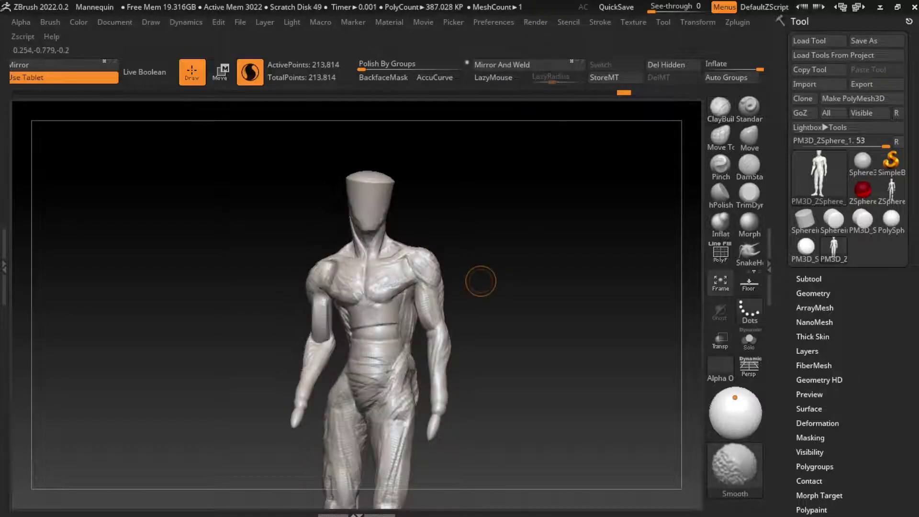
mouse_move(354, 290)
left_mouse_down()
mouse_move(371, 294)
mouse_move(355, 316)
left_mouse_up()
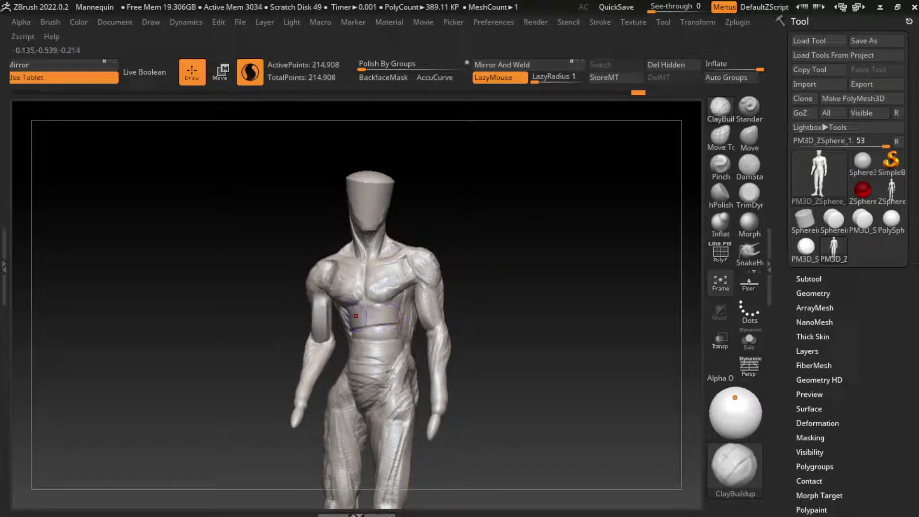
left_click_drag(354, 283, 364, 295)
mouse_move(345, 326)
left_mouse_down()
mouse_move(352, 311)
mouse_move(341, 302)
left_mouse_up()
left_click_drag(369, 261, 388, 251)
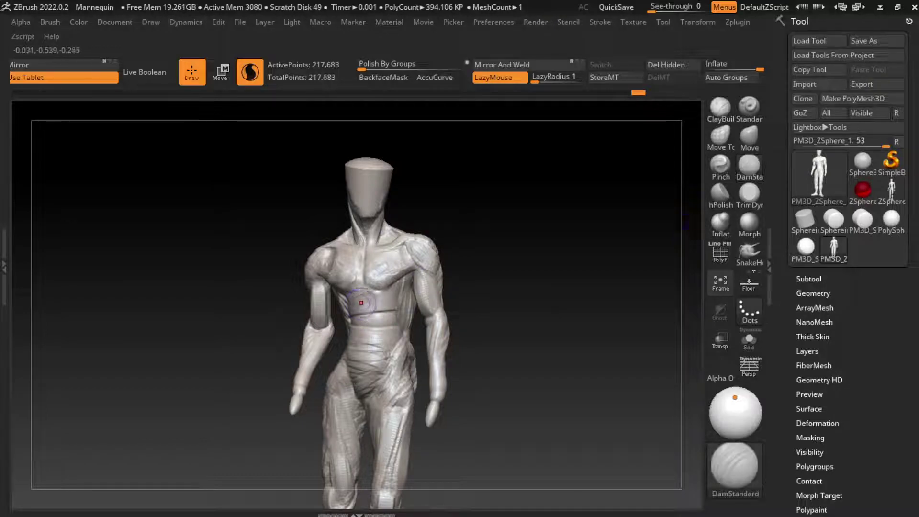
left_click_drag(371, 340, 365, 290)
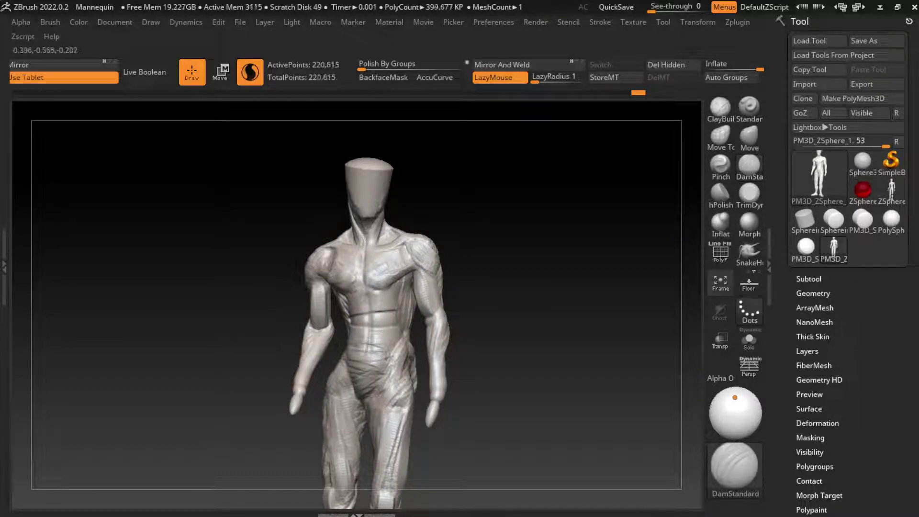
With ClayBuildup, add clay over the chest and build up the lower abdomen
key("b")
key("c")
key("b")
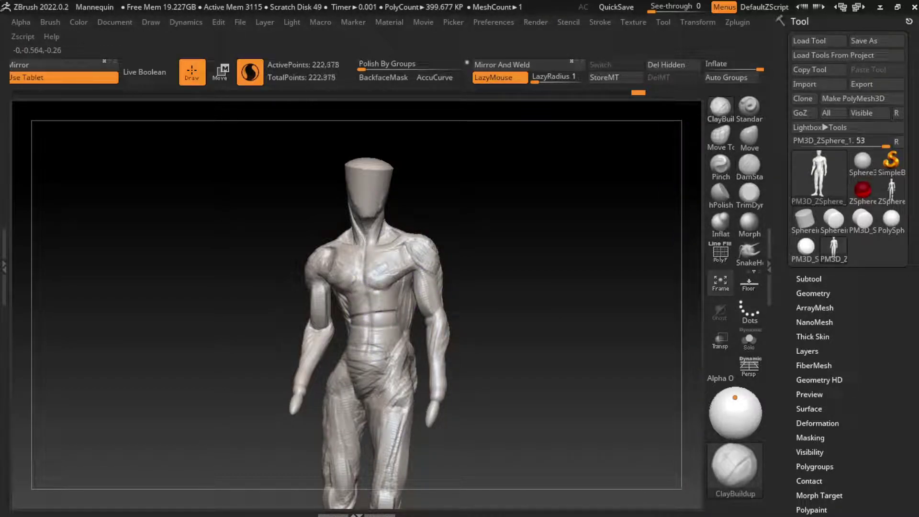
left_click_drag(376, 270, 383, 265)
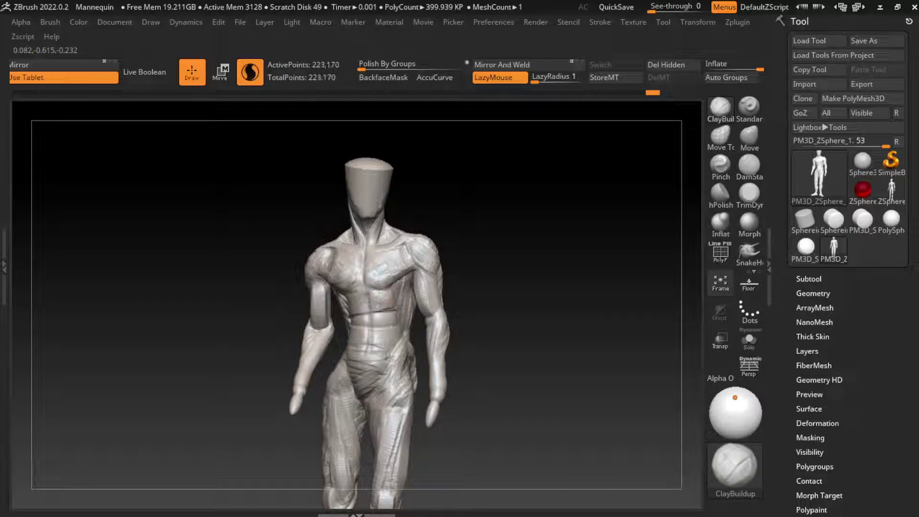
mouse_move(374, 310)
left_mouse_down()
mouse_move(402, 282)
mouse_move(372, 312)
mouse_move(380, 318)
mouse_move(357, 305)
left_mouse_up()
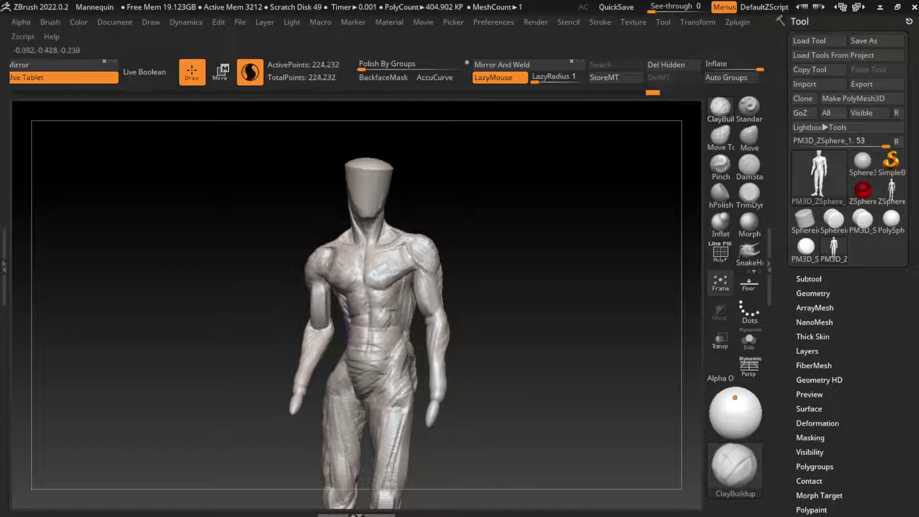
left_click_drag(373, 314, 376, 306)
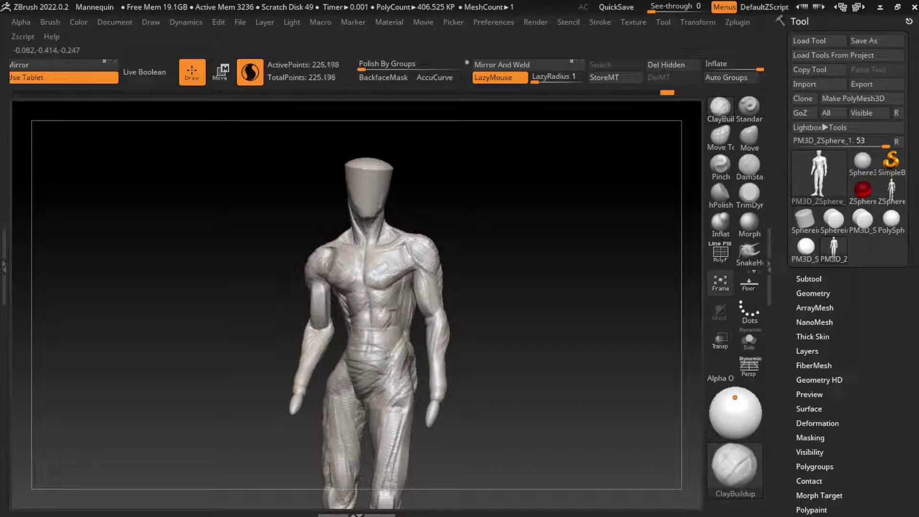
left_click_drag(369, 346, 376, 350)
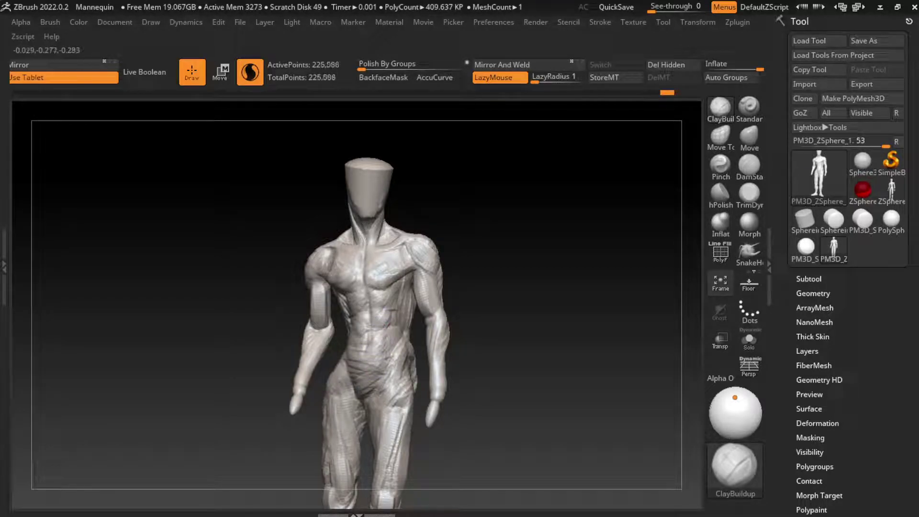
mouse_move(377, 352)
left_mouse_down()
mouse_move(371, 362)
mouse_move(381, 355)
mouse_move(379, 367)
mouse_move(386, 364)
left_mouse_up()
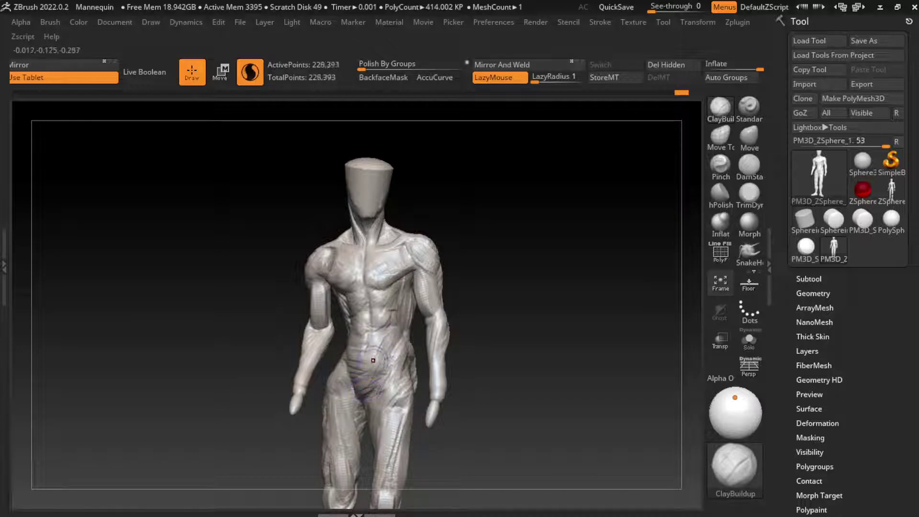
Build up the lower abdomen further and sculpt the lower-left abdomen and left hip
mouse_move(383, 331)
left_mouse_down()
mouse_move(371, 364)
mouse_move(364, 347)
mouse_move(349, 371)
left_mouse_up()
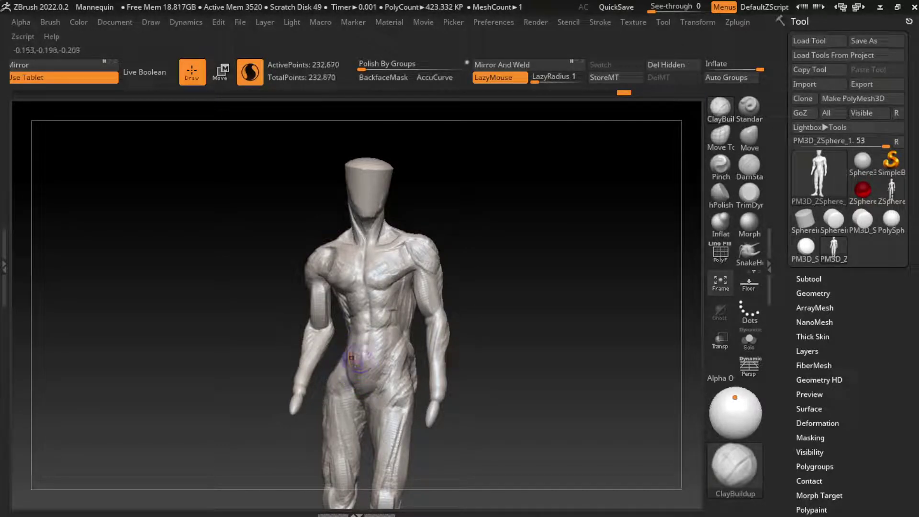
mouse_move(354, 364)
left_mouse_down()
mouse_move(364, 378)
mouse_move(386, 373)
left_mouse_up()
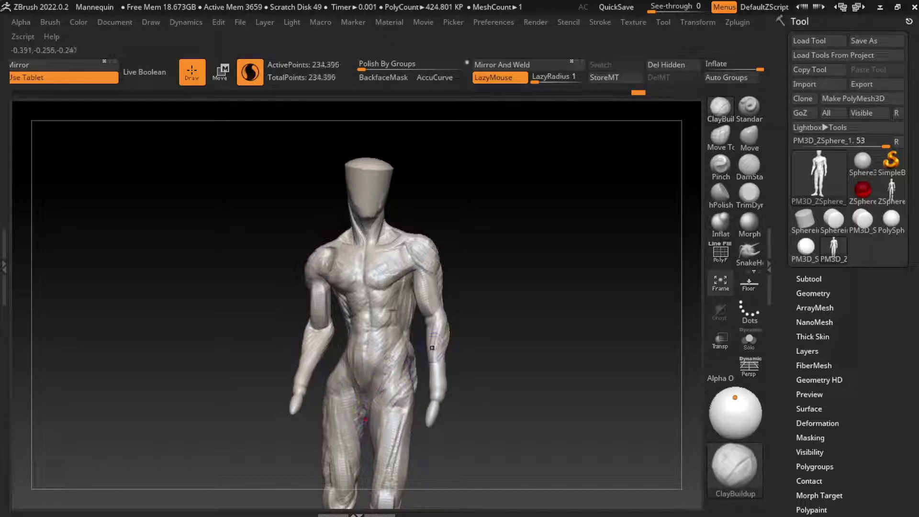
left_click_drag(462, 316, 443, 318)
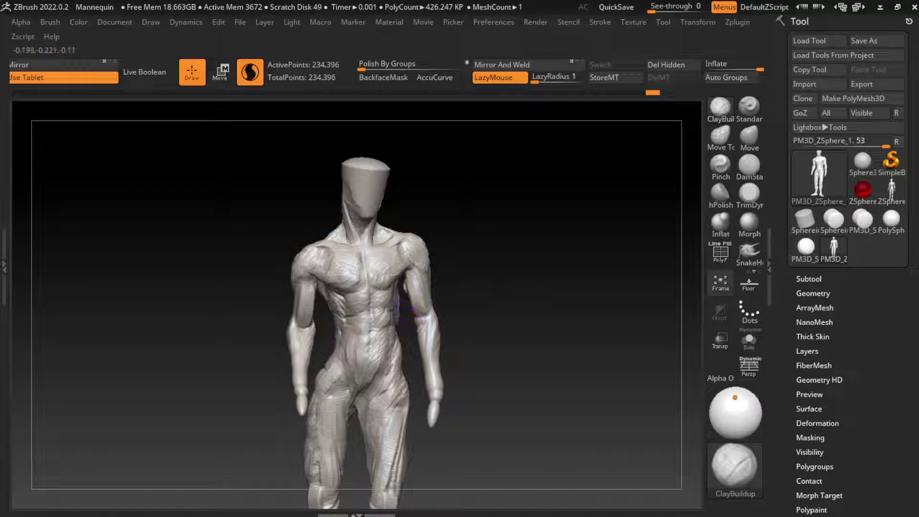
left_click_drag(335, 343, 336, 357)
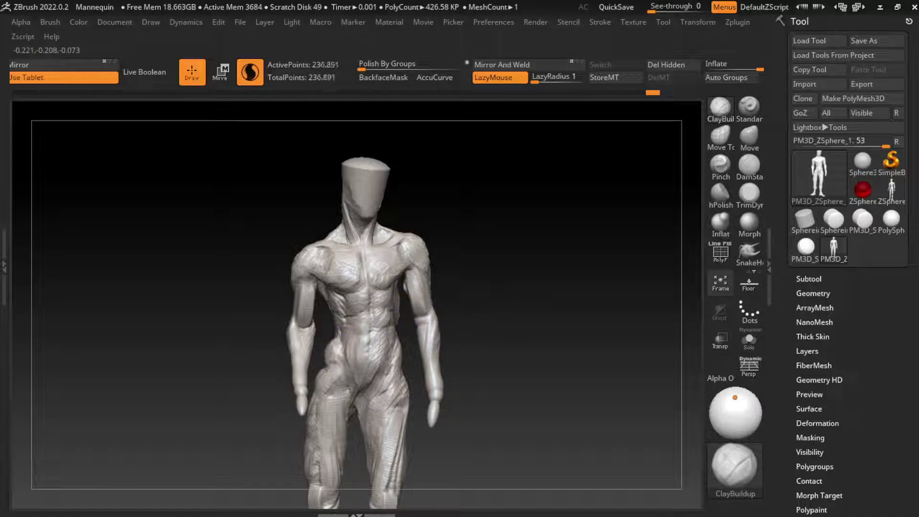
left_click_drag(460, 343, 480, 343)
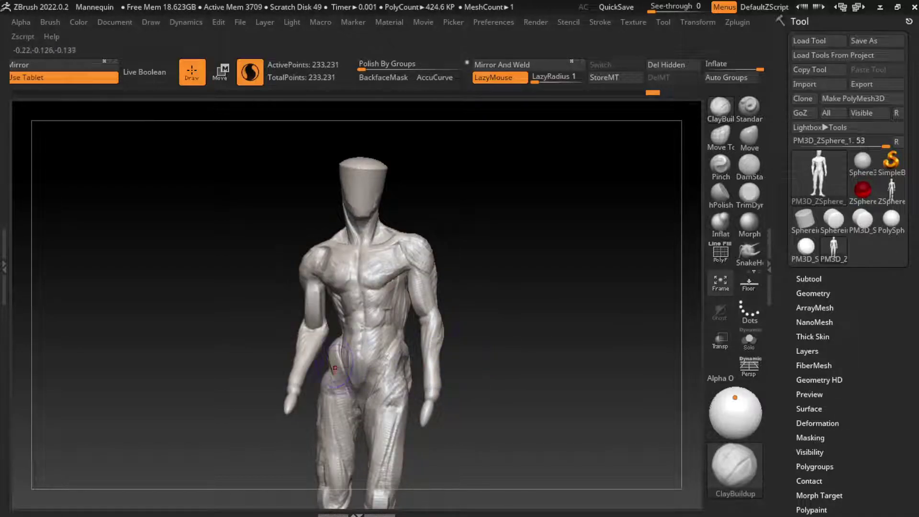
mouse_move(335, 344)
left_mouse_down()
mouse_move(329, 364)
mouse_move(339, 337)
left_mouse_up()
Orbit around the figure and sculpt the hip area from behind
left_click_drag(475, 246, 498, 249)
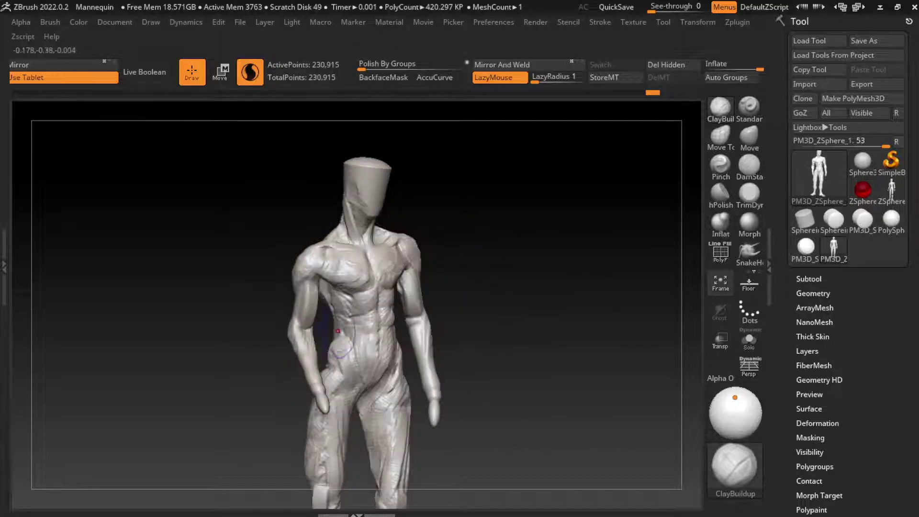
left_click_drag(343, 335, 340, 312)
left_click_drag(479, 275, 575, 278)
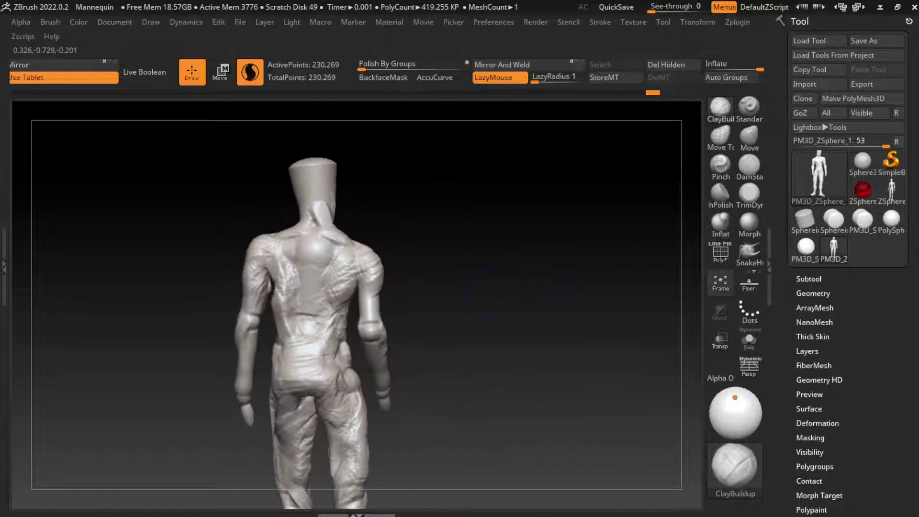
left_click_drag(479, 287, 508, 287)
mouse_move(336, 363)
left_mouse_down()
mouse_move(343, 373)
mouse_move(330, 383)
left_mouse_up()
left_click_drag(421, 311, 492, 308)
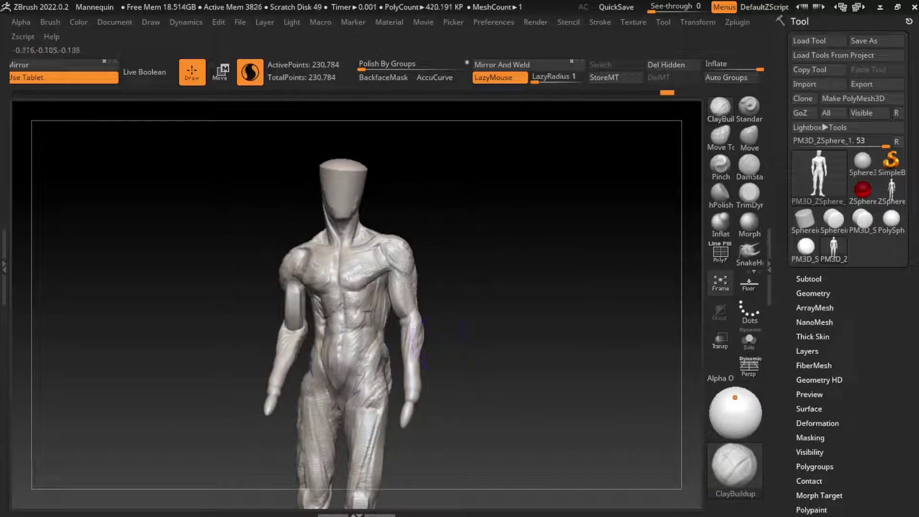
Carve grooves into the abdomen and left hip muscles, resizing the brush
left_click_drag(319, 354, 330, 412)
left_click_drag(376, 369, 353, 350)
key("s")
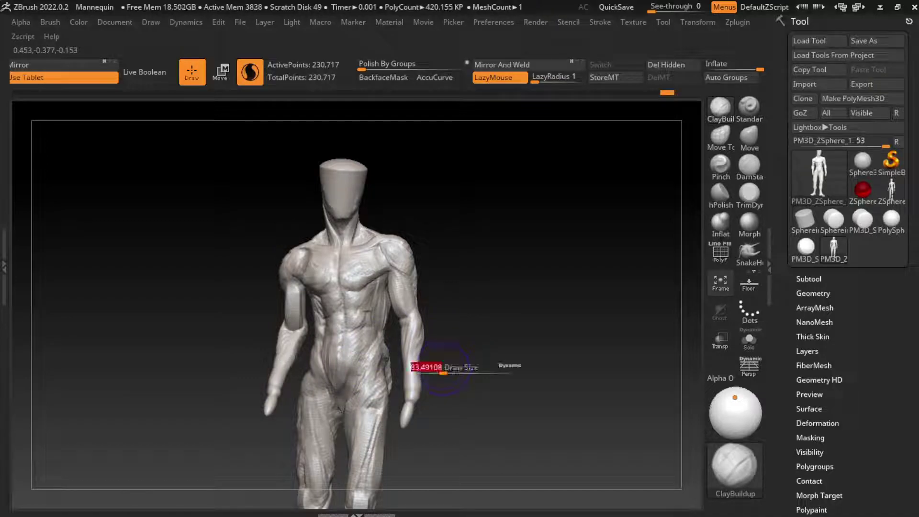
key("s")
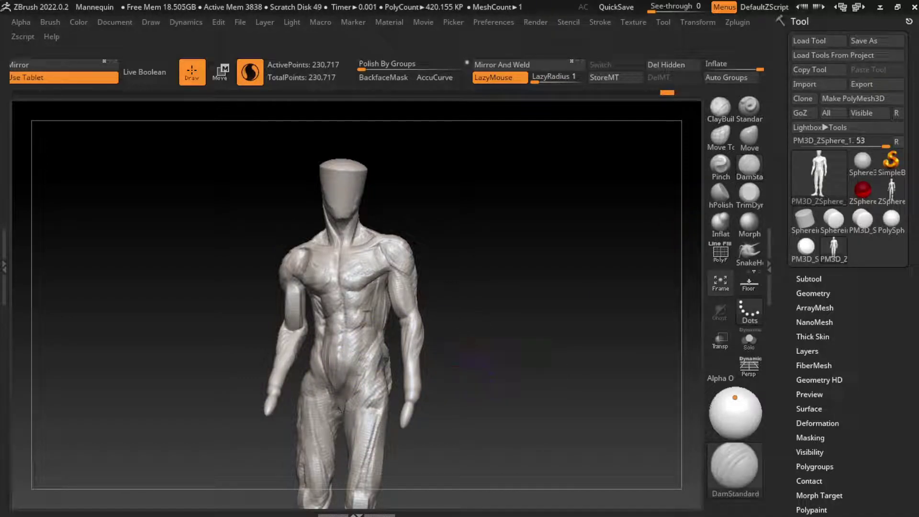
left_click_drag(315, 390, 340, 411)
left_click_drag(366, 373, 364, 378)
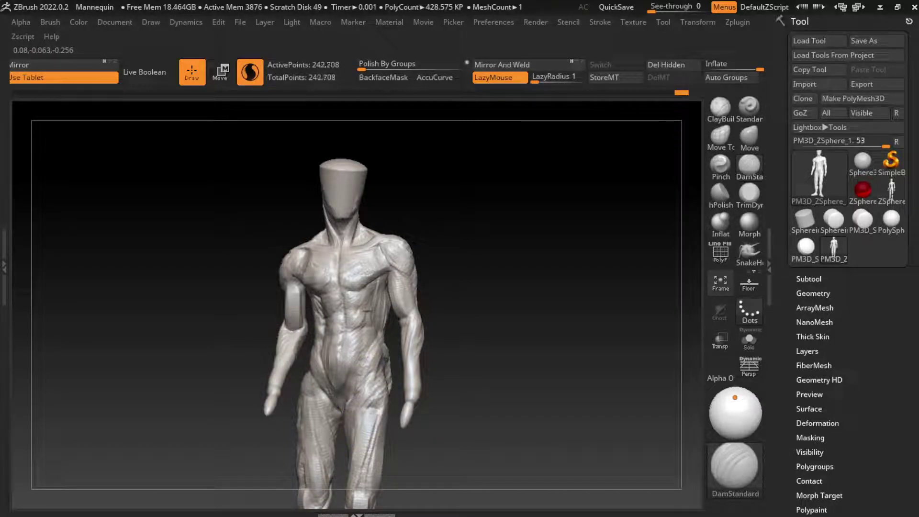
Add ClayBuildup clay to the hip and groin, undo it, and zoom in on the torso
key("b")
key("c")
key("b")
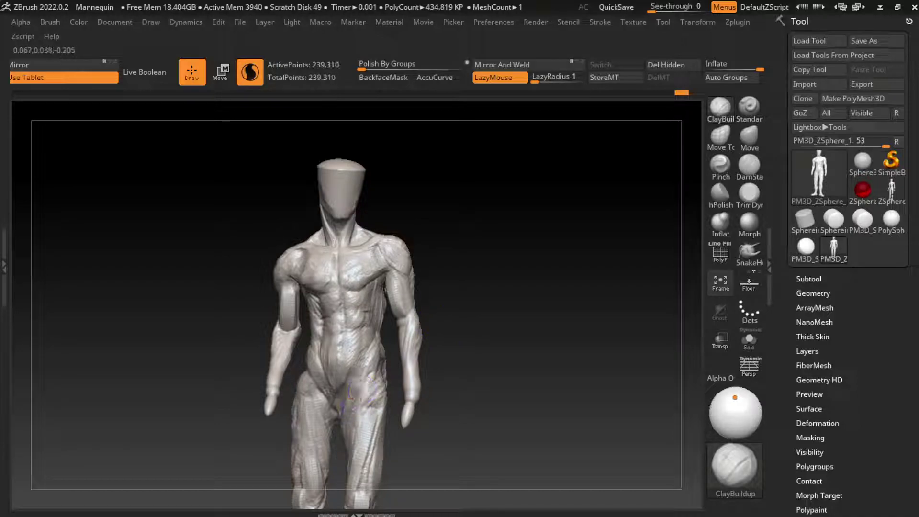
mouse_move(354, 395)
left_mouse_down()
mouse_move(350, 414)
mouse_move(341, 394)
left_mouse_up()
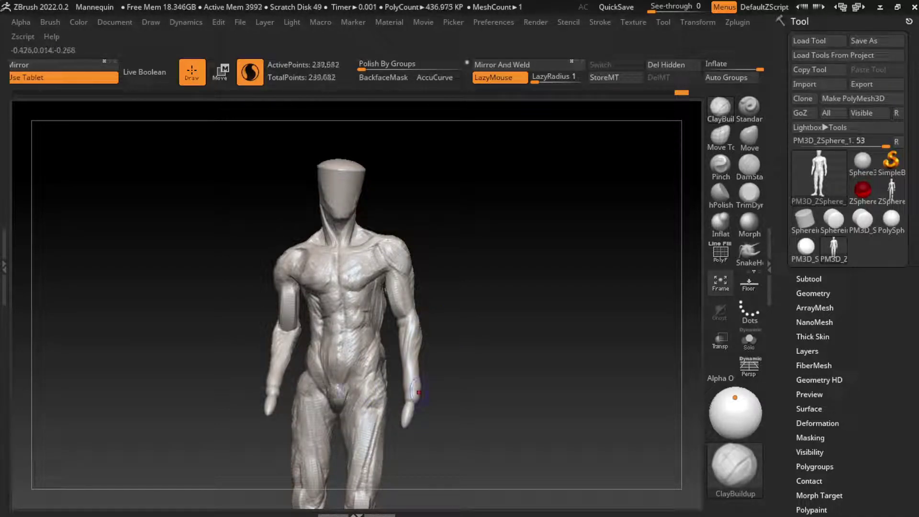
key("ctrl+z")
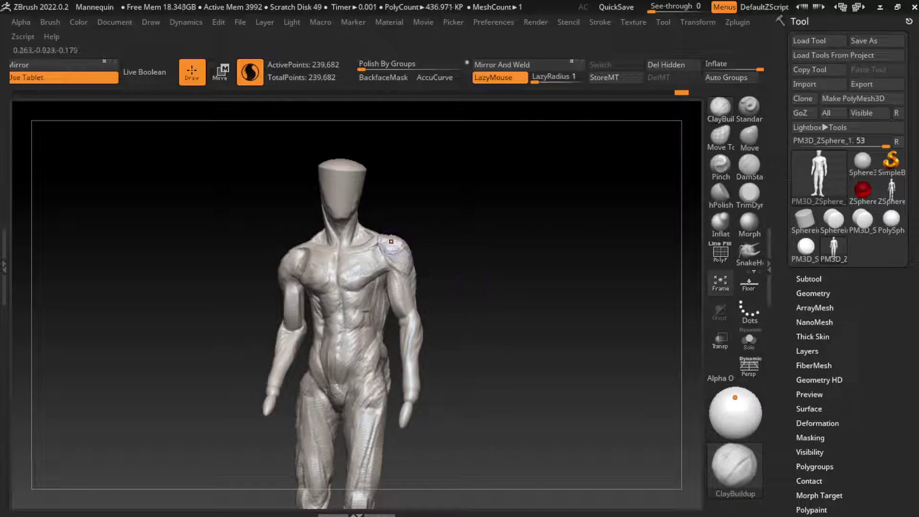
right_click_drag(407, 297, 462, 263, "ctrl")
Add clay strokes to the chest, abdomen and pectoral, undoing the last two strokes
key("s")
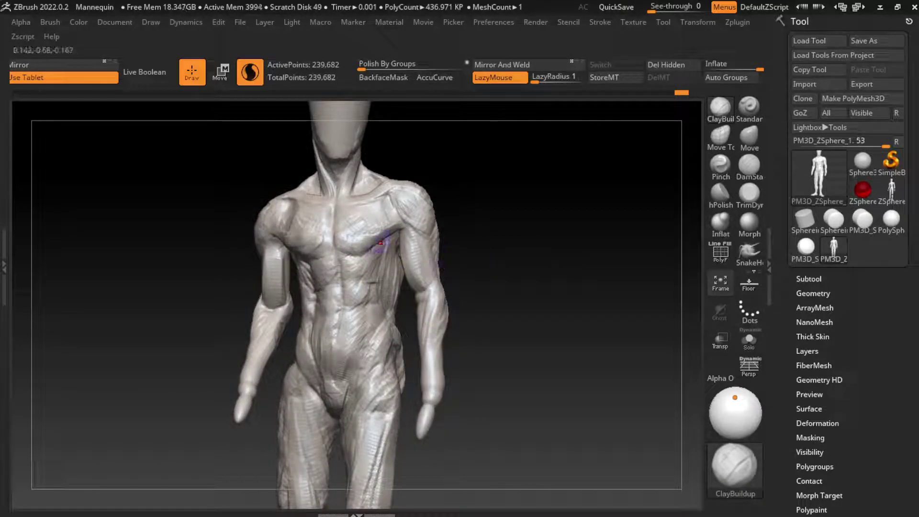
mouse_move(378, 240)
left_mouse_down()
mouse_move(373, 307)
mouse_move(373, 282)
mouse_move(390, 287)
left_mouse_up()
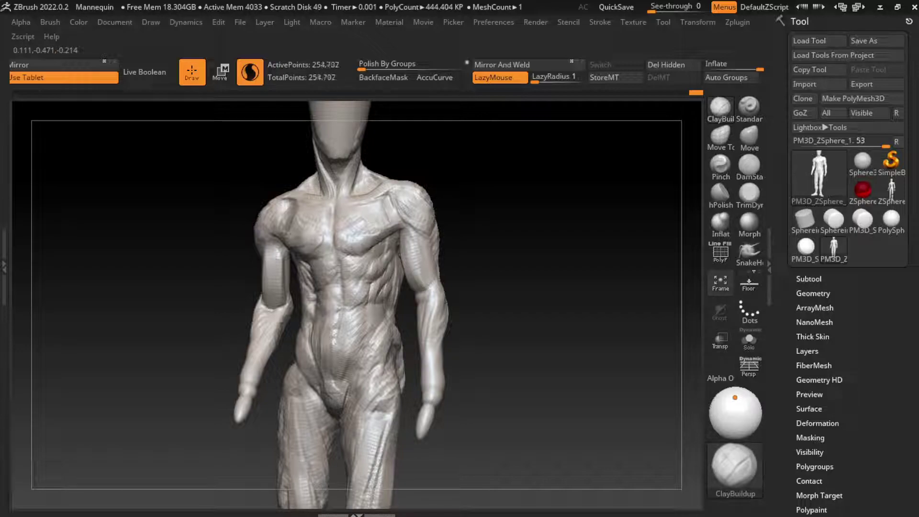
left_click_drag(387, 305, 379, 327)
left_click_drag(407, 211, 373, 254)
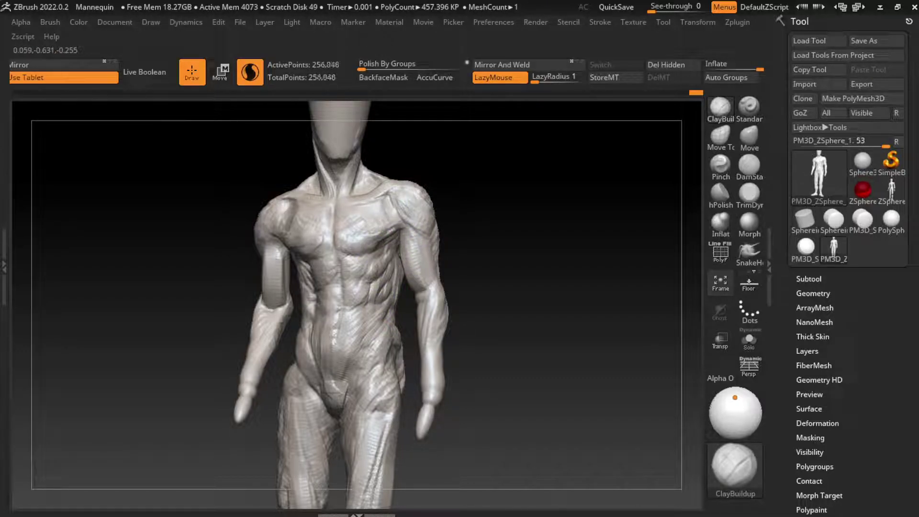
mouse_move(433, 225)
left_mouse_down()
mouse_move(412, 206)
mouse_move(395, 244)
left_mouse_up()
key("ctrl+z")
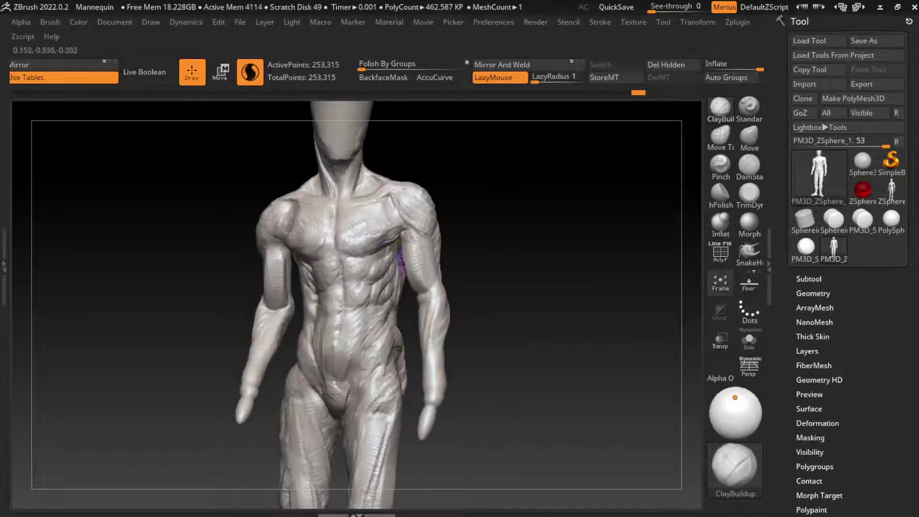
key("ctrl+z")
Shape the pectoral into the armpit and build up the deltoid, upper arm and forearm
left_click_drag(373, 256, 397, 232)
mouse_move(366, 262)
left_mouse_down()
mouse_move(389, 256)
mouse_move(389, 242)
mouse_move(381, 261)
left_mouse_up()
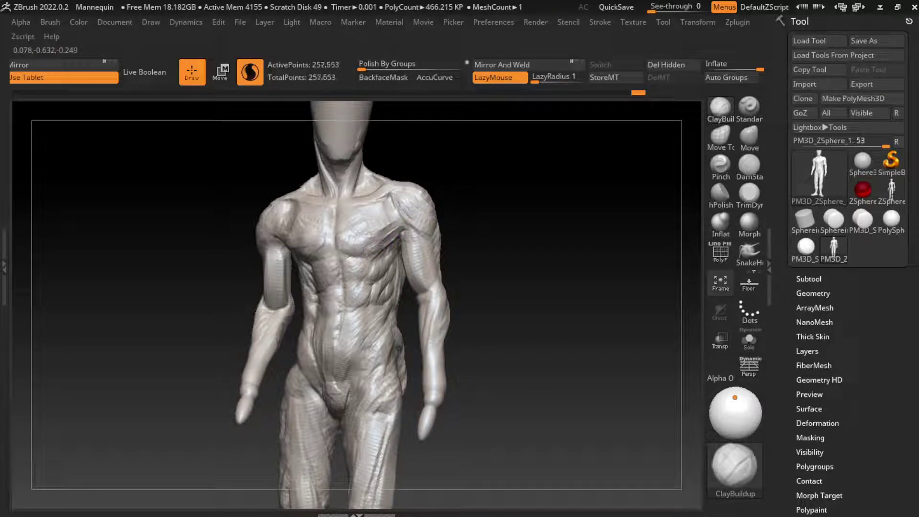
mouse_move(401, 229)
left_mouse_down()
mouse_move(407, 236)
mouse_move(390, 225)
mouse_move(397, 220)
left_mouse_up()
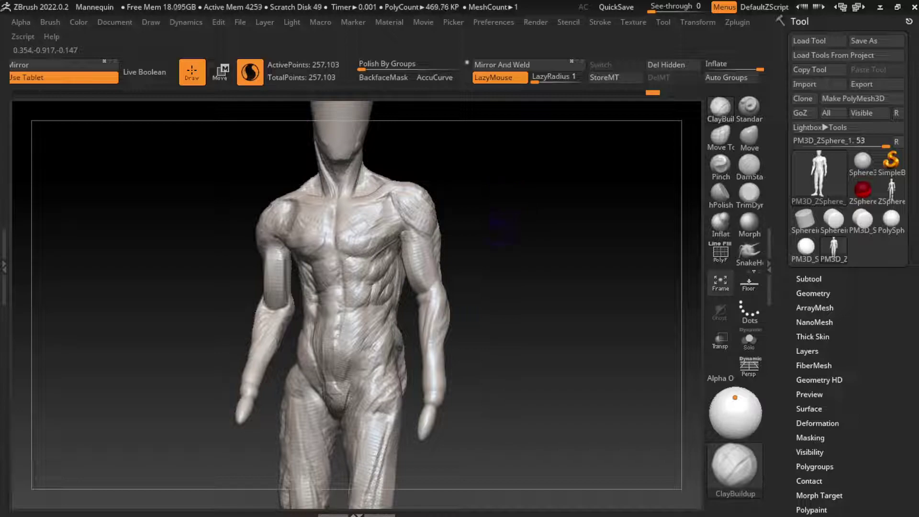
key("s")
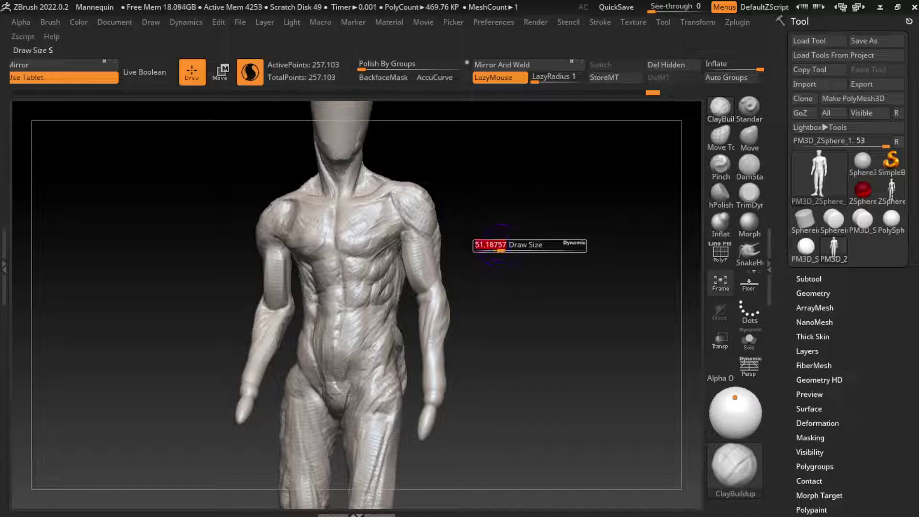
mouse_move(429, 237)
left_mouse_down()
mouse_move(407, 201)
mouse_move(434, 239)
left_mouse_up()
left_click_drag(429, 206, 411, 222)
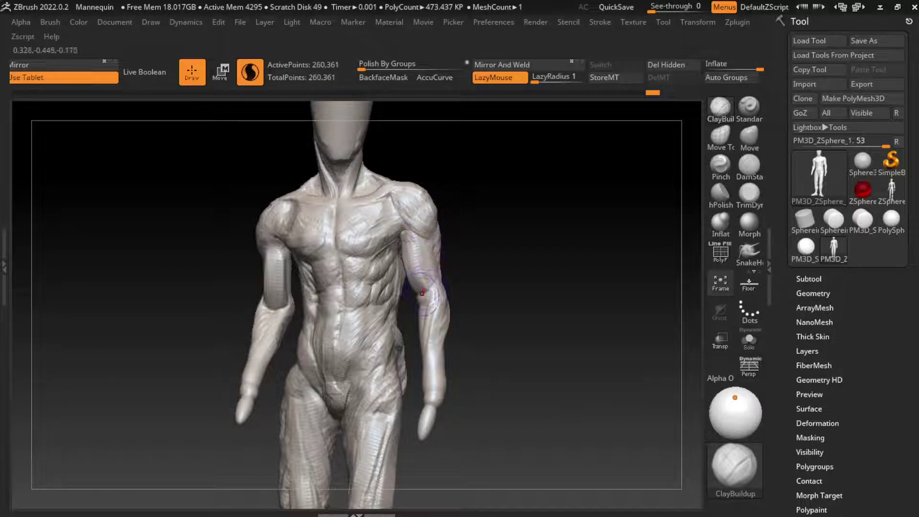
mouse_move(422, 292)
left_mouse_down()
mouse_move(433, 331)
mouse_move(432, 279)
mouse_move(431, 307)
left_mouse_up()
left_click(721, 164)
Carve a groove down the right forearm using DamStandard with LazyMouse on
key("b")
key("d")
key("s")
key("l")
mouse_move(421, 258)
left_mouse_down()
mouse_move(436, 304)
mouse_move(431, 326)
left_mouse_up()
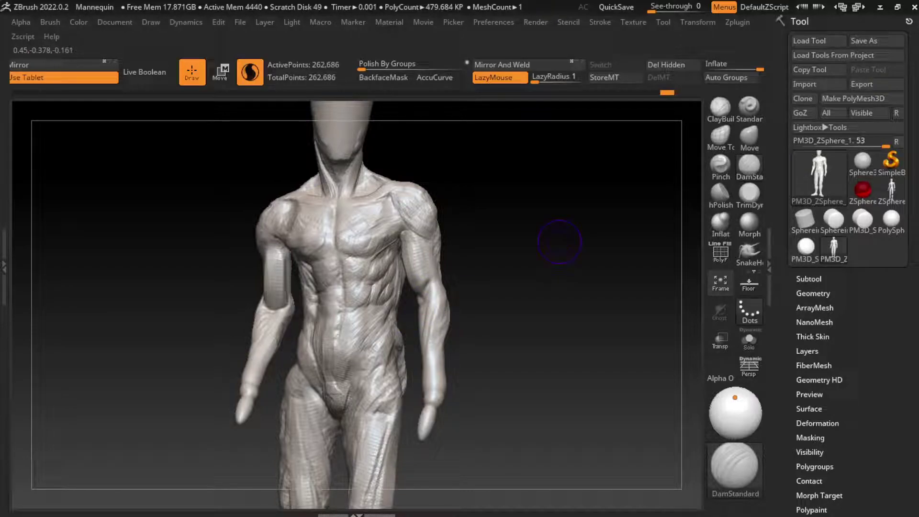
Build up the right forearm muscles with ClayBuildup strokes from several angles
key("b")
key("c")
key("b")
left_click_drag(438, 281, 431, 338)
mouse_move(488, 297)
left_mouse_down()
mouse_move(460, 297)
mouse_move(445, 328)
mouse_move(478, 297)
left_mouse_up()
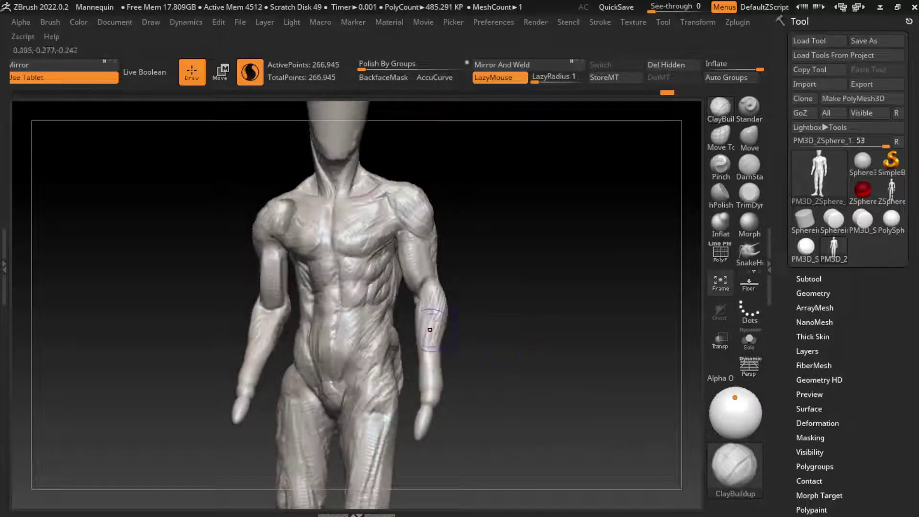
mouse_move(431, 321)
left_mouse_down()
mouse_move(417, 338)
mouse_move(421, 361)
left_mouse_up()
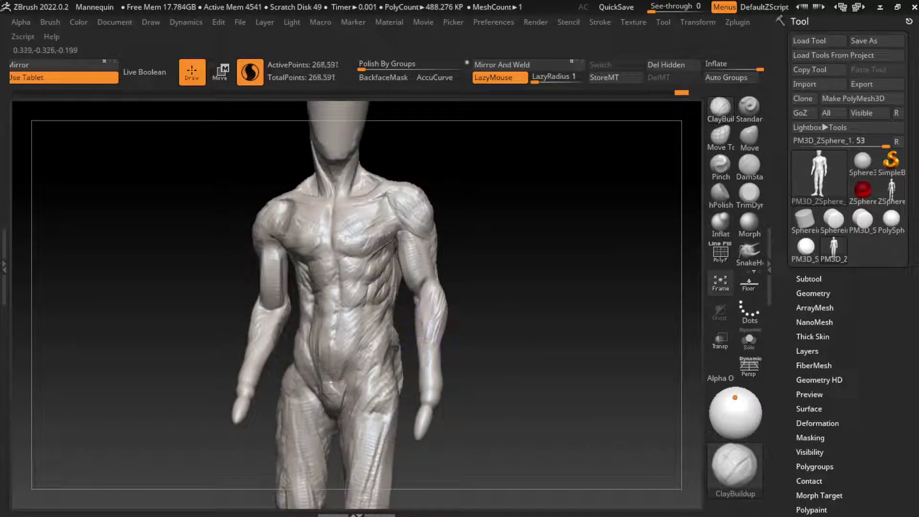
mouse_move(431, 321)
left_mouse_down()
mouse_move(423, 373)
mouse_move(431, 304)
left_mouse_up()
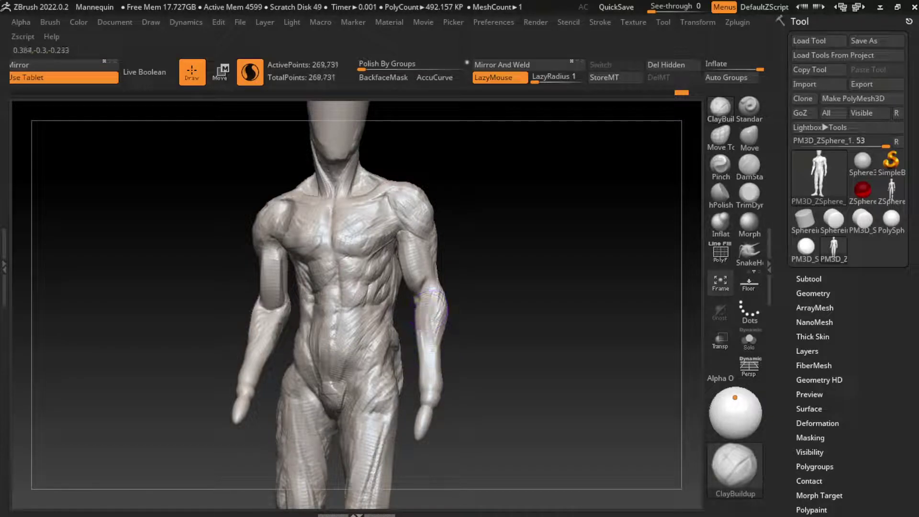
left_click_drag(426, 344, 421, 407)
mouse_move(462, 354)
left_mouse_down()
mouse_move(423, 379)
mouse_move(426, 412)
left_mouse_up()
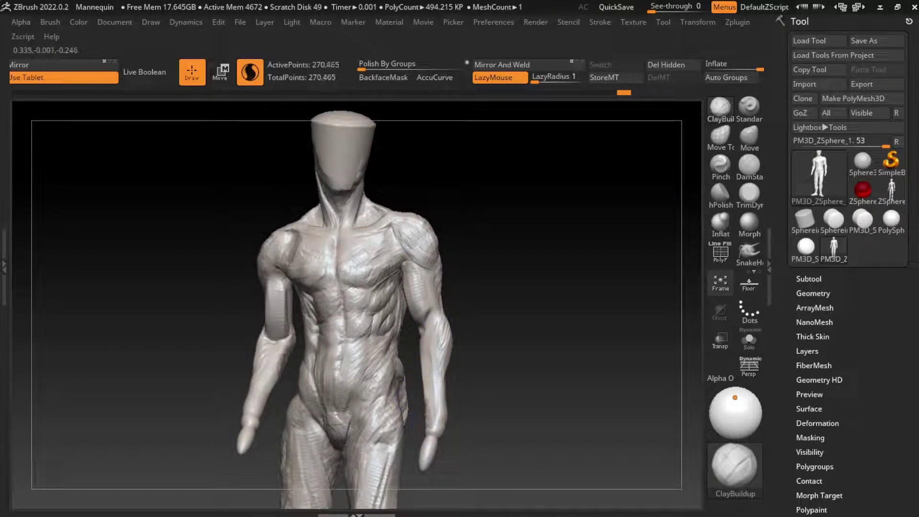
Add more clay strands along the right forearm down to the wrist
mouse_move(462, 379)
left_mouse_down()
mouse_move(422, 374)
mouse_move(408, 336)
mouse_move(416, 383)
left_mouse_up()
mouse_move(407, 335)
left_mouse_down()
mouse_move(421, 388)
mouse_move(484, 364)
mouse_move(426, 383)
mouse_move(429, 417)
left_mouse_up()
left_click_drag(527, 335, 541, 292)
mouse_move(445, 340)
left_mouse_down()
mouse_move(435, 407)
mouse_move(448, 381)
left_mouse_up()
mouse_move(440, 311)
left_mouse_down()
mouse_move(438, 355)
mouse_move(517, 326)
left_mouse_up()
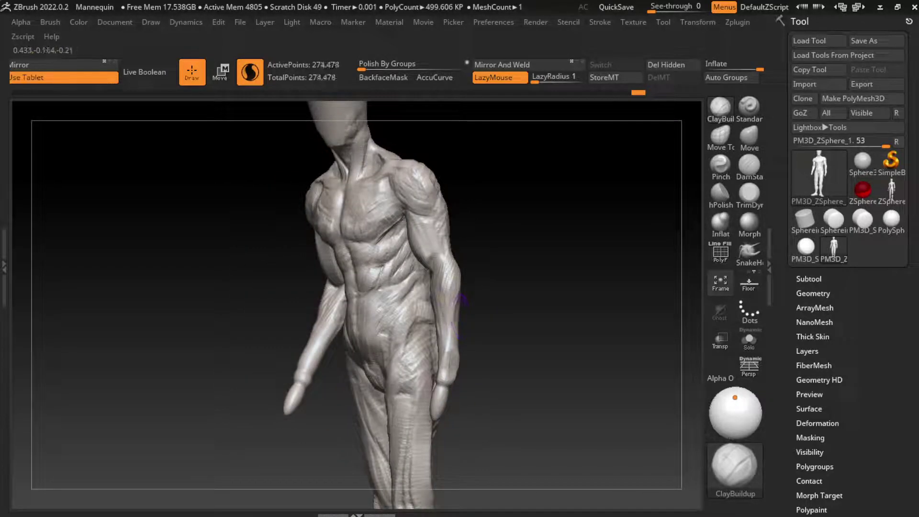
left_click_drag(457, 299, 452, 350)
mouse_move(503, 335)
left_mouse_down()
mouse_move(450, 338)
mouse_move(454, 283)
mouse_move(508, 364)
left_mouse_up()
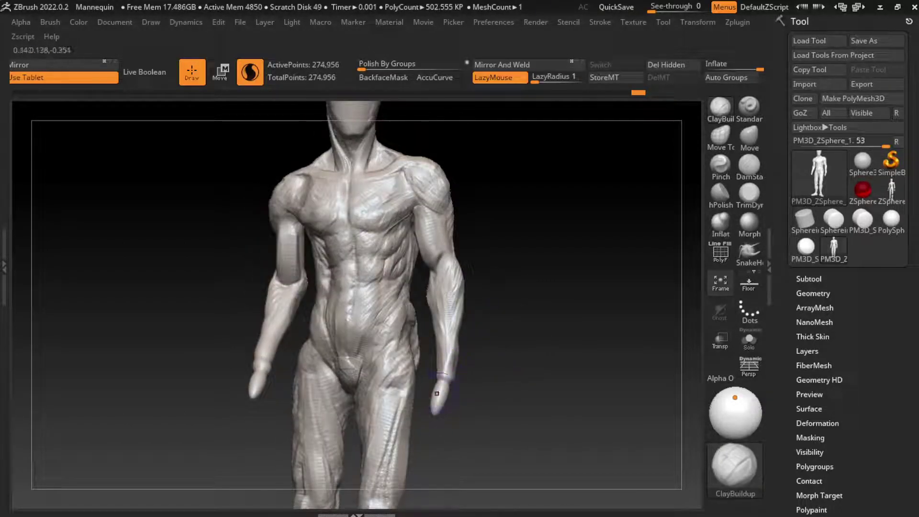
left_click_drag(443, 373, 439, 402)
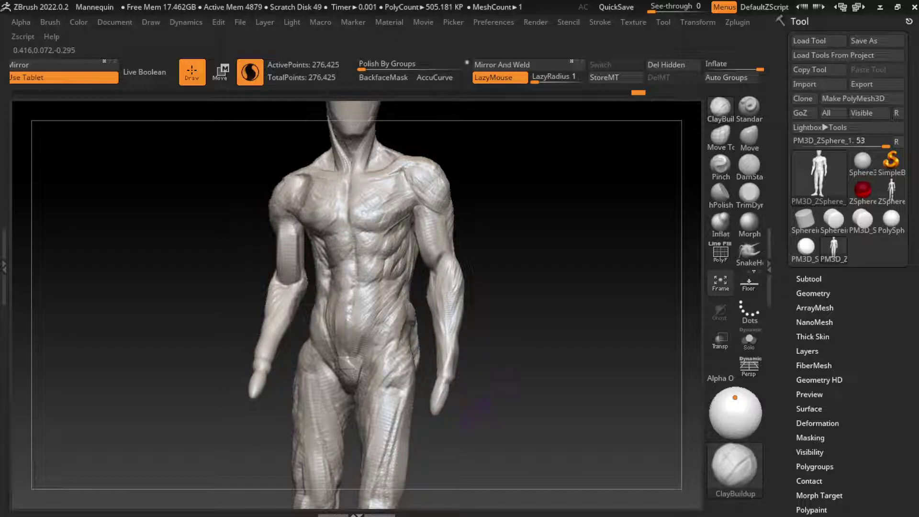
Pull the right hand's tip down and thinner with the Move brush, LazyMouse off
key("b")
key("m")
key("v")
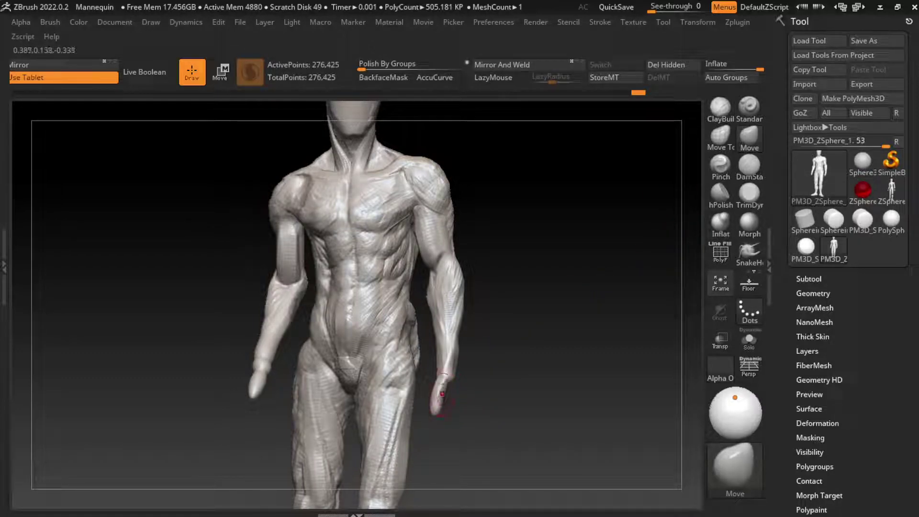
left_click_drag(442, 394, 434, 412)
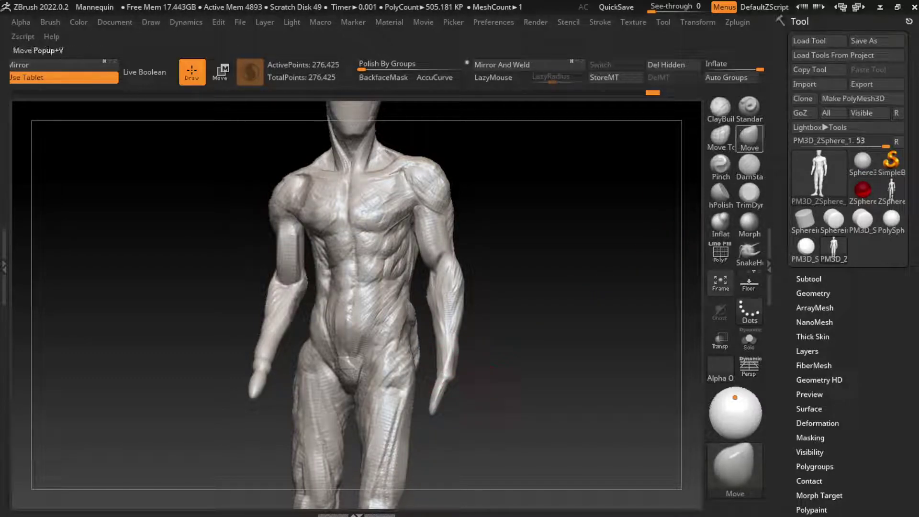
Pull out the hand shape and a first finger with SnakeHook
left_click(750, 252)
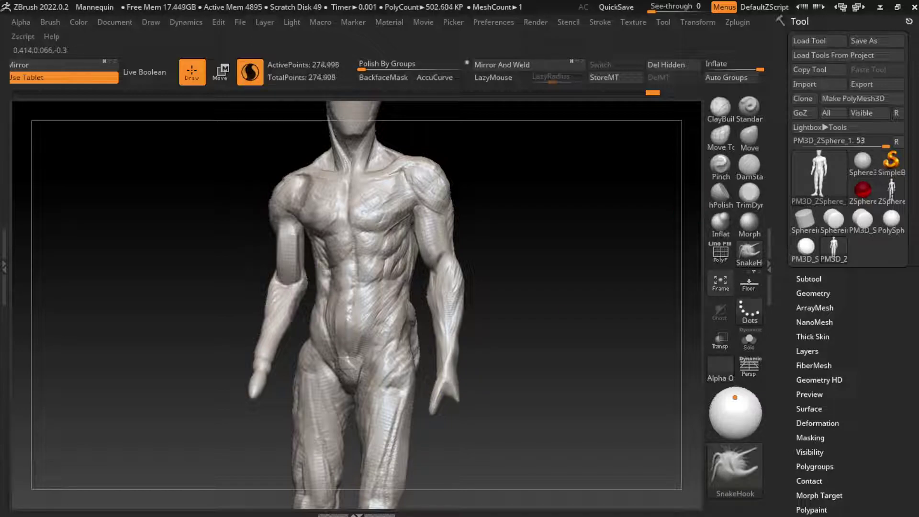
left_click_drag(450, 386, 459, 399)
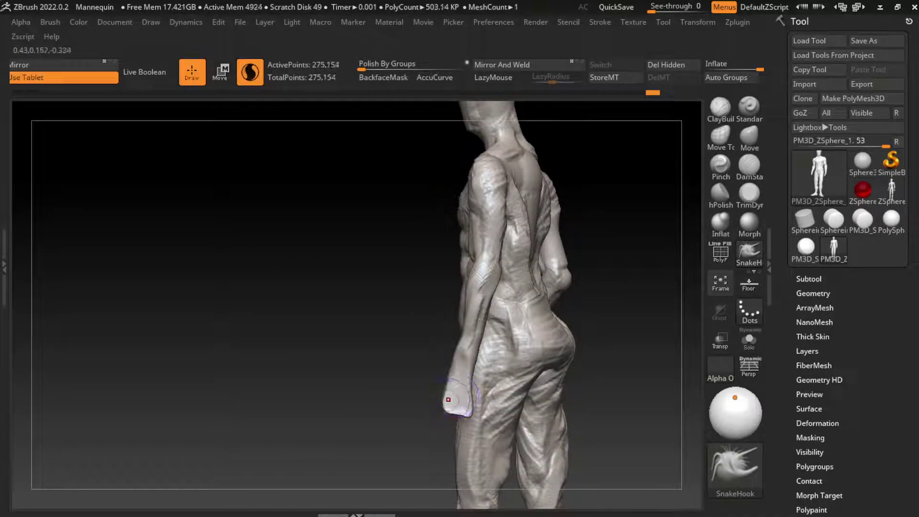
right_click_drag(458, 399, 558, 396)
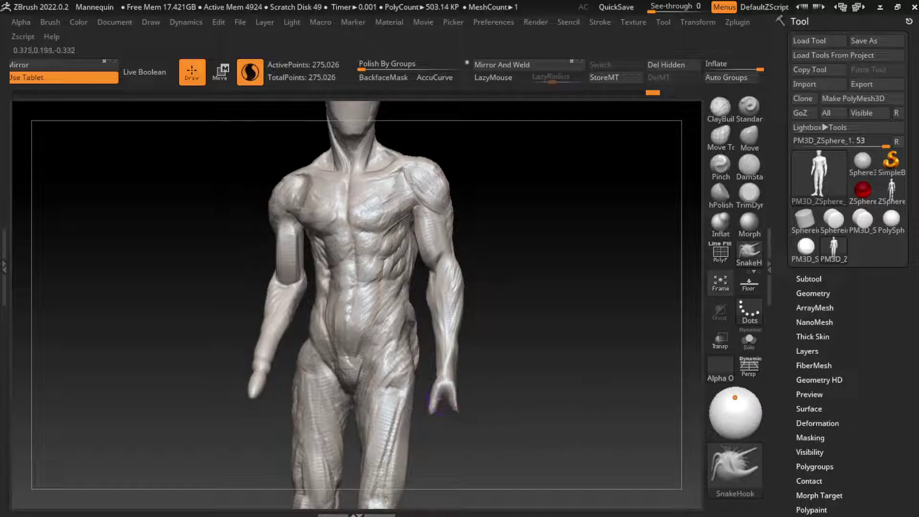
left_click_drag(440, 401, 452, 354)
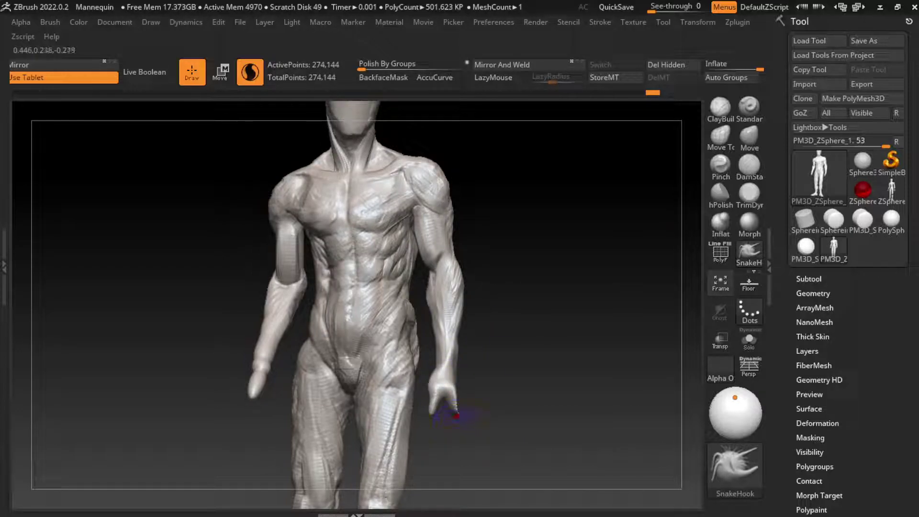
left_click_drag(455, 416, 434, 429)
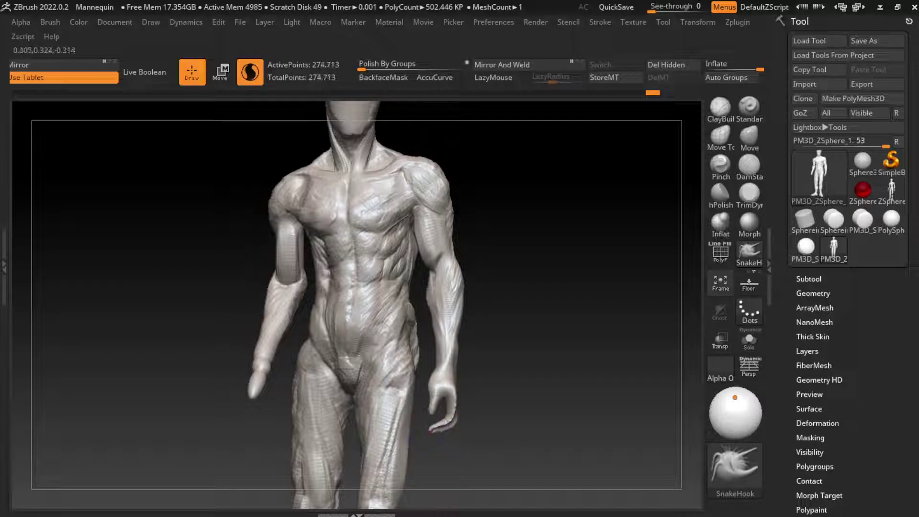
left_click_drag(443, 421, 483, 398)
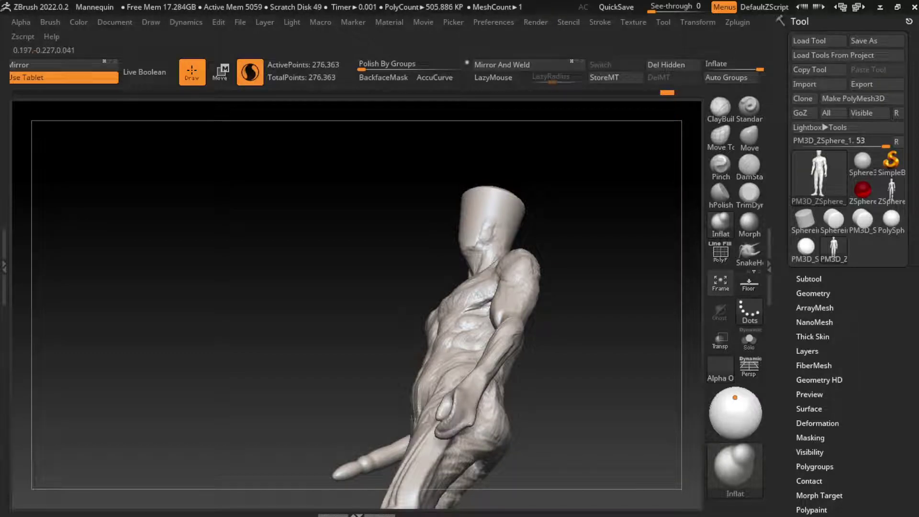
Resize SnakeHook and pull the fingertips out into rough fingers
left_click(750, 166)
left_click(749, 251)
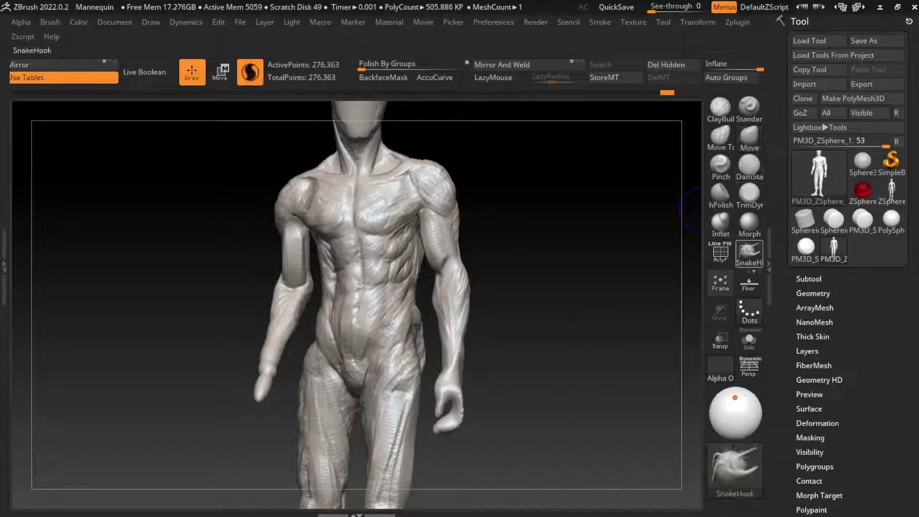
key("s")
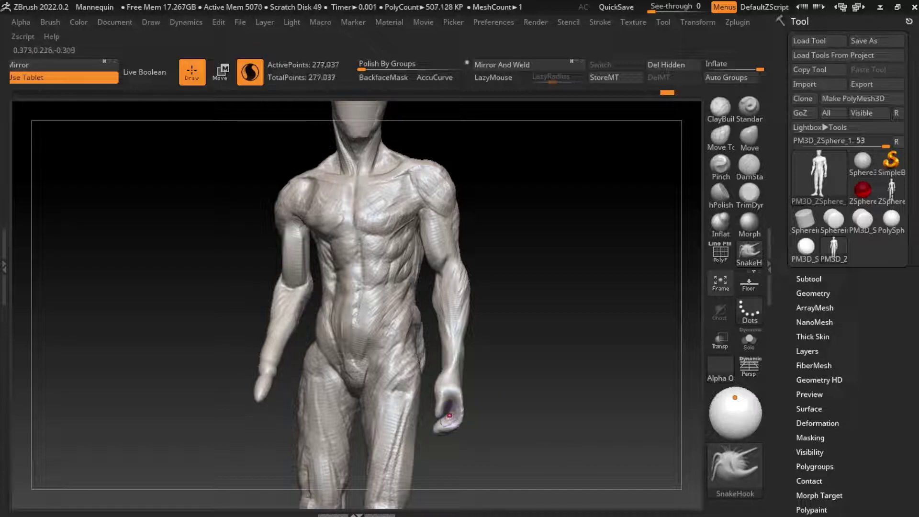
left_click_drag(459, 422, 486, 415)
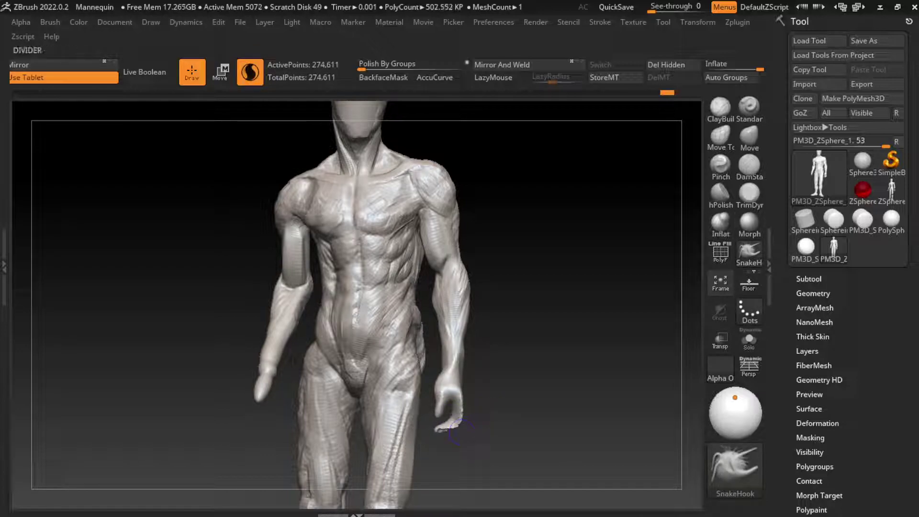
Puff up the fingers with Inflate and bend the curled finger with Move
key("b")
key("i")
key("n")
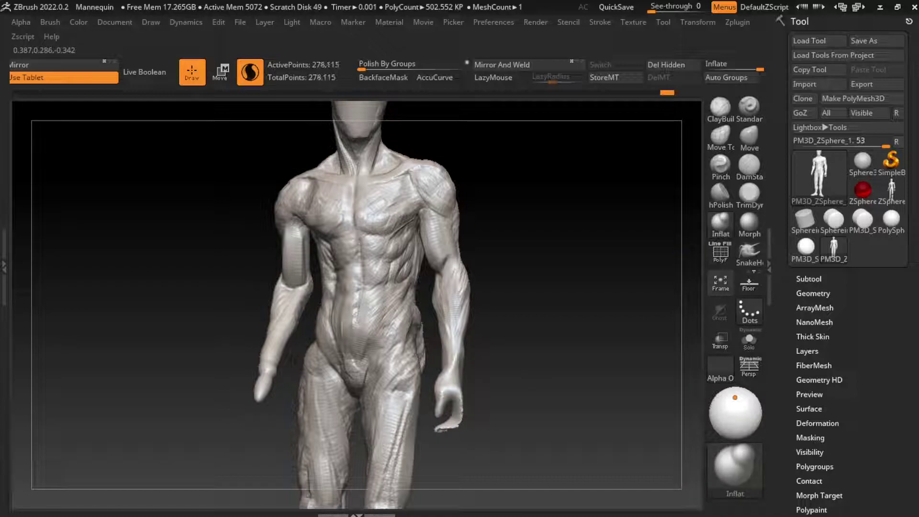
left_click_drag(448, 407, 453, 427)
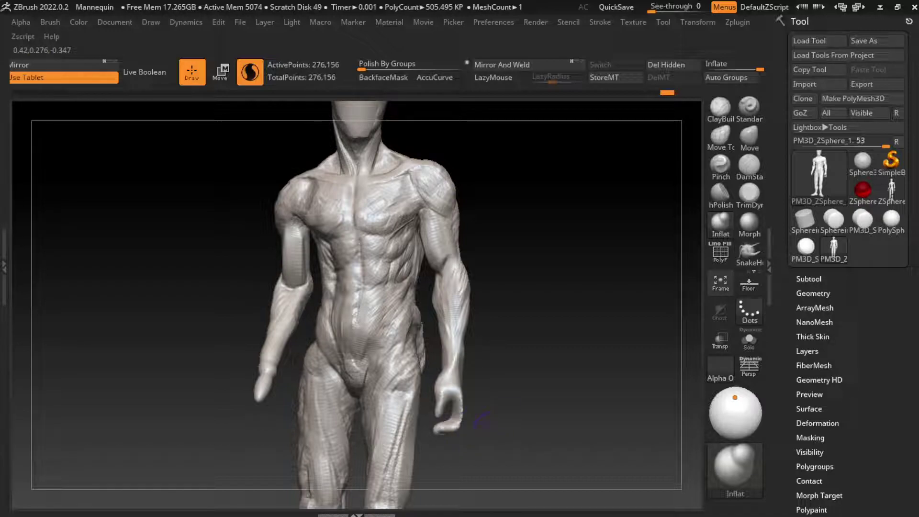
left_click(749, 136)
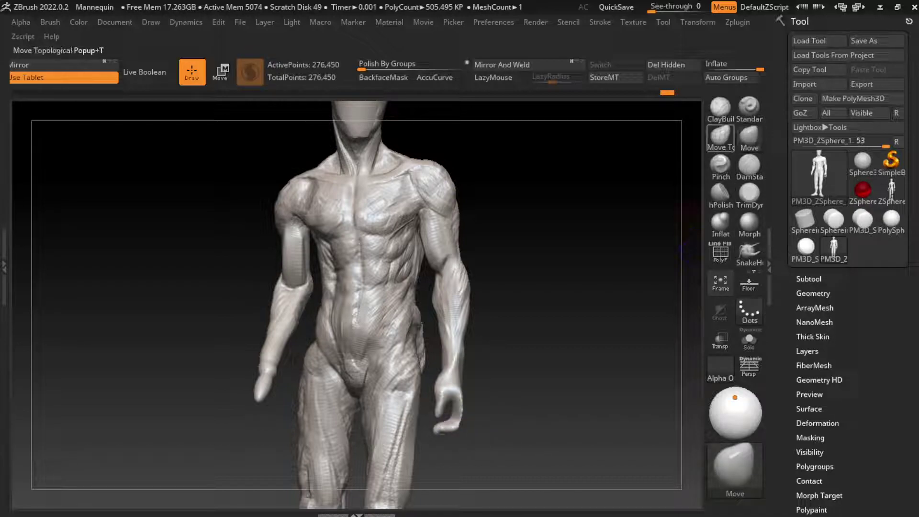
left_click_drag(457, 424, 474, 415)
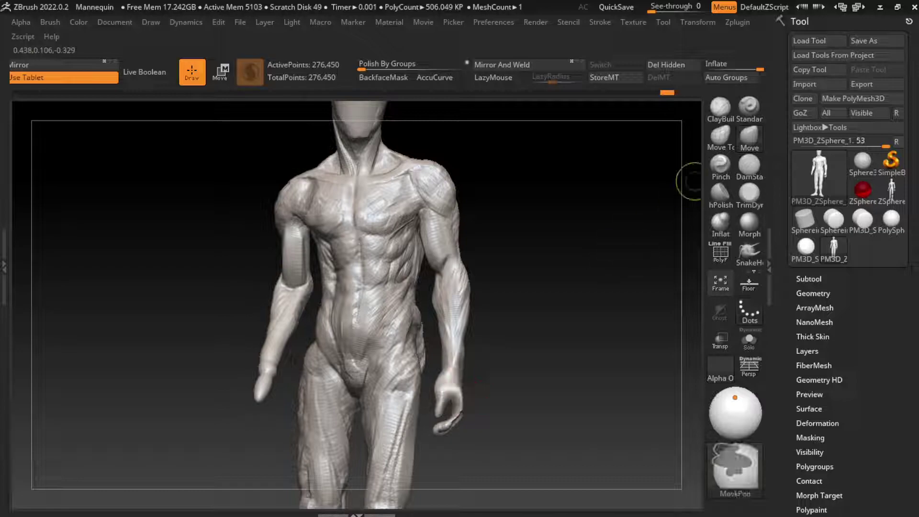
Add ClayBuildup strokes with LazyMouse on the right wrist and forearm, checking from behind
key("b")
key("c")
key("b")
left_click(461, 393)
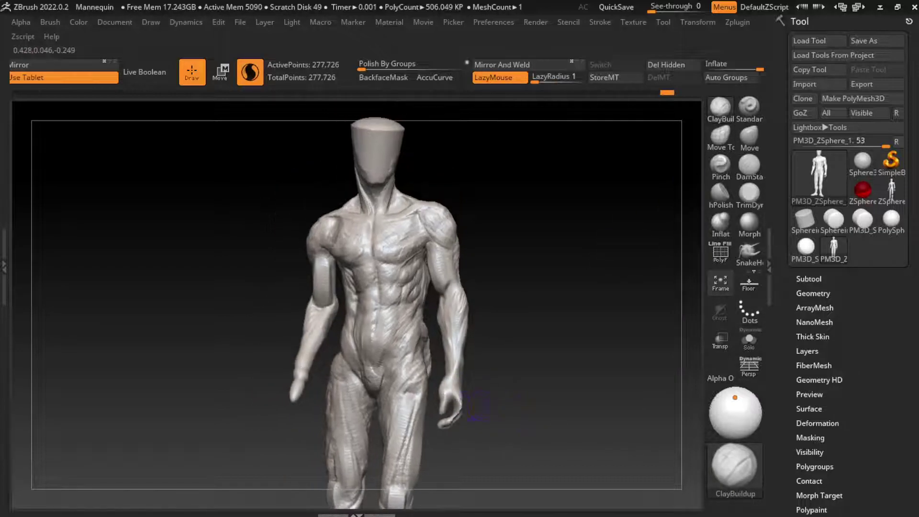
left_click_drag(457, 402, 454, 383)
left_click_drag(460, 422, 457, 369)
mouse_move(443, 400)
left_mouse_down()
mouse_move(453, 387)
mouse_move(455, 350)
left_mouse_up()
mouse_move(453, 403)
left_mouse_down()
mouse_move(452, 369)
mouse_move(462, 367)
left_mouse_up()
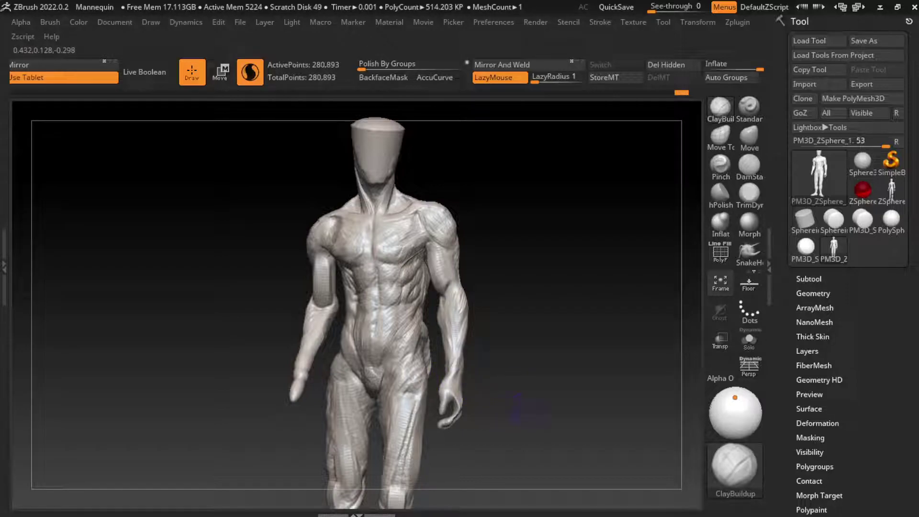
left_click_drag(524, 407, 471, 390)
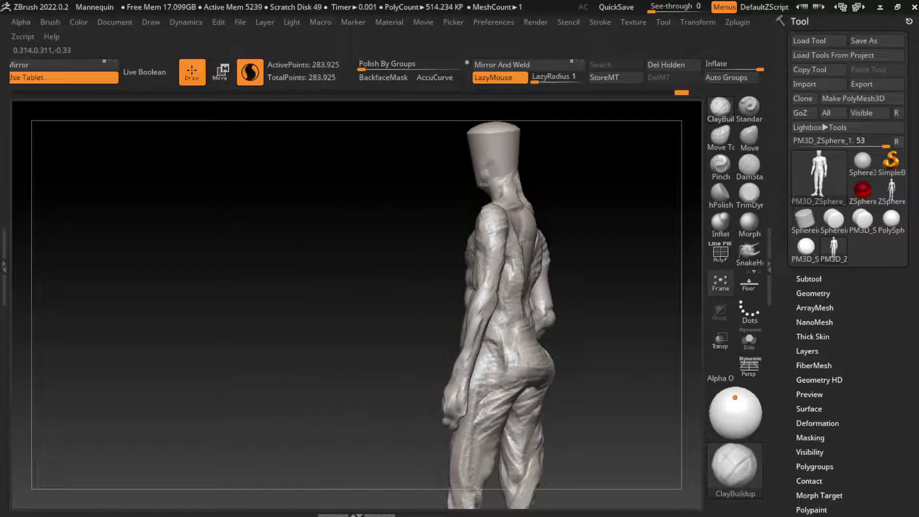
left_click_drag(575, 433, 445, 433)
mouse_move(465, 400)
left_mouse_down()
mouse_move(460, 417)
mouse_move(474, 421)
mouse_move(462, 422)
left_mouse_up()
mouse_move(551, 407)
left_mouse_down()
mouse_move(478, 402)
mouse_move(546, 383)
mouse_move(507, 321)
left_mouse_up()
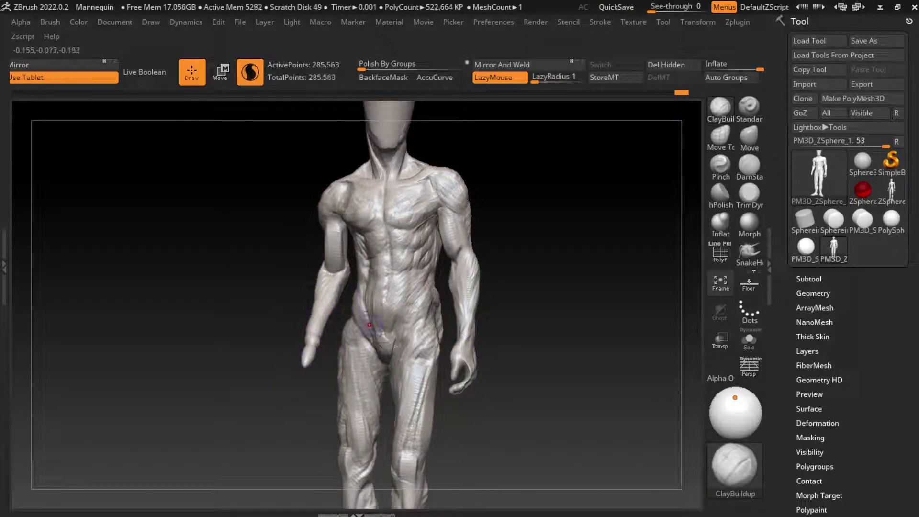
Try pulling the left hand's tip out with SnakeHook, undoing both attempts
left_click(750, 252)
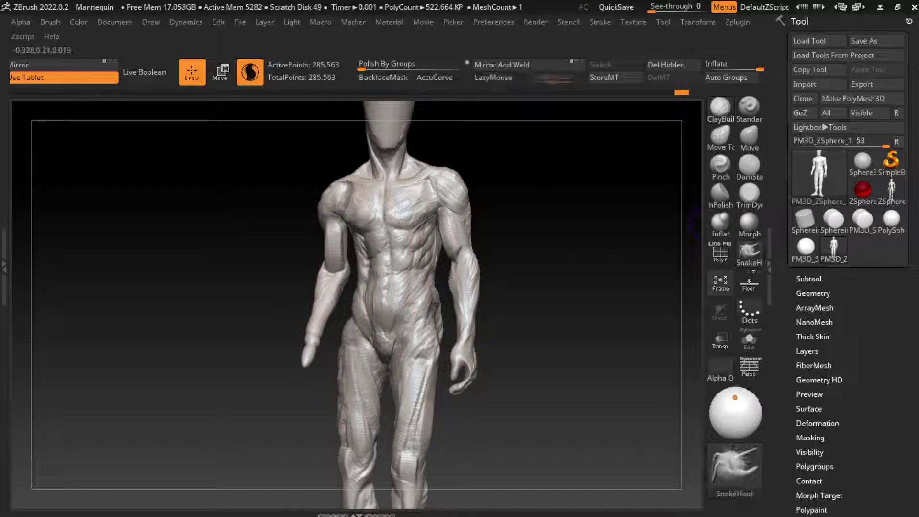
key("s")
key("s")
left_click_drag(318, 340, 305, 359)
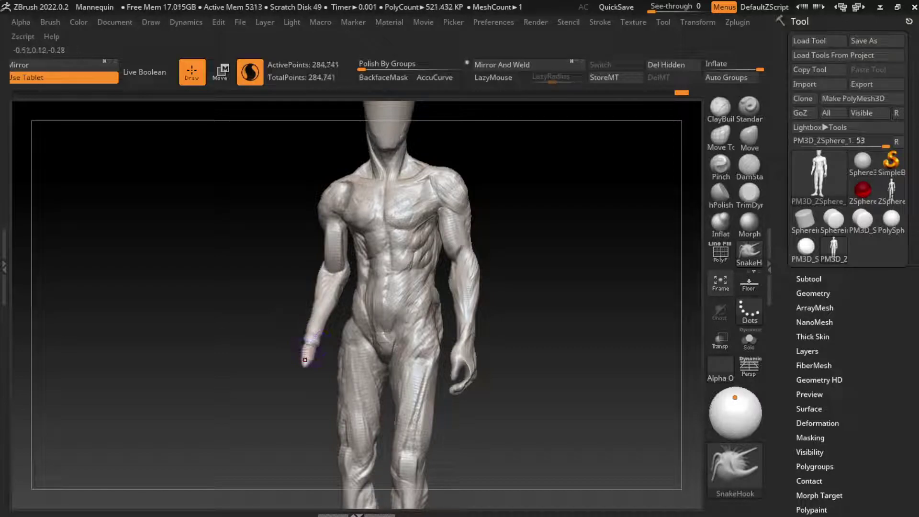
key("ctrl+z")
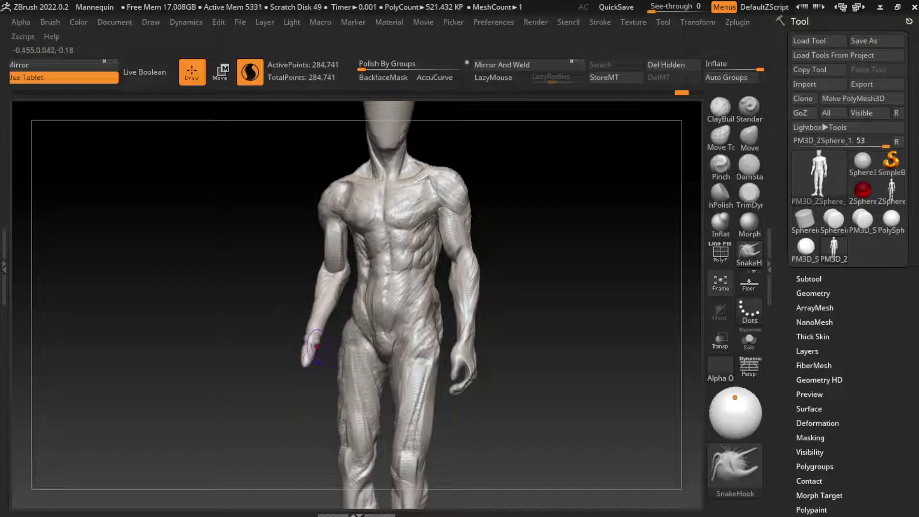
left_click_drag(318, 340, 316, 348)
key("ctrl+z")
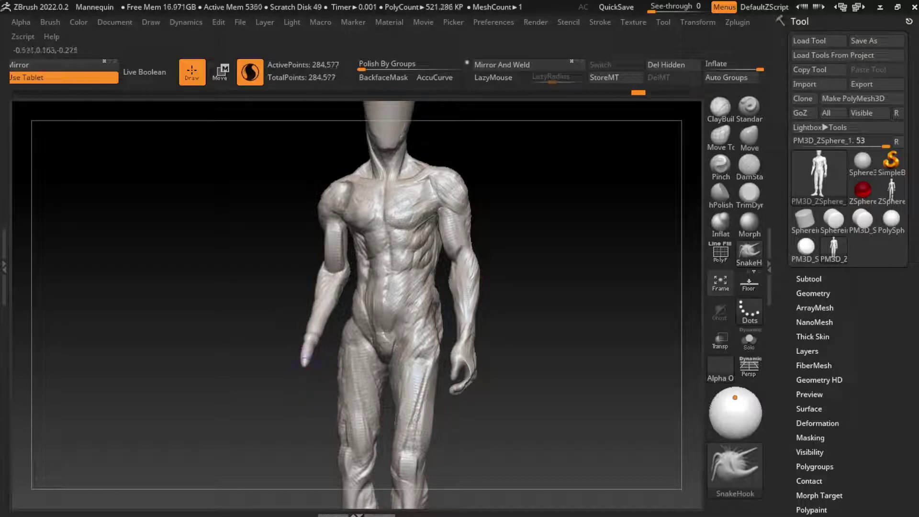
Pull a rough thumb and fingertips out of the left hand from a side view
mouse_move(144, 335)
left_mouse_down()
mouse_move(268, 335)
mouse_move(301, 359)
left_mouse_up()
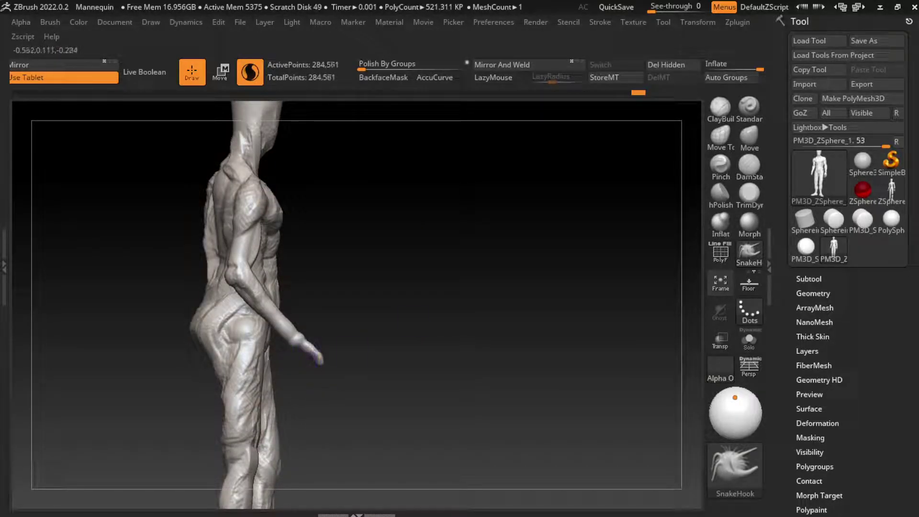
left_click_drag(335, 425, 243, 425)
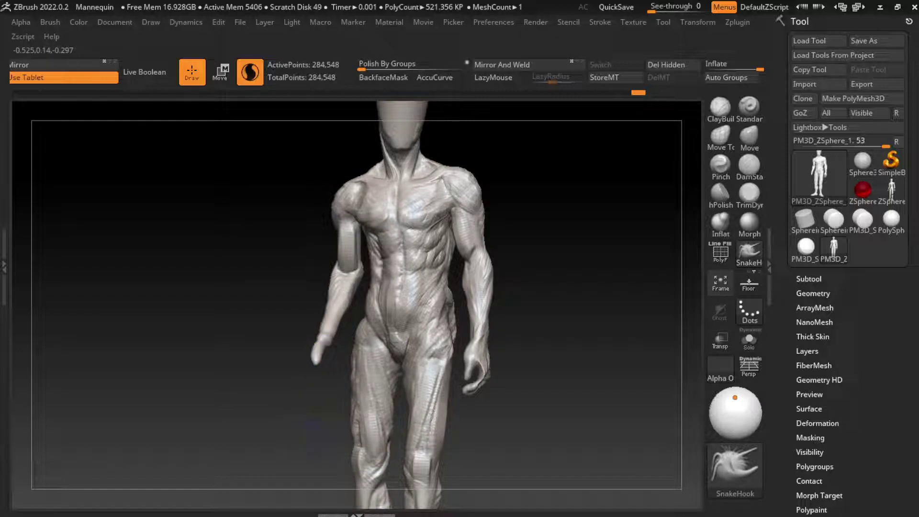
left_click_drag(295, 440, 383, 440)
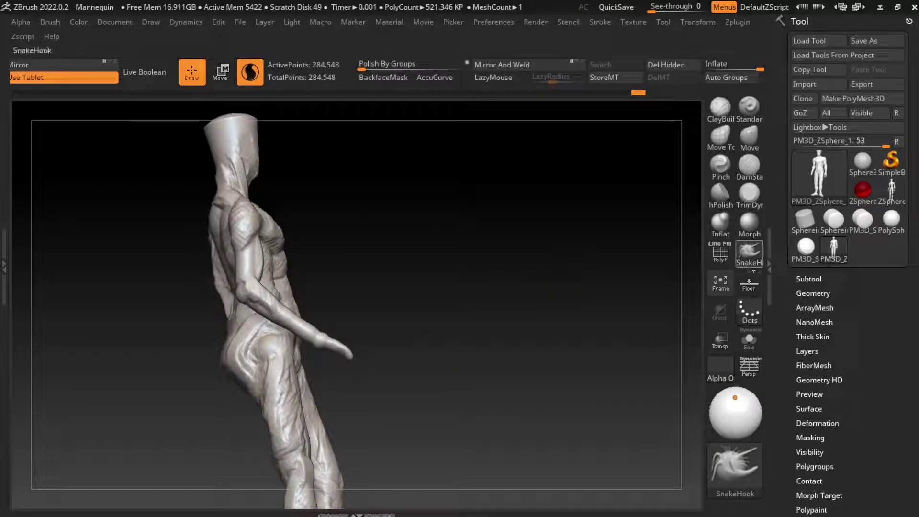
left_click_drag(311, 424, 326, 424)
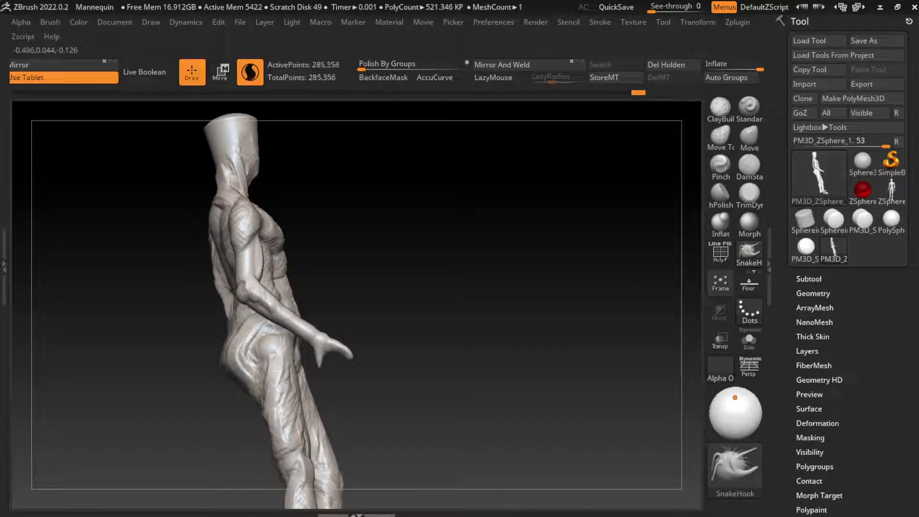
left_click_drag(326, 360, 407, 354)
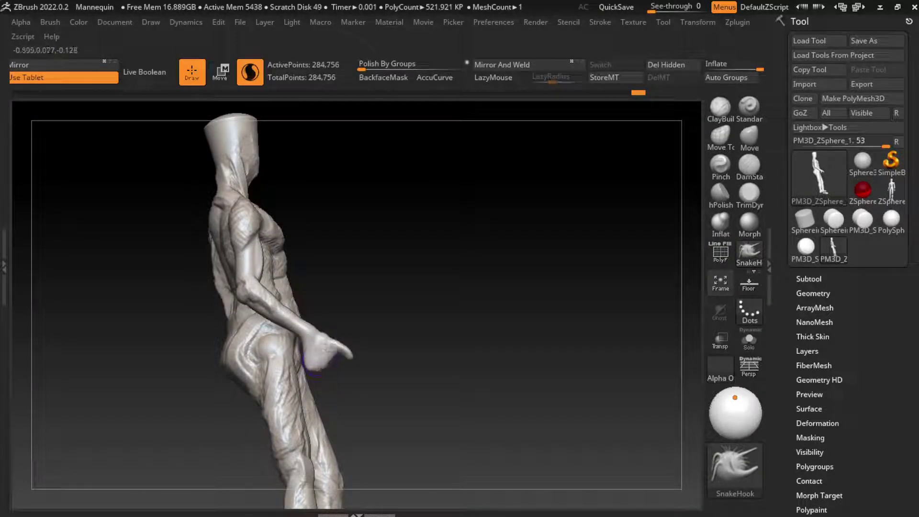
mouse_move(317, 360)
left_mouse_down()
mouse_move(308, 369)
mouse_move(314, 388)
mouse_move(321, 380)
mouse_move(307, 407)
mouse_move(307, 381)
left_mouse_up()
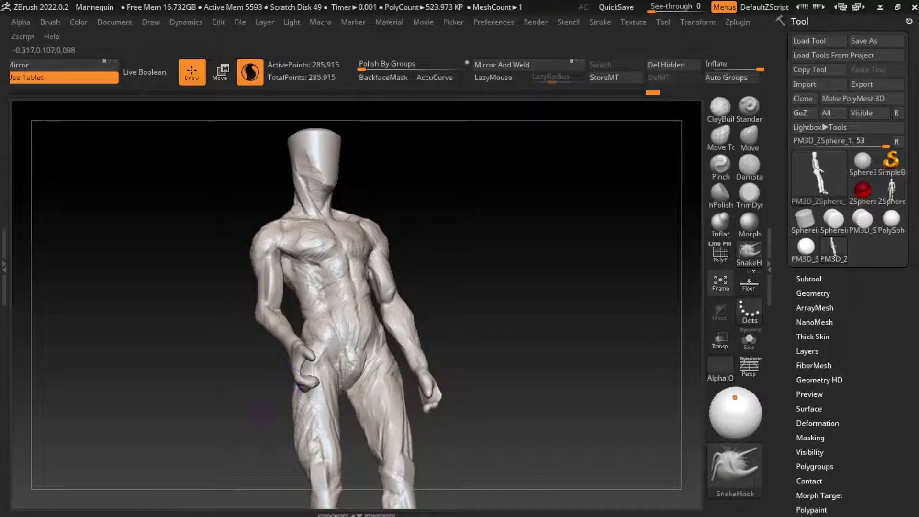
mouse_move(297, 379)
left_mouse_down()
mouse_move(289, 384)
mouse_move(335, 373)
mouse_move(291, 355)
left_mouse_up()
Add a ClayBuildup stroke with LazyMouse on the hand and enable backface auto-masking
key("b")
key("c")
key("b")
key("l")
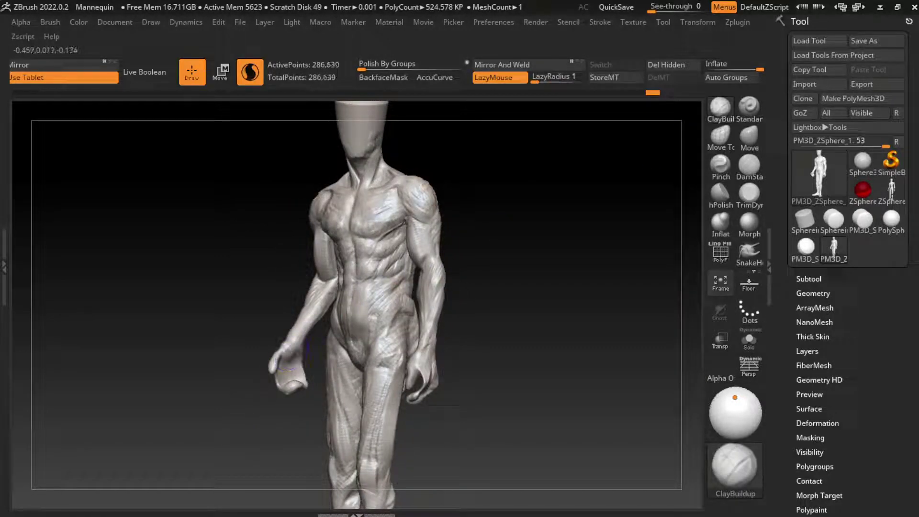
left_click_drag(285, 367, 287, 376)
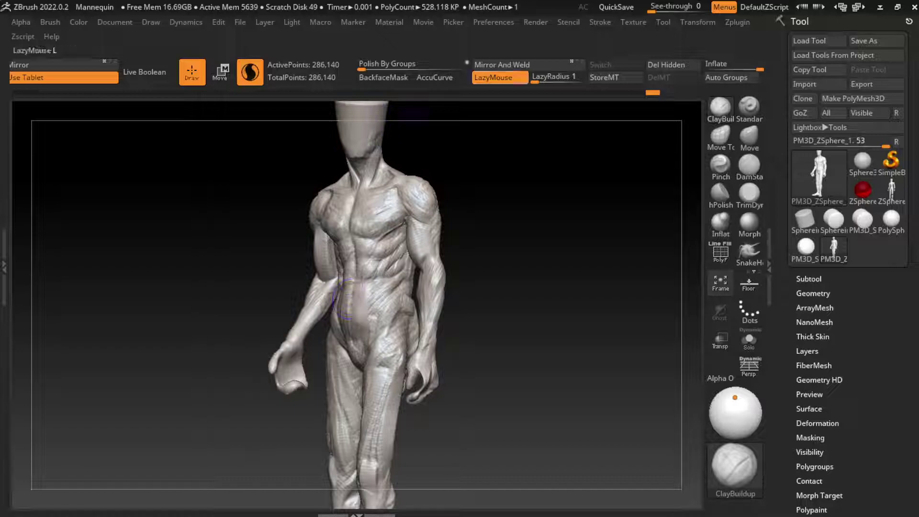
left_click(384, 77)
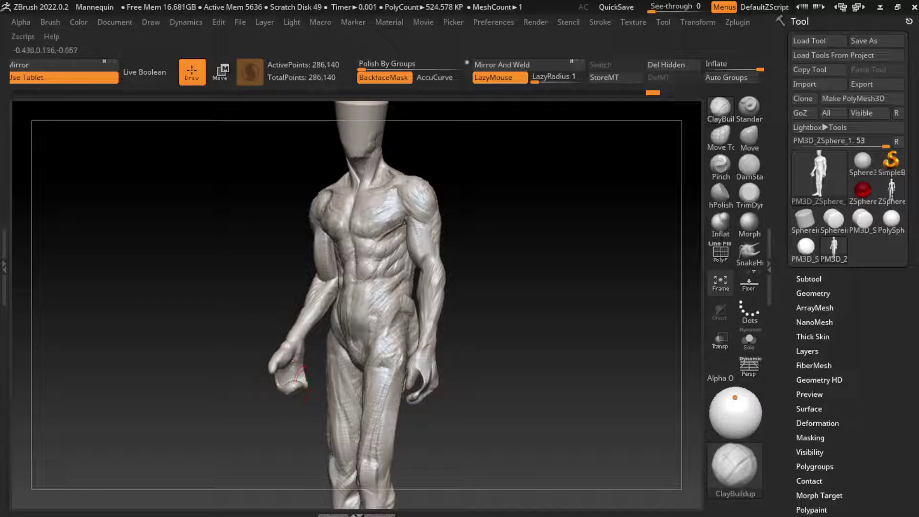
mouse_move(297, 375)
left_mouse_down()
mouse_move(299, 412)
mouse_move(349, 367)
left_mouse_up()
Dismiss the auto-masking notice, orbit around the torso, and undo the last arm stroke
key("ctrl")
left_click(263, 422)
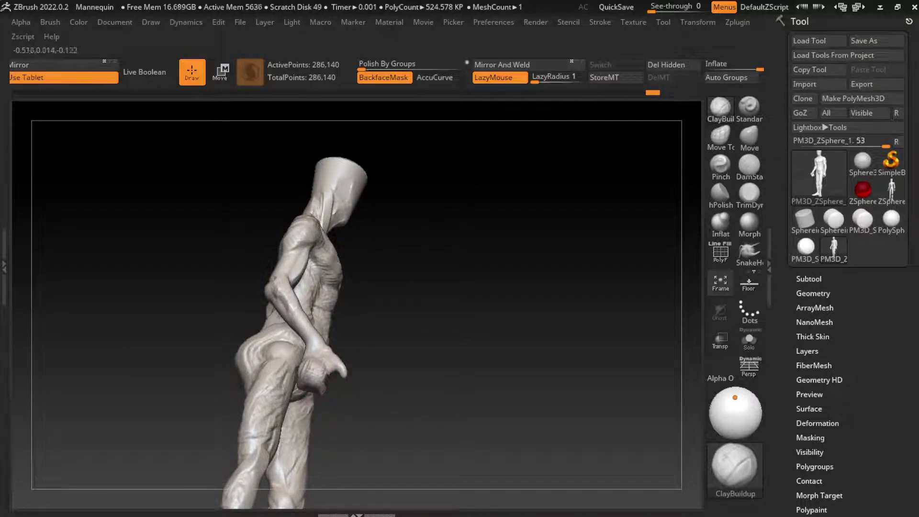
mouse_move(330, 371)
left_mouse_down()
mouse_move(317, 420)
mouse_move(273, 398)
left_mouse_up()
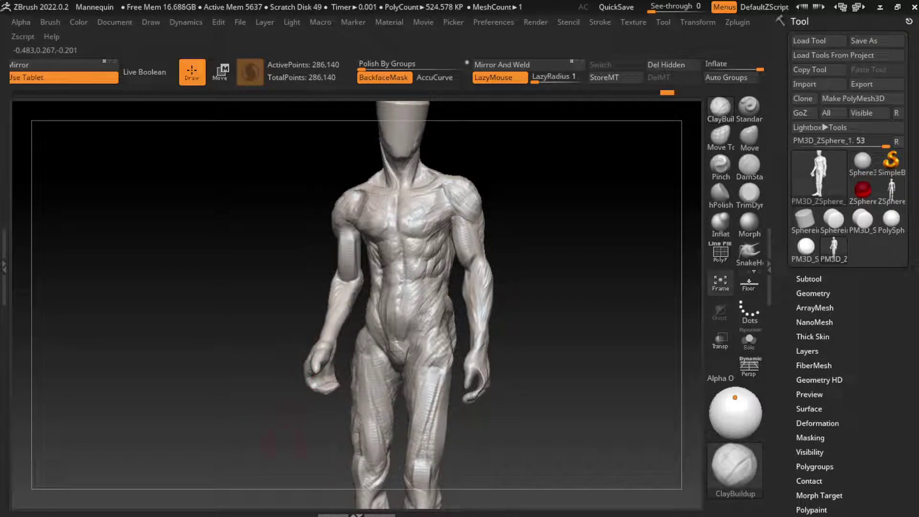
left_click_drag(289, 439, 320, 375)
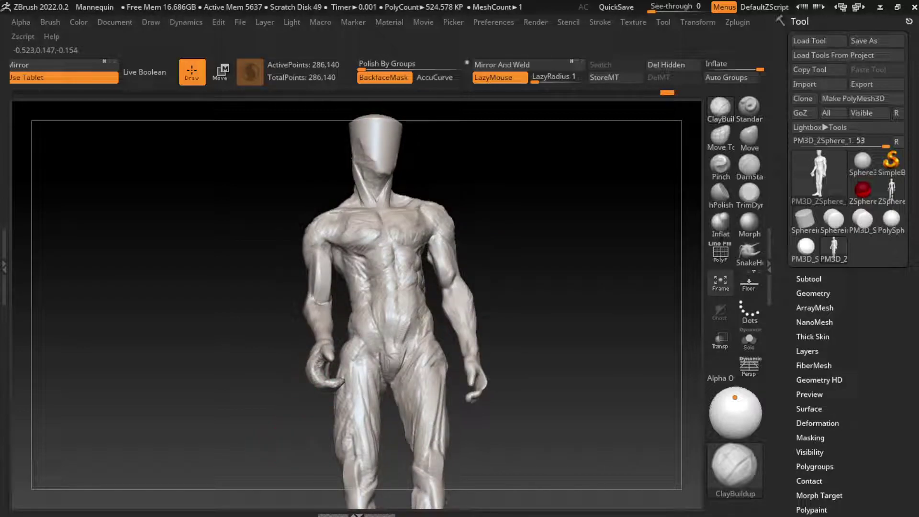
left_click_drag(286, 417, 290, 459)
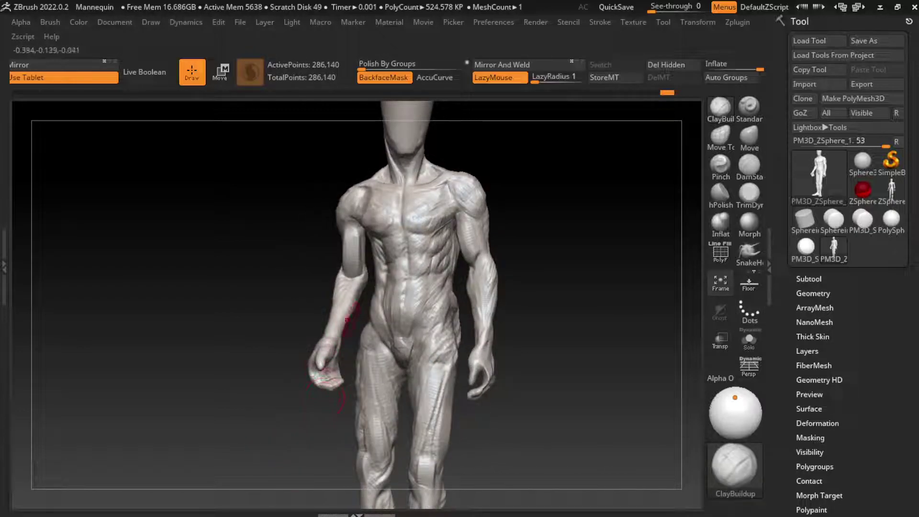
key("ctrl+z")
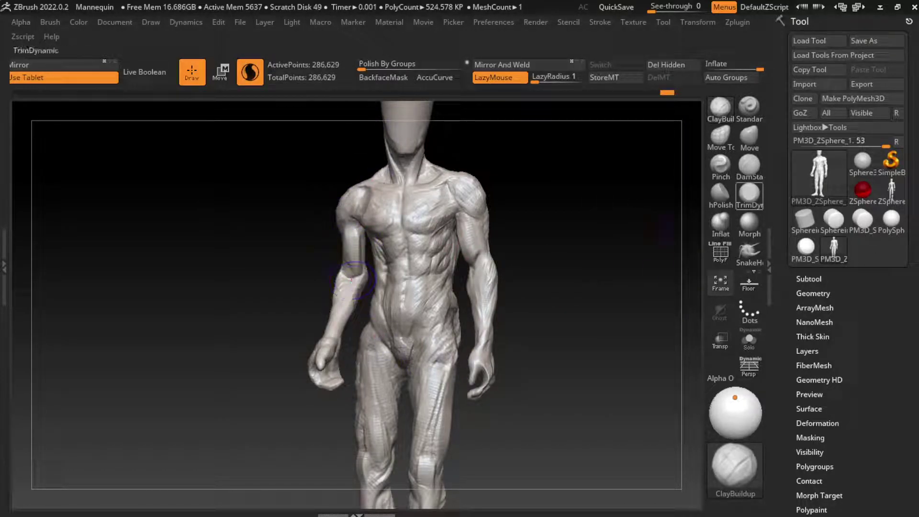
Build up clay on the left torso and upper arm with ClayBuildup
left_click(749, 165)
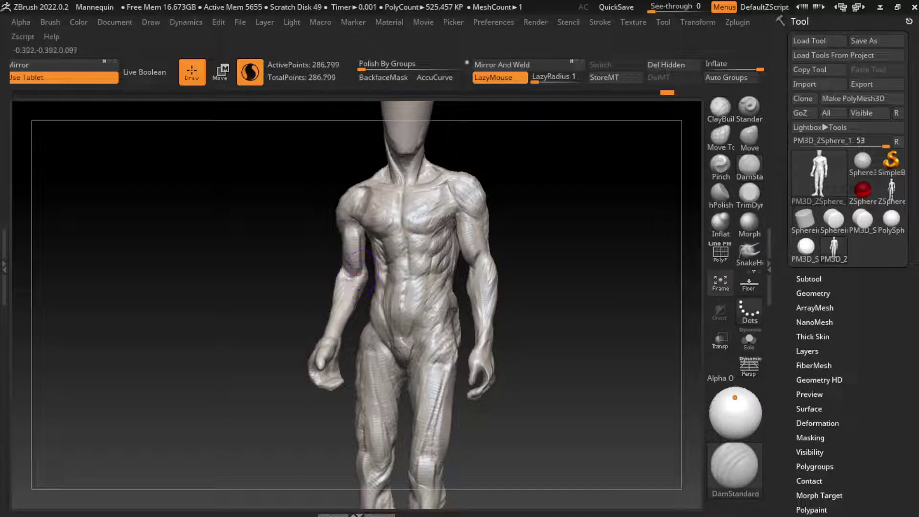
key("b")
key("c")
key("b")
left_click_drag(413, 246, 355, 239)
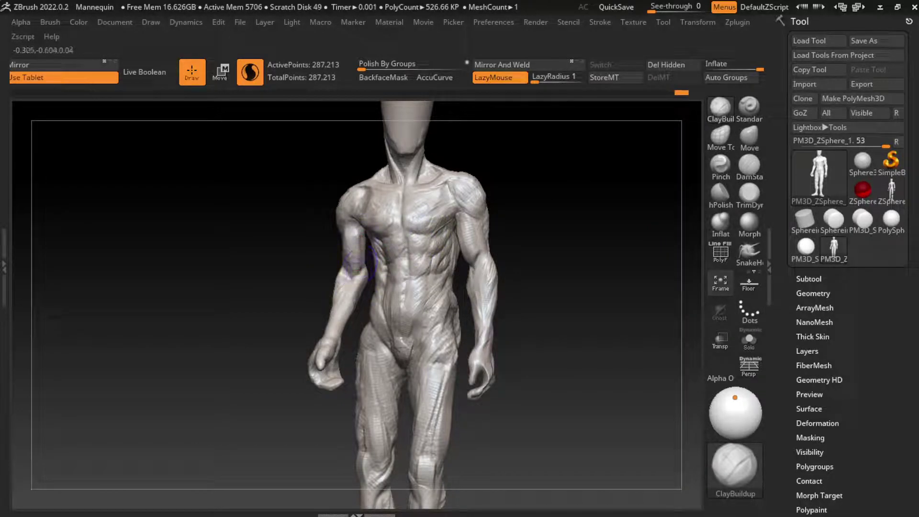
left_click_drag(268, 288, 216, 288)
left_click_drag(345, 223, 347, 251)
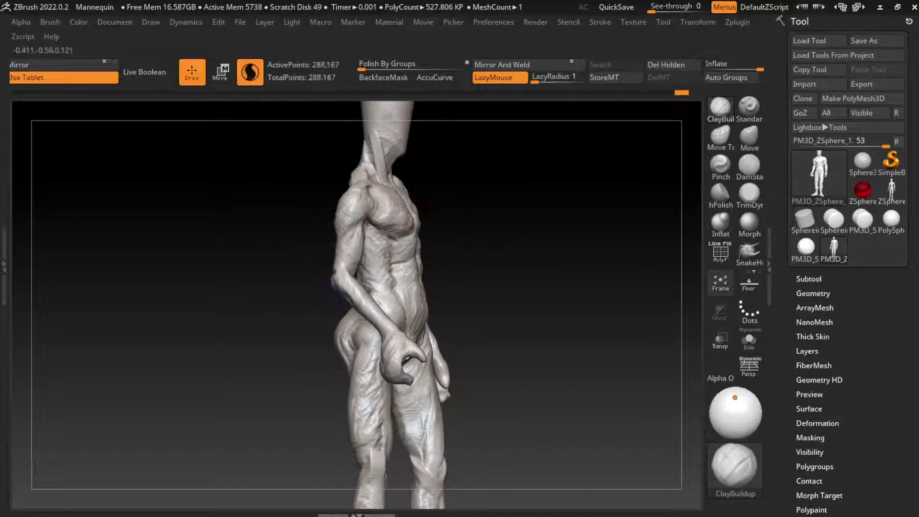
left_click_drag(268, 287, 352, 285)
Add muscle mass to the left upper arm and along the forearm toward the hand
left_click_drag(287, 311, 260, 381)
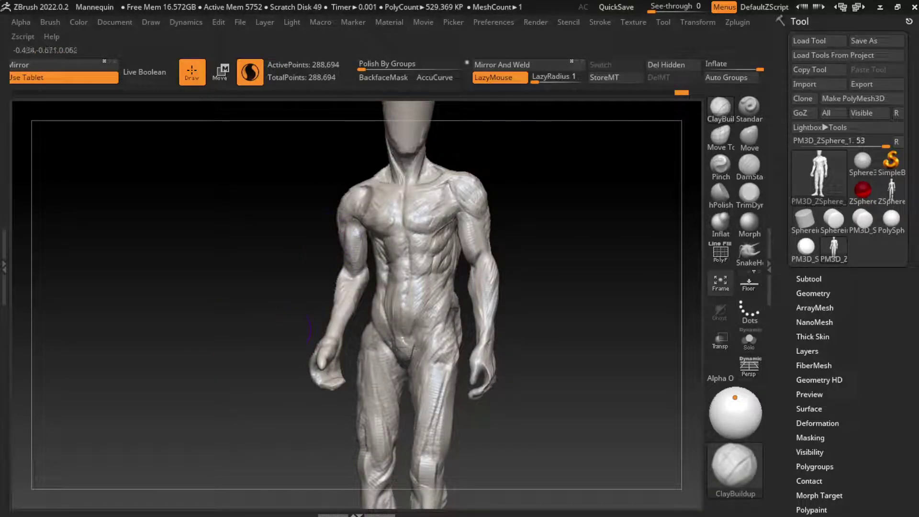
left_click_drag(344, 225, 352, 251)
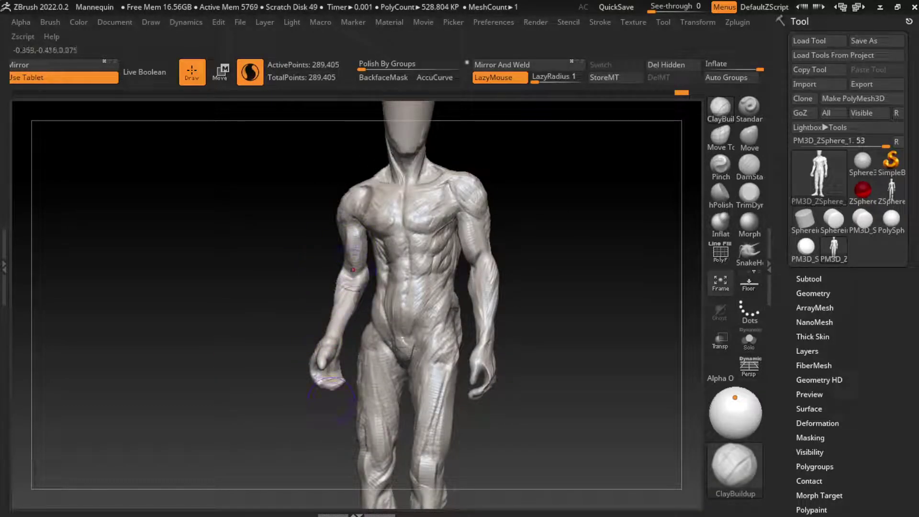
left_click_drag(363, 293, 360, 309)
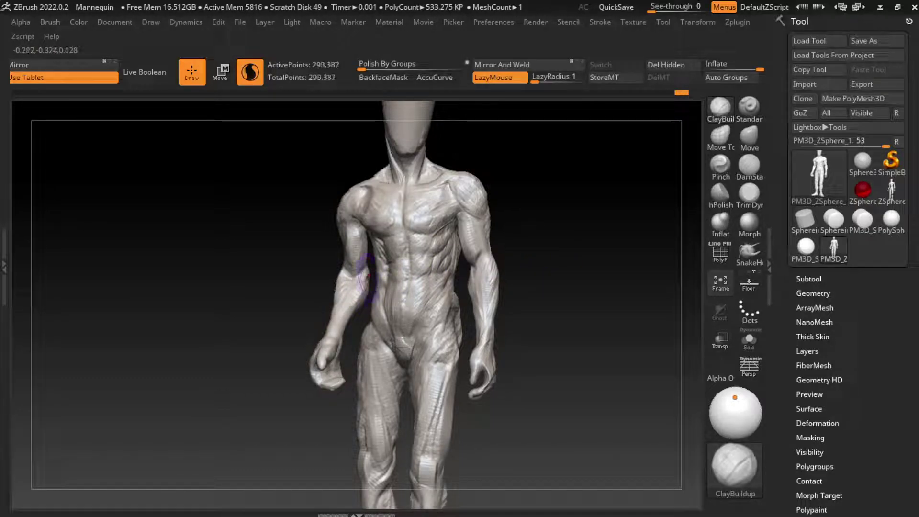
left_click_drag(365, 287, 326, 369)
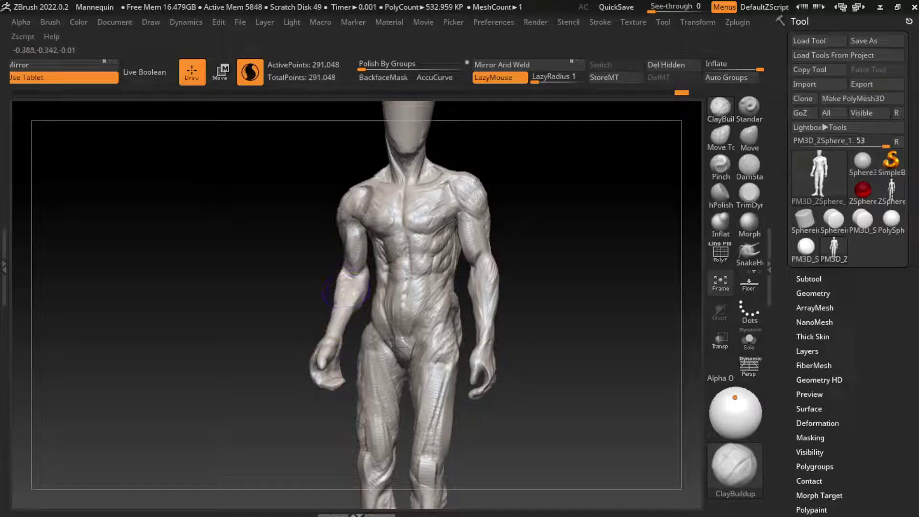
mouse_move(345, 292)
left_mouse_down()
mouse_move(337, 306)
mouse_move(309, 316)
mouse_move(309, 287)
left_mouse_up()
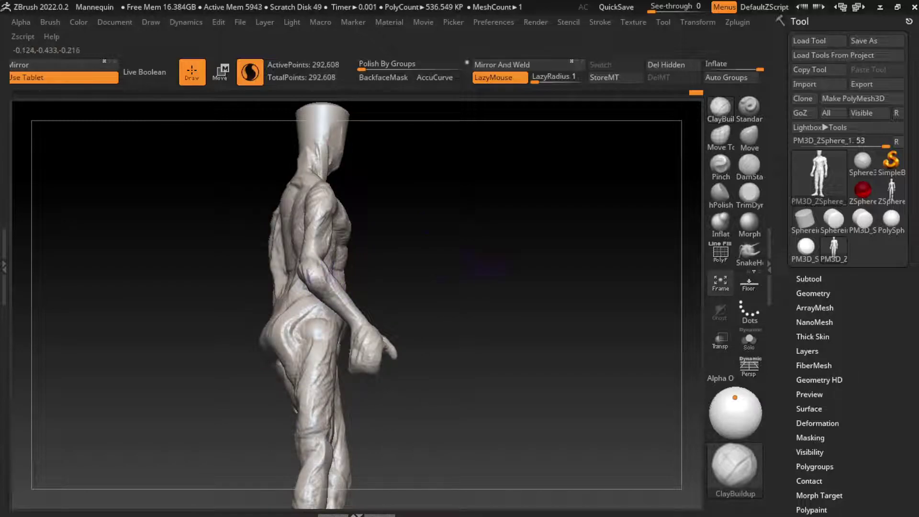
mouse_move(407, 397)
left_mouse_down()
mouse_move(223, 394)
mouse_move(306, 283)
left_mouse_up()
mouse_move(326, 239)
left_mouse_down()
mouse_move(313, 283)
mouse_move(335, 338)
left_mouse_up()
mouse_move(550, 297)
left_mouse_down()
mouse_move(506, 295)
mouse_move(511, 277)
left_mouse_up()
left_click_drag(491, 238, 501, 248)
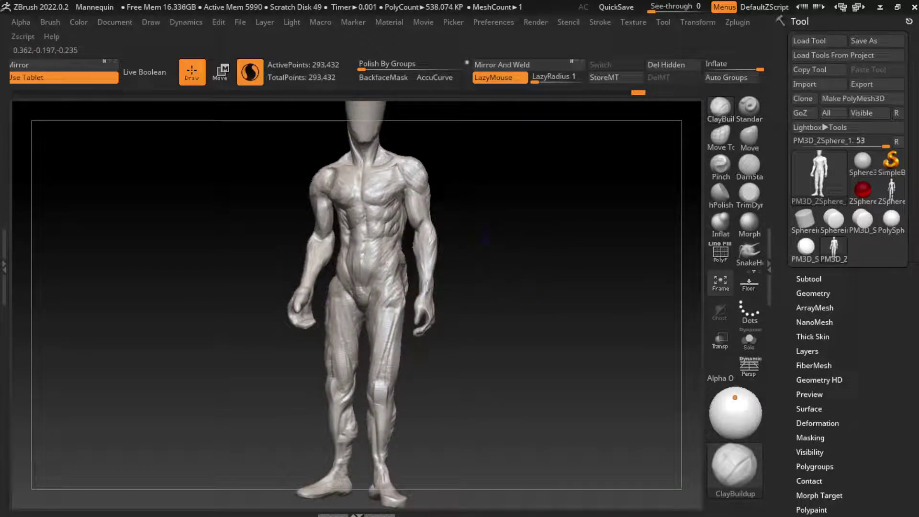
Add clay near the left hand, hip and back of the arm
mouse_move(434, 297)
left_mouse_down()
mouse_move(410, 357)
mouse_move(402, 302)
left_mouse_up()
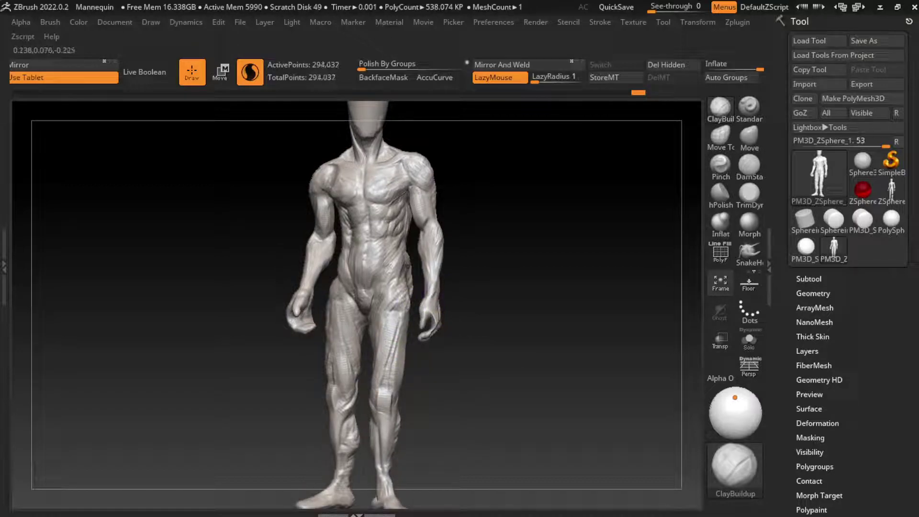
left_click_drag(546, 383, 459, 378)
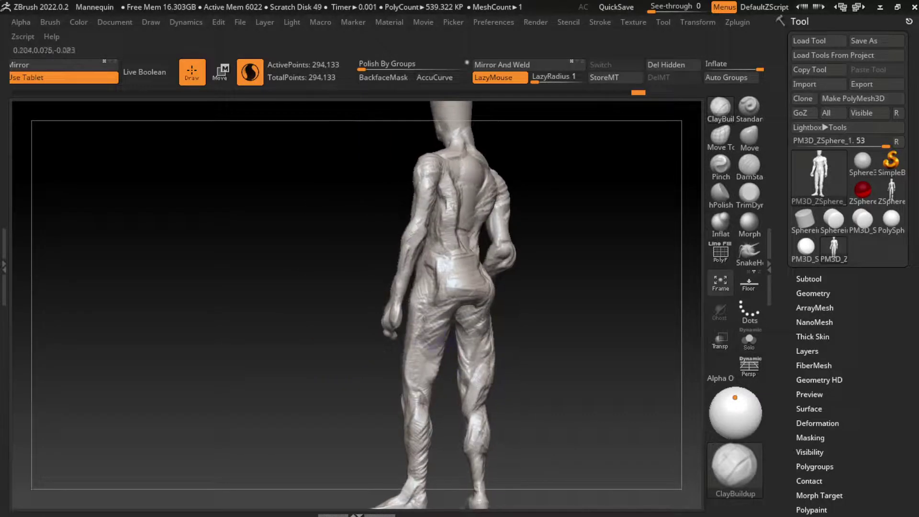
mouse_move(424, 304)
left_mouse_down()
mouse_move(411, 381)
mouse_move(434, 307)
mouse_move(417, 345)
left_mouse_up()
left_click_drag(335, 378, 526, 383)
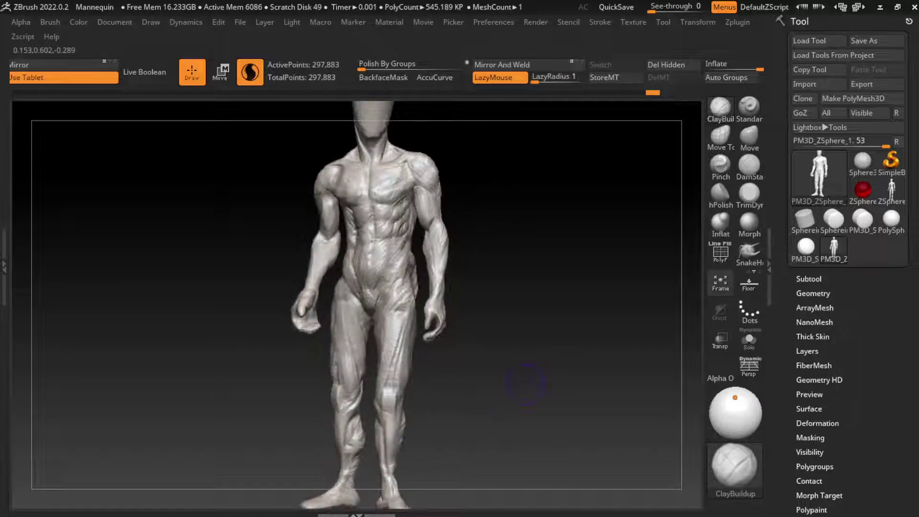
Build up the left thigh and shin muscles with ClayBuildup strokes
left_click_drag(405, 324, 402, 381)
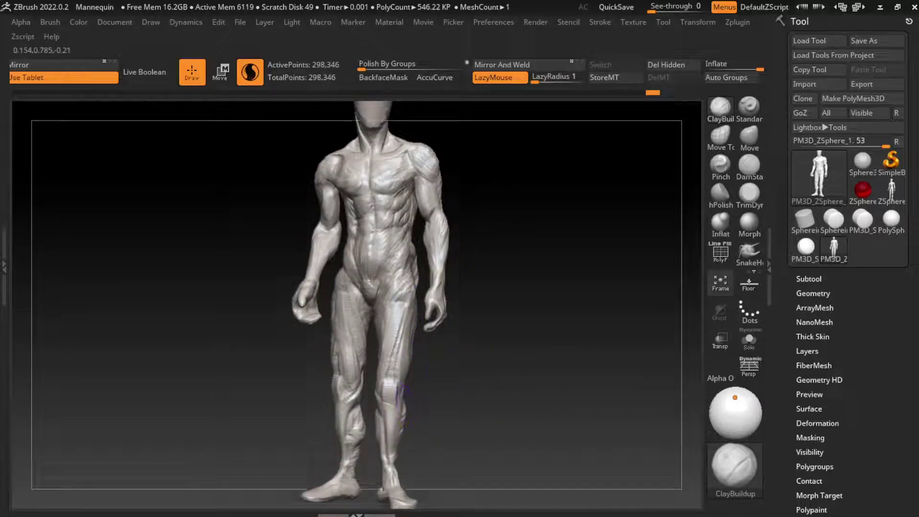
left_click_drag(479, 364, 480, 350, "alt")
left_click_drag(412, 342, 411, 341)
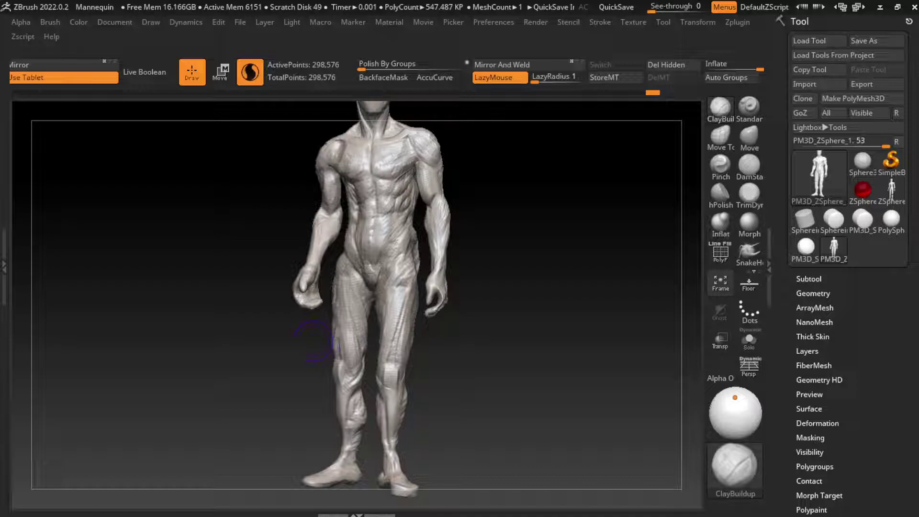
mouse_move(309, 347)
left_mouse_down()
mouse_move(320, 345)
mouse_move(328, 316)
left_mouse_up()
left_click_drag(527, 306, 541, 287)
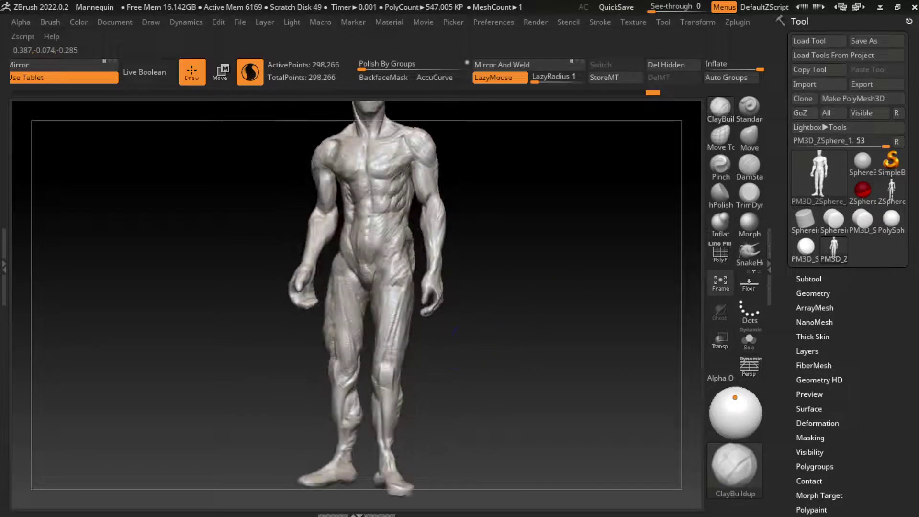
mouse_move(331, 326)
left_mouse_down()
mouse_move(338, 356)
mouse_move(330, 348)
left_mouse_up()
left_click_drag(340, 423, 338, 428)
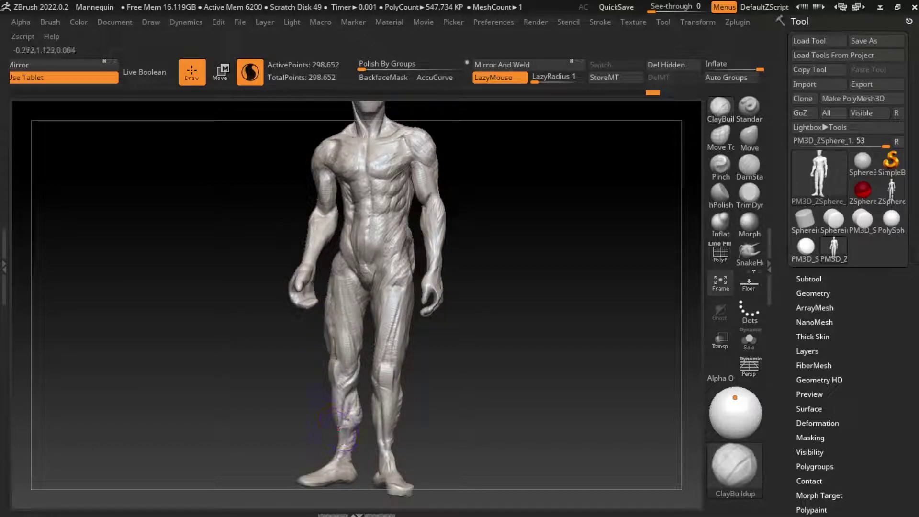
left_click_drag(328, 321, 349, 409)
Refine the thigh above the knee and around the knee, then select DamStandard
mouse_move(338, 323)
left_mouse_down()
mouse_move(352, 371)
mouse_move(357, 339)
mouse_move(352, 361)
mouse_move(381, 354)
left_mouse_up()
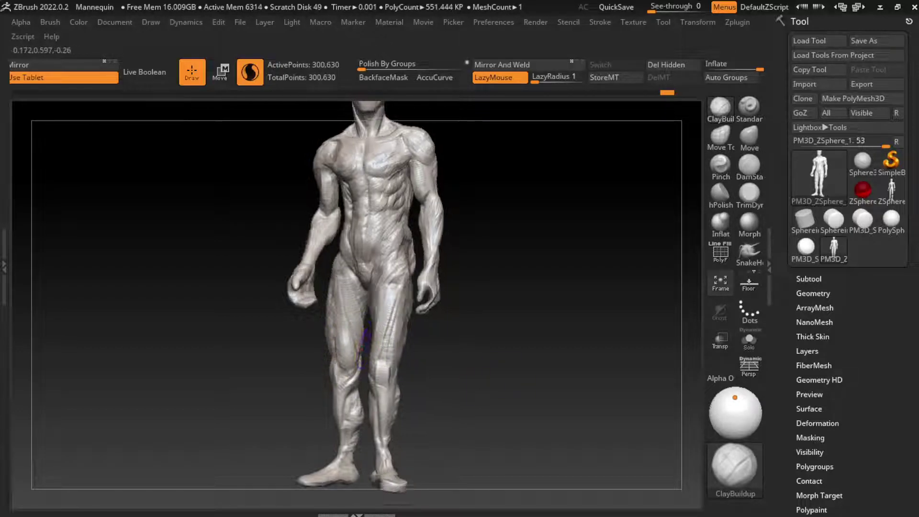
mouse_move(460, 335)
left_mouse_down()
mouse_move(378, 311)
mouse_move(400, 311)
mouse_move(505, 392)
left_mouse_up()
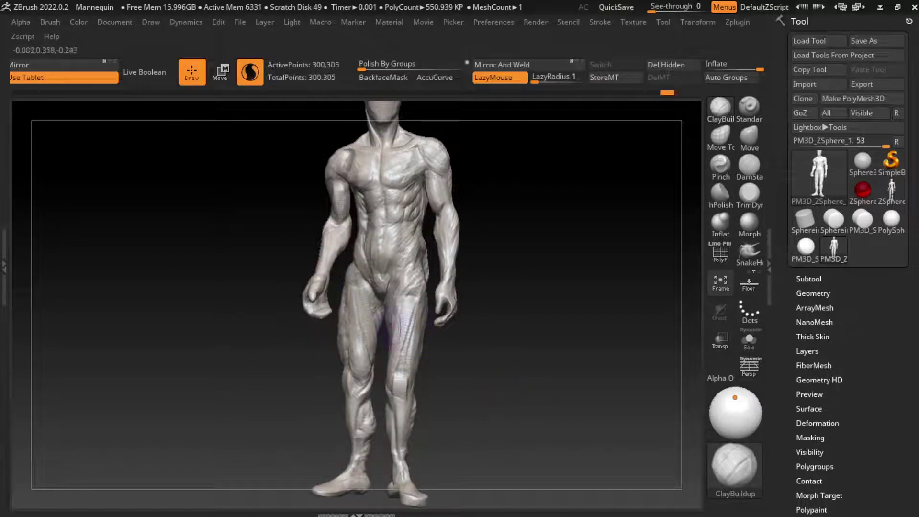
left_click_drag(392, 326, 390, 364)
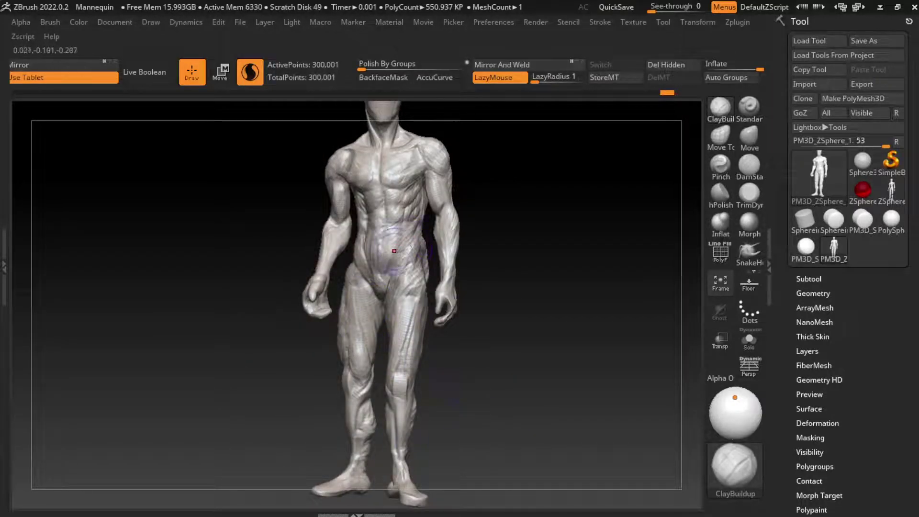
left_click_drag(392, 244, 421, 306)
mouse_move(409, 354)
left_mouse_down()
mouse_move(412, 383)
mouse_move(407, 376)
left_mouse_up()
mouse_move(409, 335)
left_mouse_down()
mouse_move(402, 390)
mouse_move(411, 376)
left_mouse_up()
left_click(750, 165)
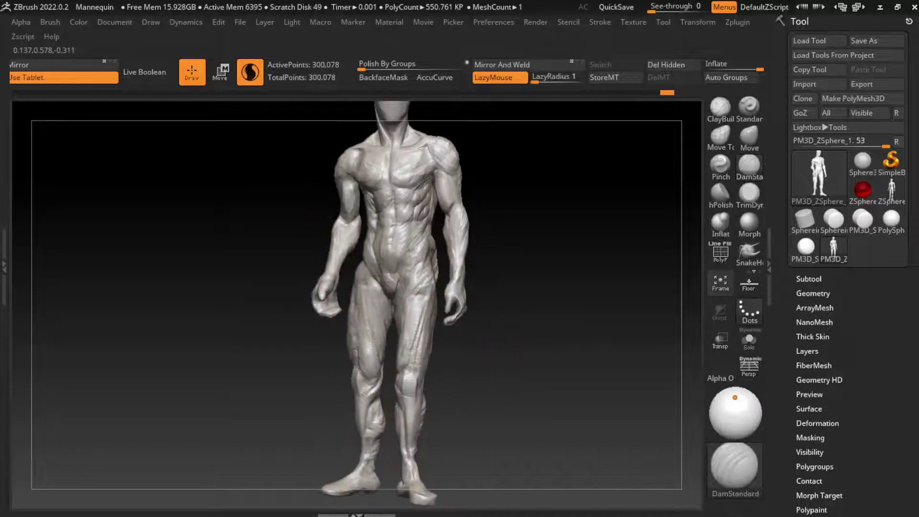
Resize the brush, reselect ClayBuildup, and build up the inner knee and back of thigh
key("s")
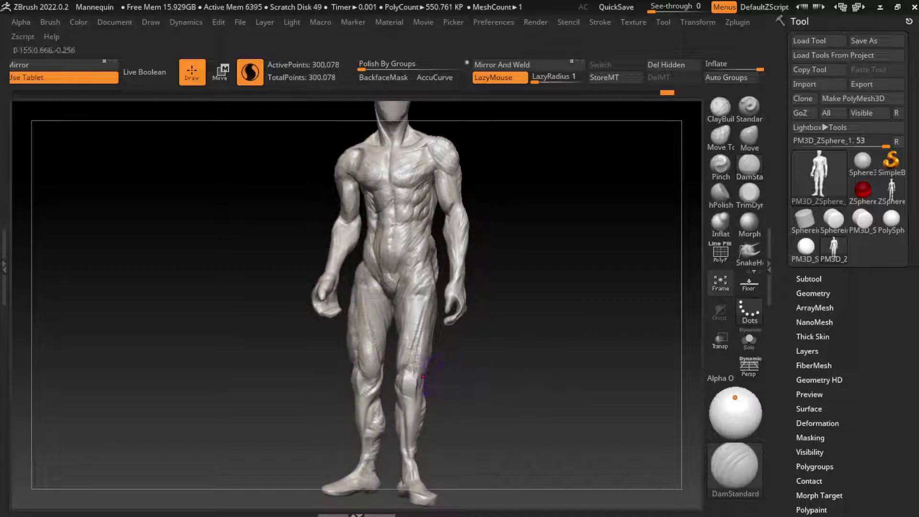
left_click(720, 108)
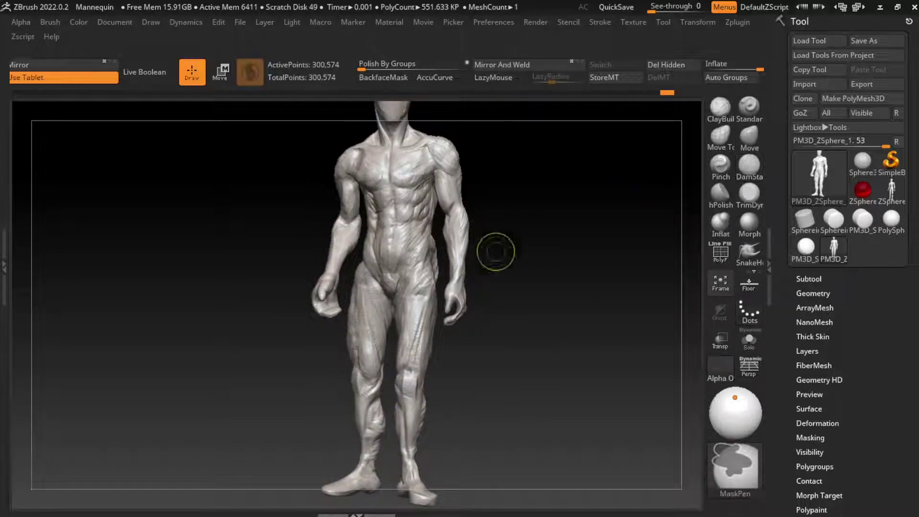
key("s")
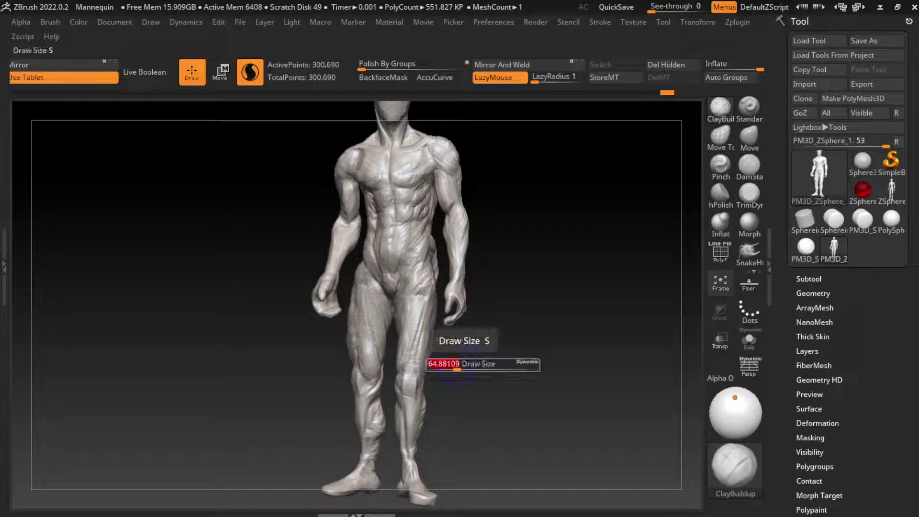
mouse_move(475, 368)
left_mouse_down()
mouse_move(483, 345)
mouse_move(429, 364)
mouse_move(431, 344)
mouse_move(422, 369)
mouse_move(431, 369)
mouse_move(441, 335)
left_mouse_up()
key("s")
mouse_move(440, 335)
right_mouse_down("shift")
mouse_move(438, 390)
mouse_move(455, 325)
right_mouse_up("shift")
mouse_move(455, 325)
left_mouse_down()
mouse_move(459, 311)
mouse_move(457, 330)
left_mouse_up()
right_click_drag(457, 330, 610, 318, "shift")
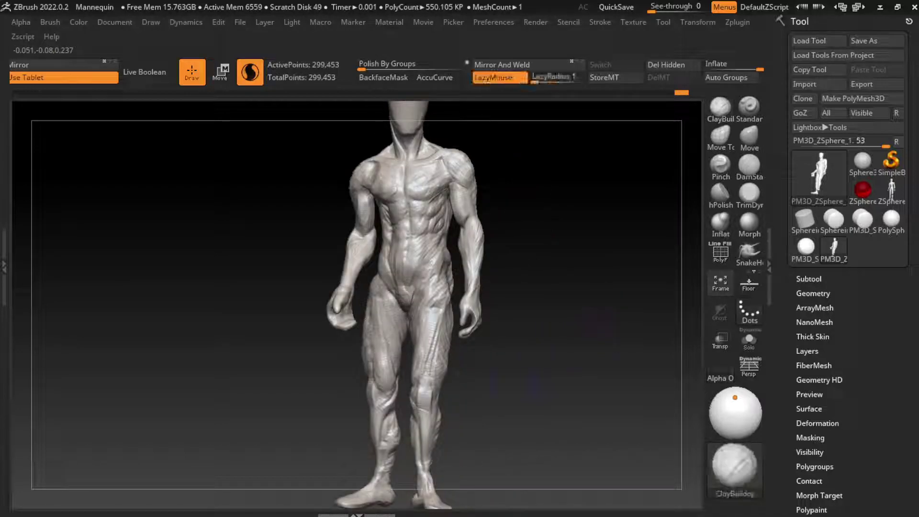
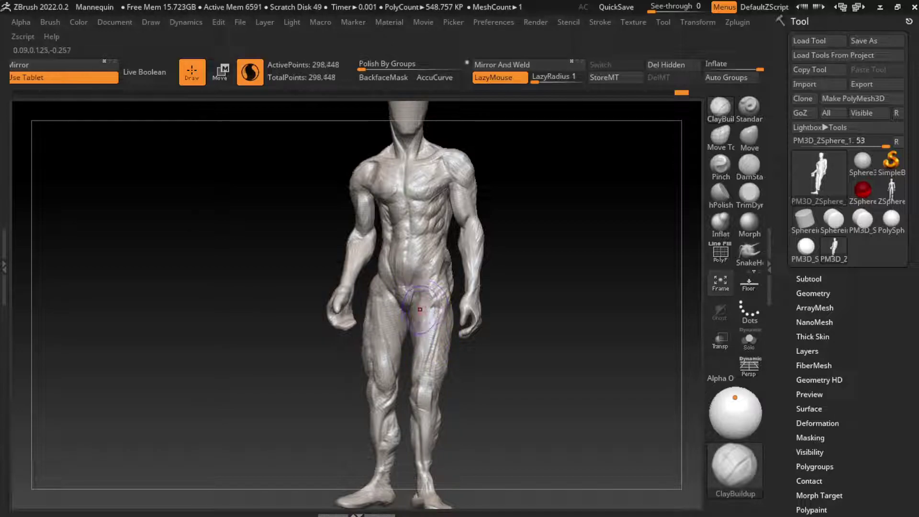
Build up the outer and inner thigh and refine the hip with ClayBuildup strokes
left_click_drag(426, 306, 445, 288)
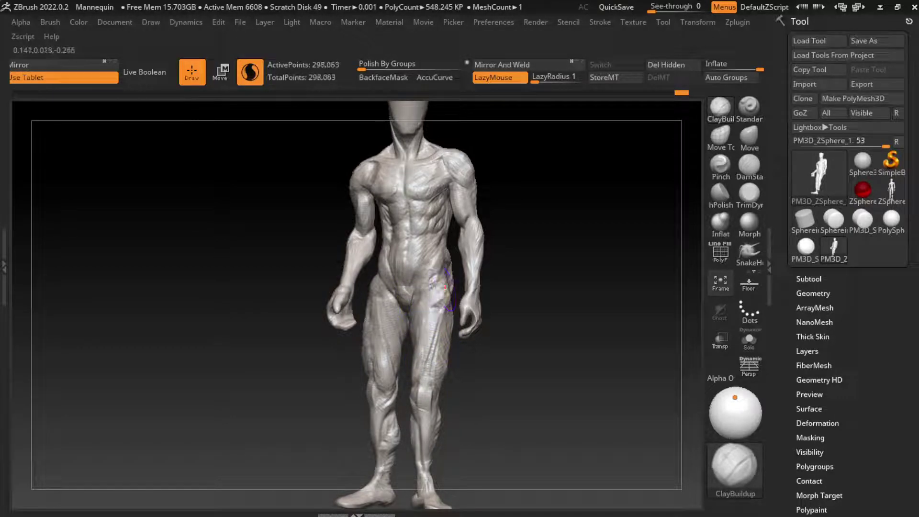
mouse_move(433, 330)
left_mouse_down()
mouse_move(431, 309)
mouse_move(422, 330)
left_mouse_up()
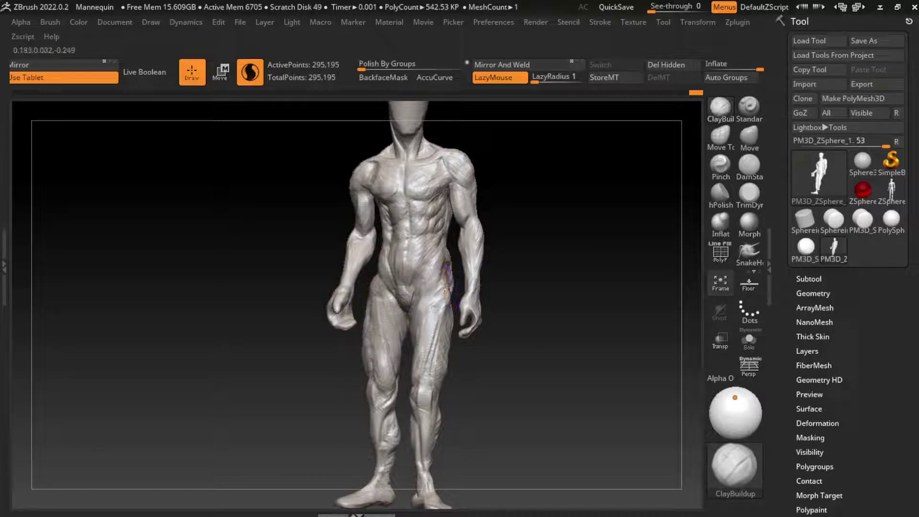
left_click_drag(445, 270, 431, 210)
mouse_move(536, 288)
left_mouse_down()
mouse_move(445, 287)
mouse_move(431, 307)
left_mouse_up()
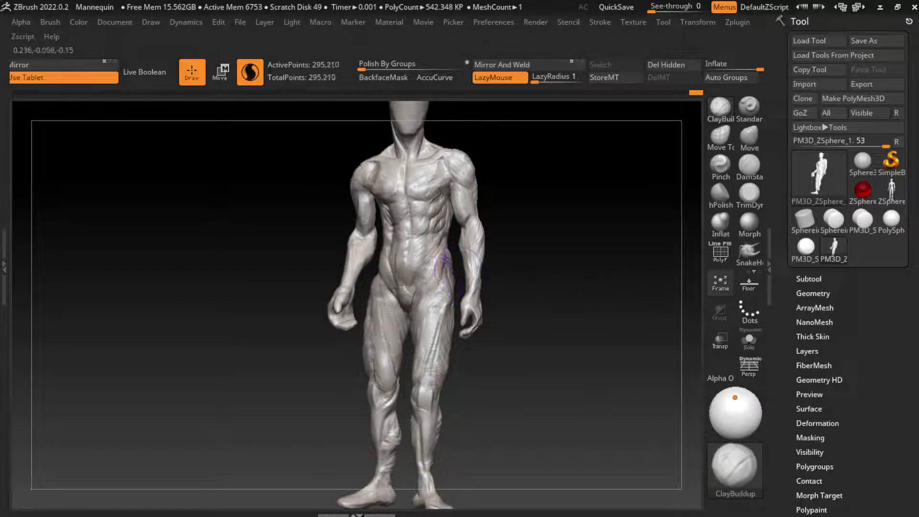
Undo the unwanted hip strokes and add a small replacement stroke on the left hip
key("ctrl+z")
left_click_drag(378, 300, 376, 276)
key("ctrl+z")
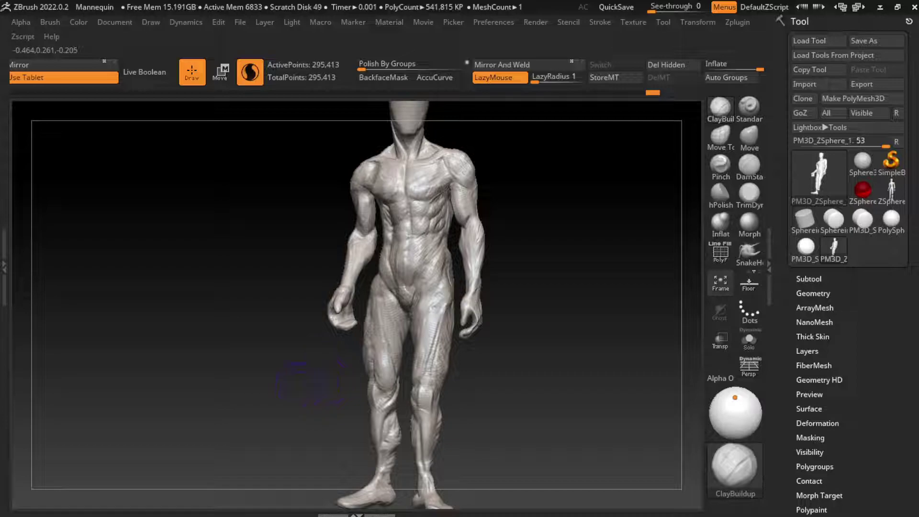
left_click_drag(309, 381, 381, 304)
left_click_drag(378, 266, 380, 259)
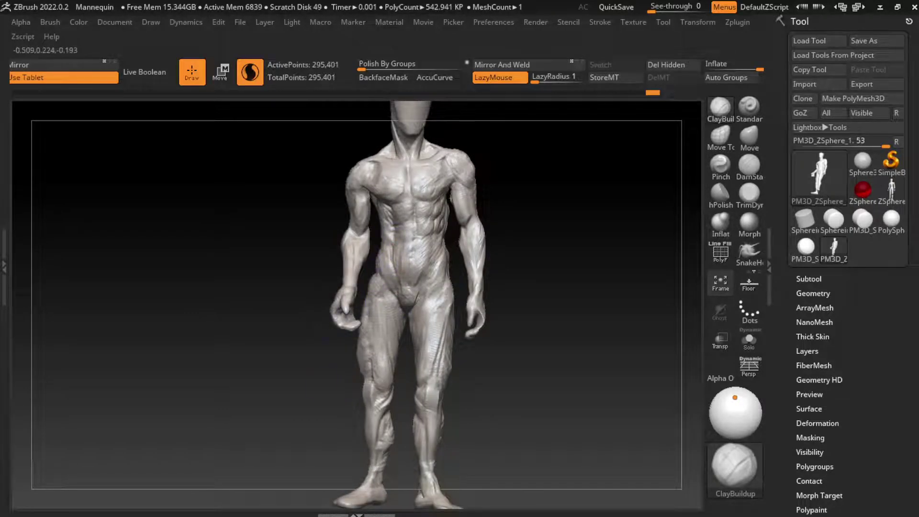
Return the figure to a front view, zoom in on the torso and adjust brush size
mouse_move(306, 278)
left_mouse_down()
mouse_move(371, 277)
mouse_move(383, 268)
left_mouse_up()
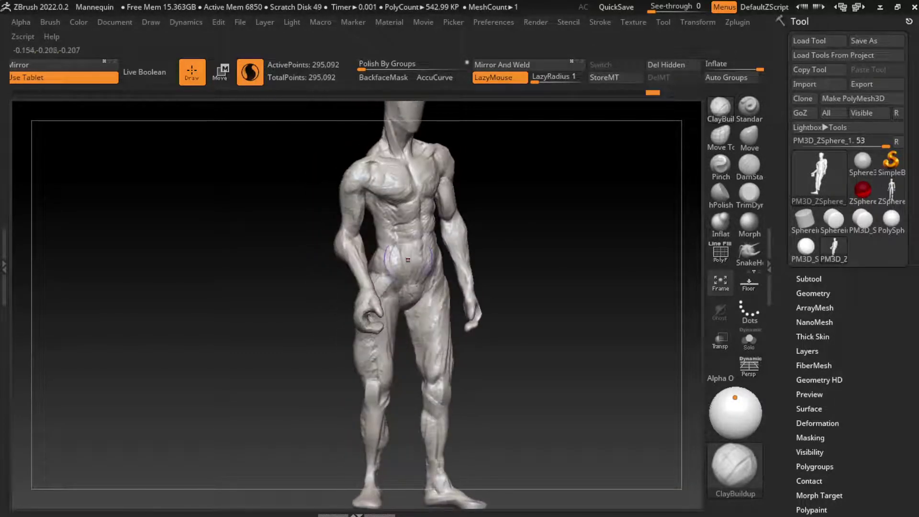
left_click_drag(462, 254, 542, 226)
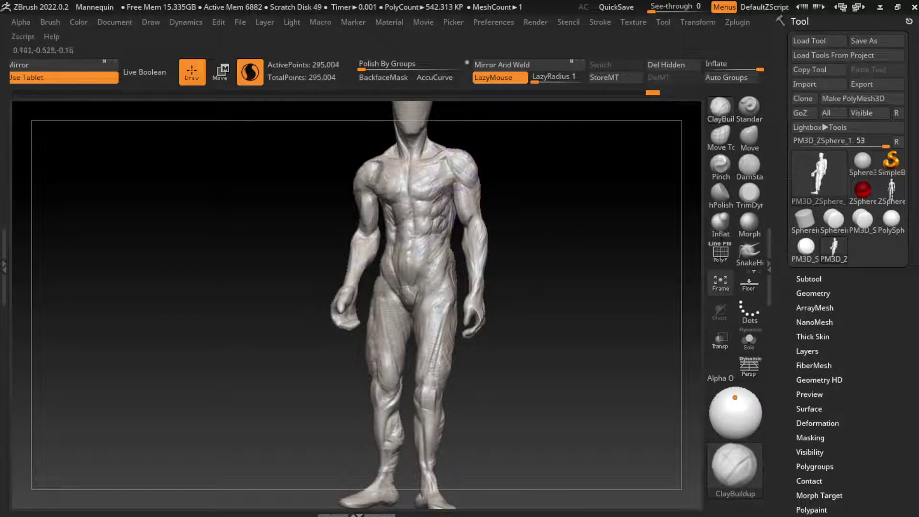
right_click_drag(454, 166, 517, 163, "ctrl")
key("s")
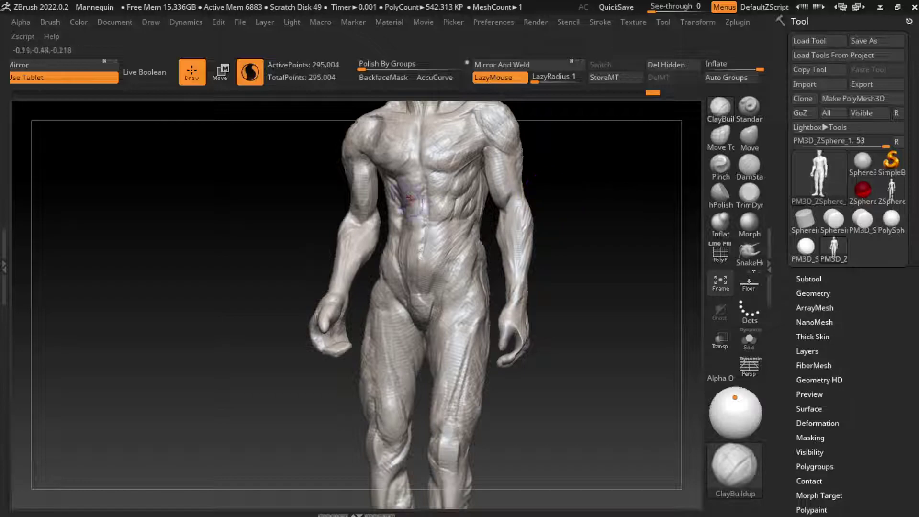
Build up the abdominal muscles and the right oblique and flank with ClayBuildup
mouse_move(395, 195)
left_mouse_down()
mouse_move(415, 229)
mouse_move(401, 250)
mouse_move(399, 226)
mouse_move(400, 263)
left_mouse_up()
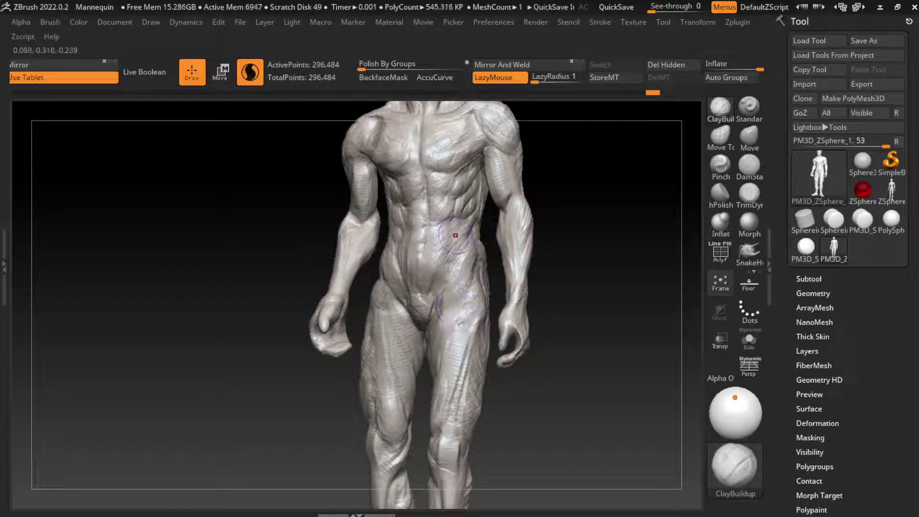
mouse_move(448, 226)
left_mouse_down()
mouse_move(460, 261)
mouse_move(474, 232)
left_mouse_up()
left_click_drag(450, 302, 440, 330)
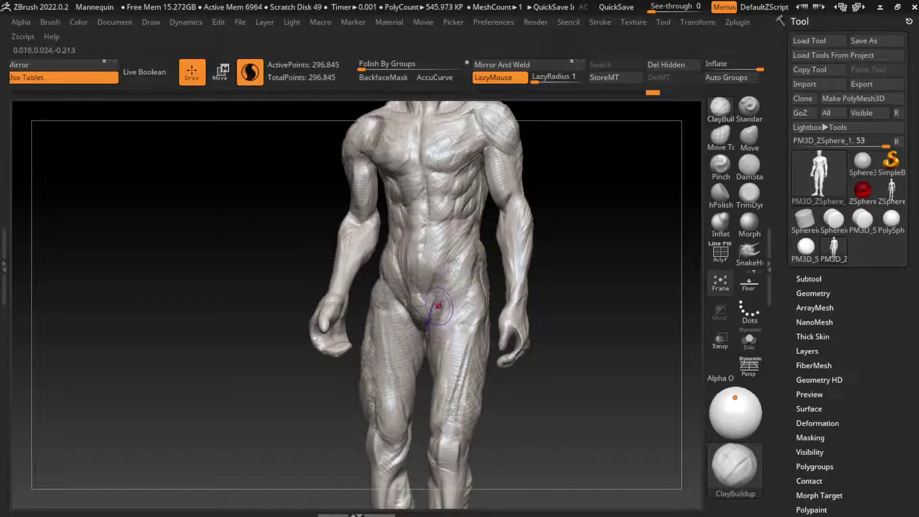
With DamStandard, carve the right oblique, left flank and the right hip-groin crease
left_click(749, 165)
left_click_drag(479, 243, 460, 266)
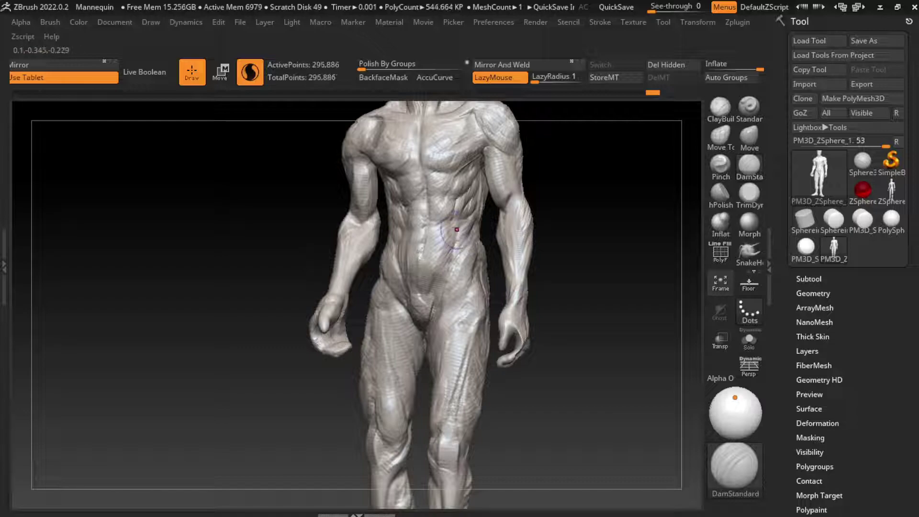
left_click_drag(445, 225, 464, 259)
mouse_move(453, 216)
left_mouse_down()
mouse_move(445, 240)
mouse_move(467, 229)
mouse_move(464, 244)
left_mouse_up()
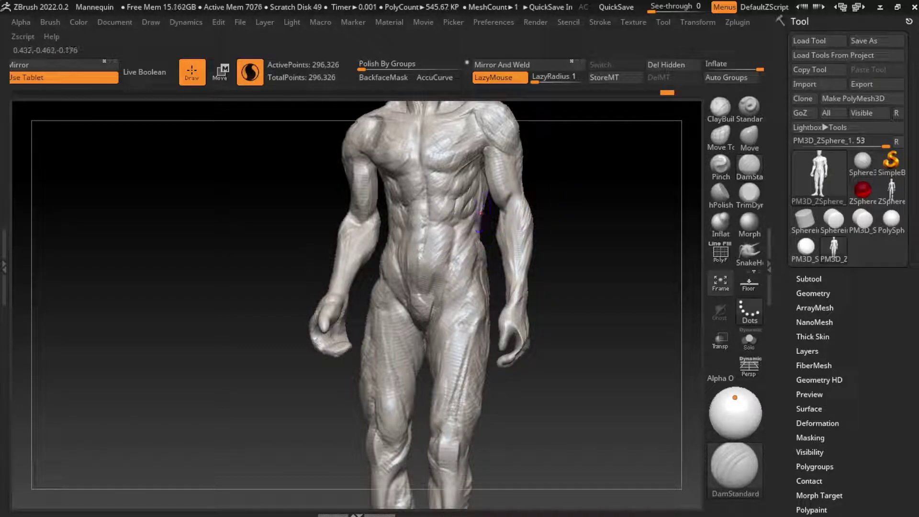
left_click_drag(400, 242, 399, 266)
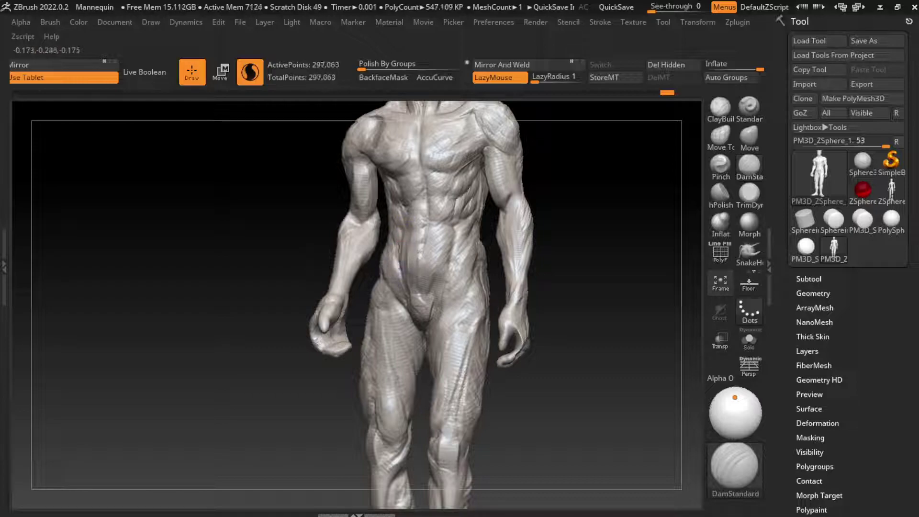
left_click_drag(460, 311, 447, 280)
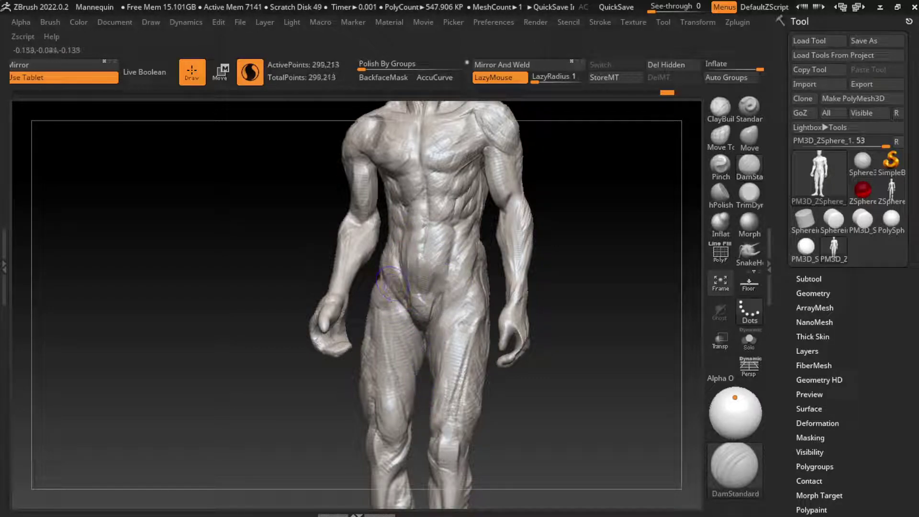
mouse_move(461, 316)
left_mouse_down()
mouse_move(475, 273)
mouse_move(434, 335)
left_mouse_up()
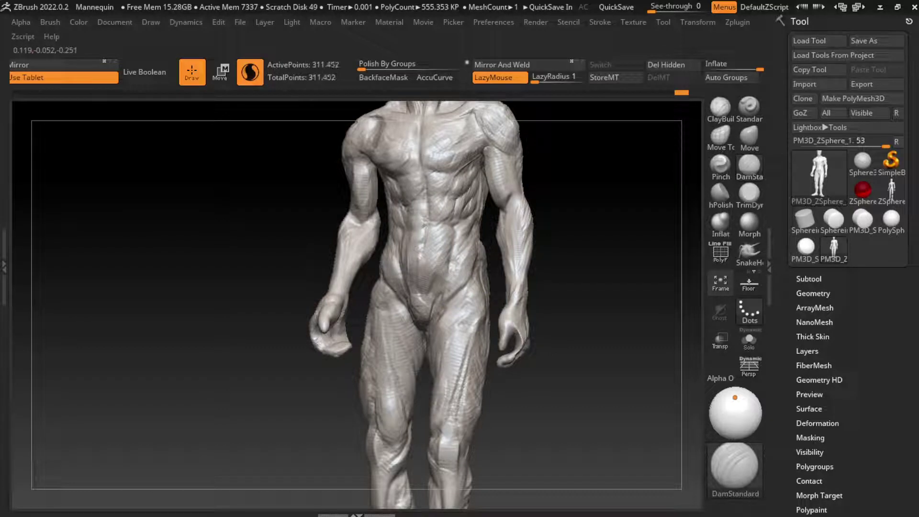
Resize the brush and build up the right hip with ClayBuildup
key("s")
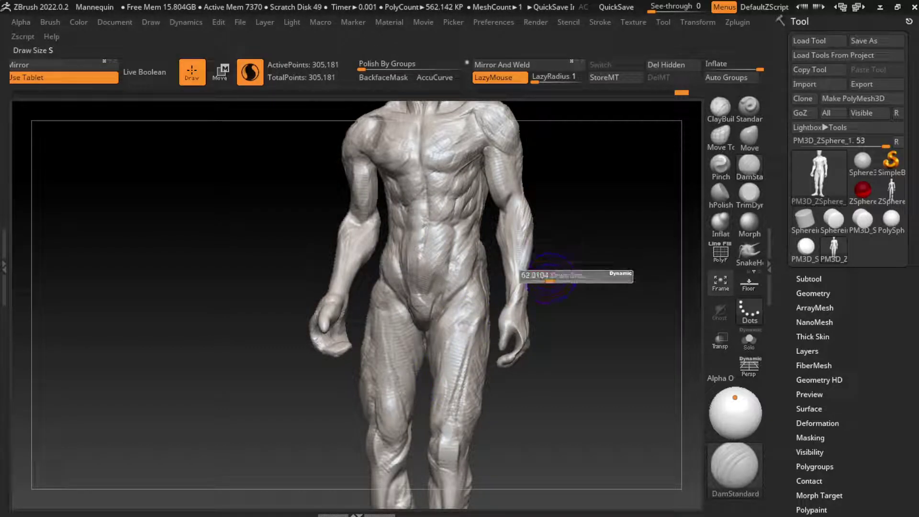
key("b")
key("c")
key("b")
mouse_move(460, 307)
left_mouse_down()
mouse_move(485, 290)
mouse_move(475, 315)
mouse_move(479, 330)
mouse_move(484, 324)
left_mouse_up()
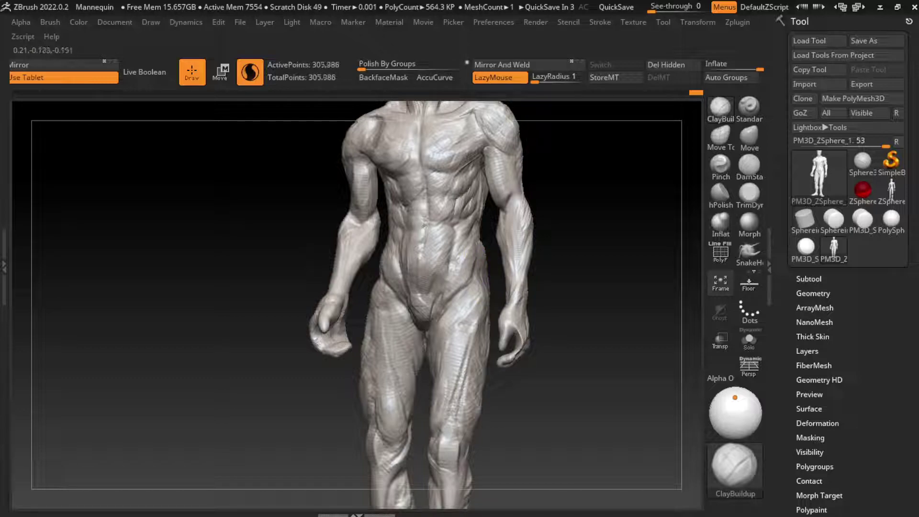
Reshape the right hip and refine both forearms, the left shoulder and the chest
mouse_move(474, 268)
left_mouse_down()
mouse_move(481, 251)
mouse_move(460, 273)
mouse_move(479, 247)
left_mouse_up()
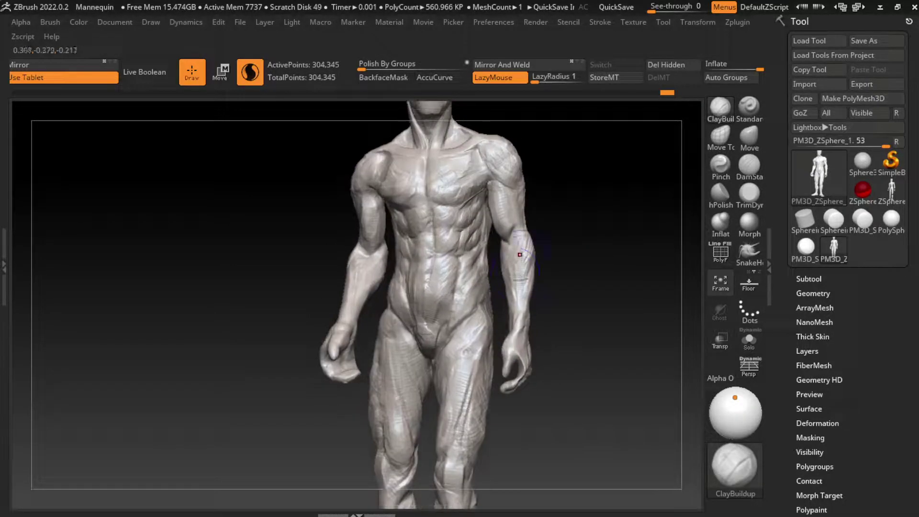
left_click_drag(529, 268, 527, 254)
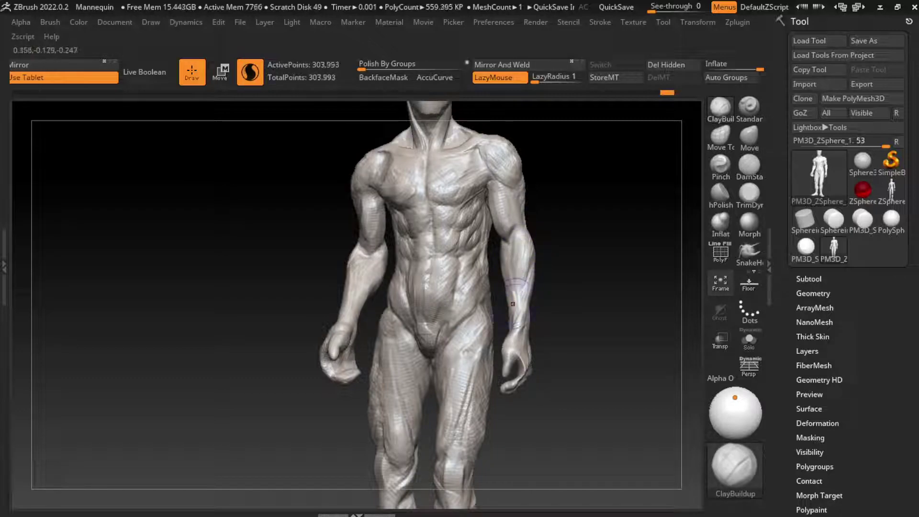
left_click_drag(352, 283, 365, 256)
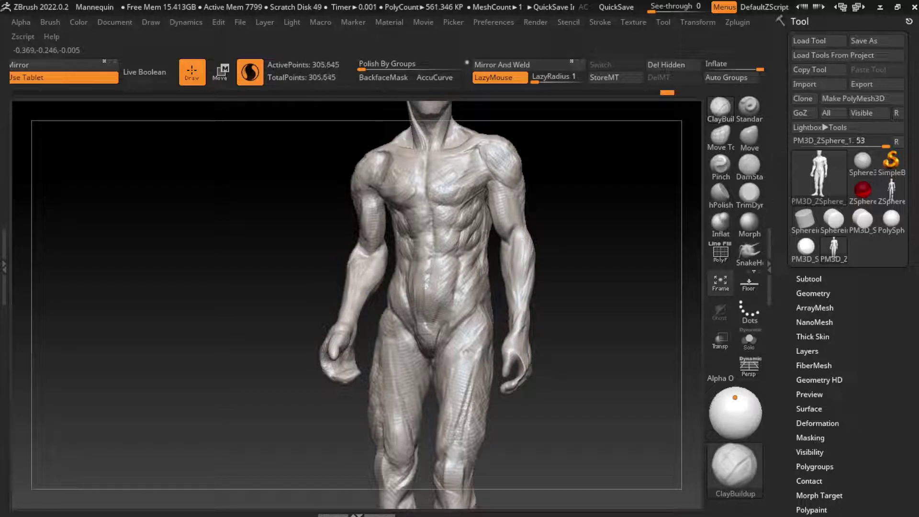
left_click_drag(564, 225, 548, 248)
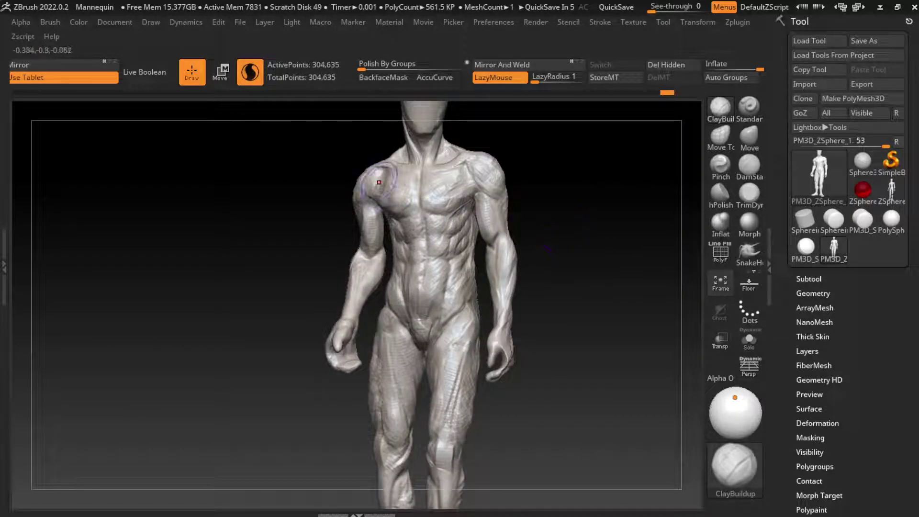
left_click_drag(379, 182, 409, 184)
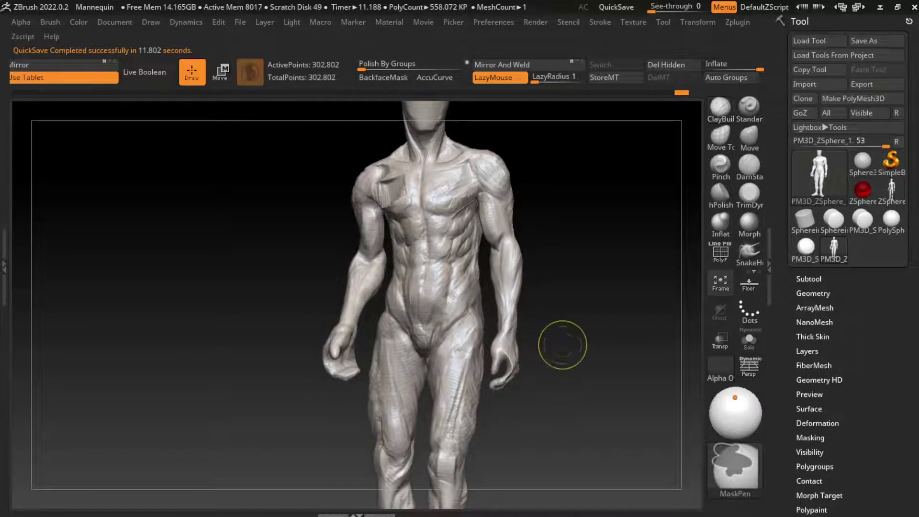
left_click_drag(393, 180, 417, 213)
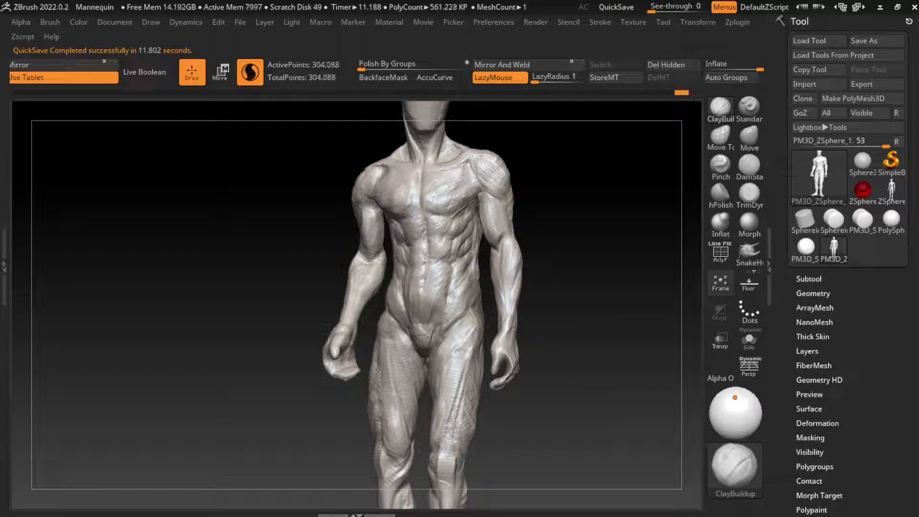
left_click_drag(457, 153, 486, 189)
Build up muscle definition on the front thigh with repeated clay strokes
left_click_drag(481, 354, 445, 321)
mouse_move(472, 379)
left_mouse_down()
mouse_move(438, 319)
mouse_move(445, 325)
left_mouse_up()
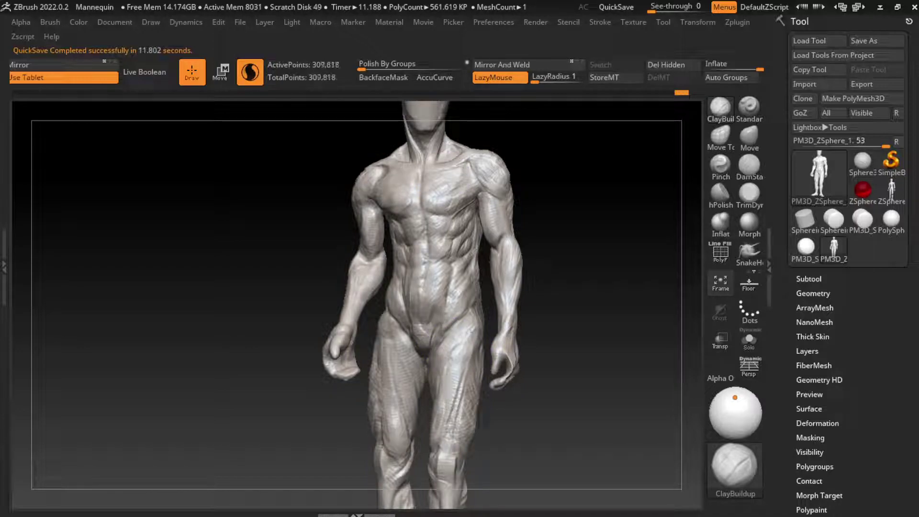
left_click_drag(474, 371, 455, 335)
mouse_move(472, 388)
left_mouse_down()
mouse_move(441, 342)
mouse_move(445, 331)
left_mouse_up()
mouse_move(474, 364)
left_mouse_down()
mouse_move(448, 323)
mouse_move(467, 297)
left_mouse_up()
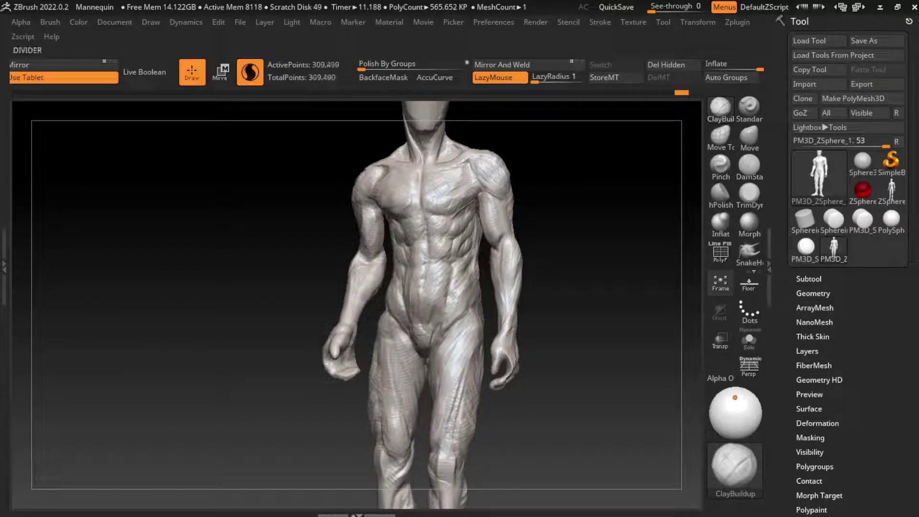
Carve creases along the left hip and inner left thigh, redoing the inner-thigh crease
key("s")
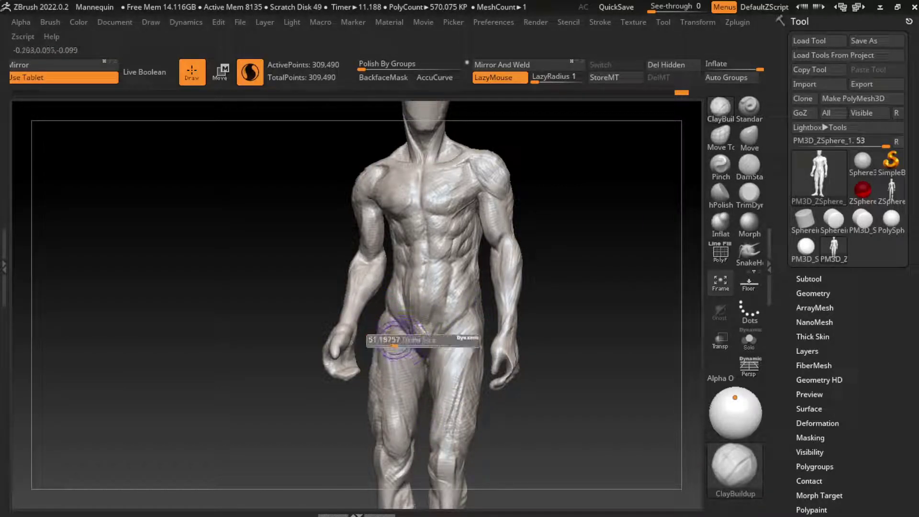
left_click_drag(387, 319, 396, 390)
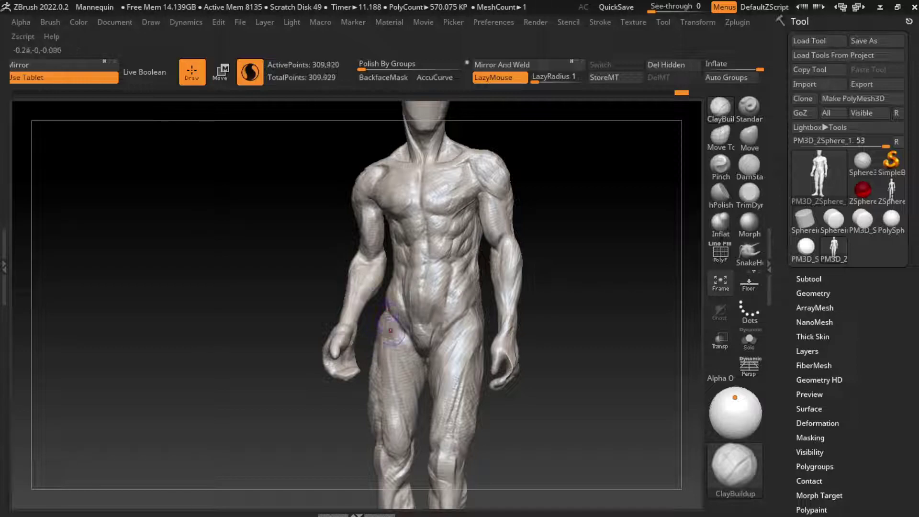
key("b")
key("d")
key("s")
left_click_drag(390, 324, 406, 335)
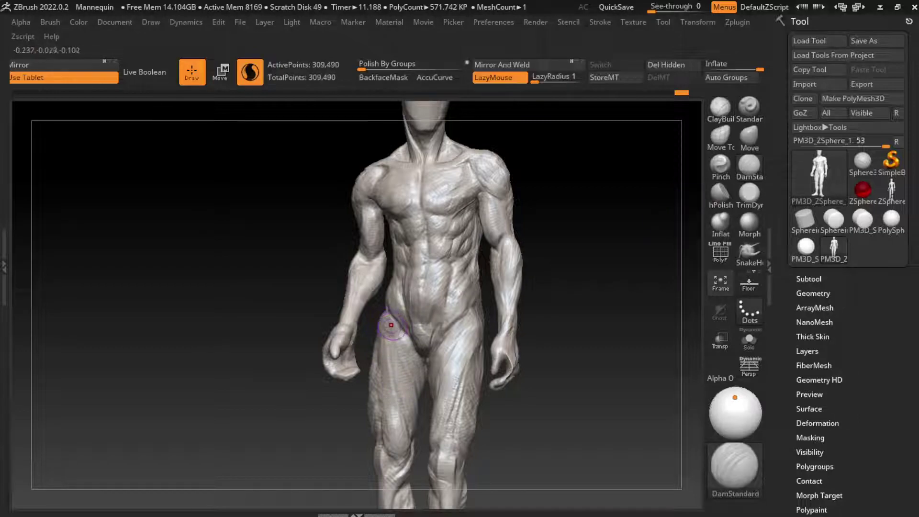
mouse_move(410, 400)
left_mouse_down()
mouse_move(392, 329)
mouse_move(402, 363)
left_mouse_up()
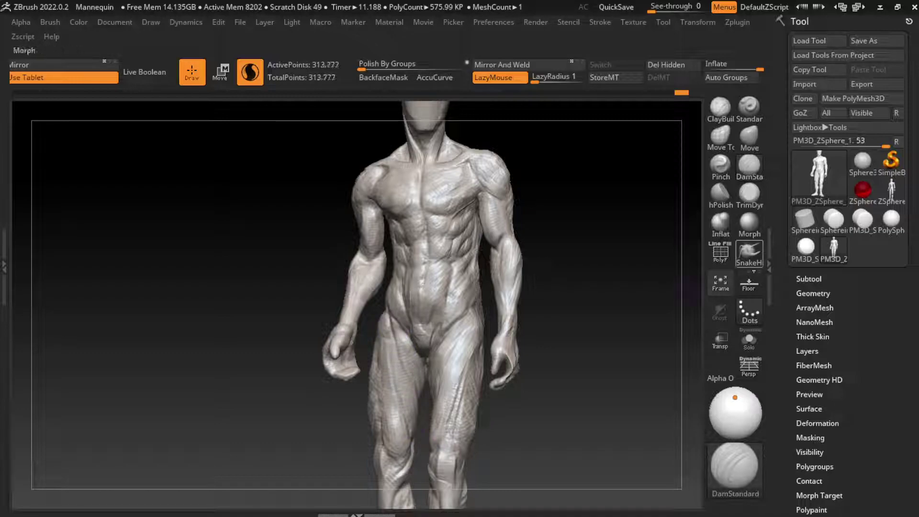
key("ctrl+z")
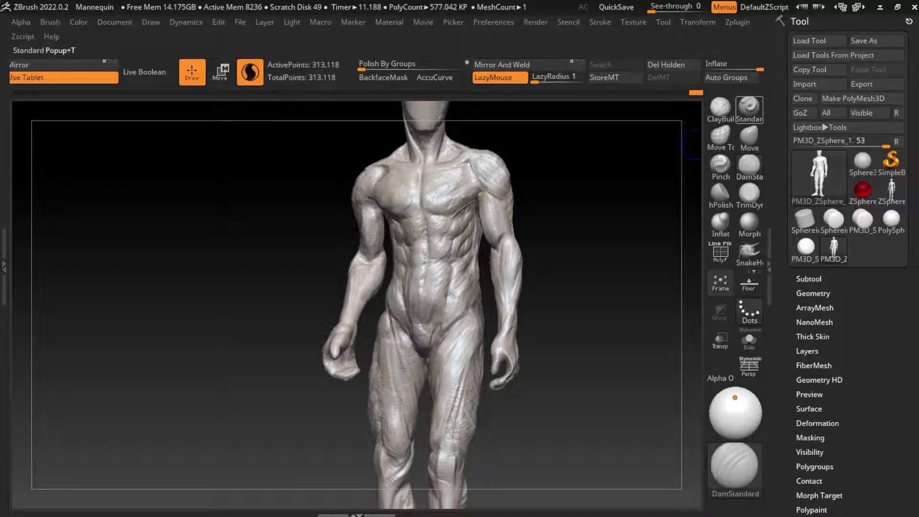
key("b")
key("s")
key("t")
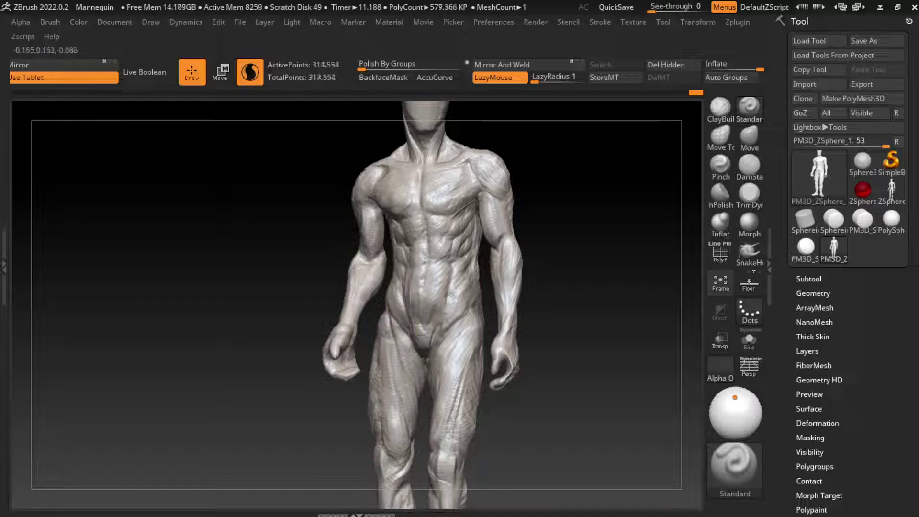
left_click_drag(401, 330, 401, 366)
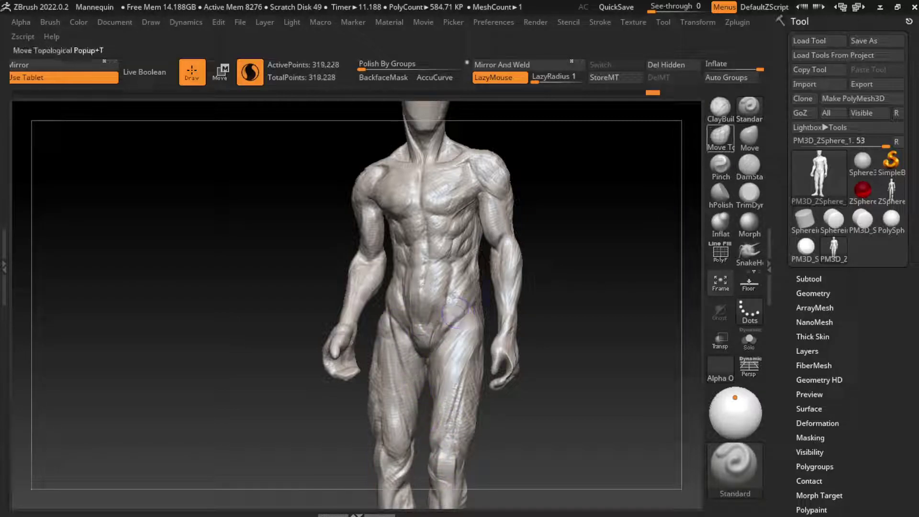
Build up and reshape the hip and groin area with ClayBuildup
left_click(720, 108)
left_click_drag(446, 329, 449, 338)
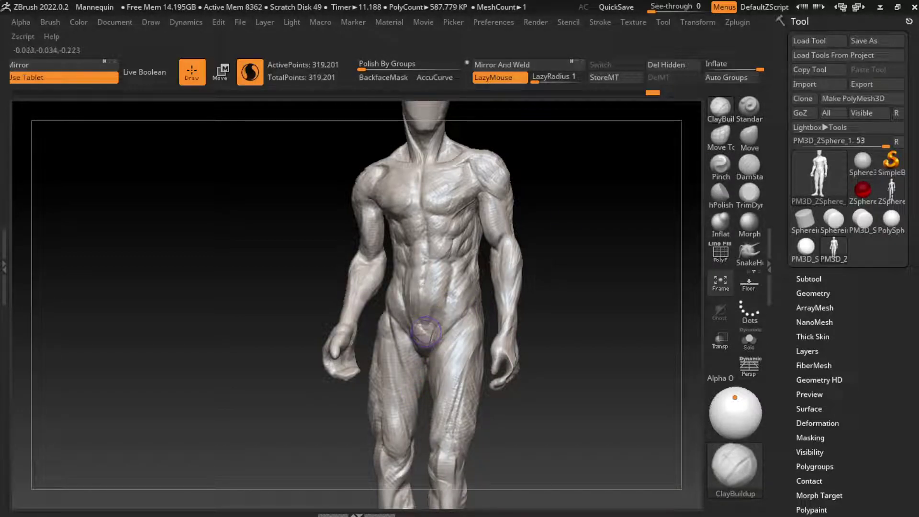
left_click_drag(428, 323, 422, 338)
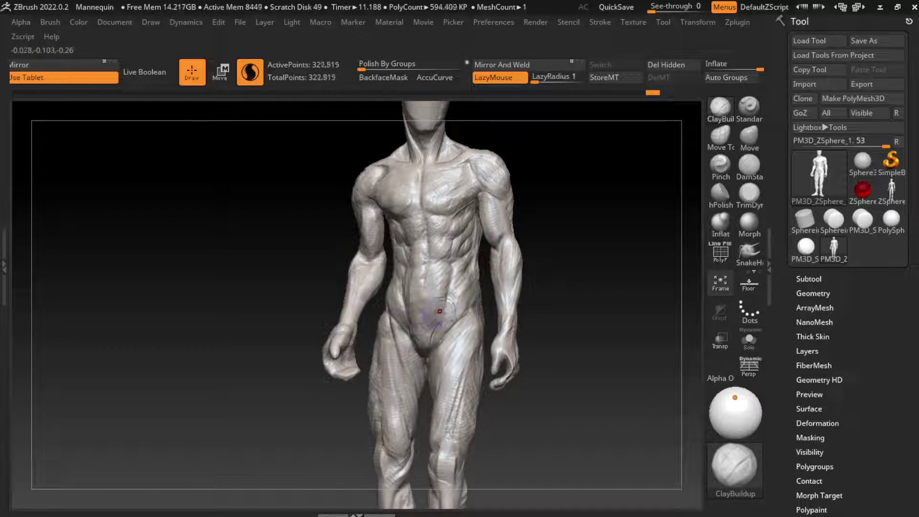
mouse_move(444, 311)
left_mouse_down()
mouse_move(424, 326)
mouse_move(423, 349)
mouse_move(443, 325)
left_mouse_up()
Select the TrimDynamic brush and set its draw size
left_click(720, 166)
key("b")
key("d")
key("s")
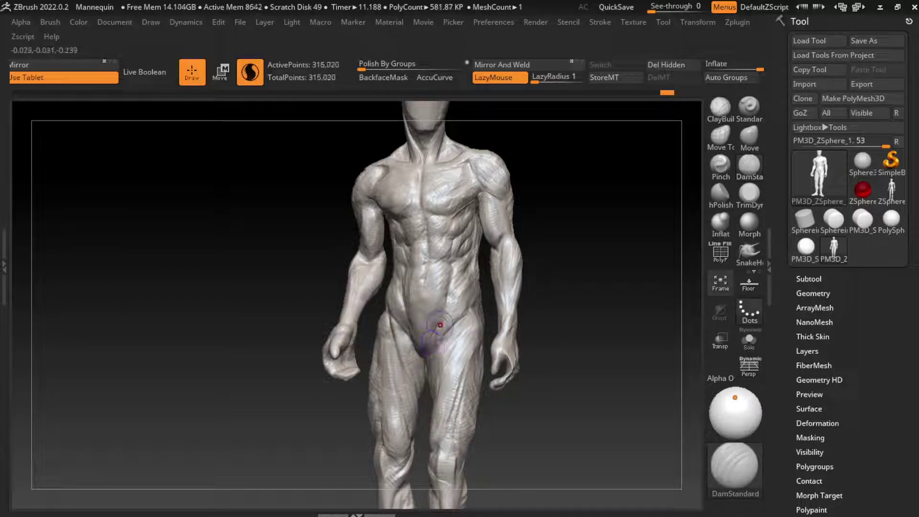
key("s")
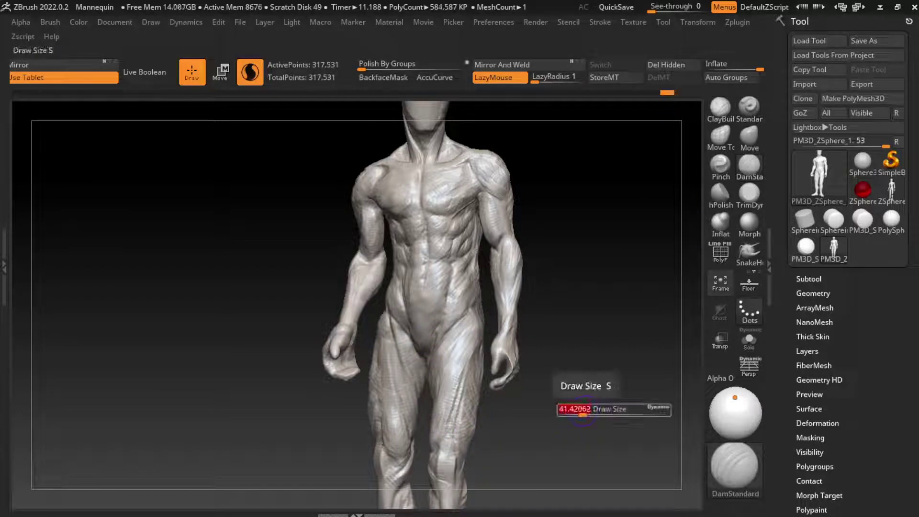
key("s")
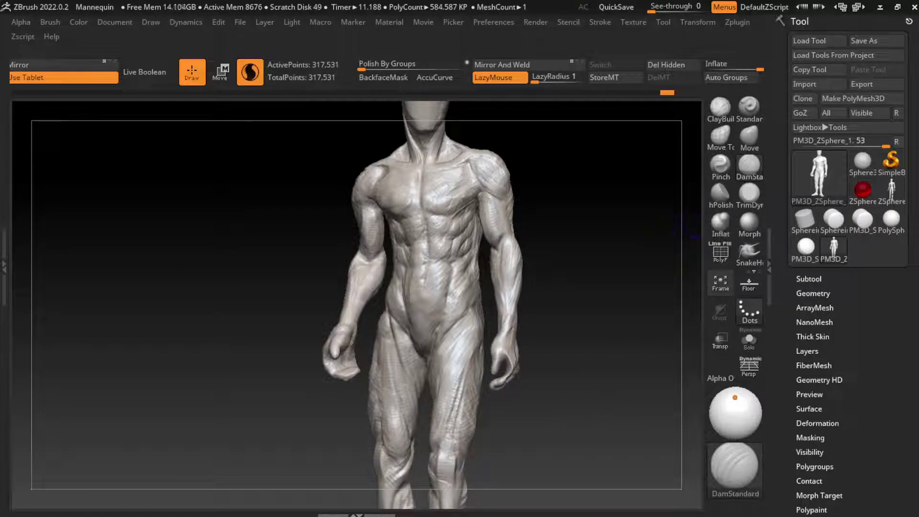
key("b")
key("t")
key("d")
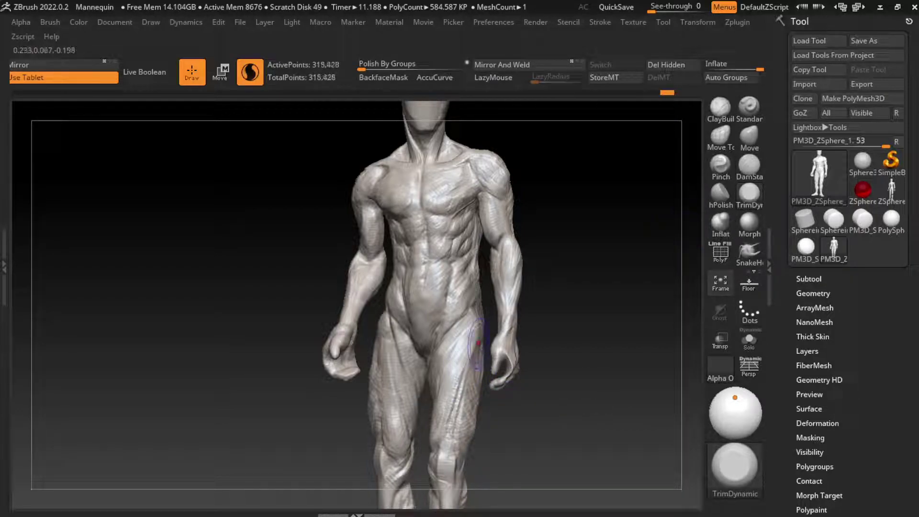
Flatten the thighs, abdomen and shoulder with TrimDynamic strokes
left_click_drag(517, 435, 517, 390, "alt")
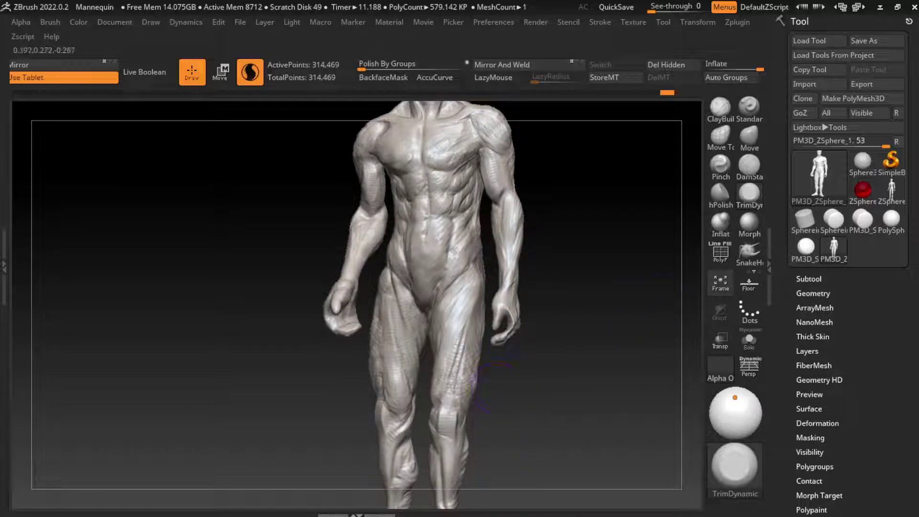
mouse_move(467, 354)
left_mouse_down()
mouse_move(453, 395)
mouse_move(459, 304)
left_mouse_up()
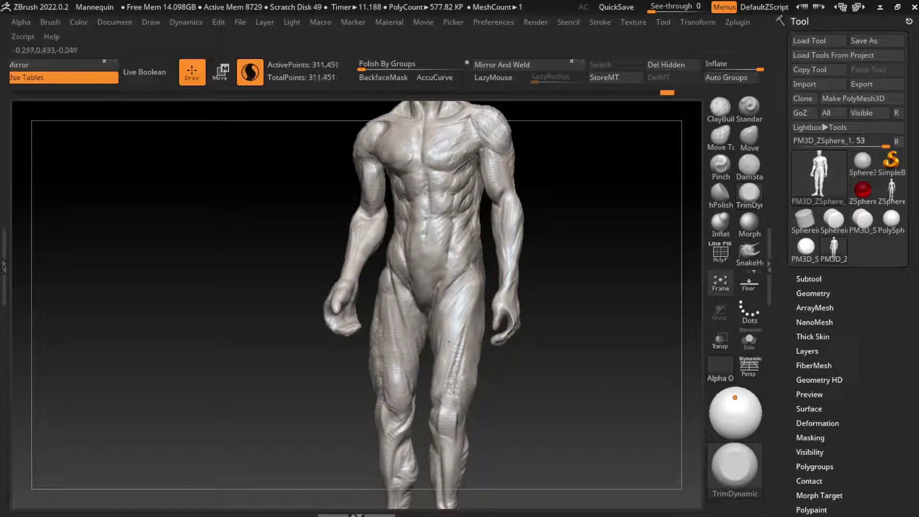
left_click_drag(395, 338, 397, 378)
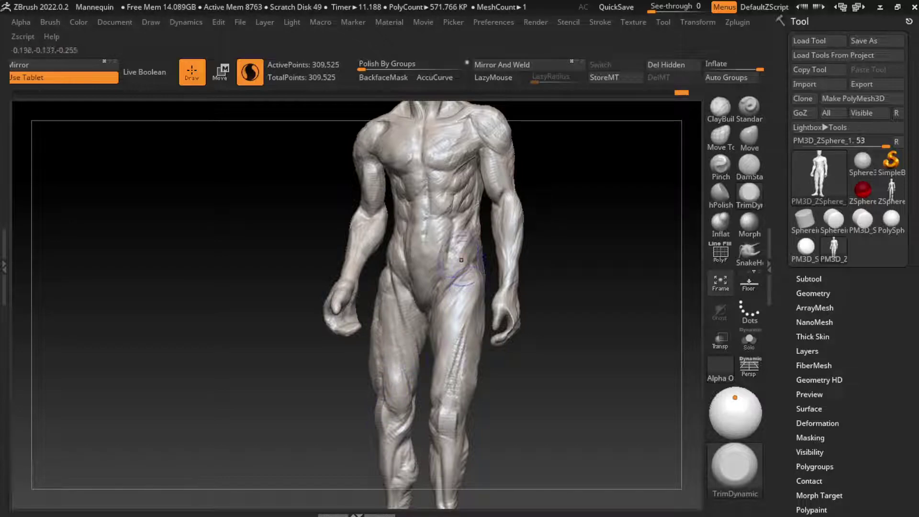
mouse_move(433, 225)
left_mouse_down()
mouse_move(453, 268)
mouse_move(438, 299)
left_mouse_up()
mouse_move(498, 206)
left_mouse_down()
mouse_move(493, 186)
mouse_move(478, 185)
mouse_move(495, 194)
left_mouse_up()
Flatten part of the chest with a resized TrimDynamic brush
left_click(720, 108)
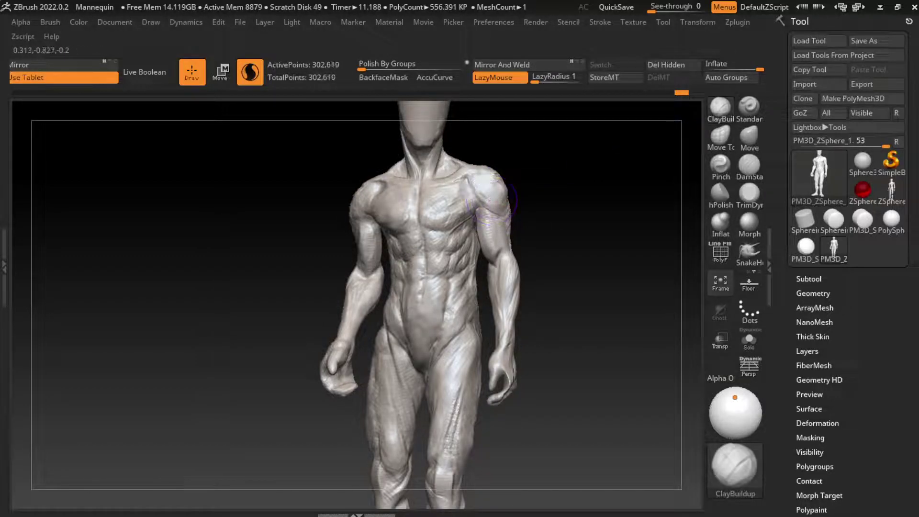
left_click(749, 194)
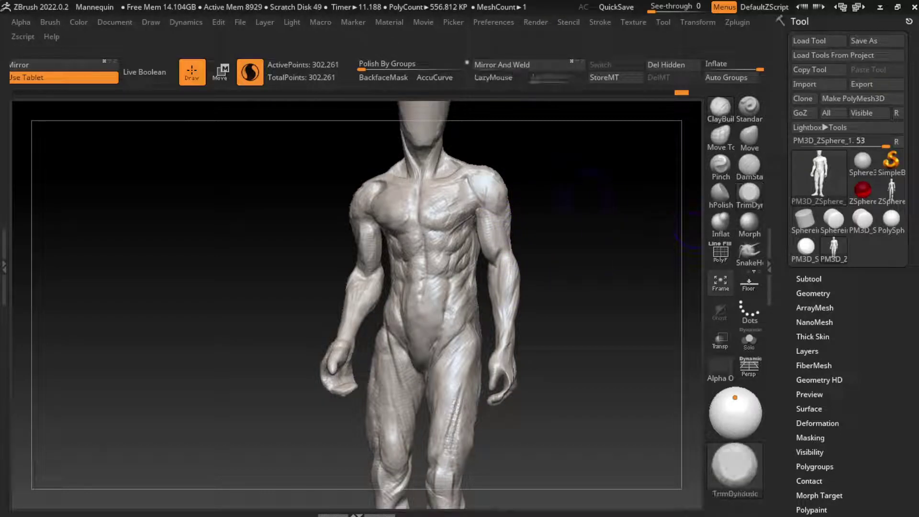
left_click_drag(484, 158, 485, 186, "alt")
key("s")
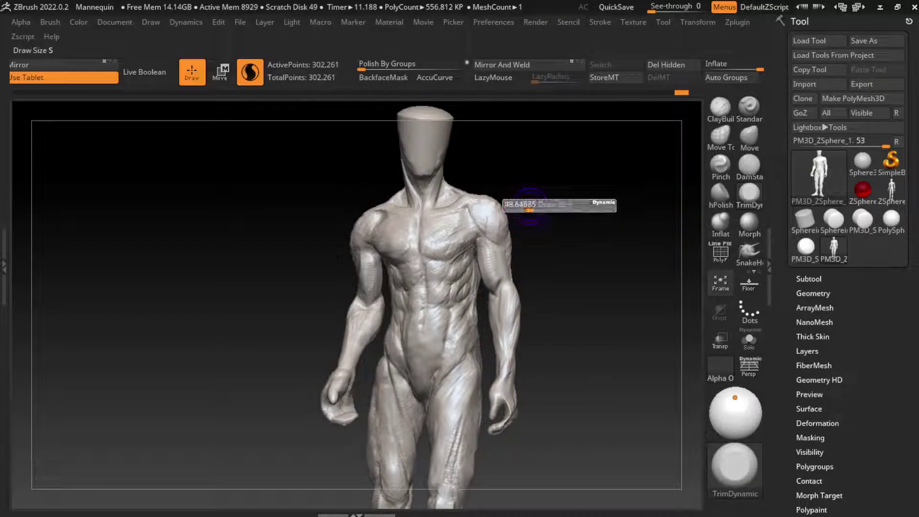
mouse_move(416, 239)
left_mouse_down()
mouse_move(431, 213)
mouse_move(451, 211)
mouse_move(434, 201)
mouse_move(412, 206)
left_mouse_up()
Build up the right pectoral and shoulder with ClayBuildup, undoing a stroke
left_click(750, 165)
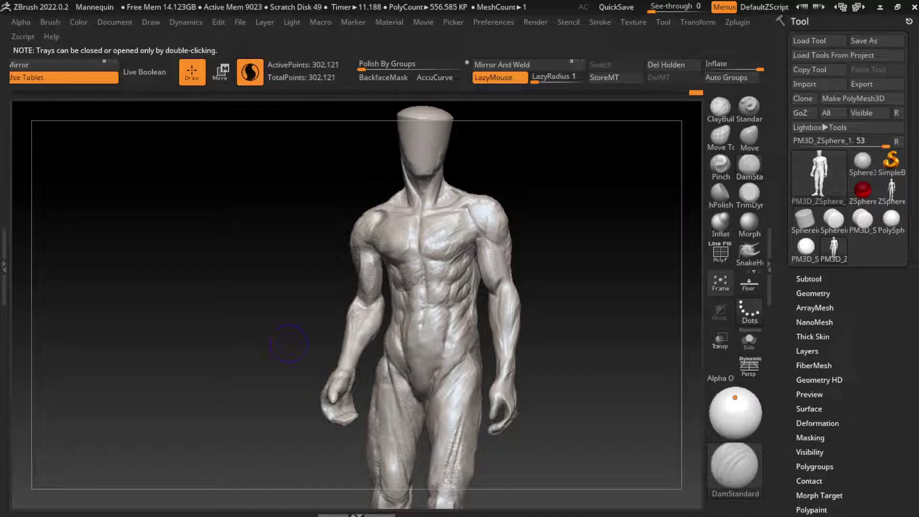
key("b")
key("c")
key("b")
mouse_move(297, 438)
left_mouse_down()
mouse_move(431, 225)
mouse_move(381, 208)
left_mouse_up()
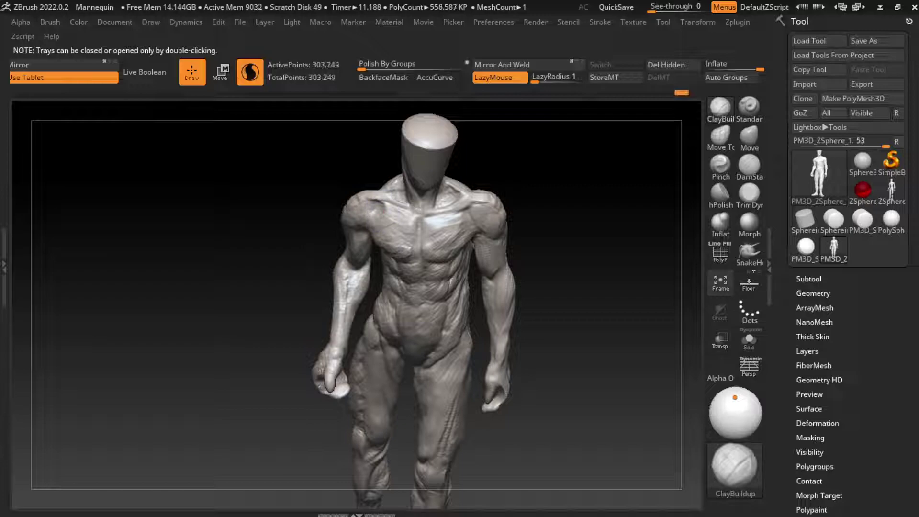
right_click_drag(390, 205, 454, 214)
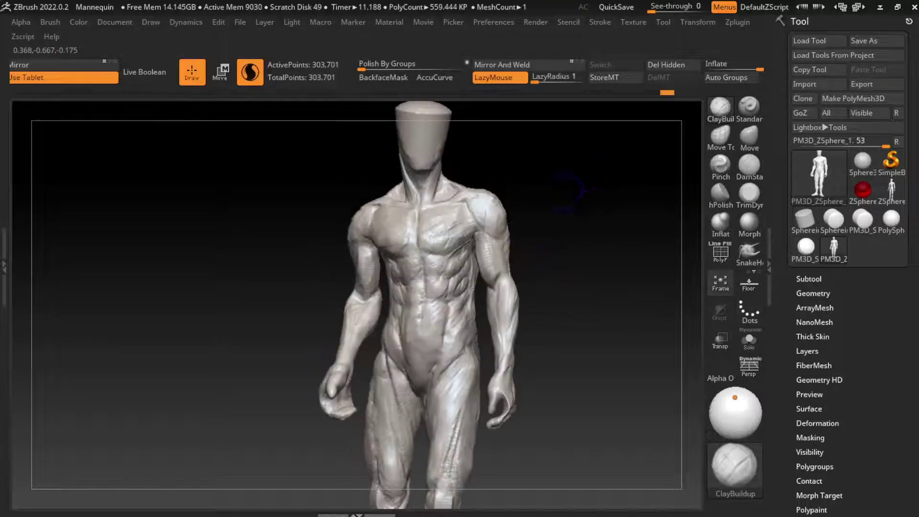
mouse_move(455, 214)
left_mouse_down()
mouse_move(477, 204)
mouse_move(491, 225)
left_mouse_up()
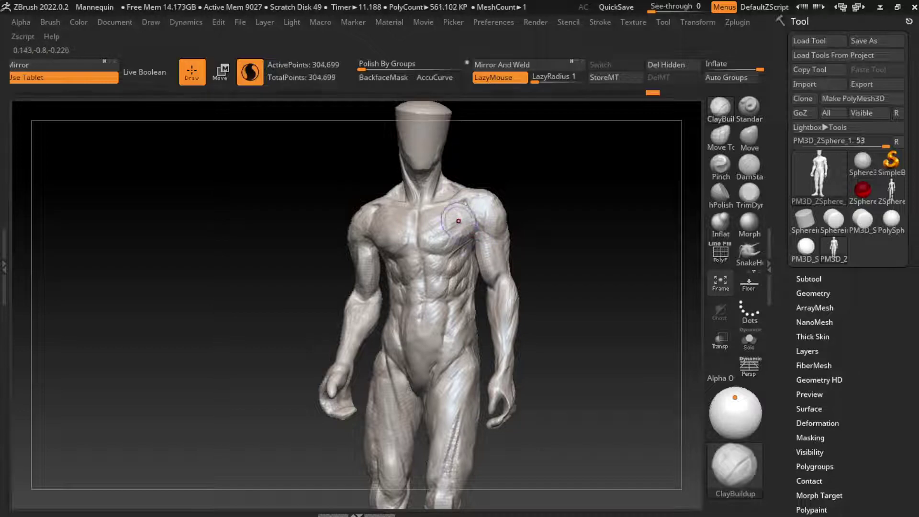
key("ctrl+shift+z")
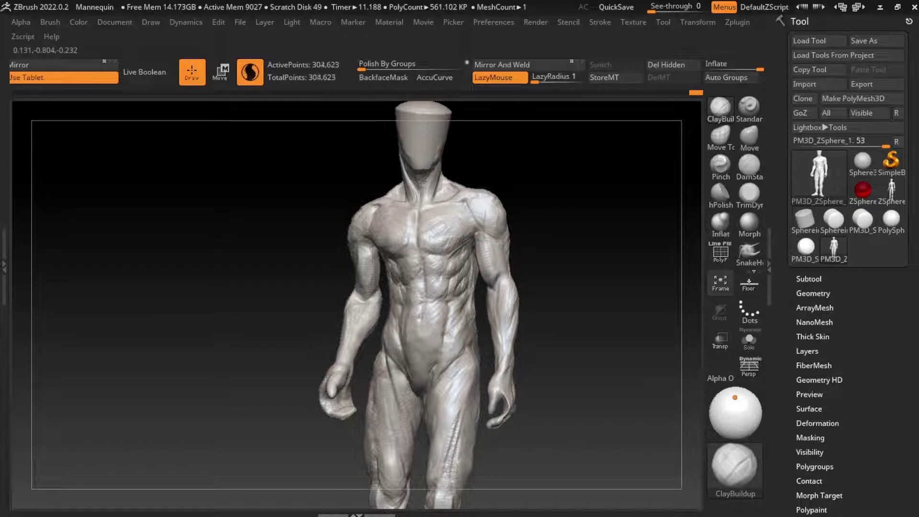
key("ctrl+z")
Add clay around the neck and build up the screen-left shoulder
mouse_move(493, 201)
left_mouse_down()
mouse_move(436, 182)
mouse_move(459, 192)
left_mouse_up()
left_click_drag(144, 287, 182, 288)
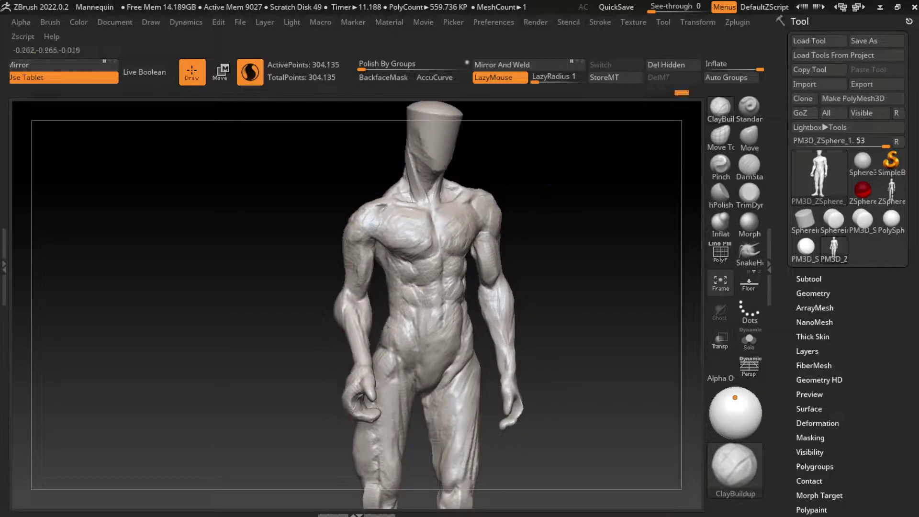
left_click_drag(395, 187, 421, 201)
left_click_drag(537, 182, 563, 169)
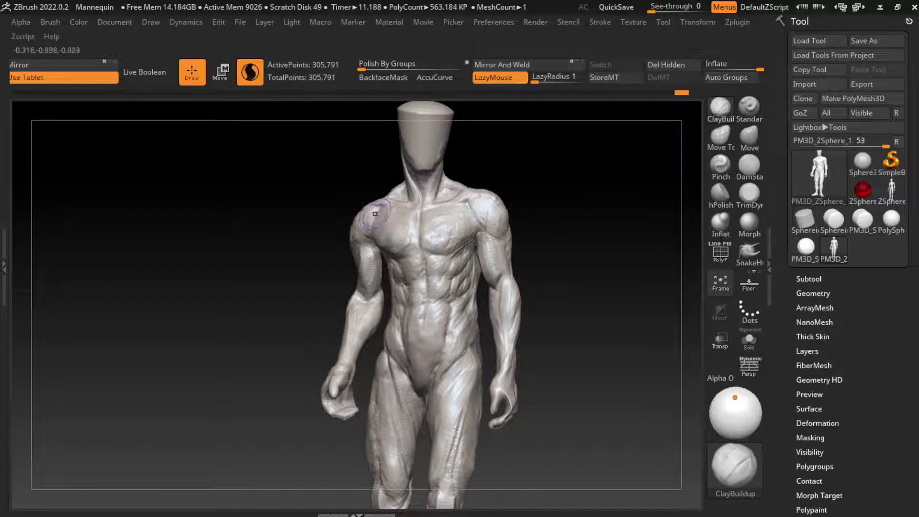
left_click_drag(383, 201, 359, 230)
left_click_drag(367, 181, 366, 208)
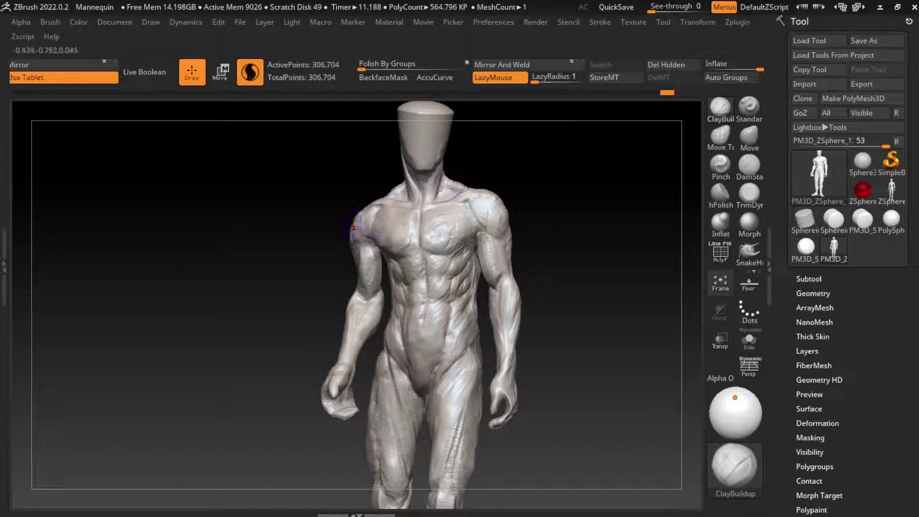
Check the shoulder from a three-quarter side view and add a small clay stroke
left_click_drag(356, 218, 354, 230)
left_click_drag(192, 287, 288, 268)
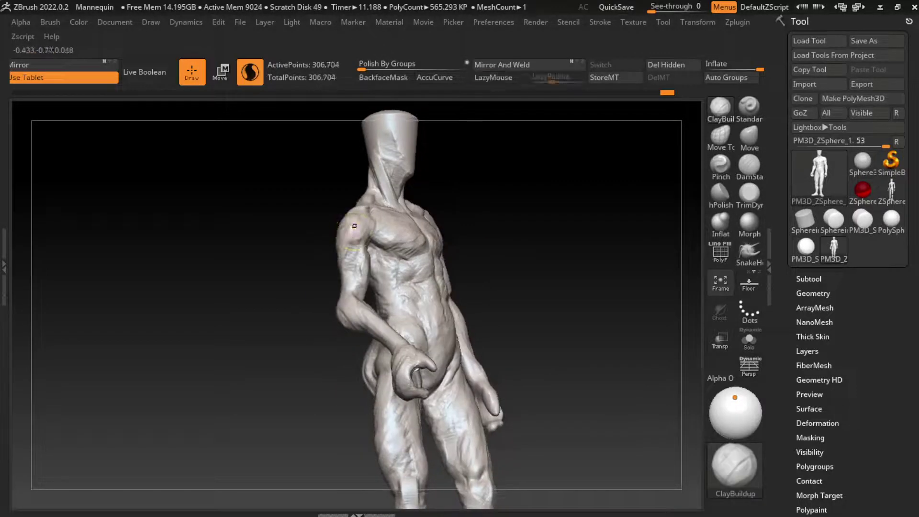
left_click_drag(350, 233, 357, 236)
left_click_drag(474, 225, 554, 160)
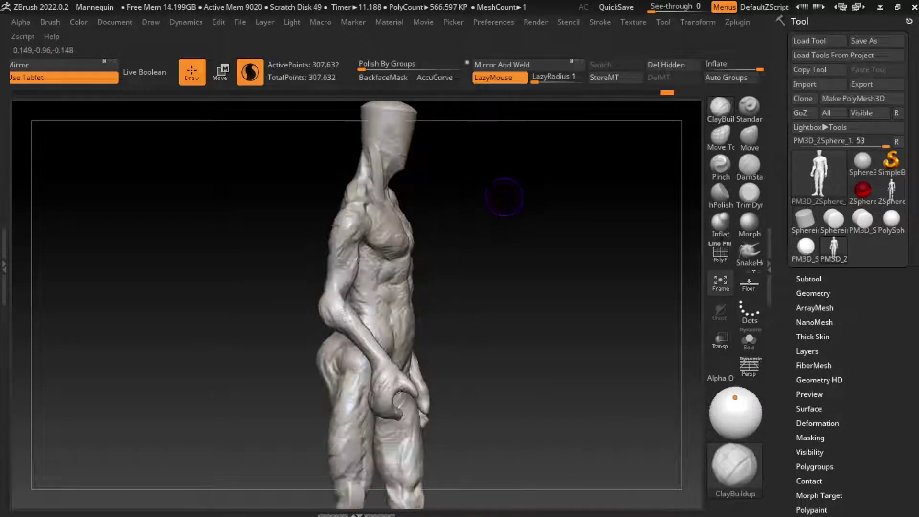
left_click_drag(367, 217, 366, 244)
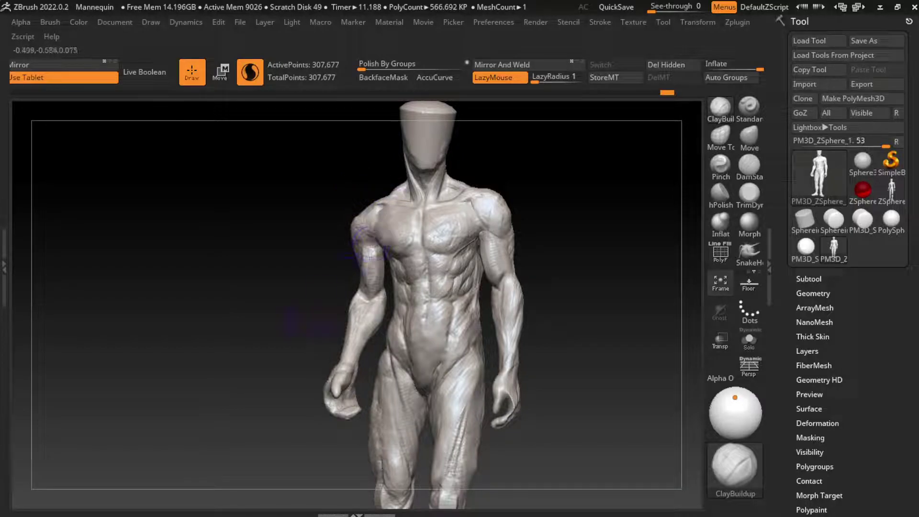
mouse_move(310, 259)
left_mouse_down()
mouse_move(355, 221)
mouse_move(421, 215)
mouse_move(341, 205)
mouse_move(356, 225)
mouse_move(358, 264)
mouse_move(366, 225)
left_mouse_up()
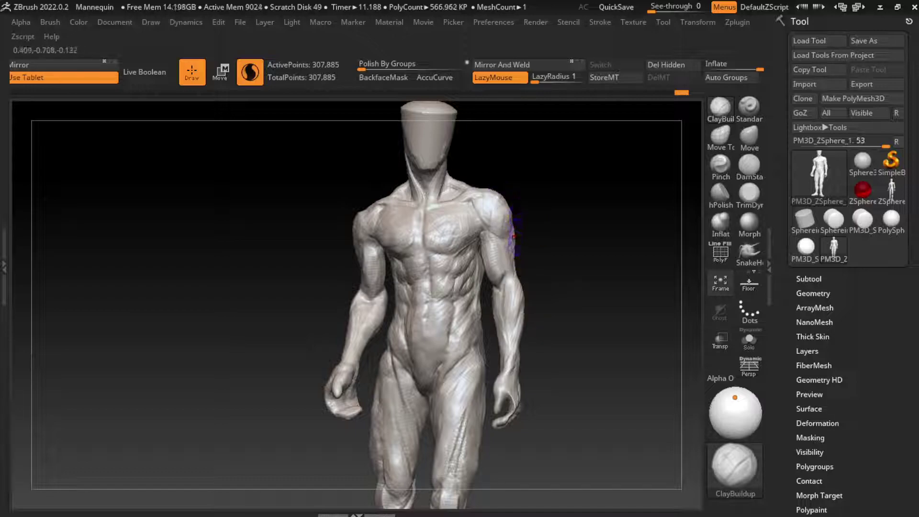
Add volume to the right shoulder muscle, checking it from the side
left_click_drag(512, 230, 507, 220)
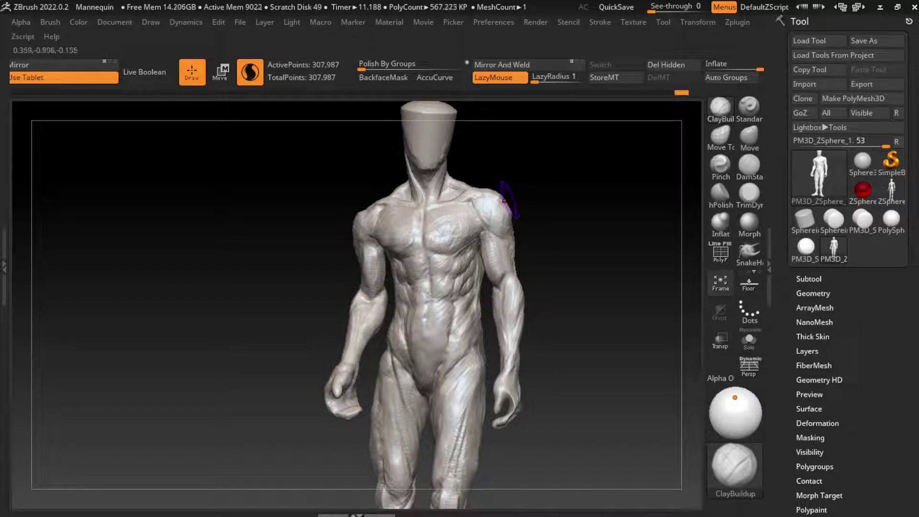
left_click_drag(501, 203, 507, 199)
left_click_drag(574, 187, 646, 190)
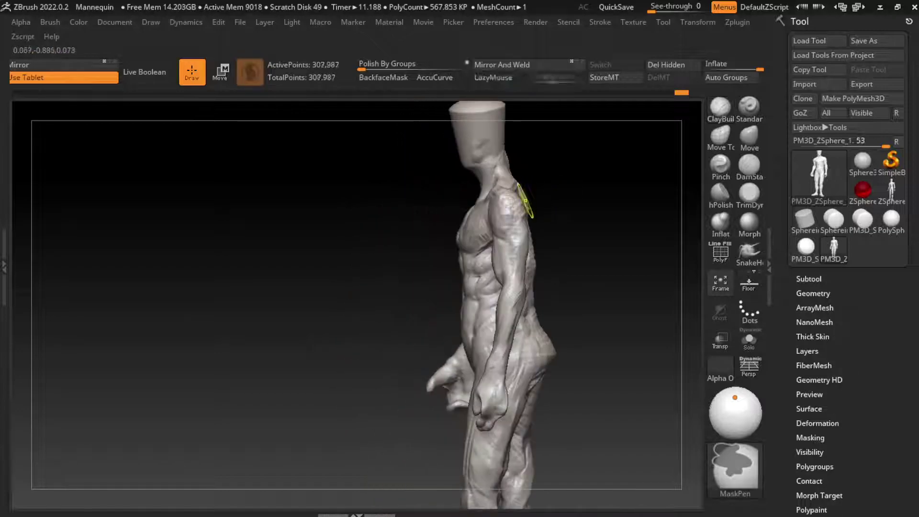
left_click_drag(575, 206, 621, 205)
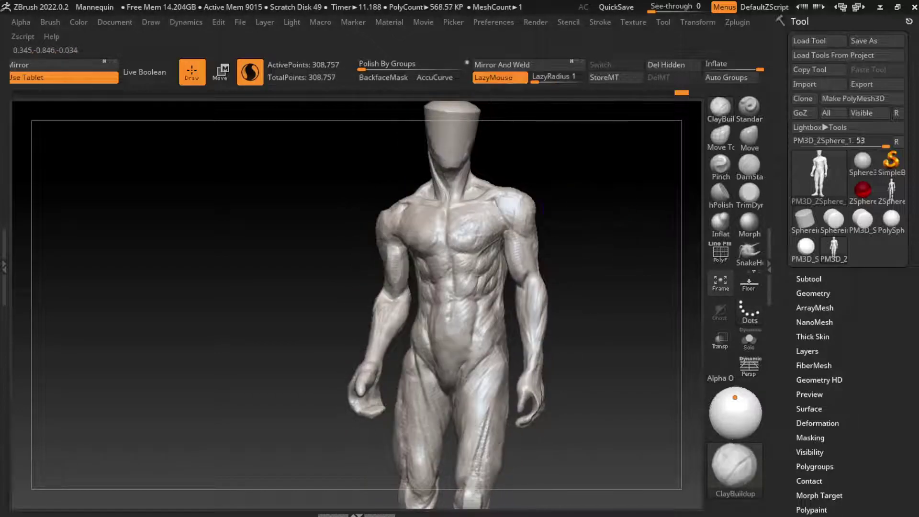
mouse_move(528, 214)
left_mouse_down()
mouse_move(560, 220)
mouse_move(526, 225)
mouse_move(540, 259)
mouse_move(595, 257)
mouse_move(569, 248)
mouse_move(540, 286)
left_mouse_up()
Carve and flatten the right upper arm's muscle separations with DamStandard and TrimDynamic
left_click(750, 165)
left_click_drag(535, 241, 539, 271)
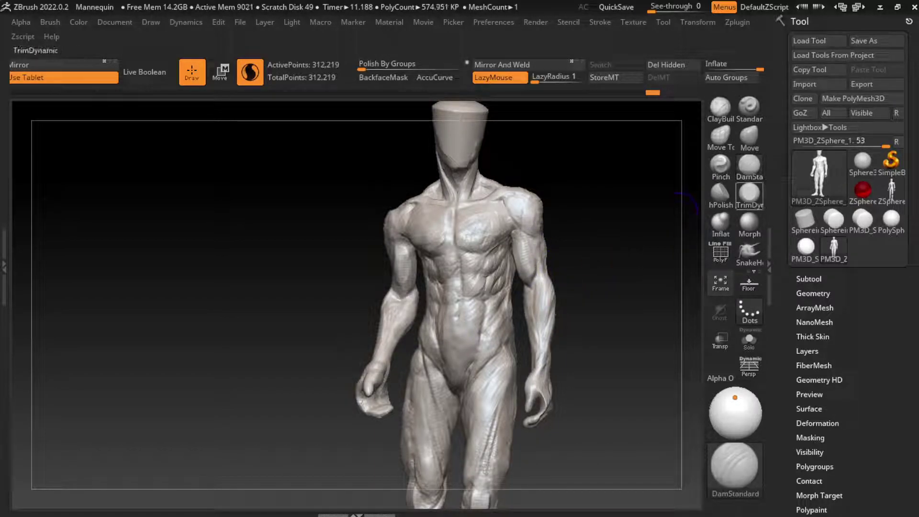
left_click(749, 193)
left_click_drag(530, 256, 534, 275)
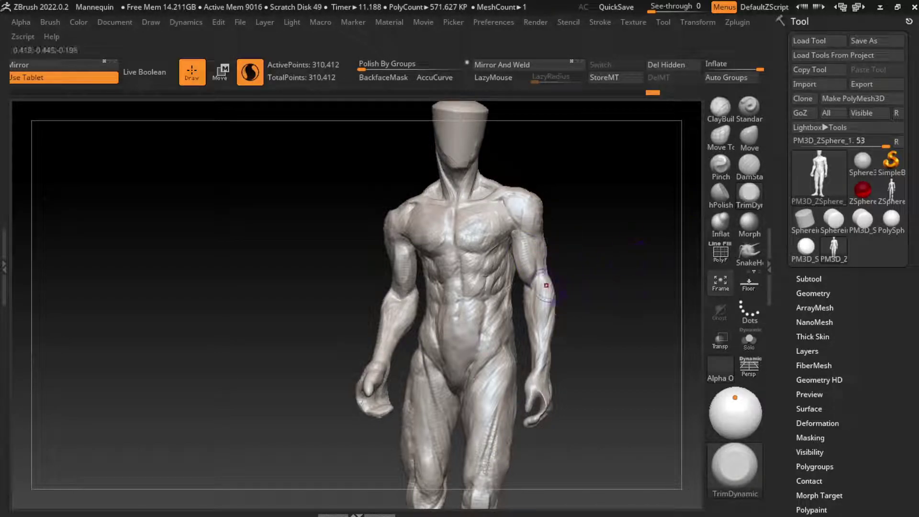
left_click(749, 164)
mouse_move(540, 289)
left_mouse_down()
mouse_move(545, 271)
mouse_move(541, 294)
left_mouse_up()
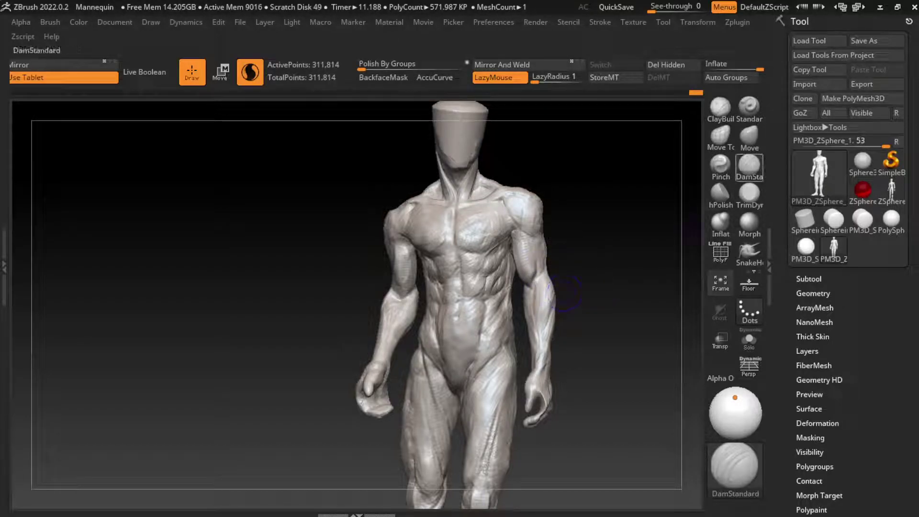
Build up the right forearm and wrist with ClayBuildup from several angles
left_click(720, 108)
left_click_drag(541, 287, 546, 311)
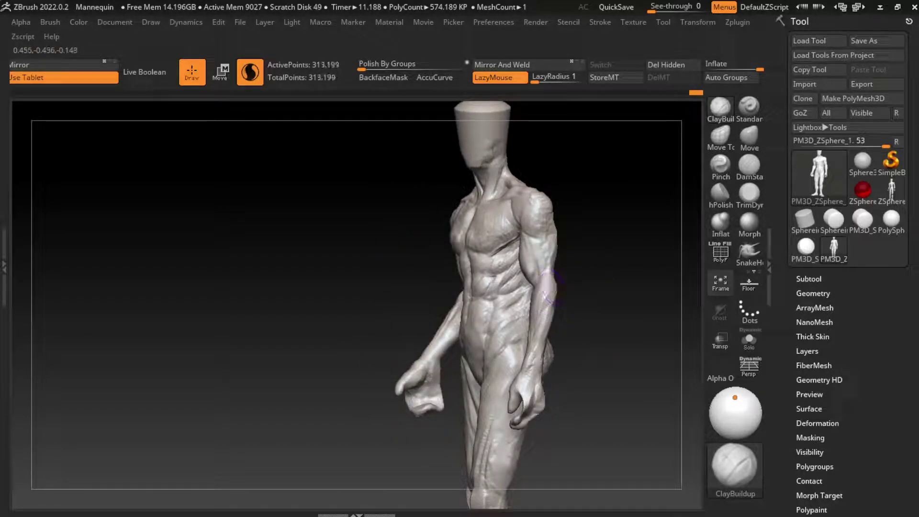
left_click_drag(548, 390, 561, 350, "alt")
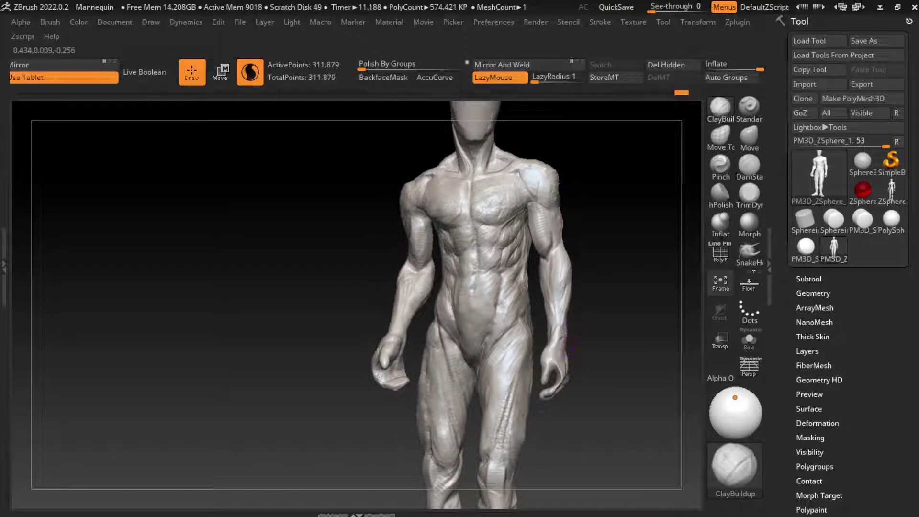
right_click_drag(563, 335, 571, 338)
left_click_drag(570, 337, 574, 345)
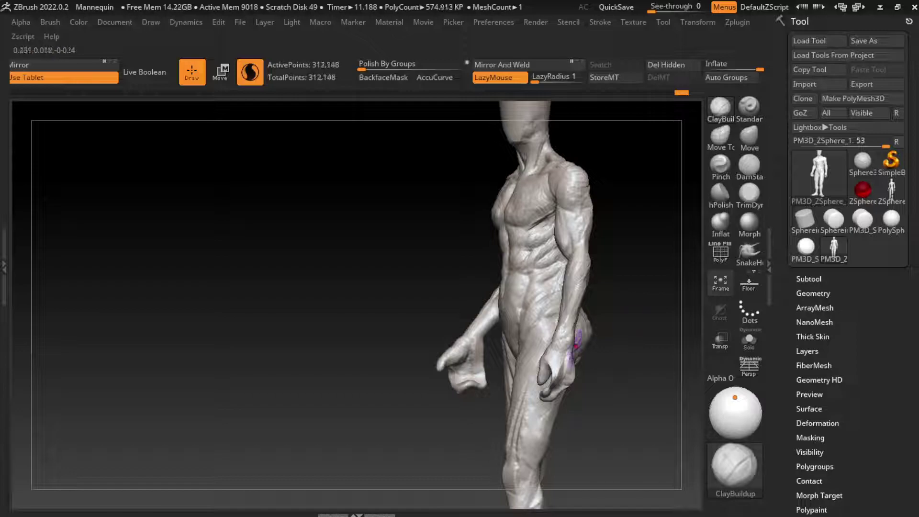
right_click_drag(574, 344, 565, 342)
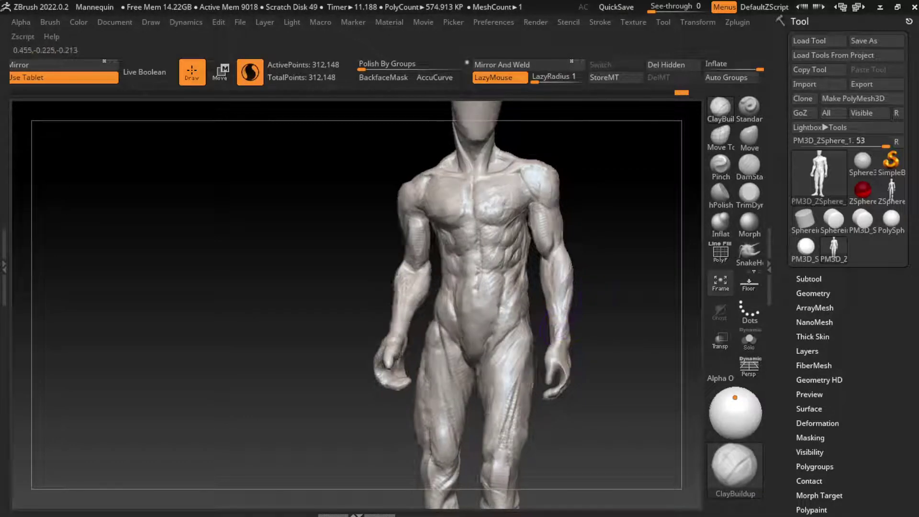
mouse_move(560, 332)
left_mouse_down()
mouse_move(553, 297)
mouse_move(556, 349)
mouse_move(546, 275)
mouse_move(547, 308)
left_mouse_up()
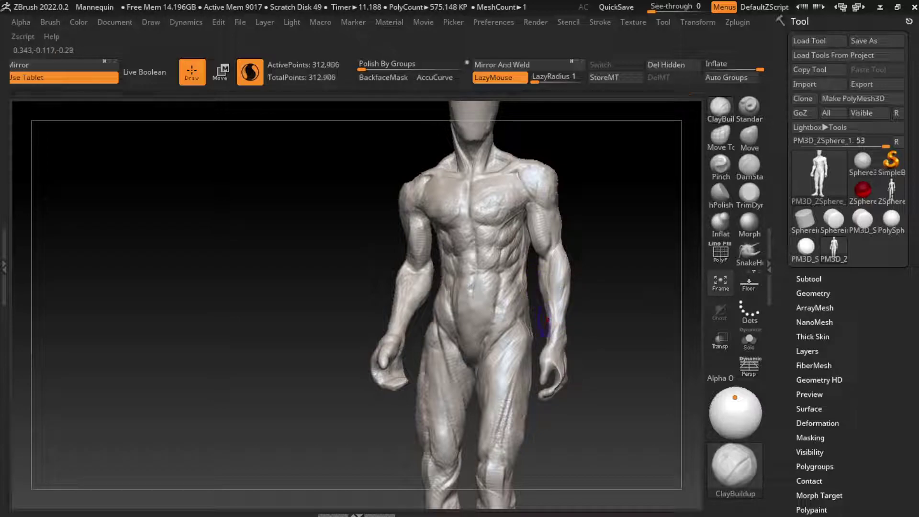
Resculpt the left forearm, hand and wrist, touching up the hip and upper forearm
mouse_move(405, 287)
left_mouse_down()
mouse_move(404, 346)
mouse_move(389, 339)
mouse_move(401, 376)
mouse_move(400, 348)
mouse_move(390, 344)
mouse_move(390, 371)
mouse_move(406, 348)
mouse_move(409, 388)
left_mouse_up()
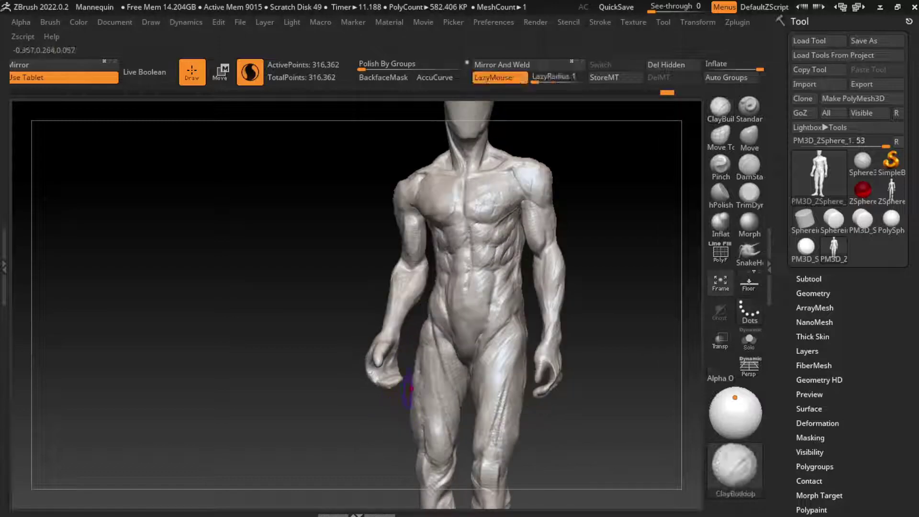
mouse_move(398, 345)
left_mouse_down()
mouse_move(423, 331)
mouse_move(398, 333)
mouse_move(408, 336)
mouse_move(402, 350)
mouse_move(507, 299)
left_mouse_up()
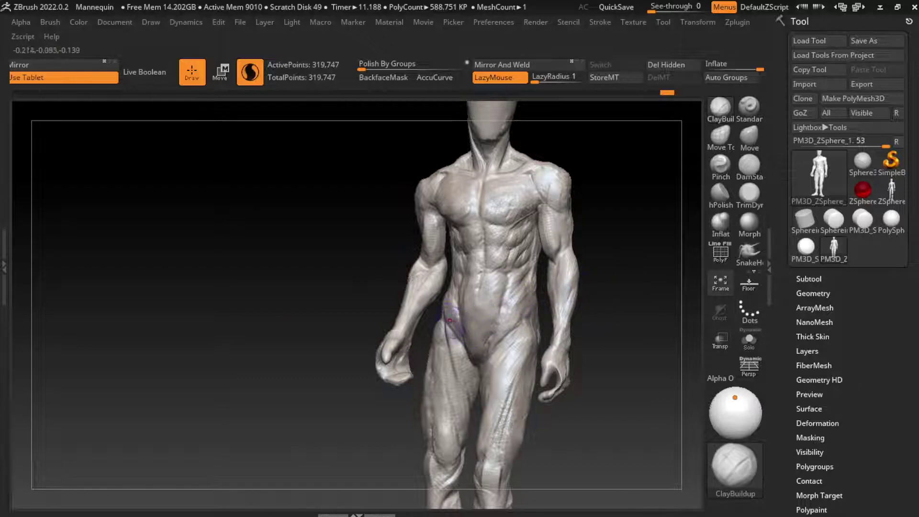
left_click_drag(408, 348, 407, 345)
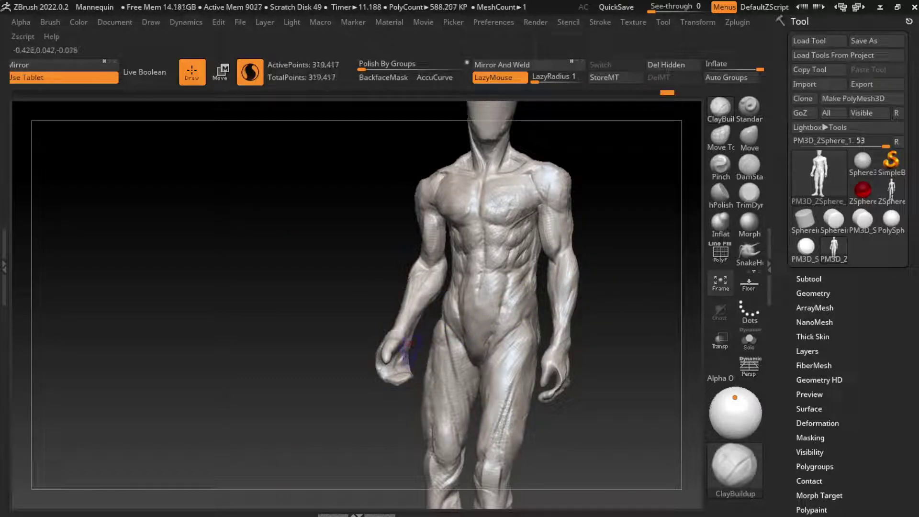
mouse_move(622, 414)
left_mouse_down()
mouse_move(601, 395)
mouse_move(536, 374)
left_mouse_up()
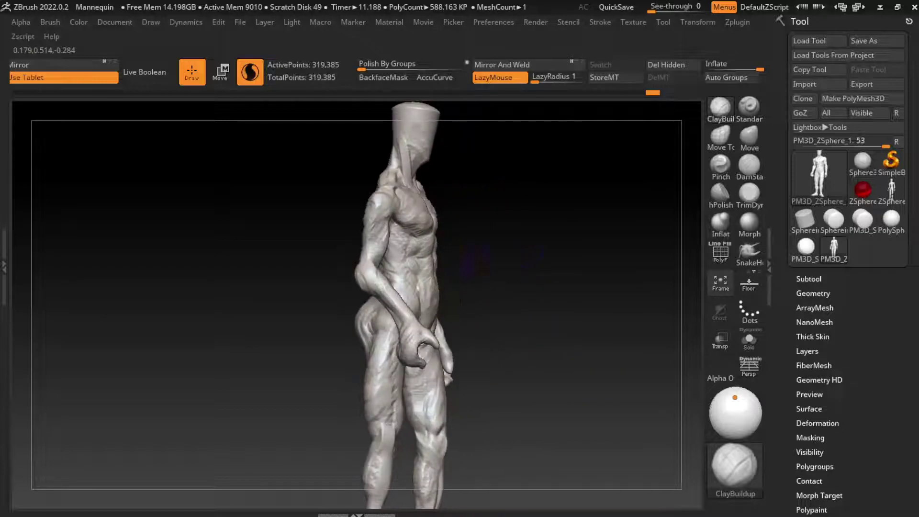
mouse_move(378, 288)
left_mouse_down()
mouse_move(376, 299)
mouse_move(368, 280)
left_mouse_up()
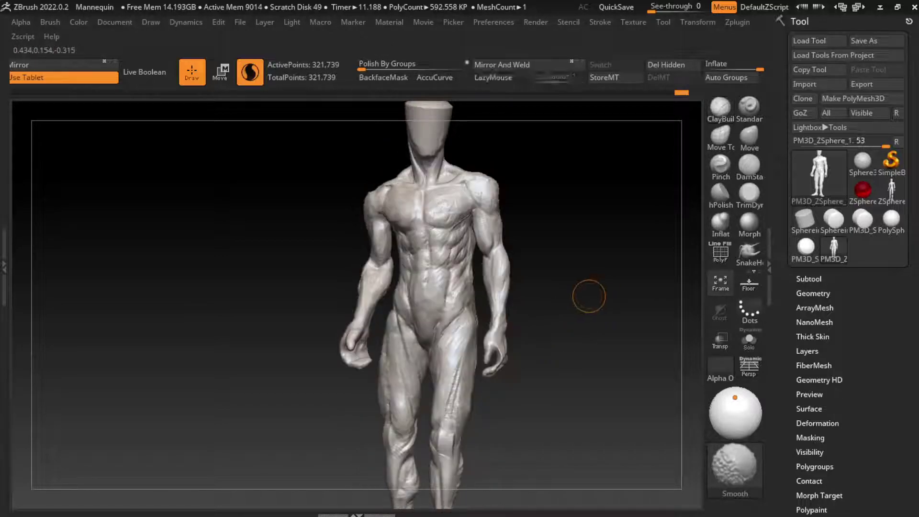
left_click_drag(589, 298, 551, 299)
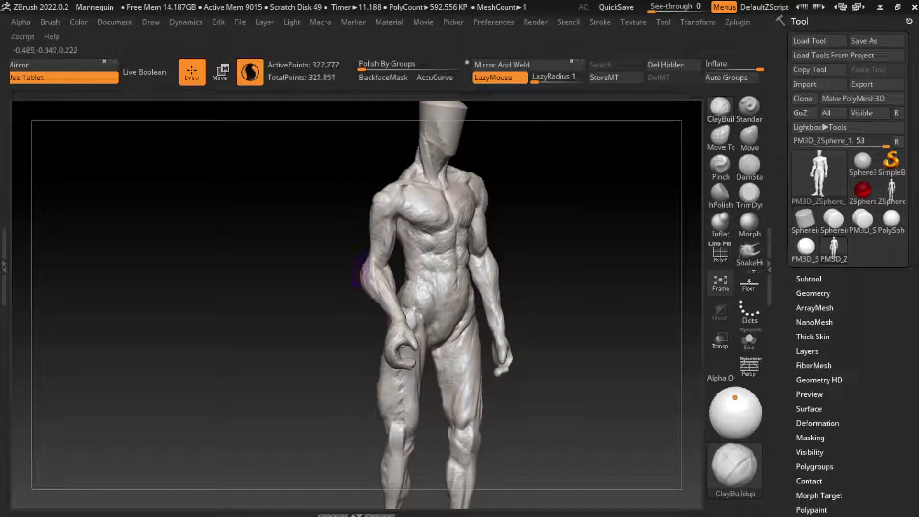
left_click_drag(375, 292, 386, 270)
left_click_drag(632, 316, 597, 321)
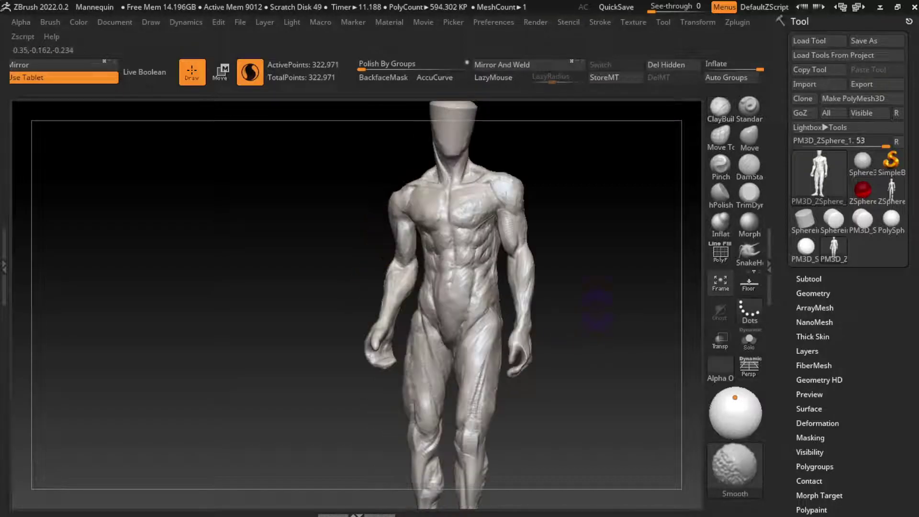
left_click_drag(602, 372, 563, 323, "alt")
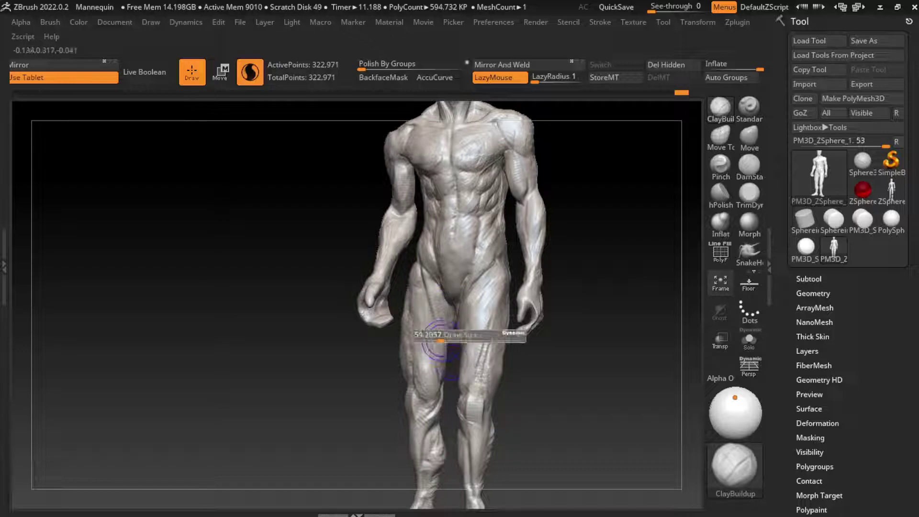
Orbit to check the calf, add a stroke on the leg and adjust brush size
left_click_drag(473, 376, 362, 335)
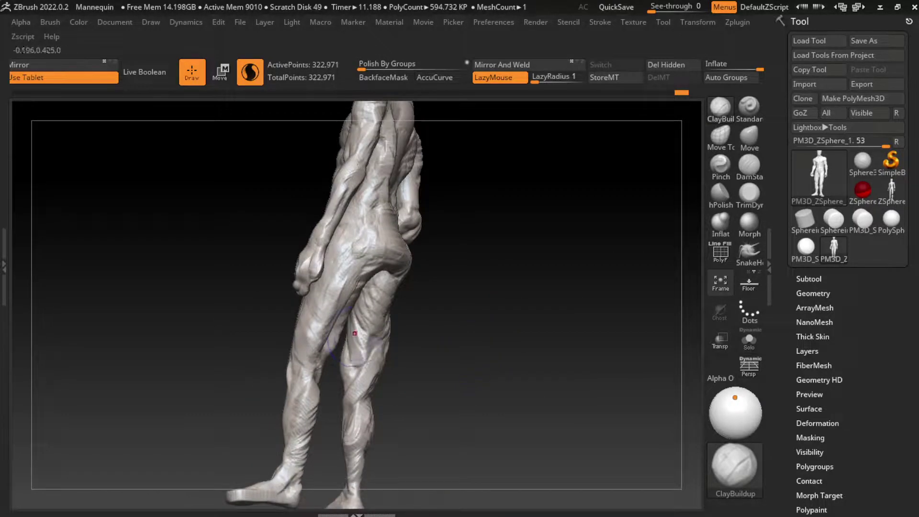
left_click_drag(416, 341, 527, 347)
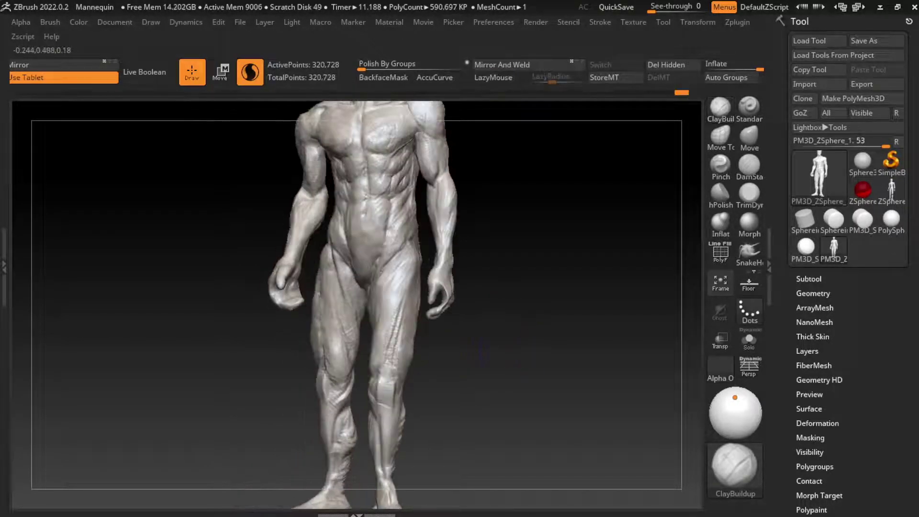
key("ctrl")
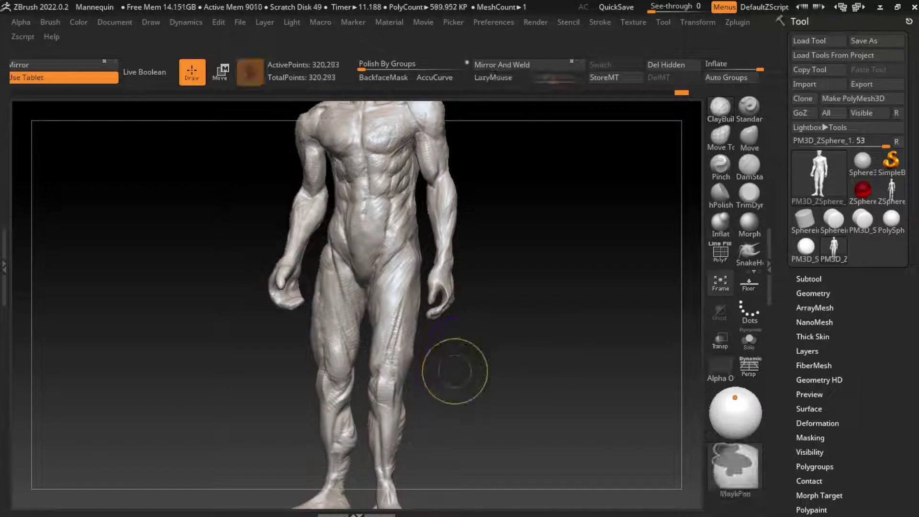
key("ctrl")
key("ctrl")
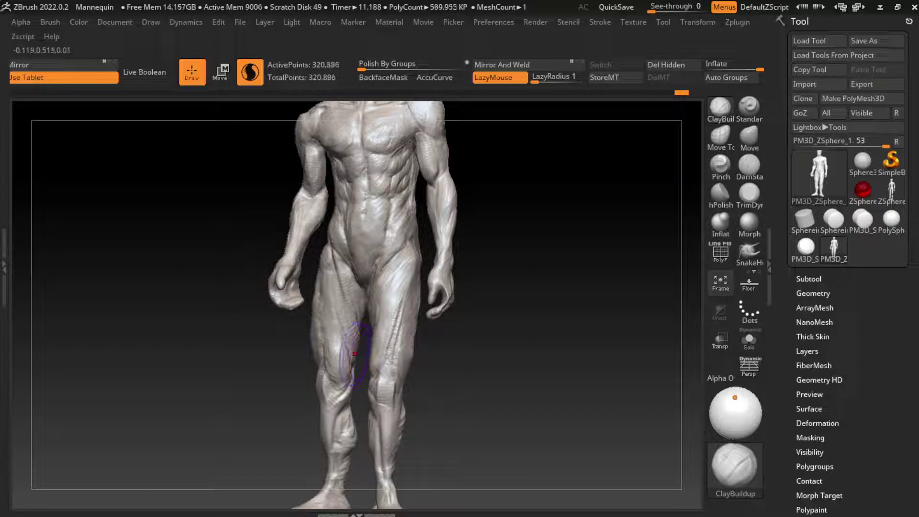
left_click_drag(340, 337, 340, 378)
left_click_drag(498, 412, 504, 383, "alt")
key("s")
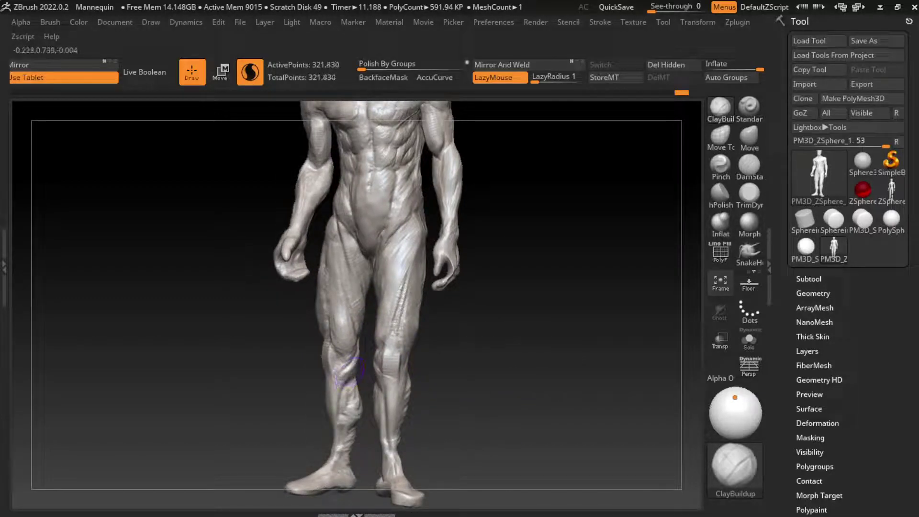
Refine the knee with clay strokes and carve definition around it with DamStandard
left_click_drag(341, 357, 338, 374)
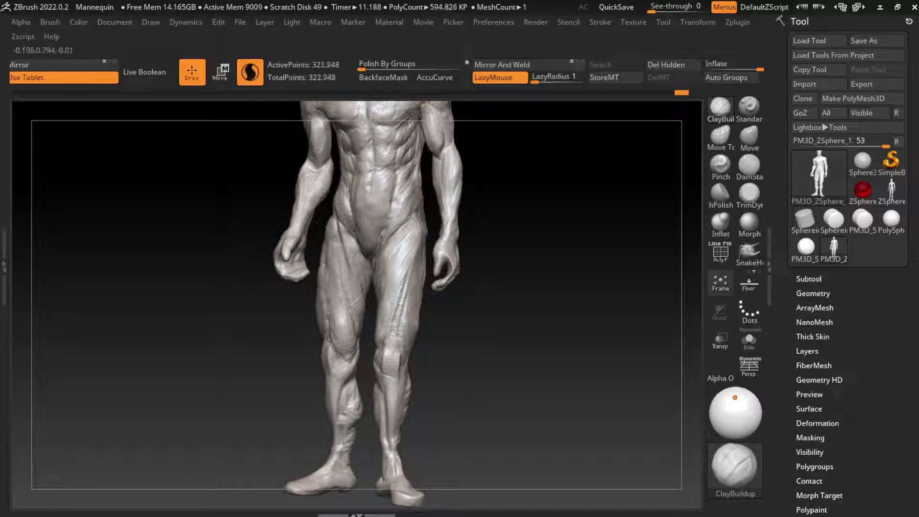
left_click_drag(343, 359, 344, 374)
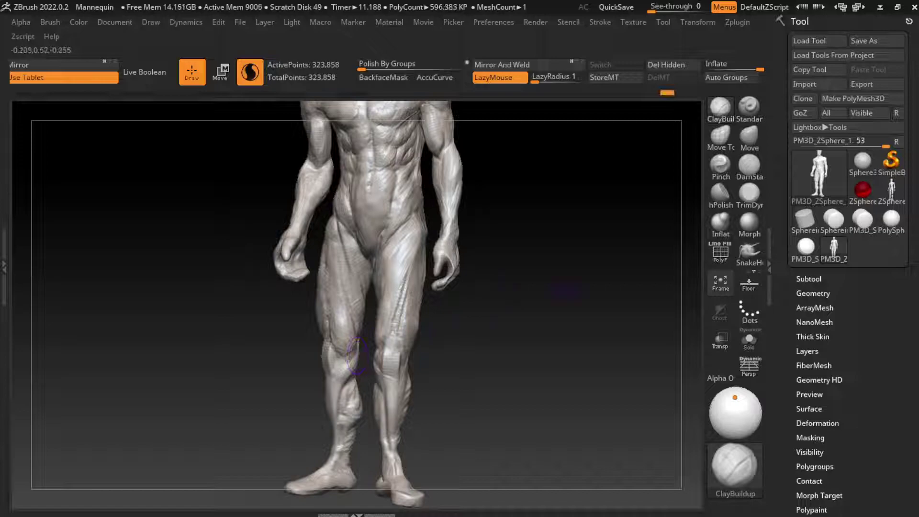
left_click(749, 166)
left_click_drag(350, 357, 339, 369)
left_click(720, 108)
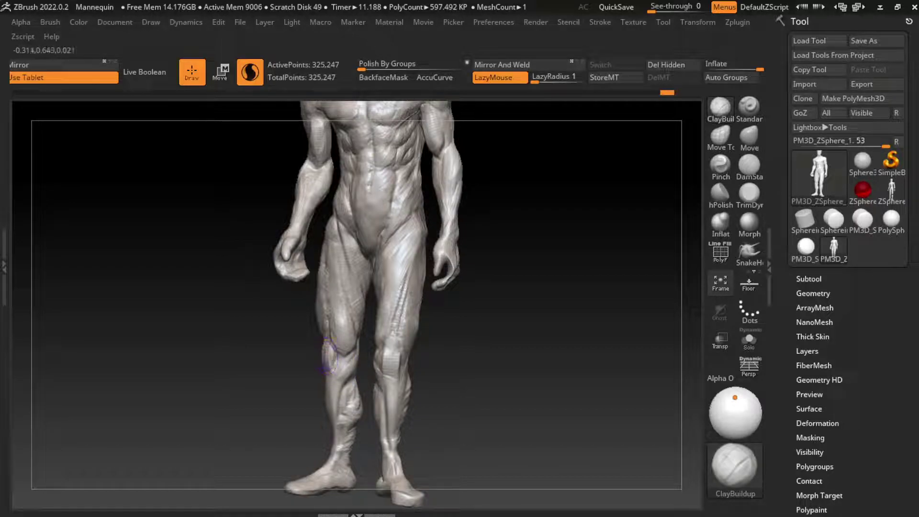
Build up the lower shin muscles, then mask a rectangle around the feet
mouse_move(326, 360)
left_mouse_down()
mouse_move(324, 348)
mouse_move(336, 359)
left_mouse_up()
mouse_move(352, 404)
left_mouse_down()
mouse_move(364, 424)
mouse_move(474, 354)
left_mouse_up()
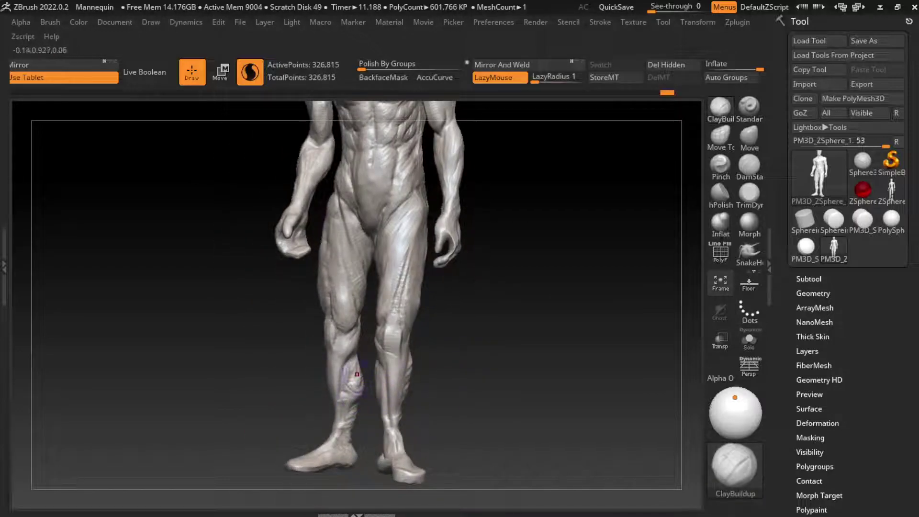
mouse_move(355, 371)
left_mouse_down()
mouse_move(343, 443)
mouse_move(335, 379)
mouse_move(345, 407)
left_mouse_up()
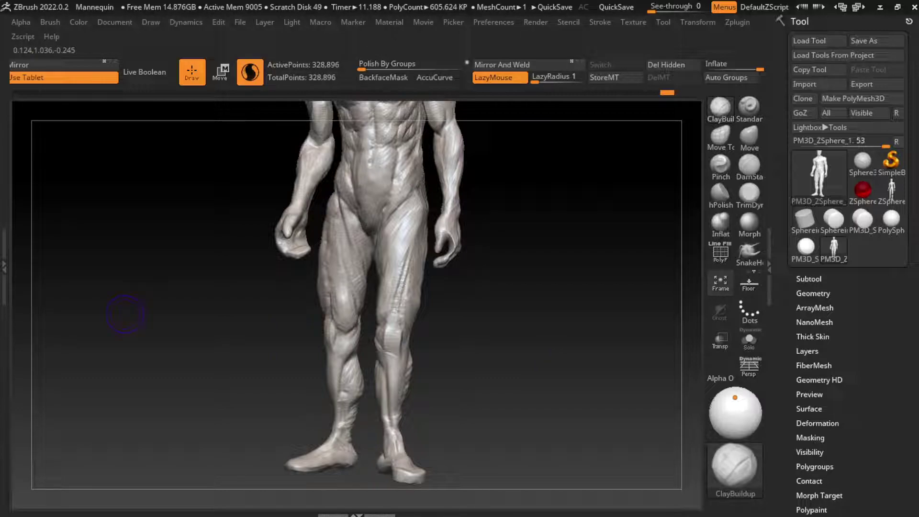
left_click_drag(460, 421, 505, 337, "alt")
mouse_move(307, 352)
left_mouse_down("ctrl")
mouse_move(441, 355)
mouse_move(464, 467)
mouse_move(493, 460)
left_mouse_up("ctrl")
Invert the mask and lower the unmasked feet about 0.0308 along Y with the Move gizmo
left_click(517, 395, "ctrl")
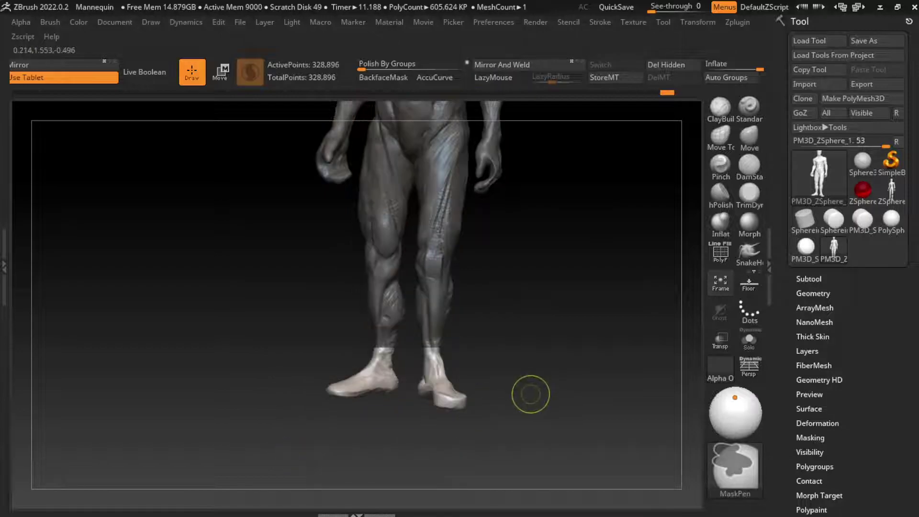
key("w")
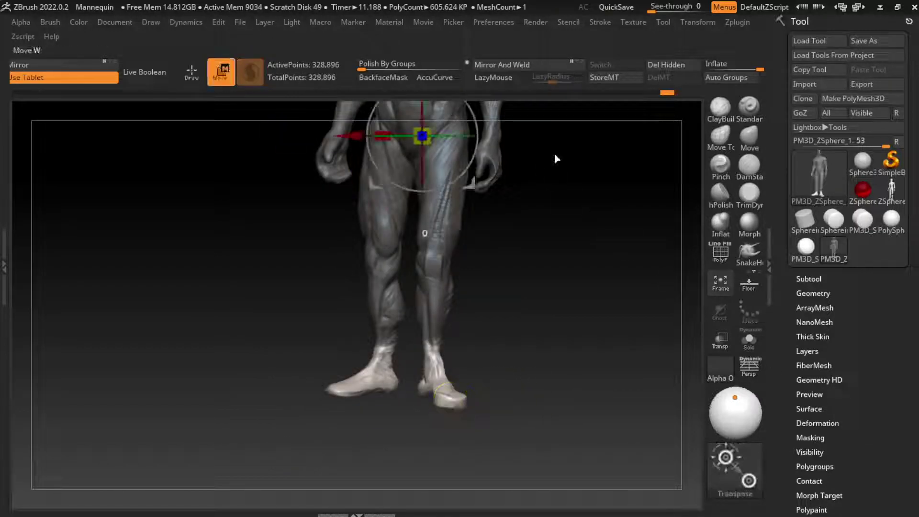
left_click_drag(422, 103, 423, 142)
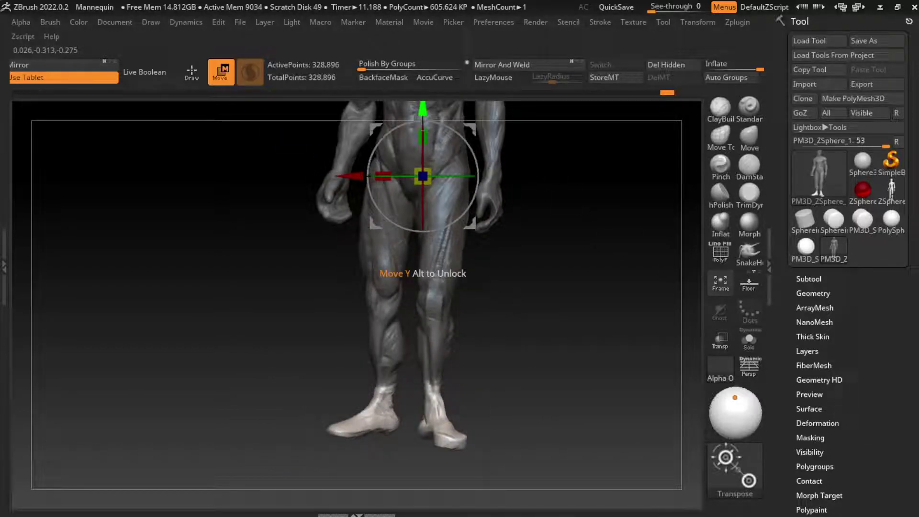
left_click_drag(422, 108, 422, 136)
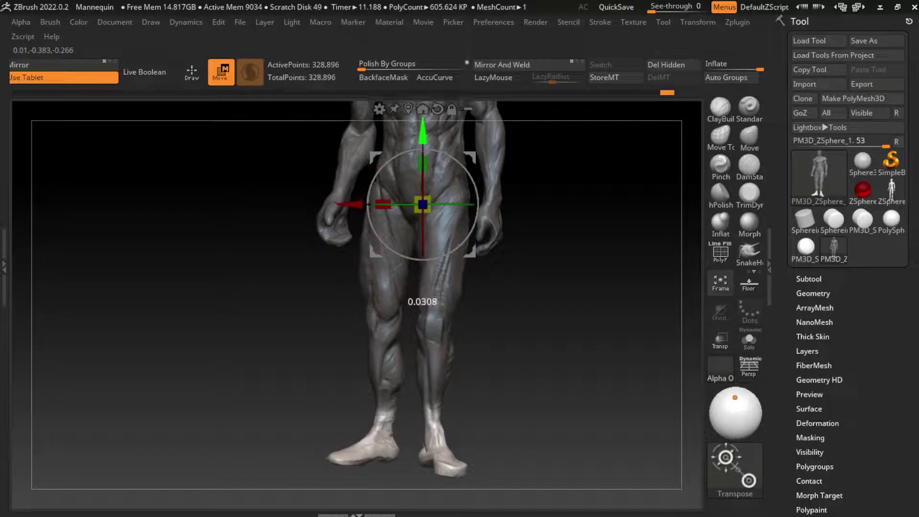
Clear the mask from the figure and frame the legs closer in view
left_click(143, 288, "ctrl")
left_click_drag(143, 288, 144, 216, "alt")
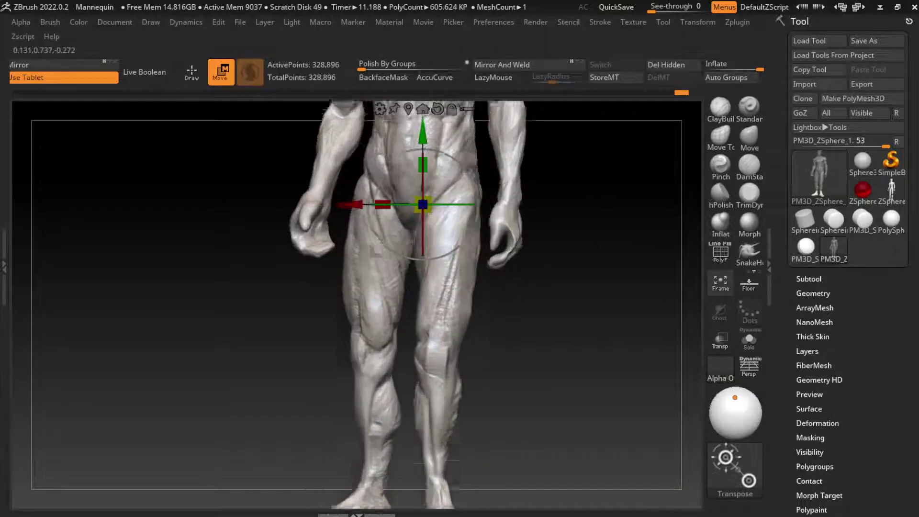
left_click_drag(656, 354, 654, 297, "alt")
Sculpt a first stroke on the left calf and Shift-smooth it, adjusting brush size
key("q")
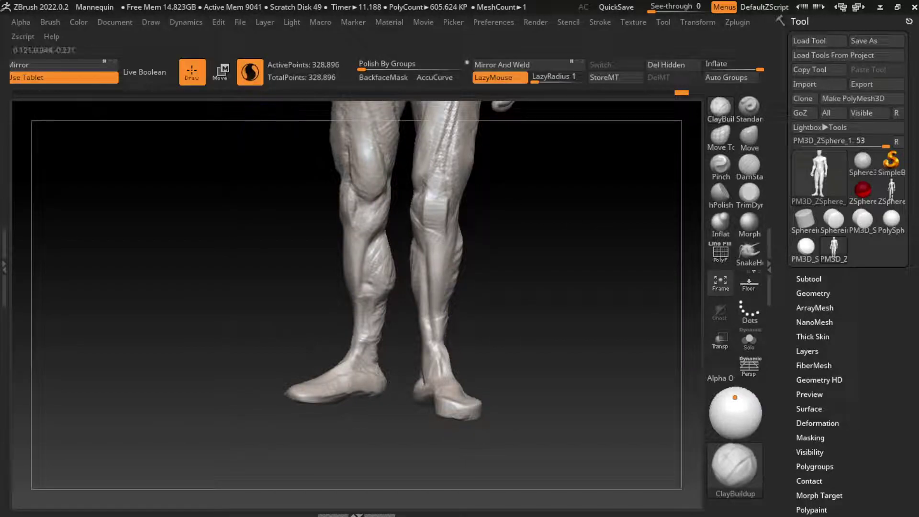
key("b")
key("s")
key("h")
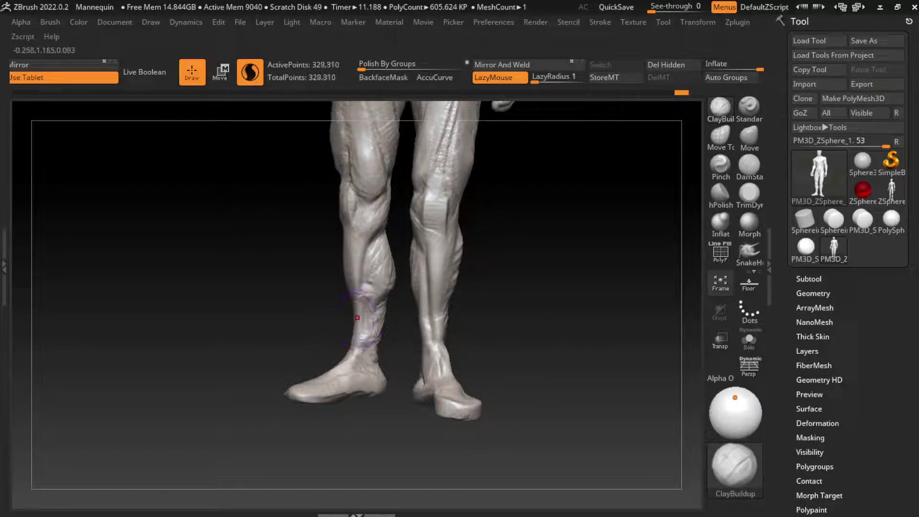
left_click_drag(363, 345, 369, 308)
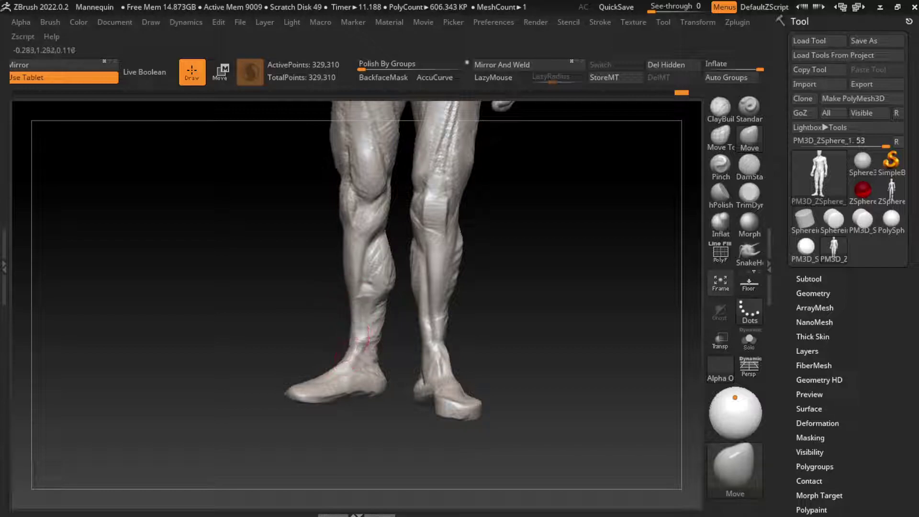
key("shift")
key("s")
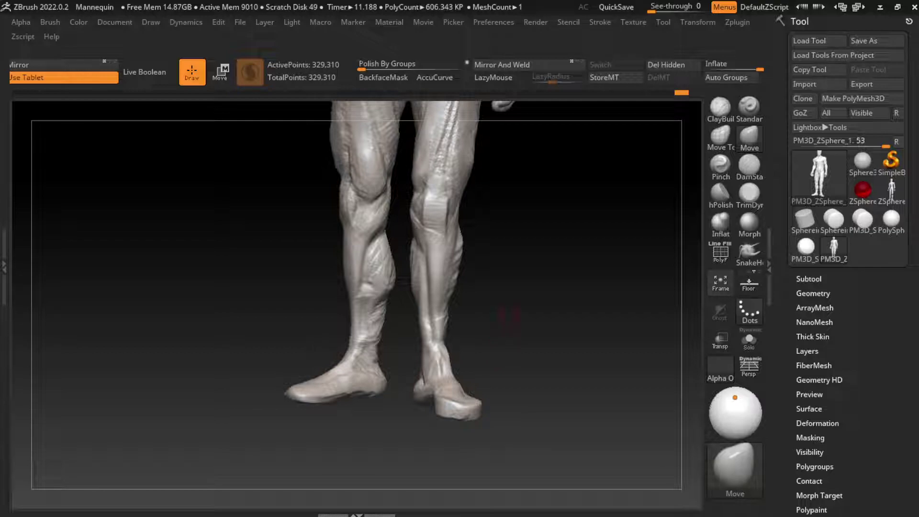
key("s")
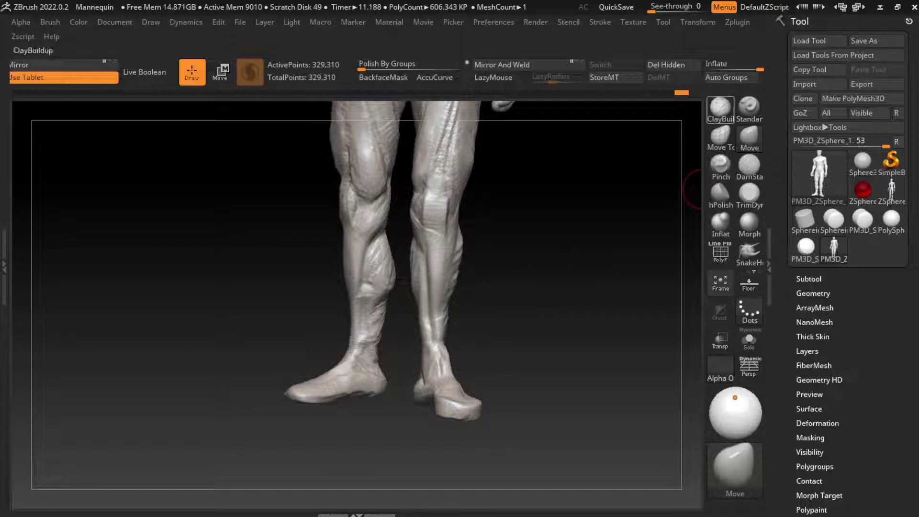
Build up the left calf, lower calf and inner ankle with ClayBuildup strokes
left_click(720, 110)
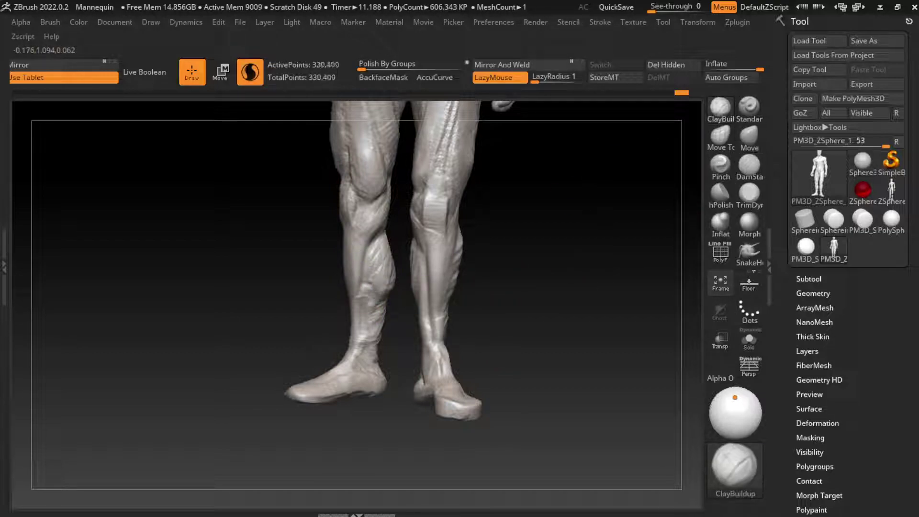
mouse_move(370, 321)
left_mouse_down()
mouse_move(376, 295)
mouse_move(378, 338)
left_mouse_up()
right_click_drag(379, 337, 372, 326)
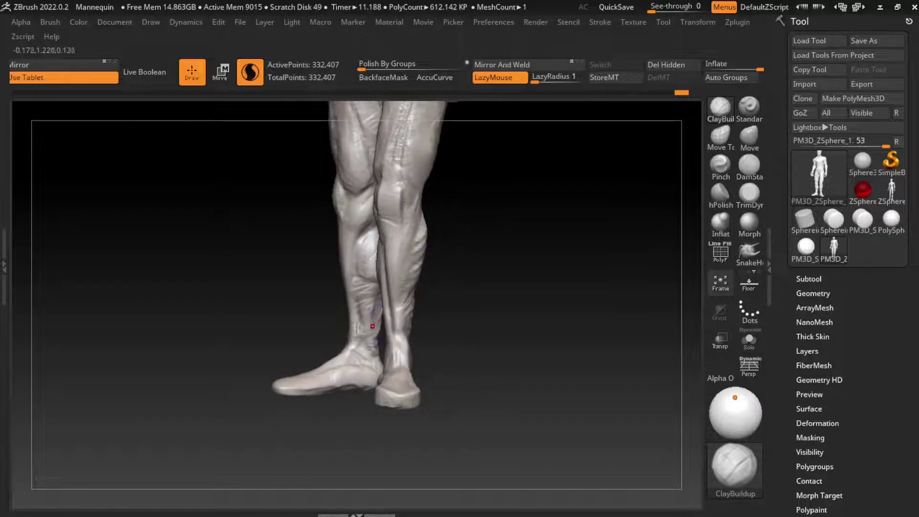
left_click_drag(373, 326, 378, 316)
right_click_drag(379, 316, 382, 303)
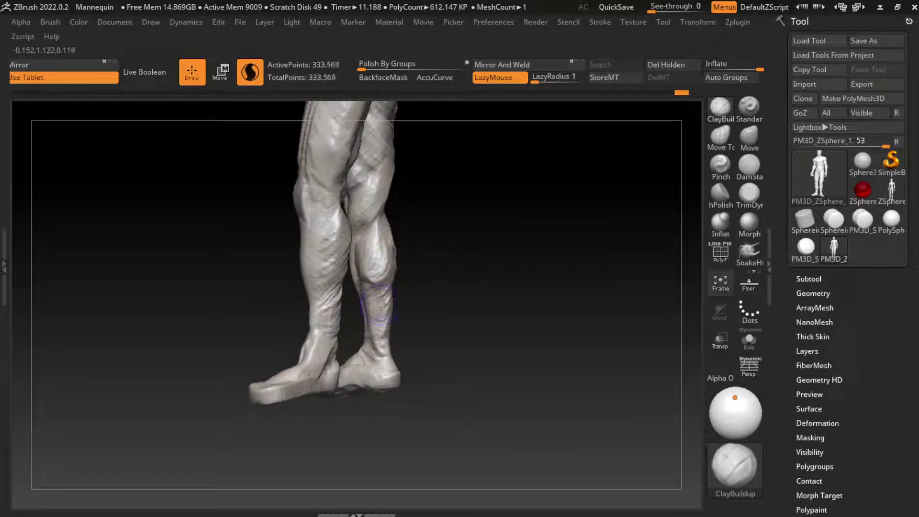
left_click_drag(377, 325, 378, 348)
right_click_drag(377, 349, 371, 351)
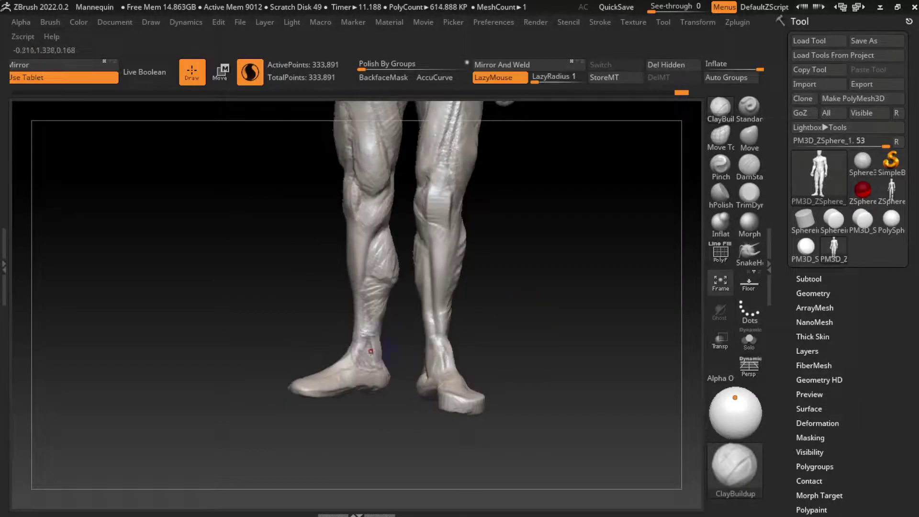
left_click_drag(371, 351, 378, 364)
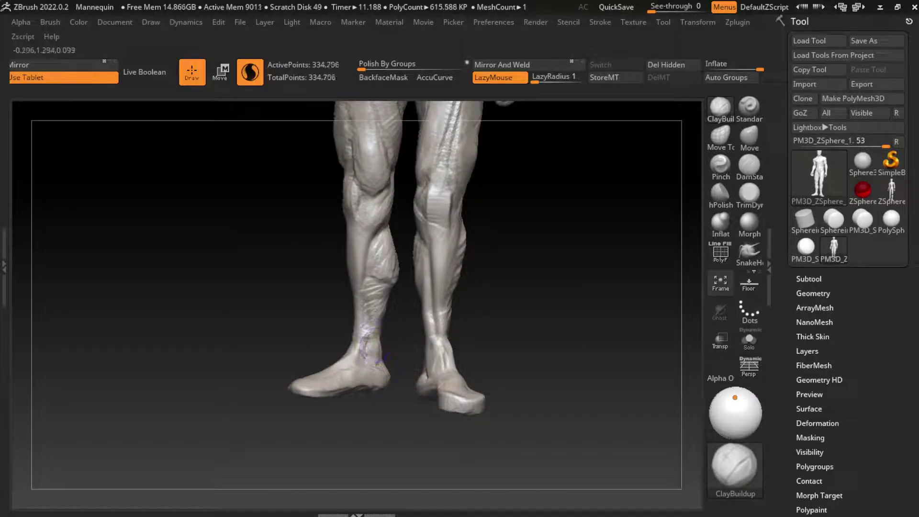
Add more clay to the left calf and refine both the right and left ankles
mouse_move(378, 268)
left_mouse_down()
mouse_move(368, 285)
mouse_move(376, 239)
mouse_move(360, 261)
mouse_move(368, 218)
mouse_move(357, 259)
left_mouse_up()
mouse_move(361, 309)
left_mouse_down()
mouse_move(364, 373)
mouse_move(365, 330)
left_mouse_up()
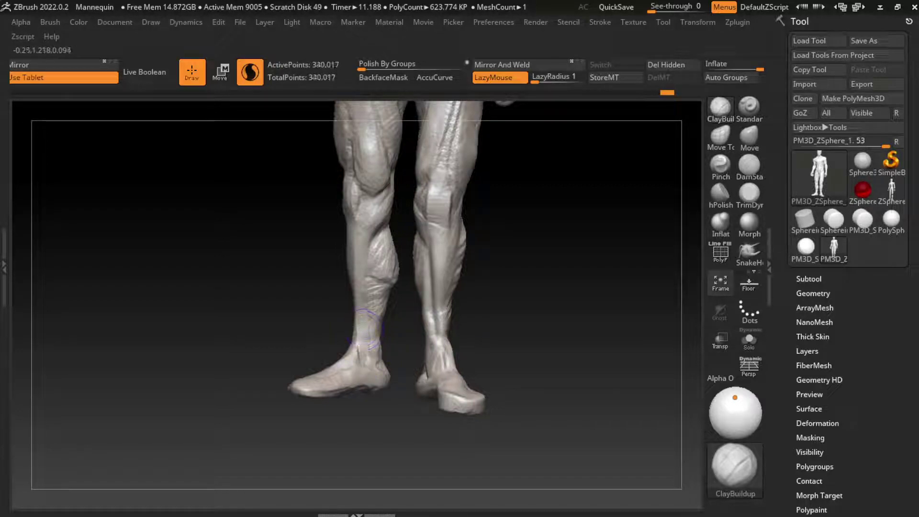
left_click_drag(436, 339, 438, 316)
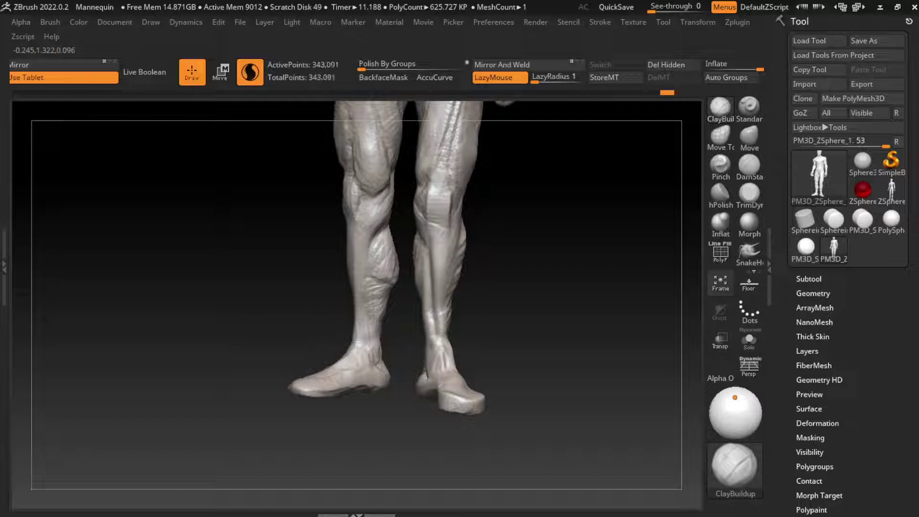
left_click_drag(435, 338, 437, 320)
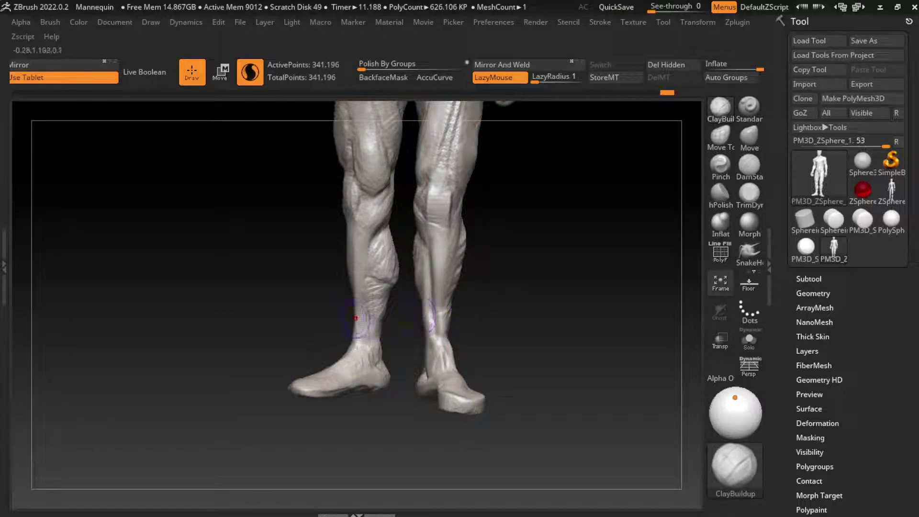
mouse_move(363, 335)
left_mouse_down()
mouse_move(403, 284)
mouse_move(380, 259)
left_mouse_up()
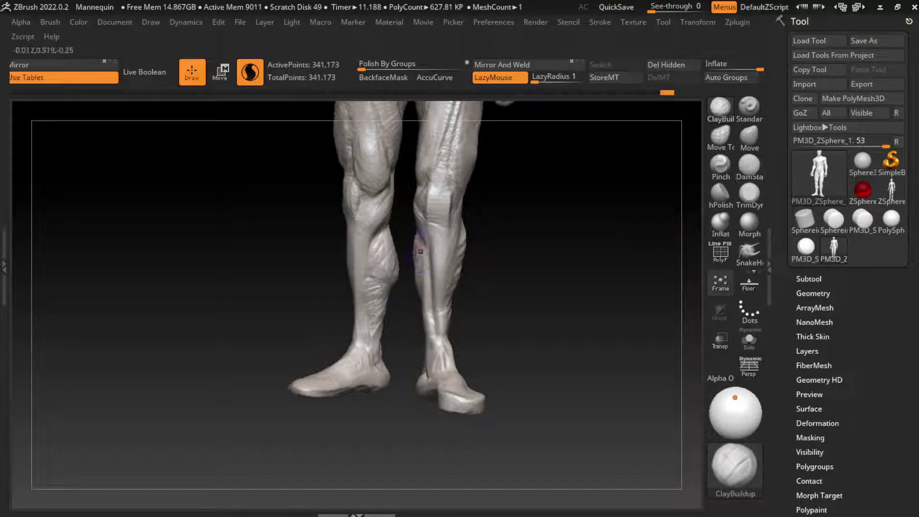
mouse_move(383, 242)
left_mouse_down()
mouse_move(372, 253)
mouse_move(389, 287)
mouse_move(388, 255)
mouse_move(374, 273)
mouse_move(378, 287)
left_mouse_up()
left_click(749, 165)
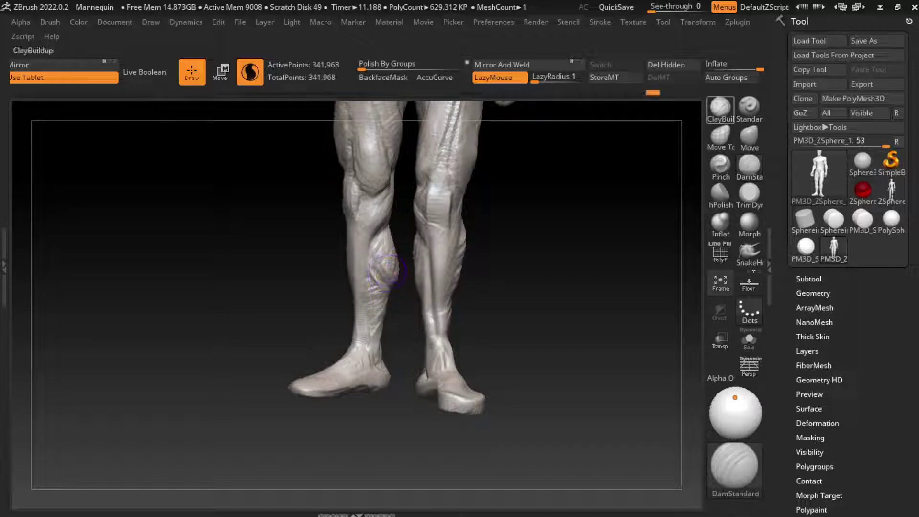
Add ClayBuildup strokes to the left calf, right ankle, lower right shin and right calf
left_click(720, 106)
mouse_move(382, 239)
left_mouse_down()
mouse_move(386, 266)
mouse_move(372, 275)
mouse_move(395, 282)
mouse_move(381, 287)
left_mouse_up()
left_click_drag(366, 208, 390, 263)
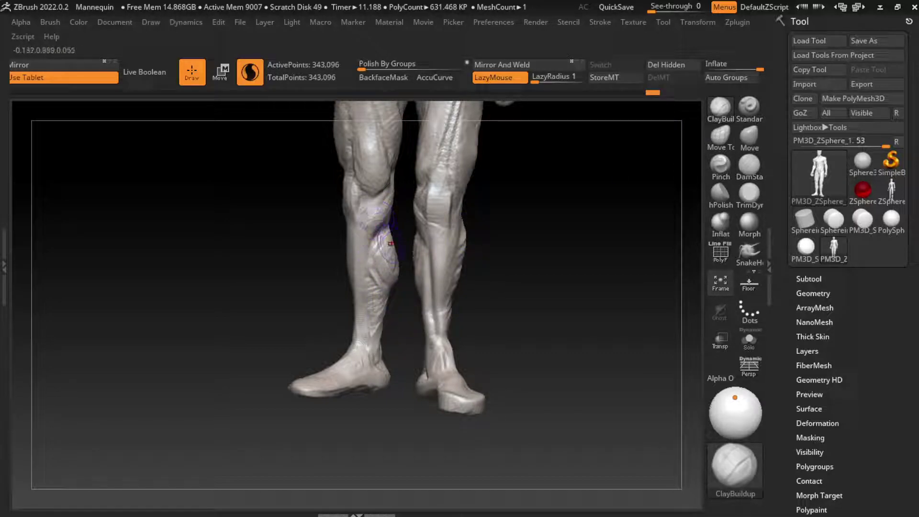
mouse_move(373, 225)
left_mouse_down()
mouse_move(388, 244)
mouse_move(354, 352)
left_mouse_up()
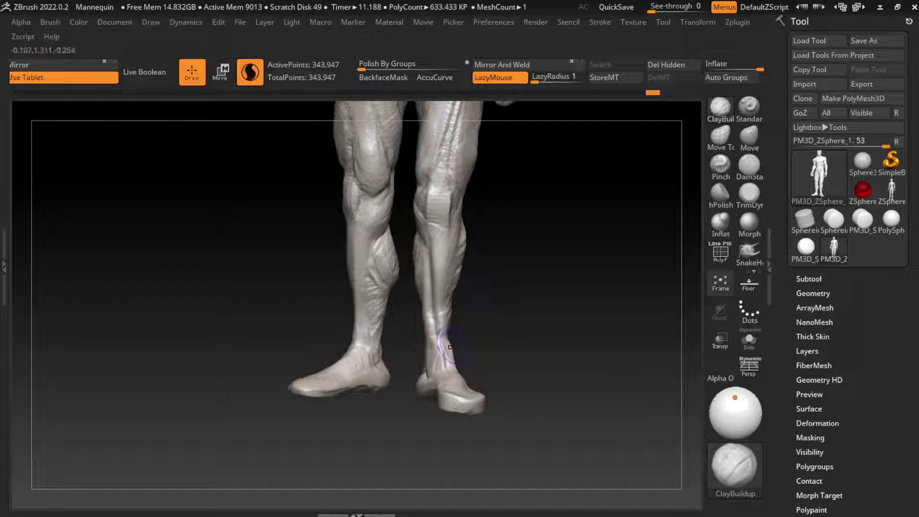
mouse_move(451, 347)
left_mouse_down()
mouse_move(435, 361)
mouse_move(450, 361)
mouse_move(436, 342)
mouse_move(420, 375)
mouse_move(431, 386)
mouse_move(442, 359)
mouse_move(424, 330)
mouse_move(426, 299)
mouse_move(433, 364)
mouse_move(425, 244)
mouse_move(443, 345)
mouse_move(450, 311)
mouse_move(443, 359)
left_mouse_up()
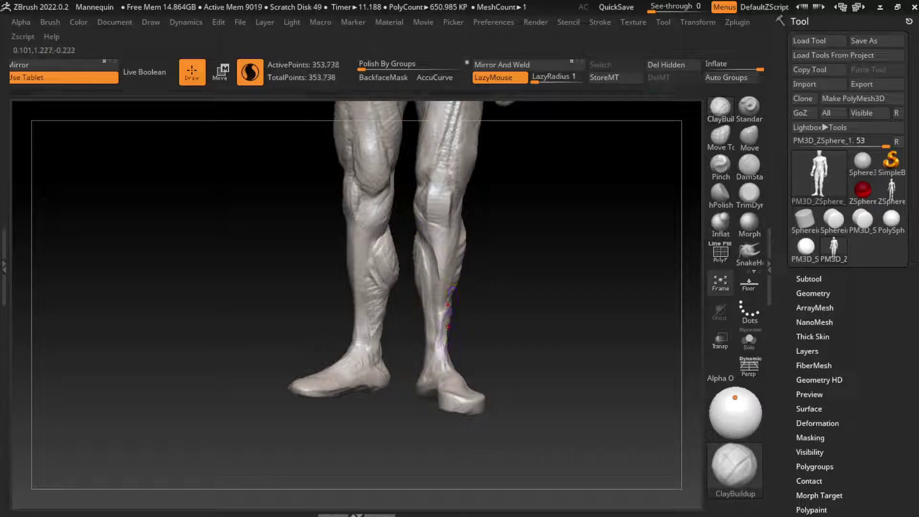
mouse_move(443, 328)
left_mouse_down()
mouse_move(443, 354)
mouse_move(443, 328)
left_mouse_up()
left_click_drag(457, 247, 455, 271)
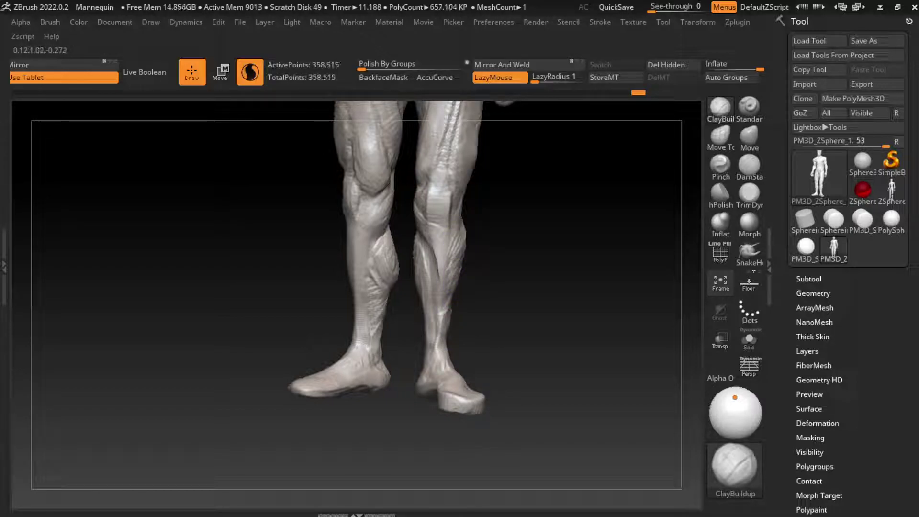
left_click_drag(459, 221, 452, 288)
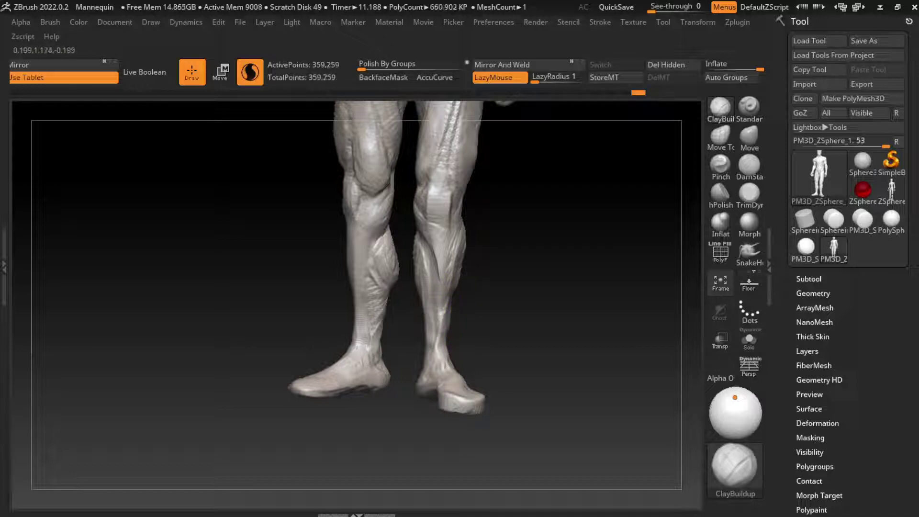
Build up the right calf muscle, knee area and upper shin, adding lower-calf volume
left_click_drag(551, 311, 479, 316)
left_click_drag(527, 297, 558, 288)
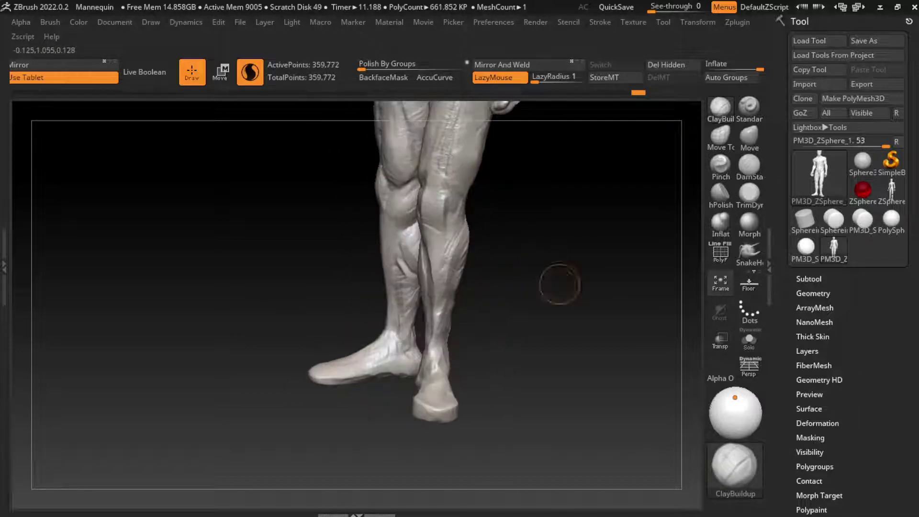
left_click_drag(459, 237, 453, 288)
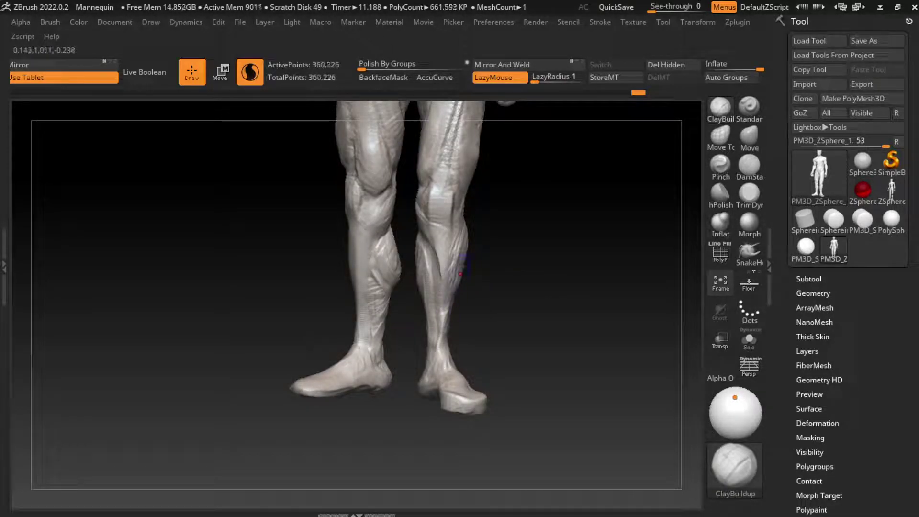
left_click_drag(457, 217, 457, 239)
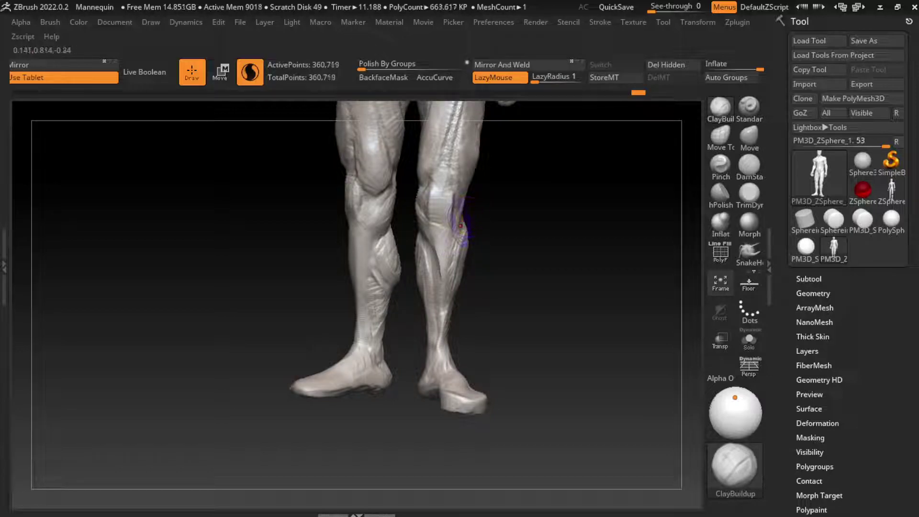
mouse_move(453, 196)
left_mouse_down()
mouse_move(448, 225)
mouse_move(429, 218)
left_mouse_up()
left_click_drag(433, 181, 427, 220)
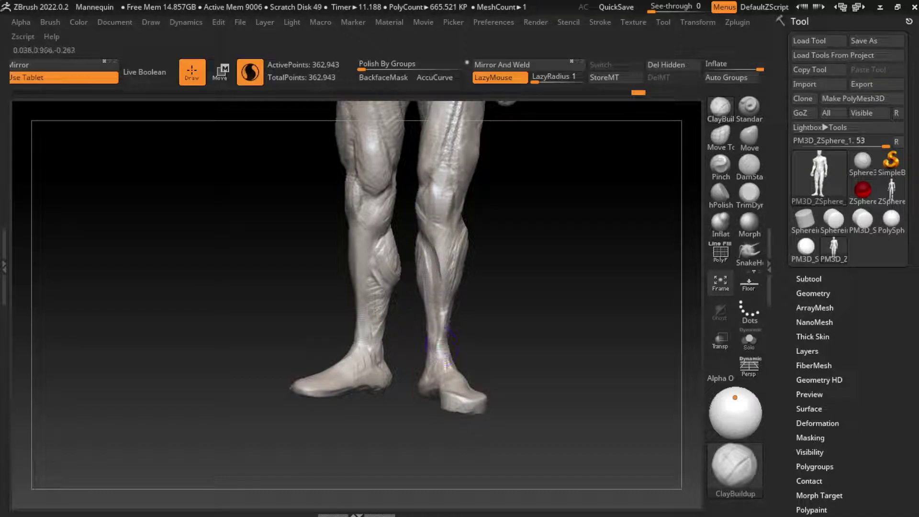
left_click_drag(444, 263, 430, 249)
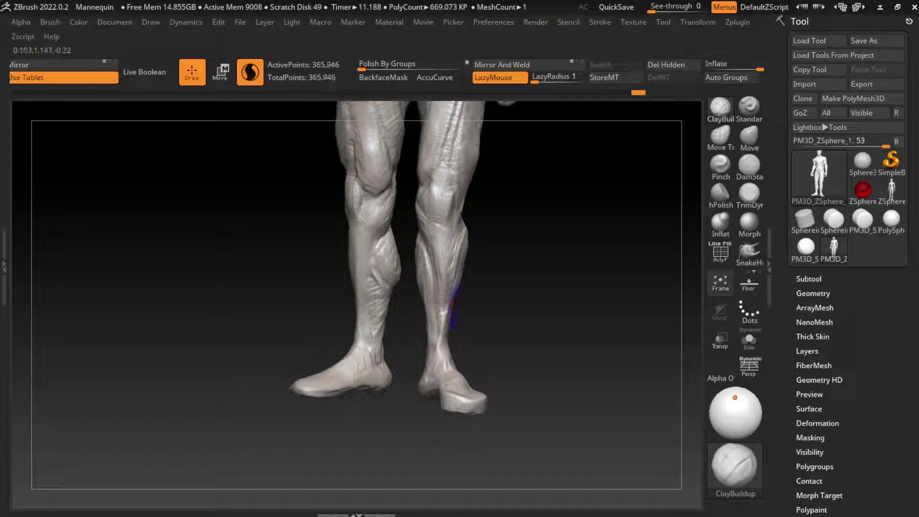
left_click_drag(454, 306, 449, 354)
Refine the calf surface from several angles and build up the right knee form
right_click_drag(417, 261, 417, 245)
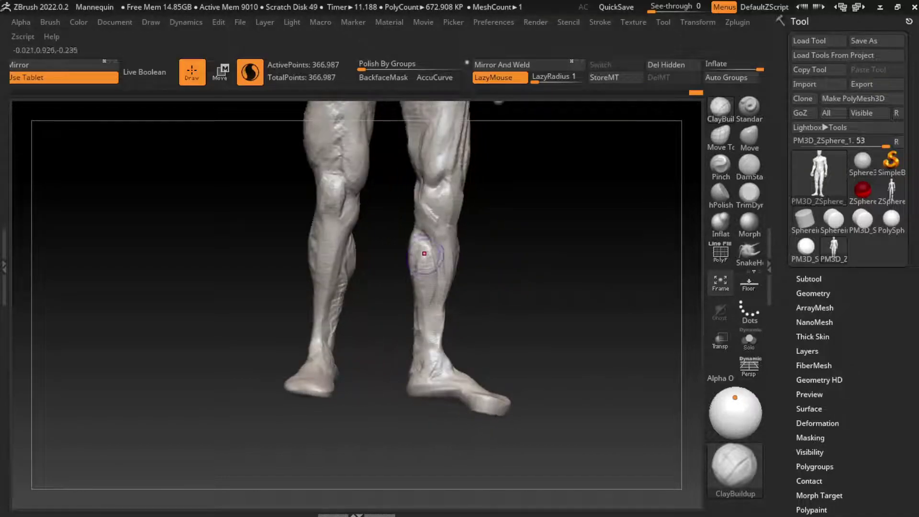
left_click_drag(417, 244, 424, 292)
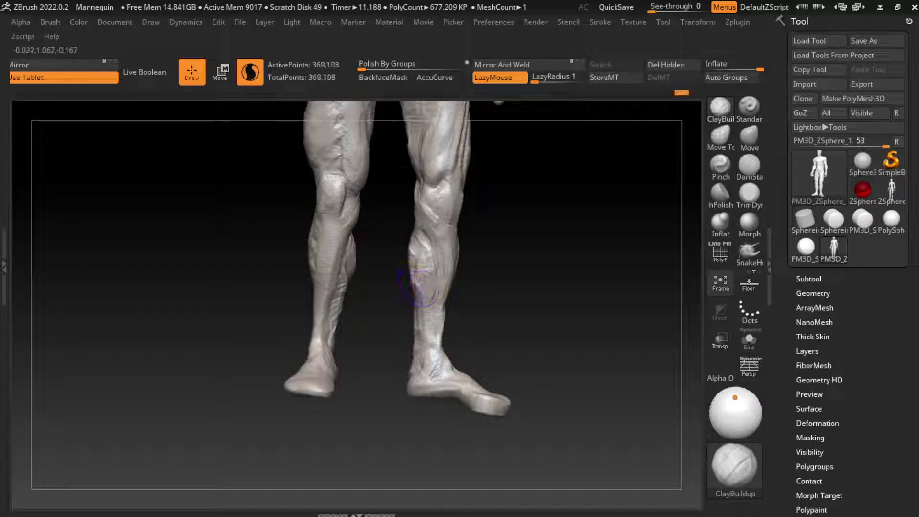
right_click_drag(423, 292, 412, 287)
left_click_drag(412, 287, 417, 259)
right_click_drag(414, 261, 390, 292)
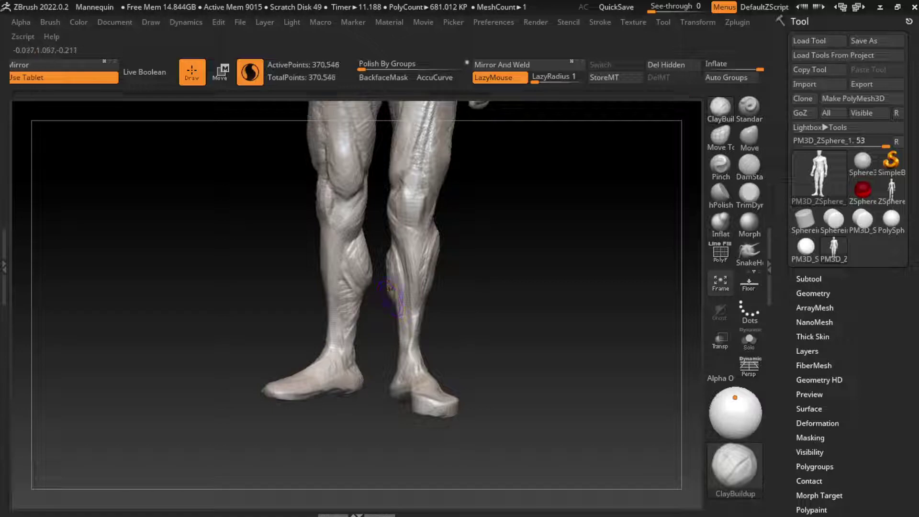
left_click_drag(393, 293, 409, 324)
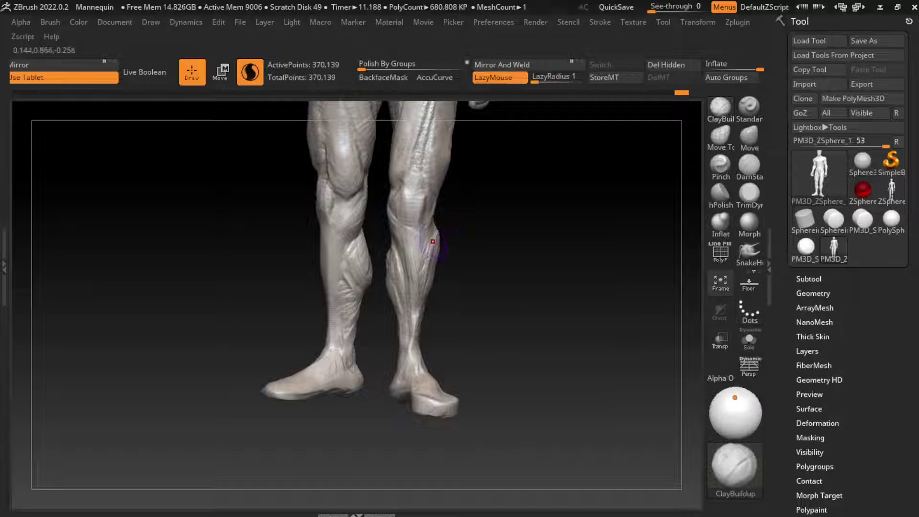
left_click_drag(407, 249, 415, 221)
right_click_drag(415, 210, 418, 259, "alt")
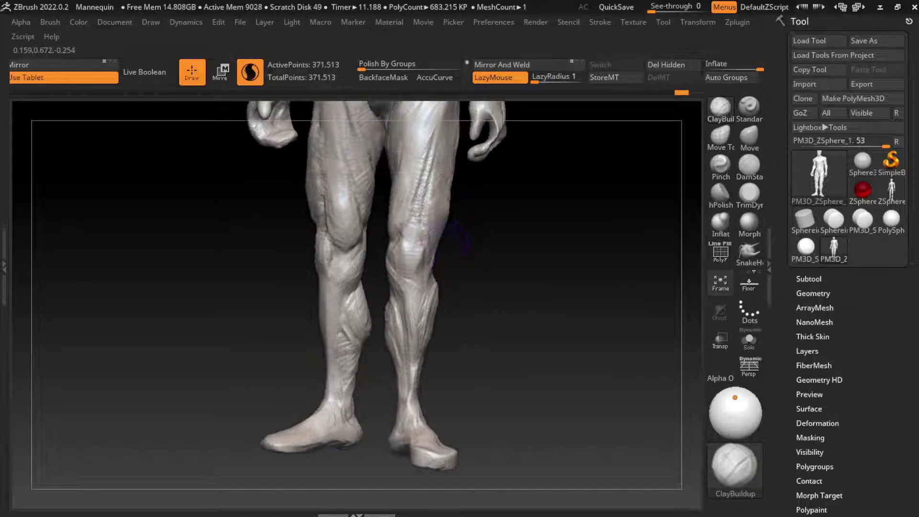
mouse_move(418, 259)
left_mouse_down()
mouse_move(409, 235)
mouse_move(409, 283)
mouse_move(424, 282)
mouse_move(423, 289)
mouse_move(413, 280)
left_mouse_up()
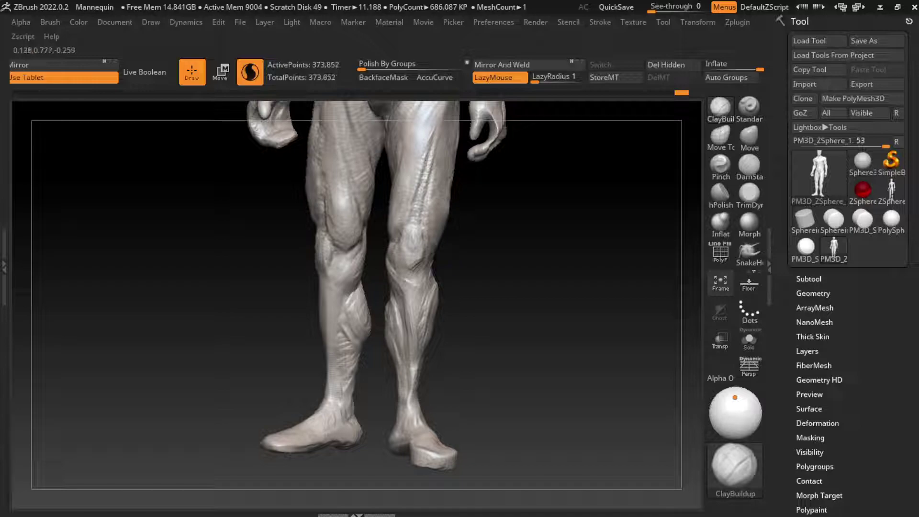
From a side view, build up the right knee and calf with a stroke along the thigh
right_click_drag(428, 263, 440, 258)
mouse_move(492, 248)
left_mouse_down()
mouse_move(459, 249)
mouse_move(433, 318)
left_mouse_up()
right_click_drag(431, 296, 438, 307)
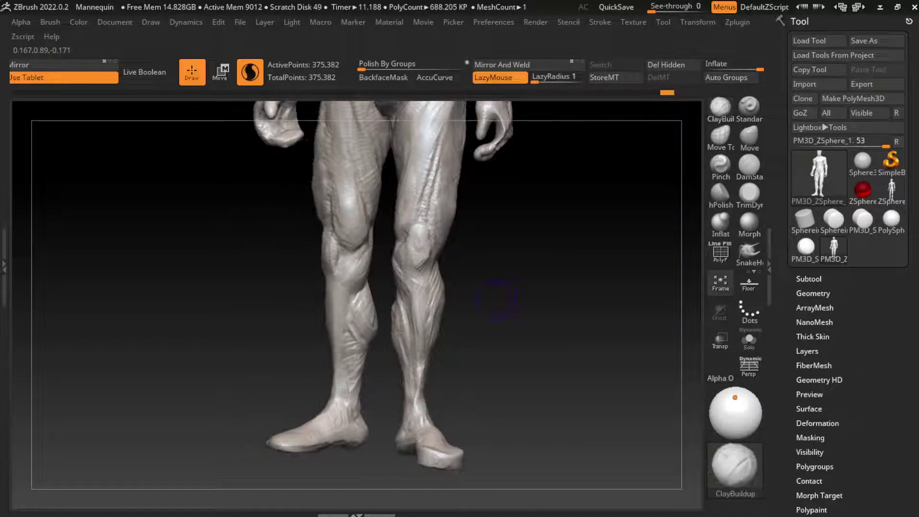
mouse_move(434, 307)
left_mouse_down()
mouse_move(403, 266)
mouse_move(419, 239)
mouse_move(410, 201)
left_mouse_up()
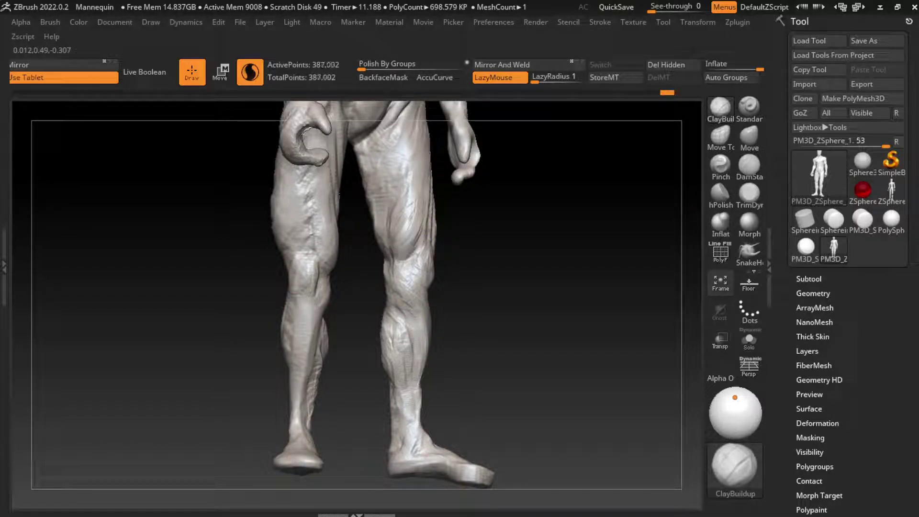
left_click_drag(431, 249, 421, 213)
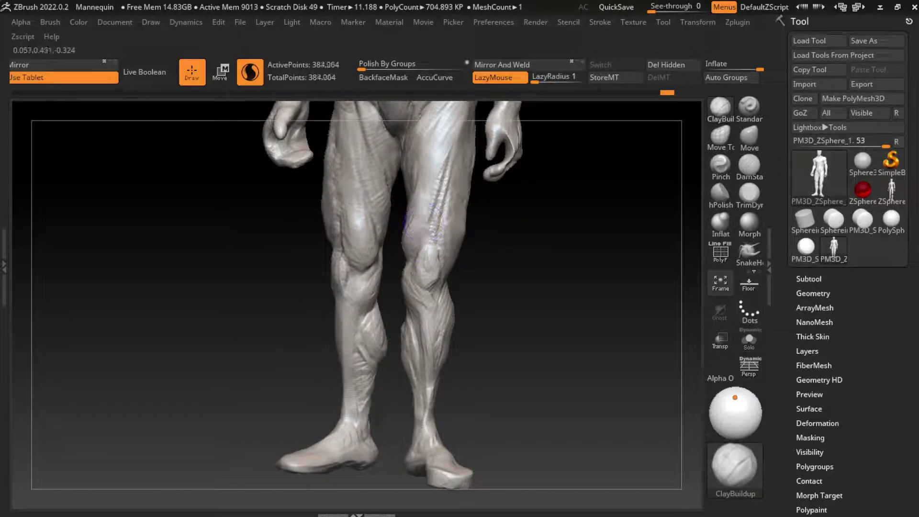
left_click_drag(453, 262, 446, 293)
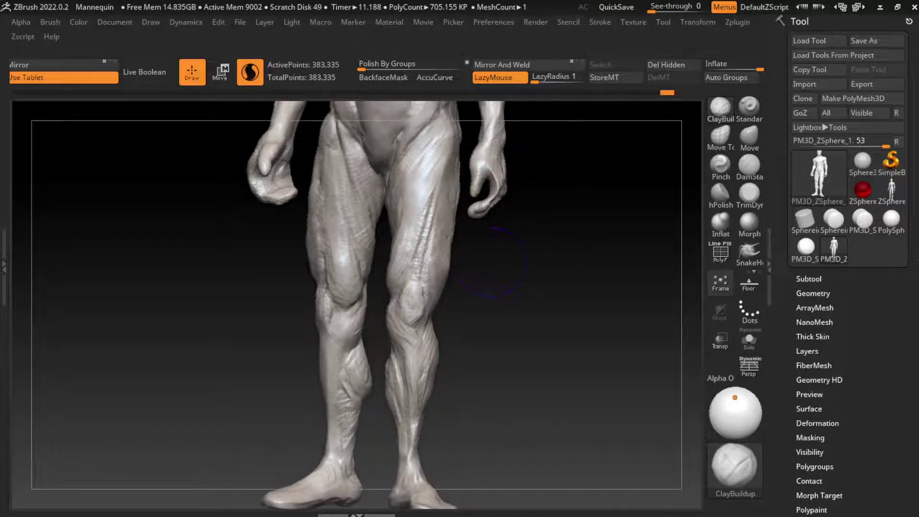
mouse_move(452, 225)
left_mouse_down()
mouse_move(446, 278)
mouse_move(437, 267)
left_mouse_up()
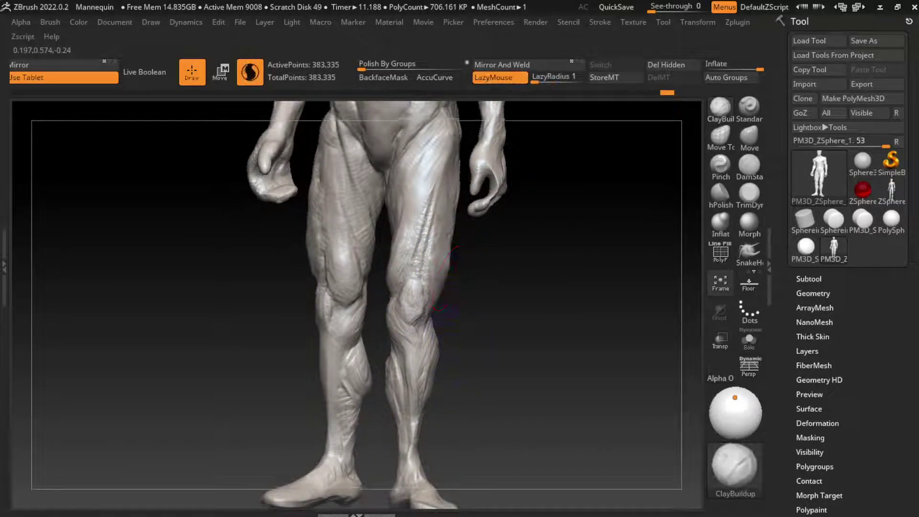
Smooth the right knee surface and blend in another stroke
left_click_drag(574, 287, 574, 268, "alt")
left_click_drag(453, 292, 472, 242, "shift")
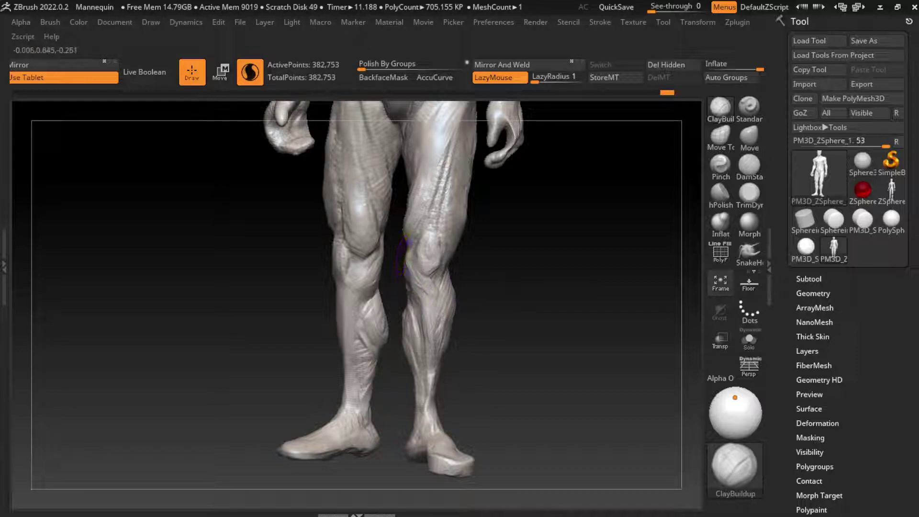
left_click_drag(574, 287, 575, 268, "alt")
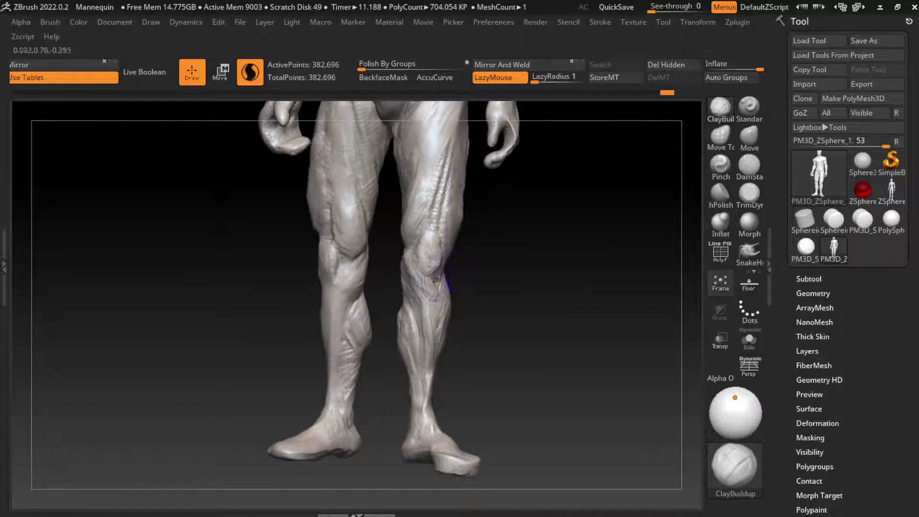
mouse_move(407, 292)
left_mouse_down()
mouse_move(404, 273)
mouse_move(455, 306)
left_mouse_up()
Carve a crease into the right knee with the DamStandard brush
key("b")
key("d")
key("s")
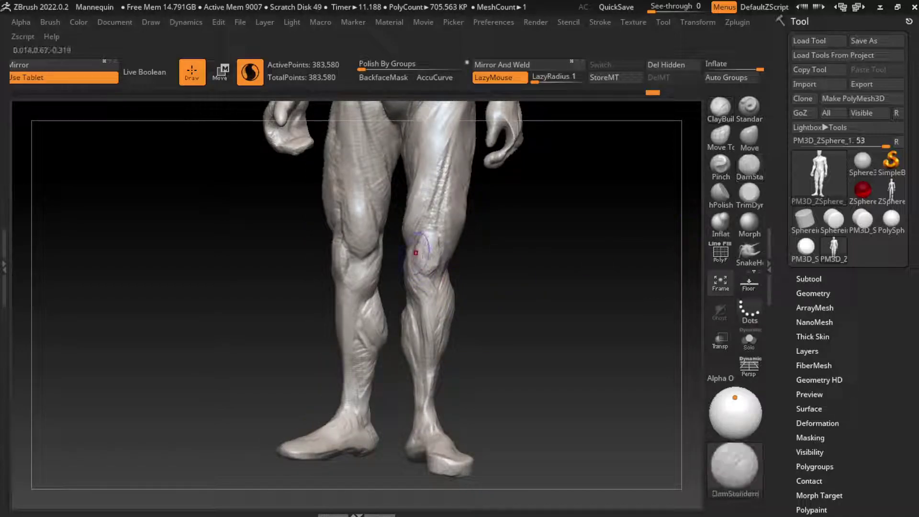
left_click_drag(422, 237, 420, 280, "shift")
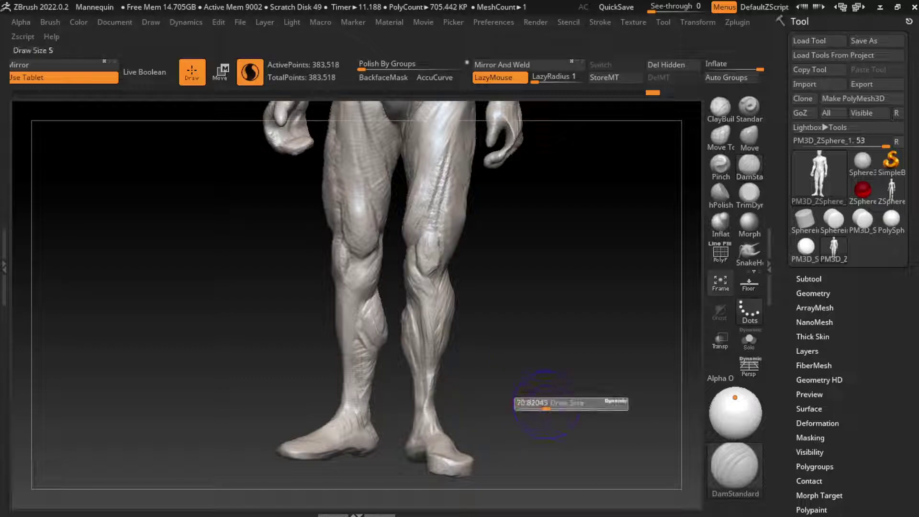
Nudge the shape of the right calf with the Move brush
key("b")
key("m")
key("v")
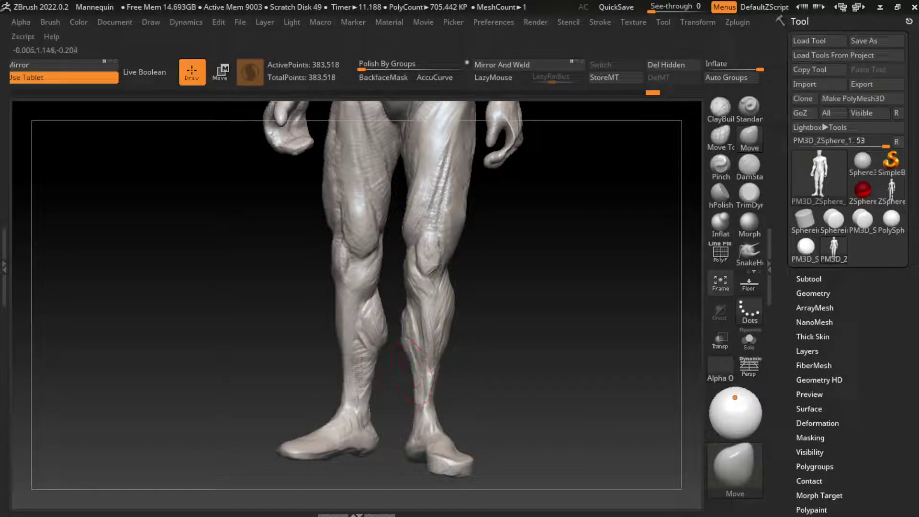
left_click_drag(405, 306, 417, 330)
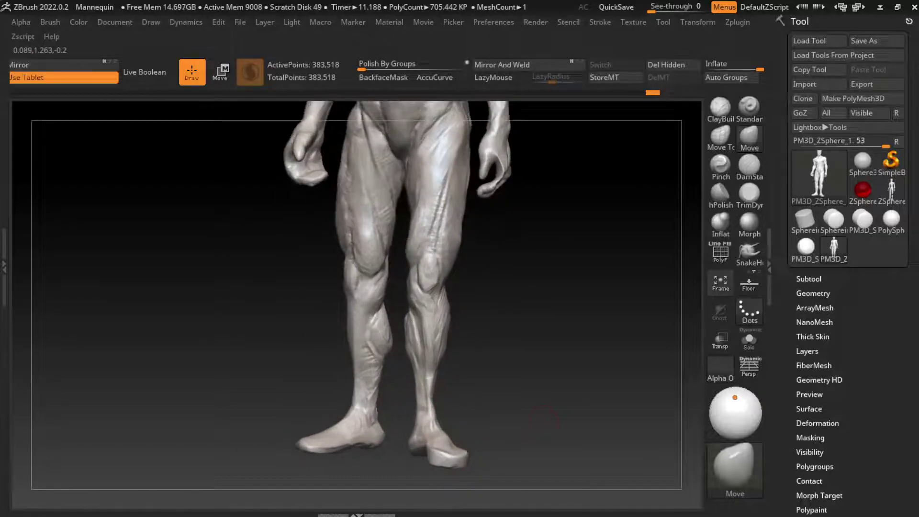
key("s")
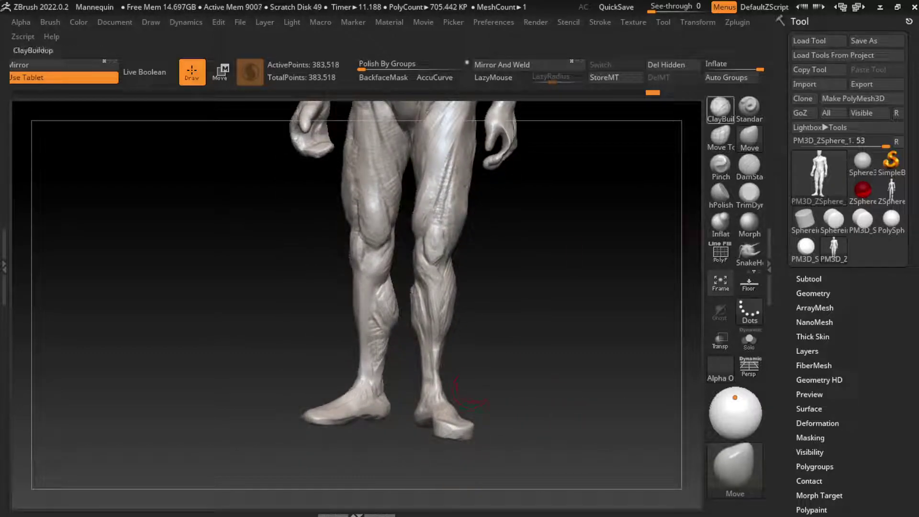
Build up and refine the top of the right foot with ClayBuildup
left_click(720, 106)
mouse_move(438, 419)
left_mouse_down()
mouse_move(466, 428)
mouse_move(441, 426)
mouse_move(457, 421)
mouse_move(445, 402)
mouse_move(459, 419)
left_mouse_up()
left_click_drag(598, 287, 661, 287)
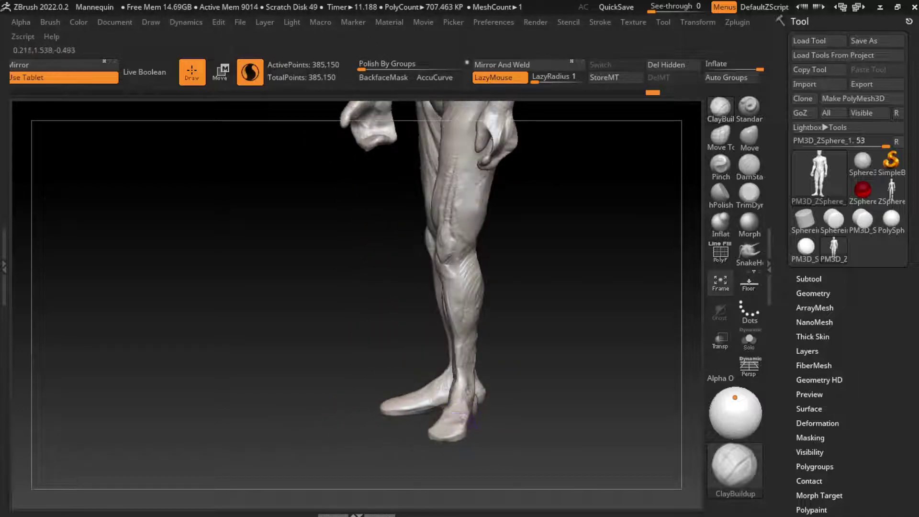
left_click_drag(448, 411, 469, 428)
left_click_drag(598, 288, 632, 287)
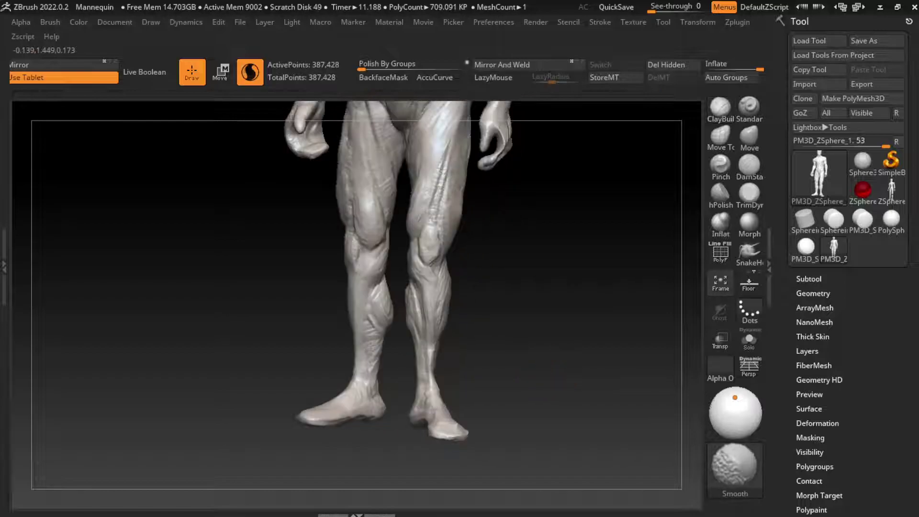
left_click_drag(443, 427, 452, 428)
mouse_move(469, 390)
left_mouse_down()
mouse_move(520, 376)
mouse_move(506, 366)
left_mouse_up()
Try reshaping the right toe with the Move brush, undo it, and shift to the left foot
key("s")
key("s")
key("b")
key("m")
key("v")
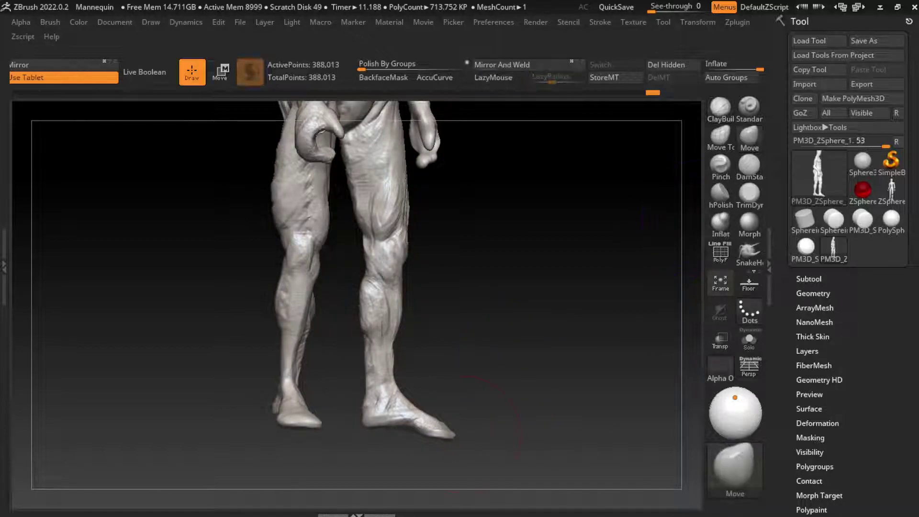
mouse_move(438, 431)
left_mouse_down()
mouse_move(453, 424)
mouse_move(387, 435)
left_mouse_up()
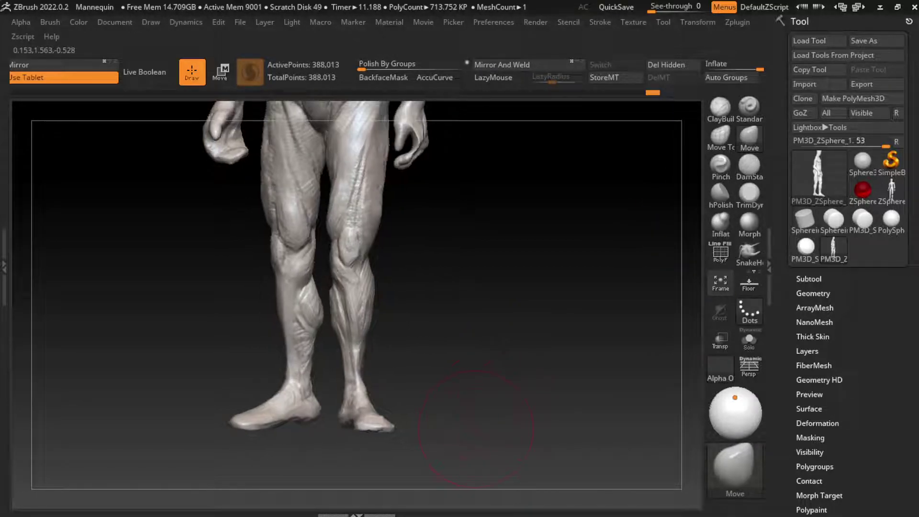
key("ctrl+z")
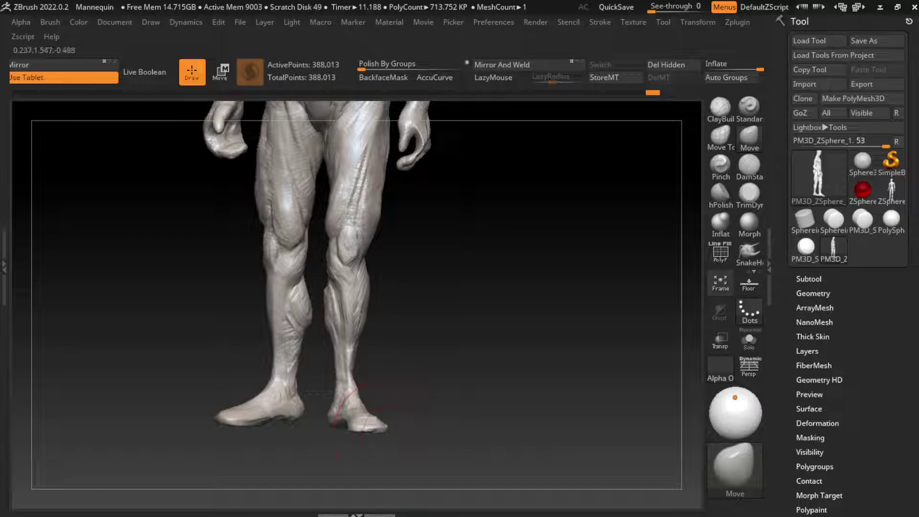
left_click_drag(392, 407, 452, 409, "alt")
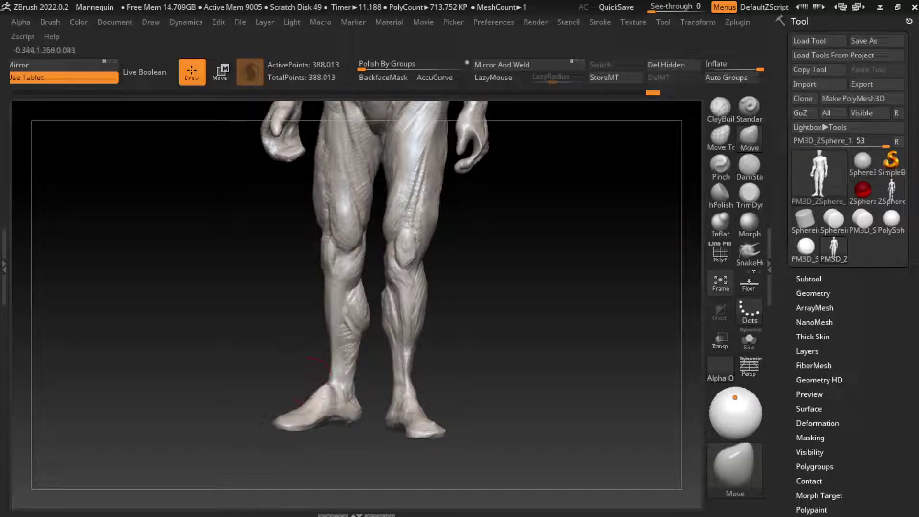
Sculpt the left ankle with ClayBuildup
key("b")
key("c")
key("b")
mouse_move(335, 371)
left_mouse_down()
mouse_move(323, 405)
mouse_move(331, 407)
mouse_move(287, 425)
mouse_move(295, 418)
left_mouse_up()
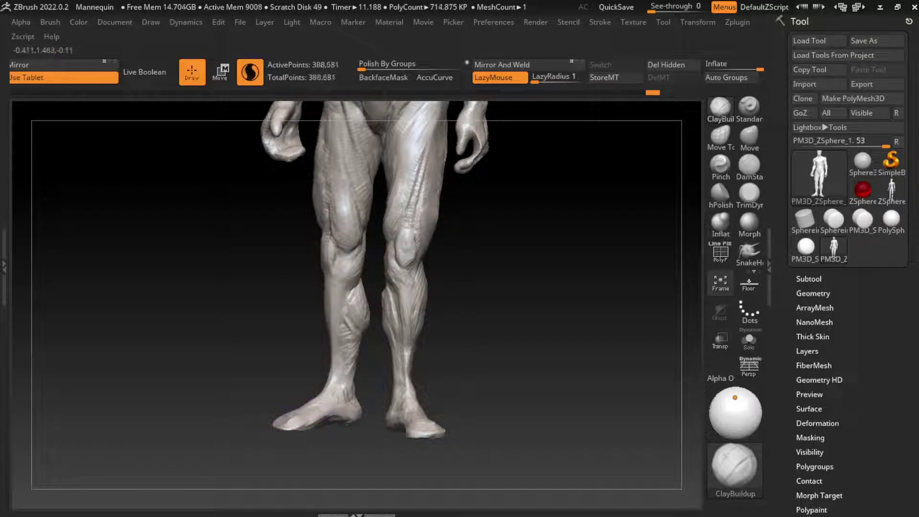
Turn on BackfaceMask and smooth the surface of the left foot
left_click(383, 77)
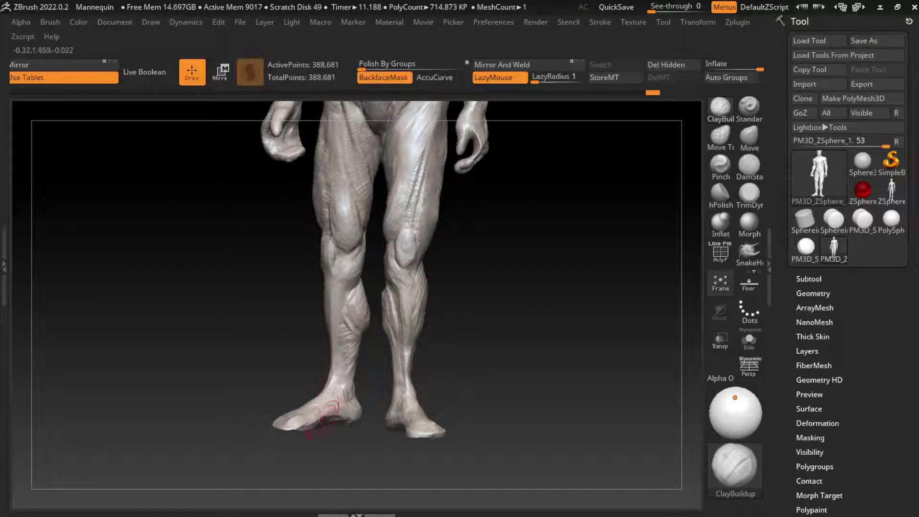
left_click_drag(259, 474, 296, 424, "shift")
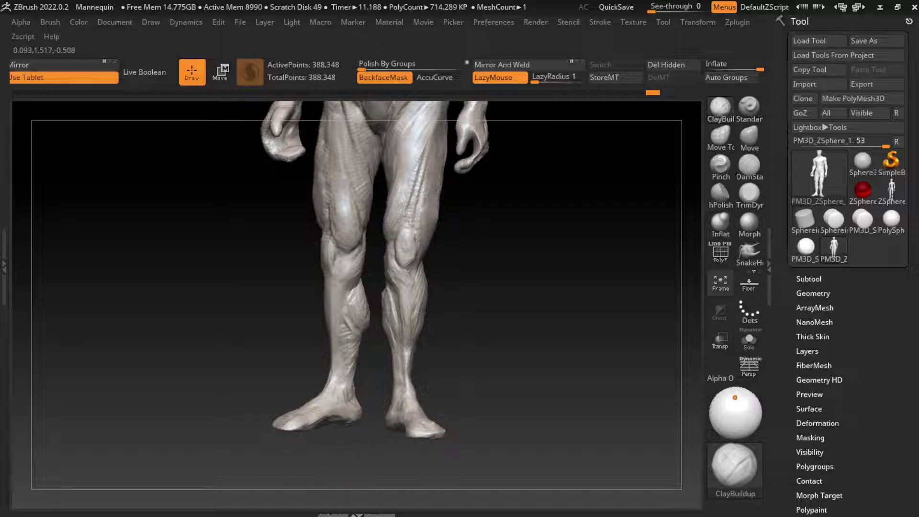
right_click_drag(472, 438, 509, 413, "alt")
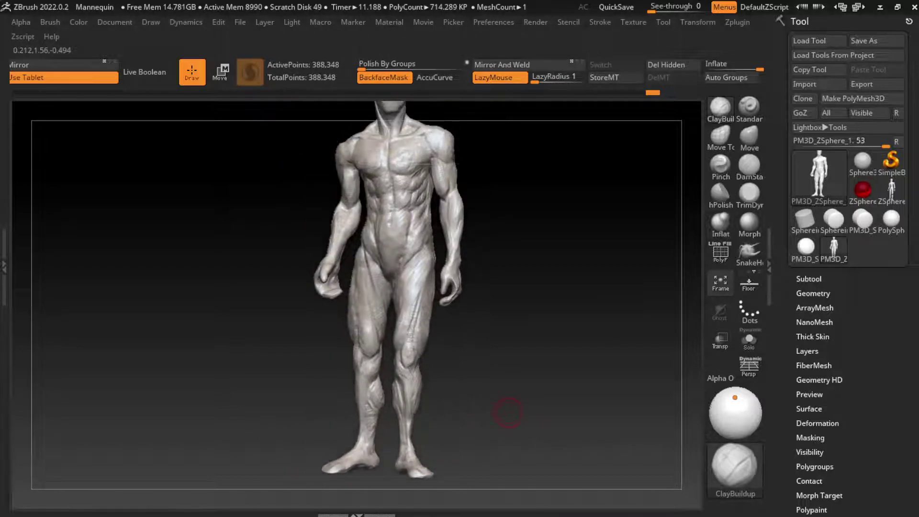
Orbit the figure through side and front views down onto the hand and forearm
mouse_move(530, 318)
right_mouse_down()
mouse_move(543, 314)
mouse_move(477, 321)
mouse_move(473, 282)
mouse_move(572, 333)
right_mouse_up()
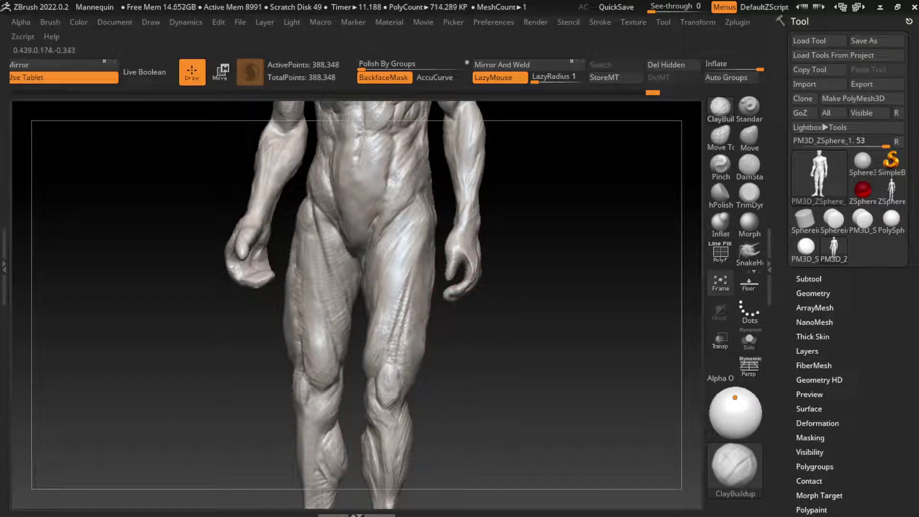
left_click_drag(466, 293, 469, 290)
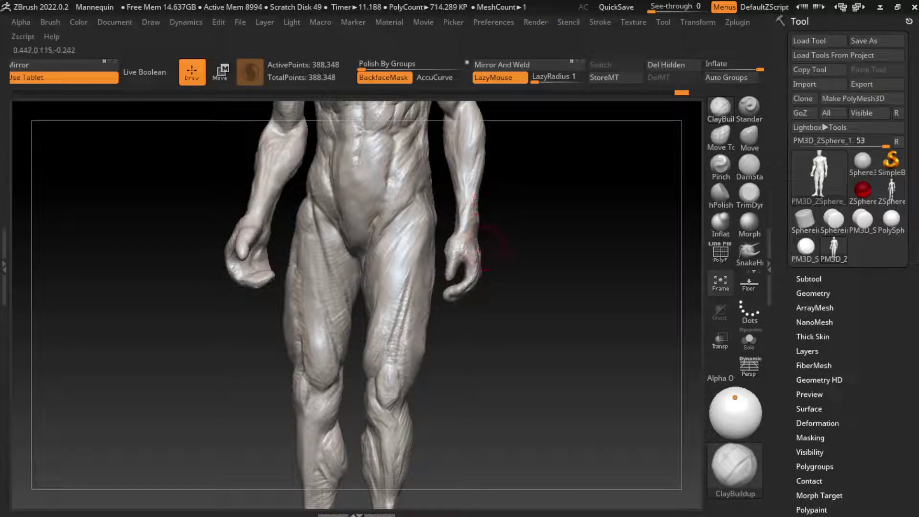
left_click_drag(493, 246, 482, 259)
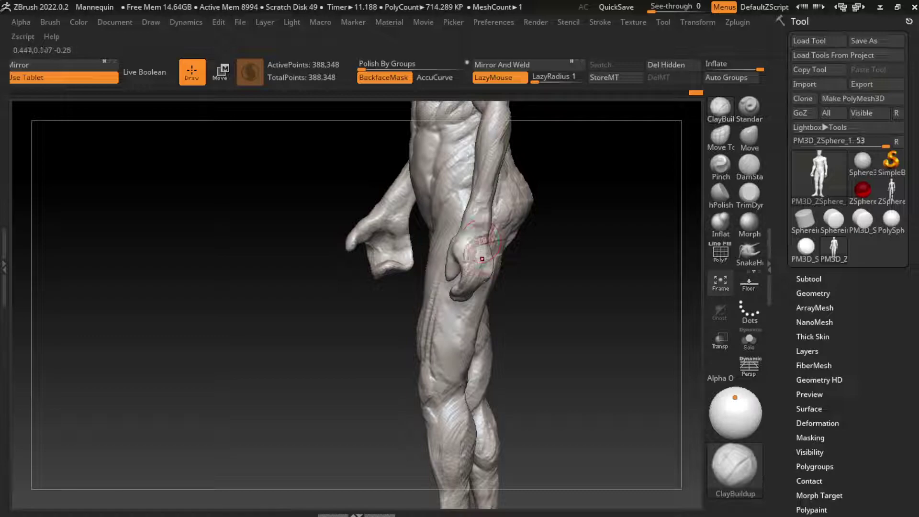
mouse_move(482, 259)
left_mouse_down("shift")
mouse_move(460, 268)
mouse_move(538, 263)
left_mouse_up("shift")
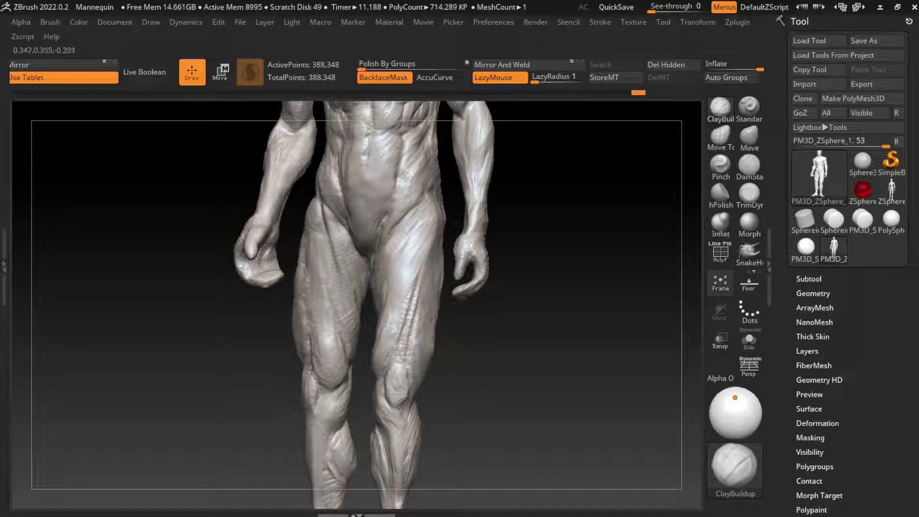
mouse_move(456, 303)
left_mouse_down()
mouse_move(474, 287)
mouse_move(689, 264)
left_mouse_up()
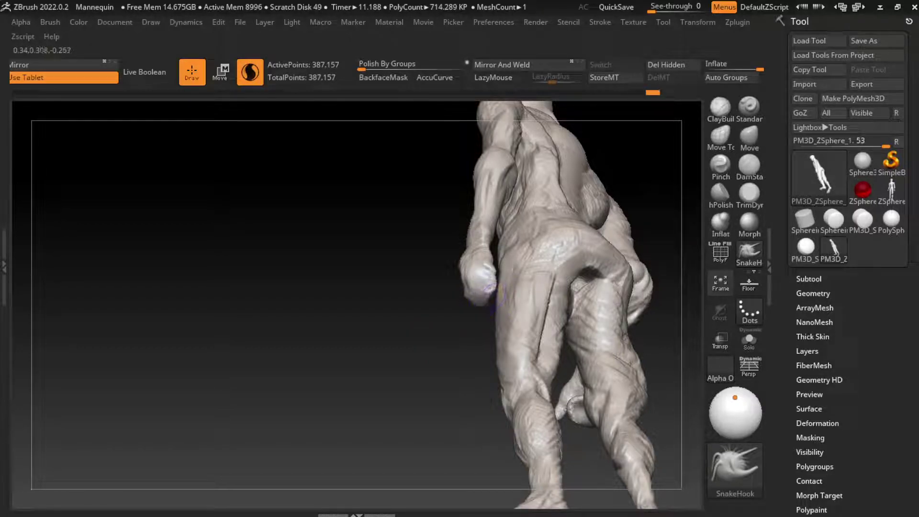
Orbit to the right hand and pull its fingers into curled shape with SnakeHook
left_click_drag(489, 287, 493, 273)
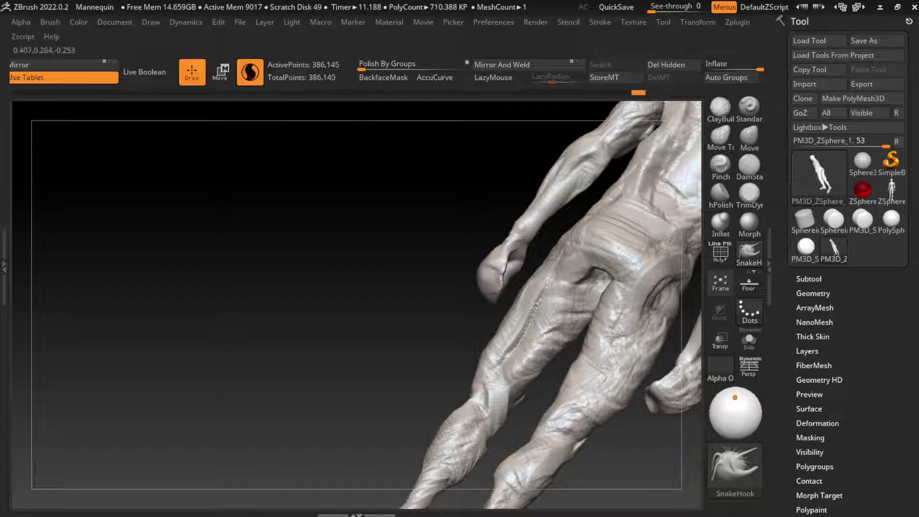
left_click_drag(594, 311, 527, 282, "shift")
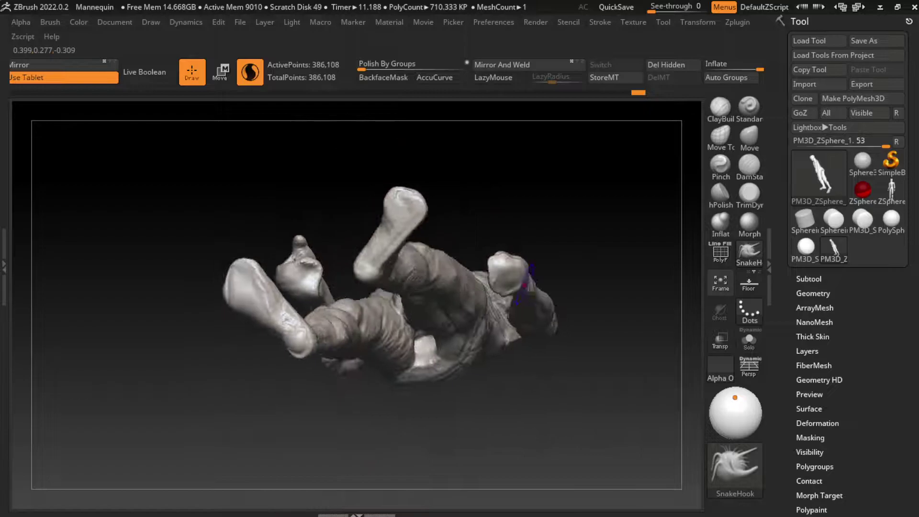
left_click_drag(498, 277, 580, 342)
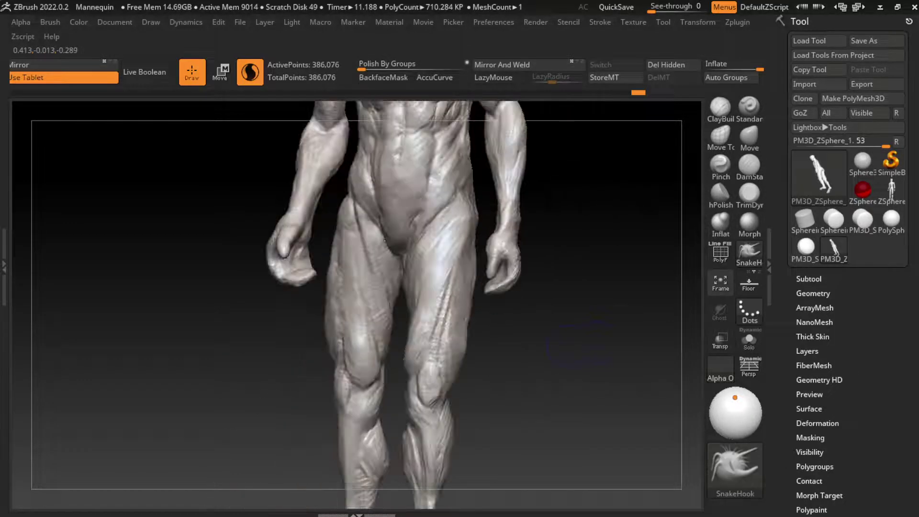
left_click_drag(487, 320, 485, 364)
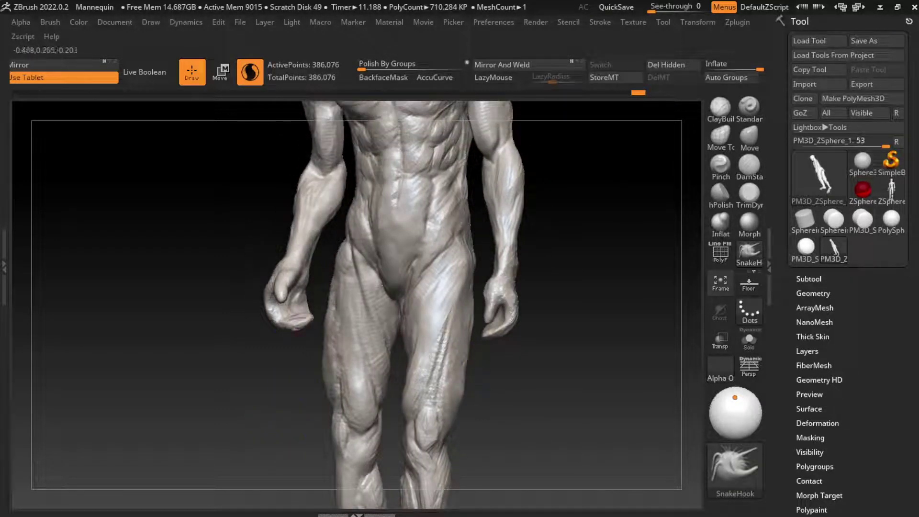
mouse_move(307, 316)
left_mouse_down()
mouse_move(300, 328)
mouse_move(312, 319)
left_mouse_up()
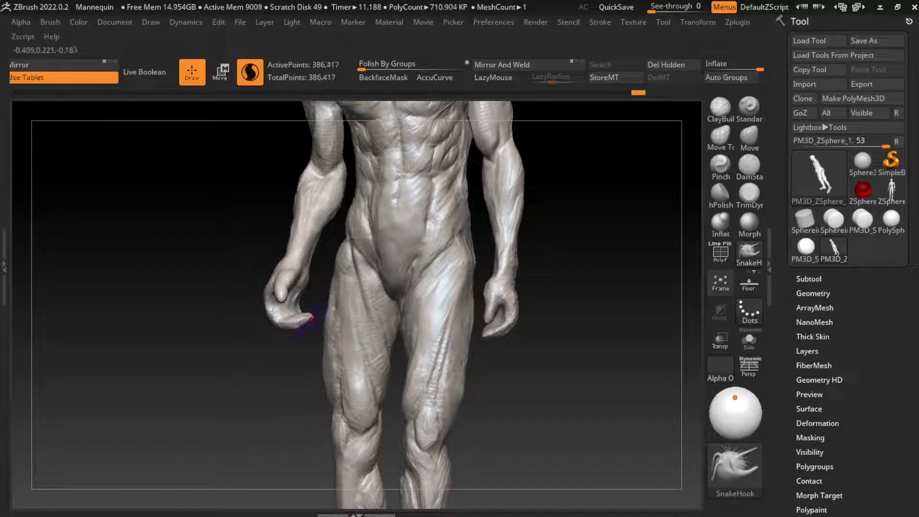
mouse_move(309, 316)
right_mouse_down()
mouse_move(325, 320)
mouse_move(299, 389)
right_mouse_up()
Adjust brush size, select ClayBuildup, and bring the right hand into a frontal view
key("s")
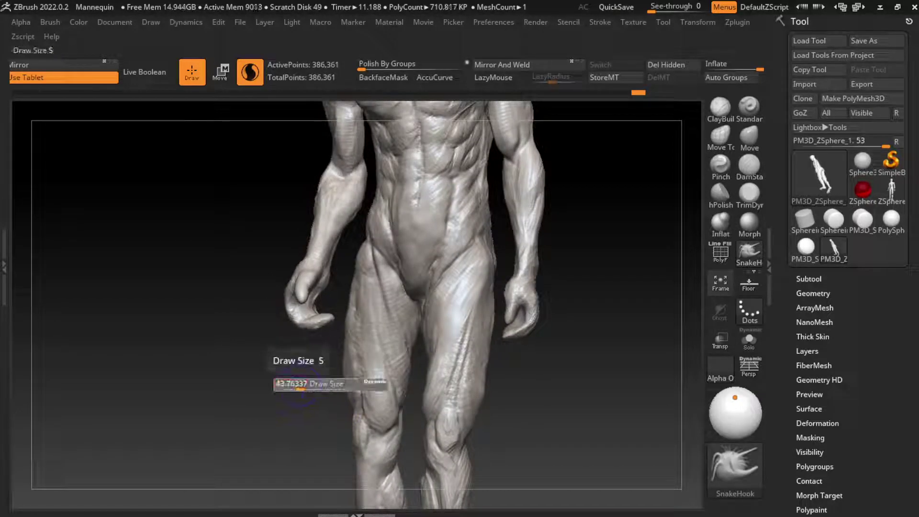
right_click_drag(301, 311, 335, 316)
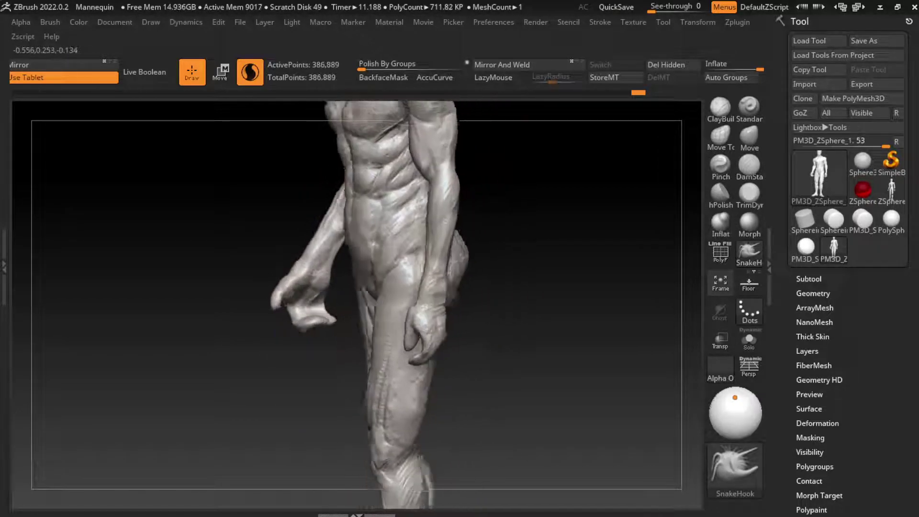
left_click(721, 110)
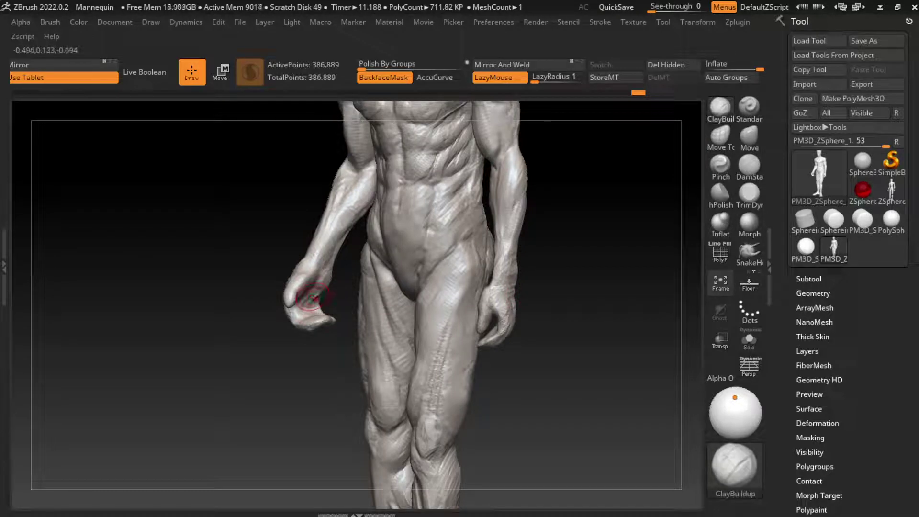
right_click_drag(304, 269, 364, 296)
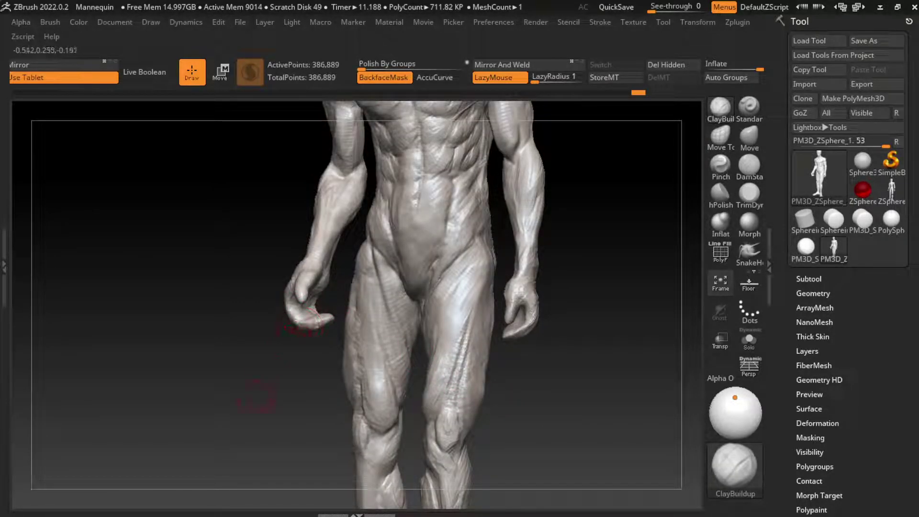
right_click_drag(300, 318, 335, 307)
Select the Move brush and frame the whole figure head to feet, zoomed out
left_click(750, 136)
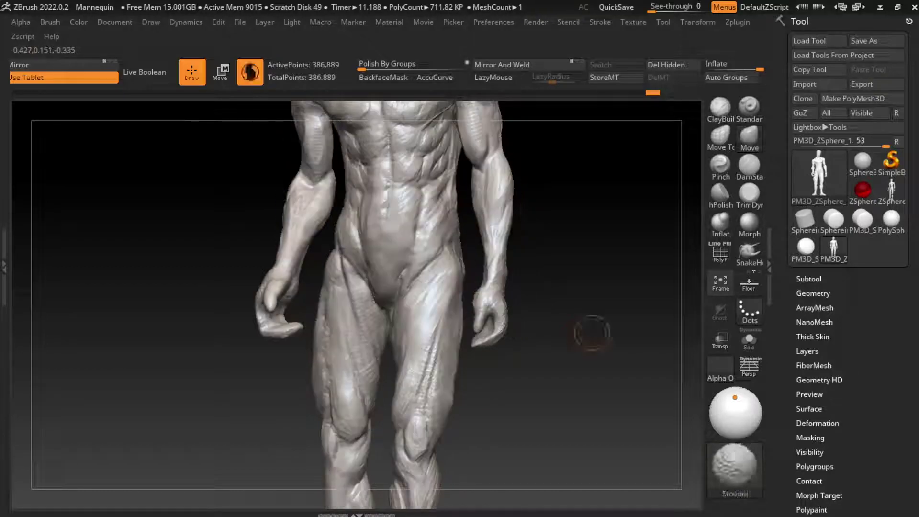
left_click_drag(565, 335, 595, 342)
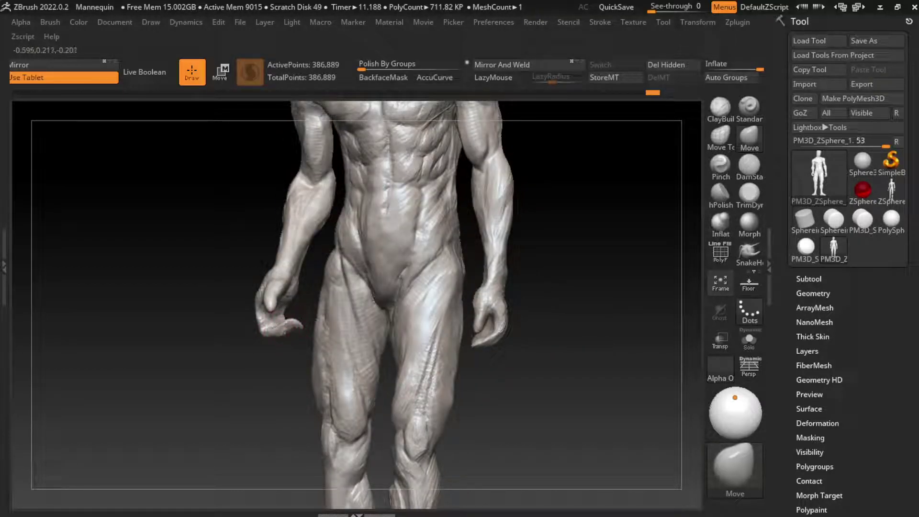
key("f")
left_click_drag(551, 288, 589, 292)
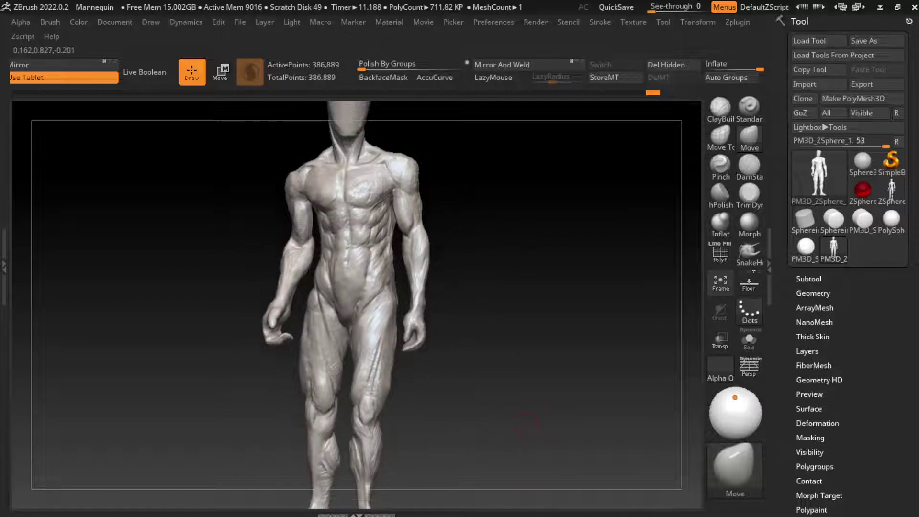
key("minus")
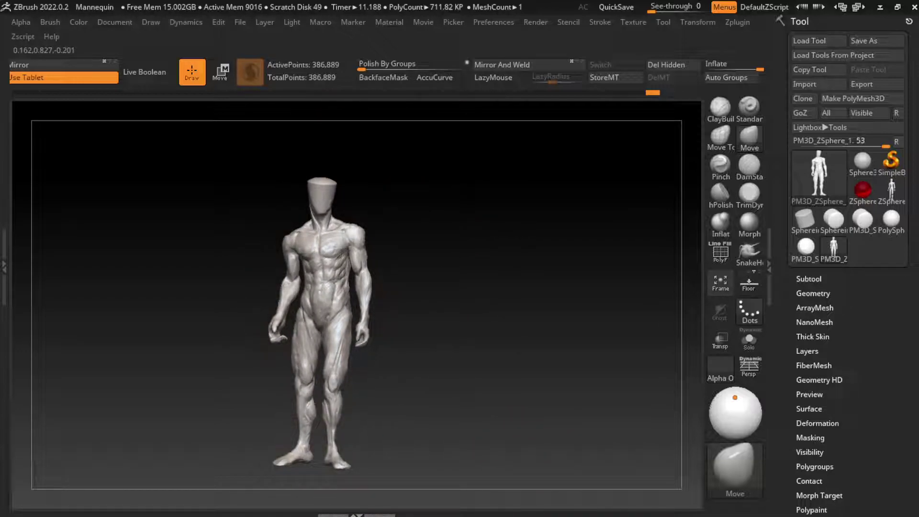
left_click_drag(460, 465, 481, 466)
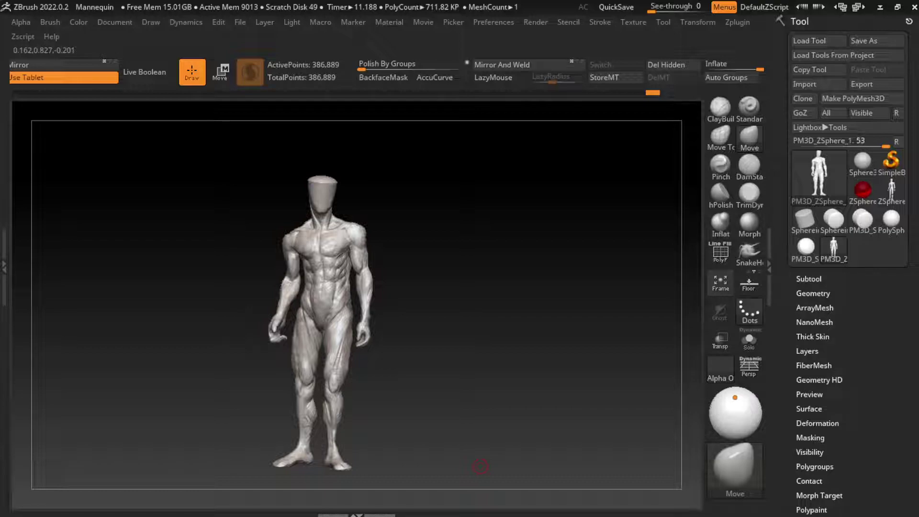